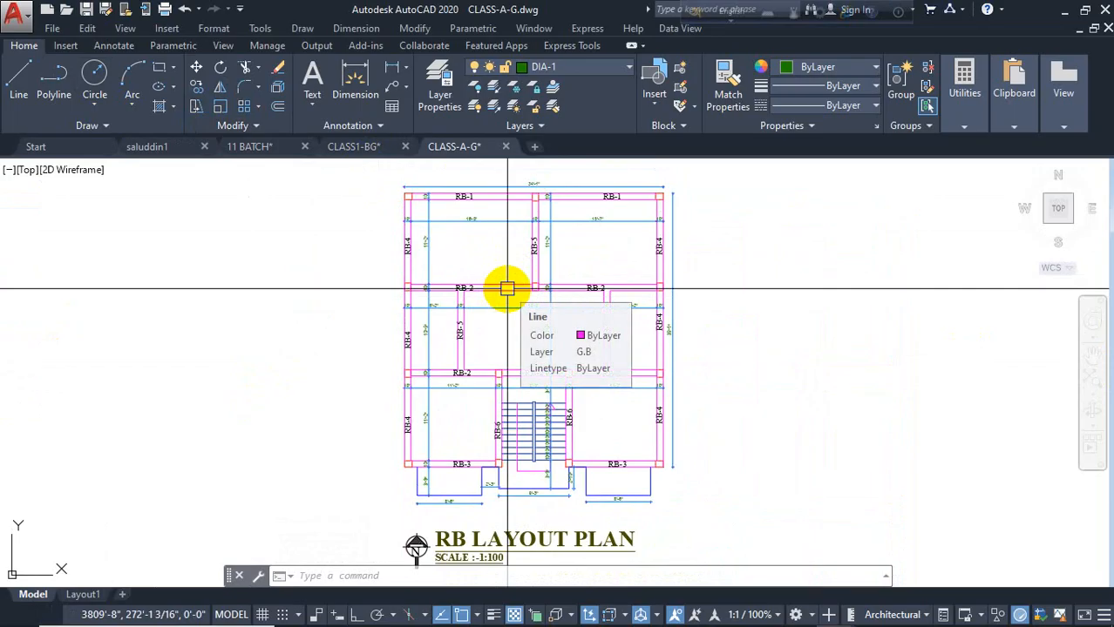
# - Examine the RB layout plan's beams, dimensions and staircase area
pyautogui.scroll(2, 609, 523)
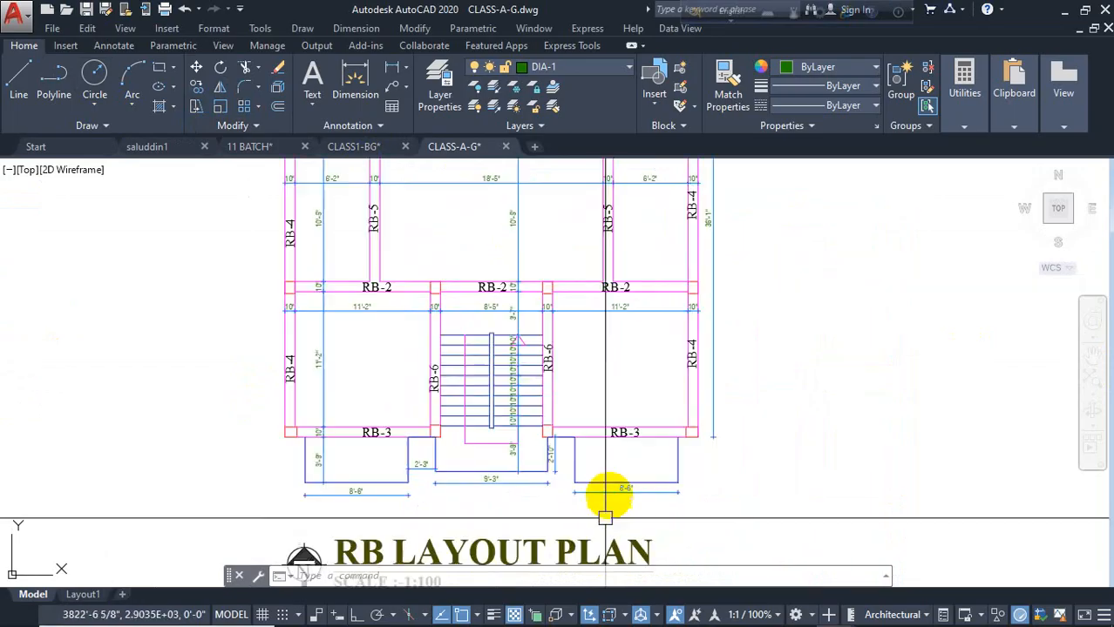
pyautogui.click(681, 462)
pyautogui.press('Escape')
pyautogui.press('Escape')
pyautogui.moveTo(379, 382); pyautogui.dragTo(397, 624, button='middle')
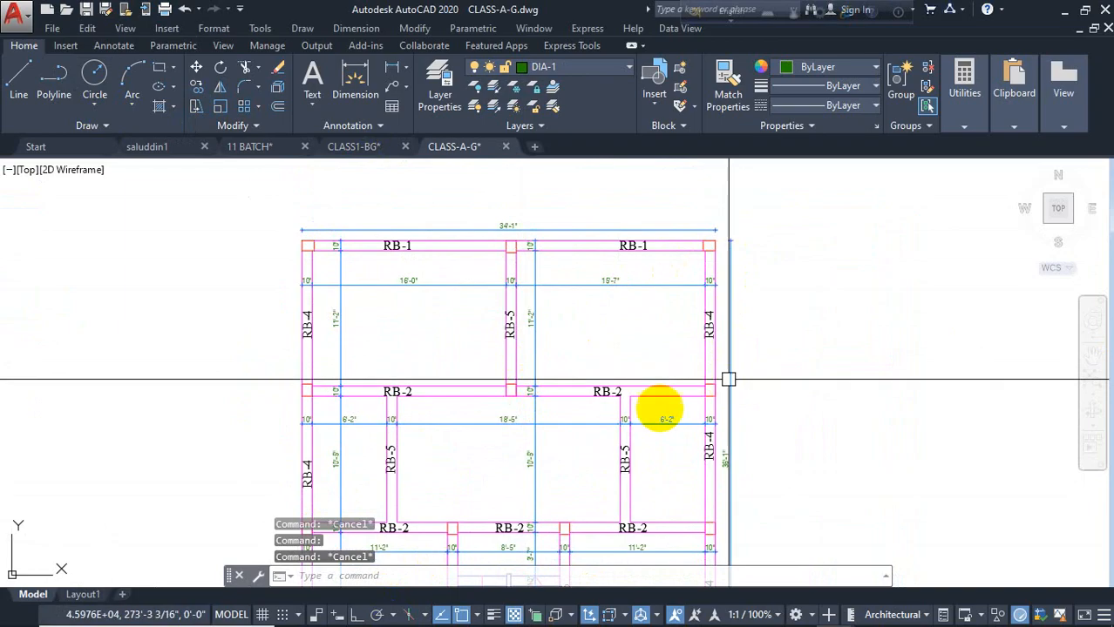
pyautogui.scroll(-2, 558, 362)
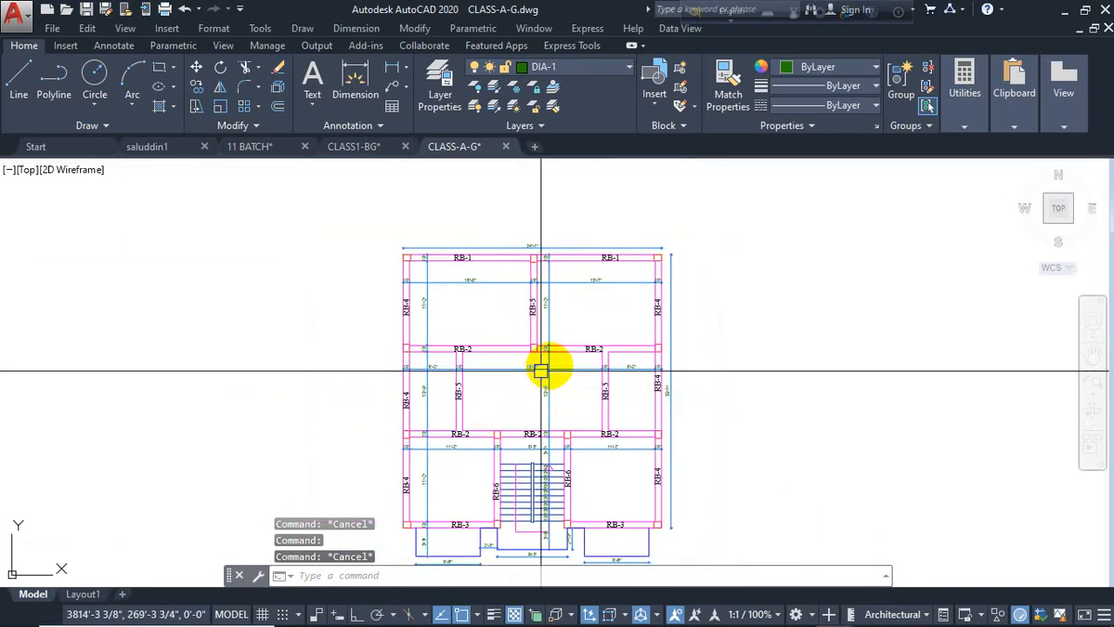
pyautogui.moveTo(541, 372); pyautogui.dragTo(552, 324, button='middle')
pyautogui.scroll(4, 586, 525)
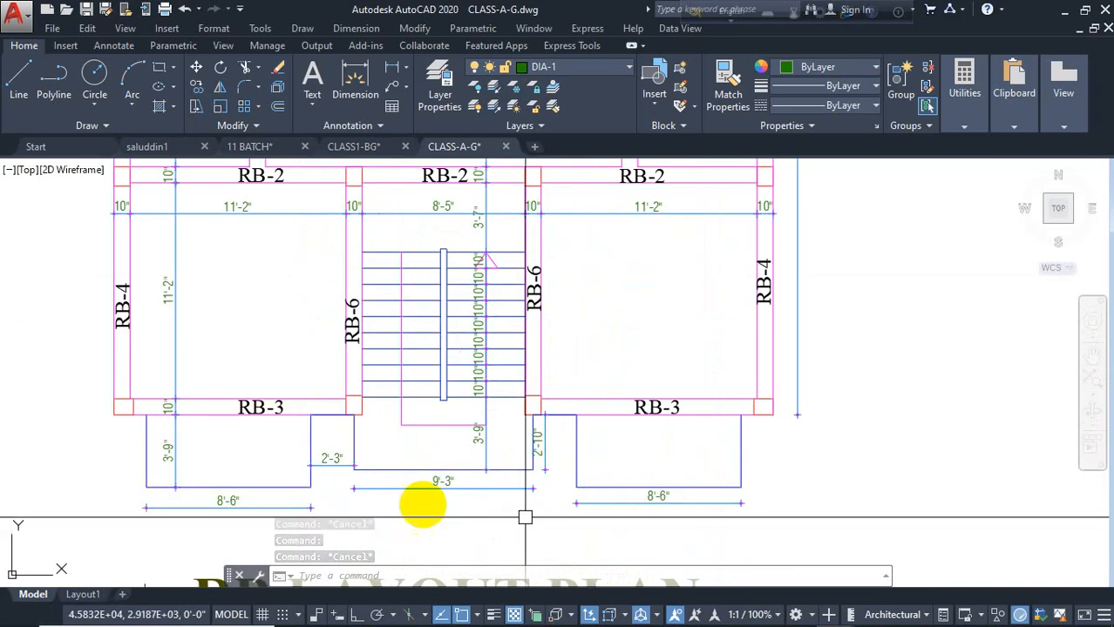
pyautogui.scroll(-5, 423, 504)
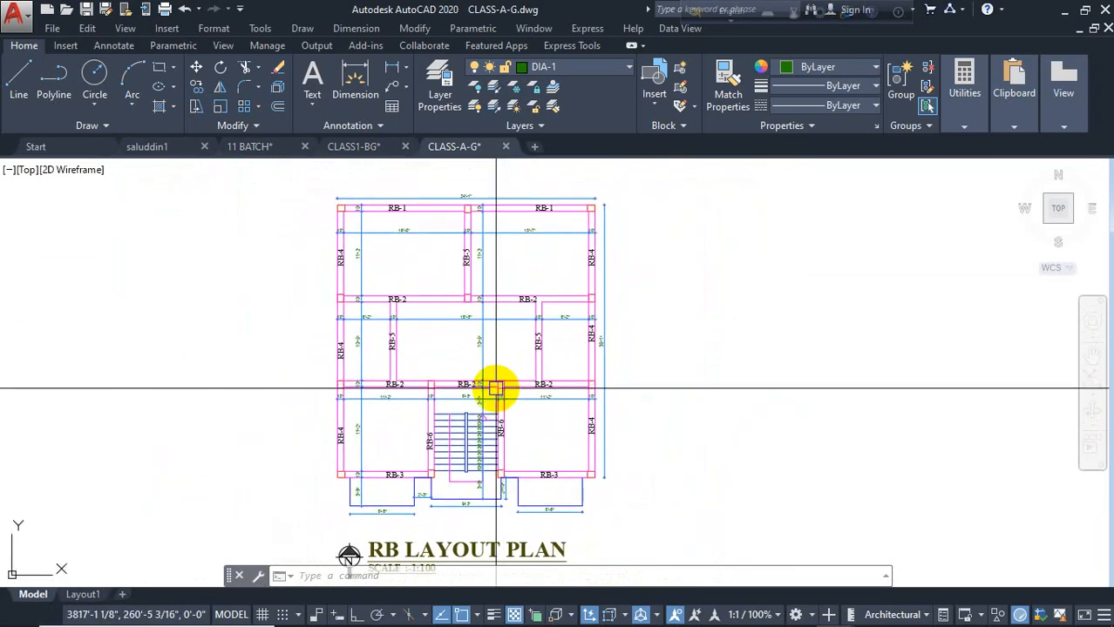
# - Survey the other structural drawings in the file, including the pile, column and footing layouts, and return to the RB layout plan
pyautogui.scroll(-4, 567, 340)
pyautogui.moveTo(347, 366)
pyautogui.mouseDown(button='middle')
pyautogui.moveTo(422, 378)
pyautogui.moveTo(667, 375)
pyautogui.mouseUp(button='middle')
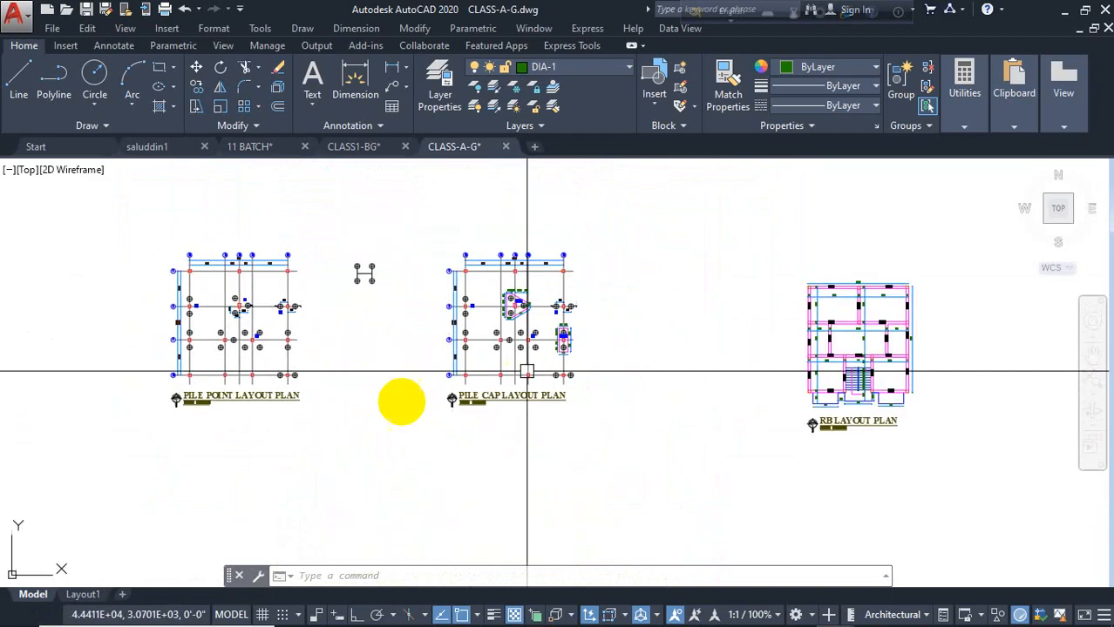
pyautogui.scroll(-6, 403, 401)
pyautogui.moveTo(909, 259); pyautogui.dragTo(614, 345, button='middle')
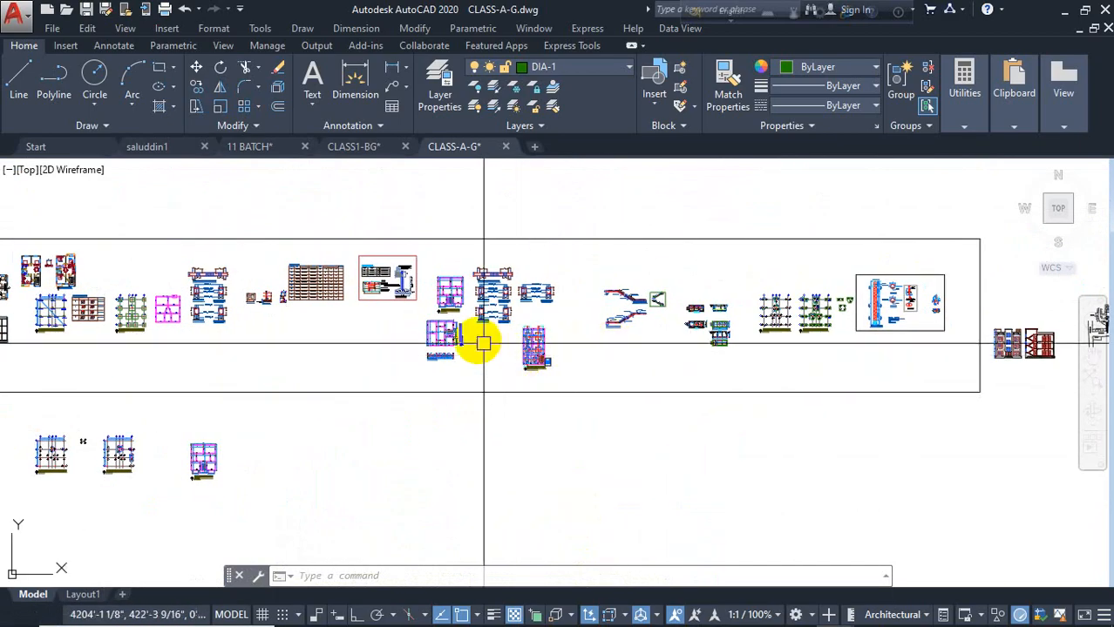
pyautogui.scroll(2, 462, 327)
pyautogui.moveTo(499, 343)
pyautogui.mouseDown(button='middle')
pyautogui.moveTo(651, 398)
pyautogui.moveTo(1113, 380)
pyautogui.mouseUp(button='middle')
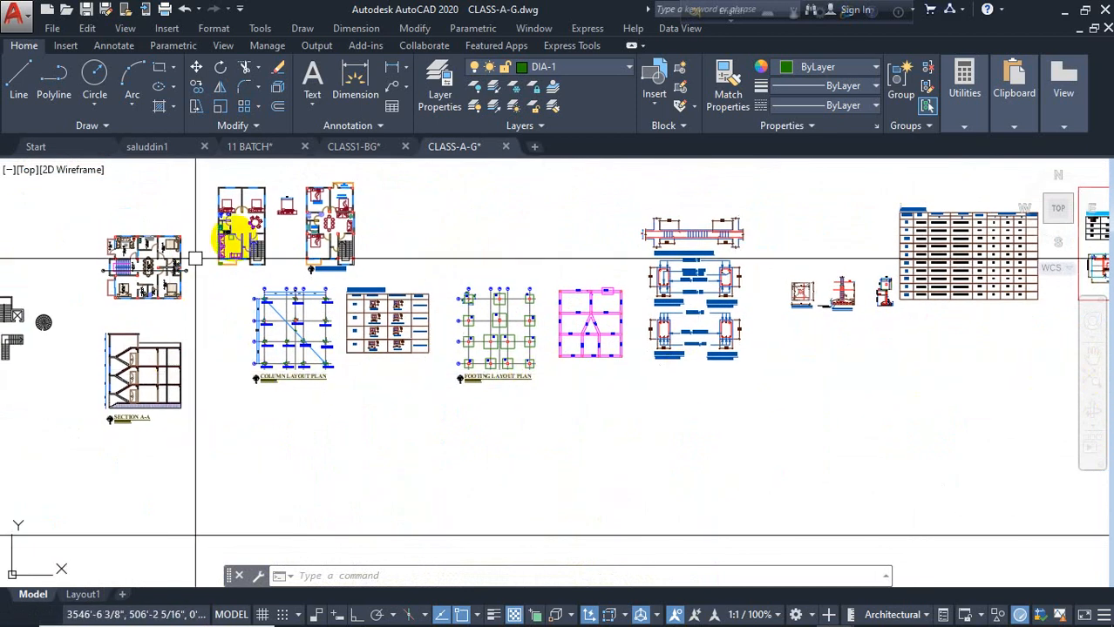
pyautogui.scroll(-3, 294, 348)
pyautogui.scroll(3, 231, 294)
pyautogui.scroll(2, 231, 295)
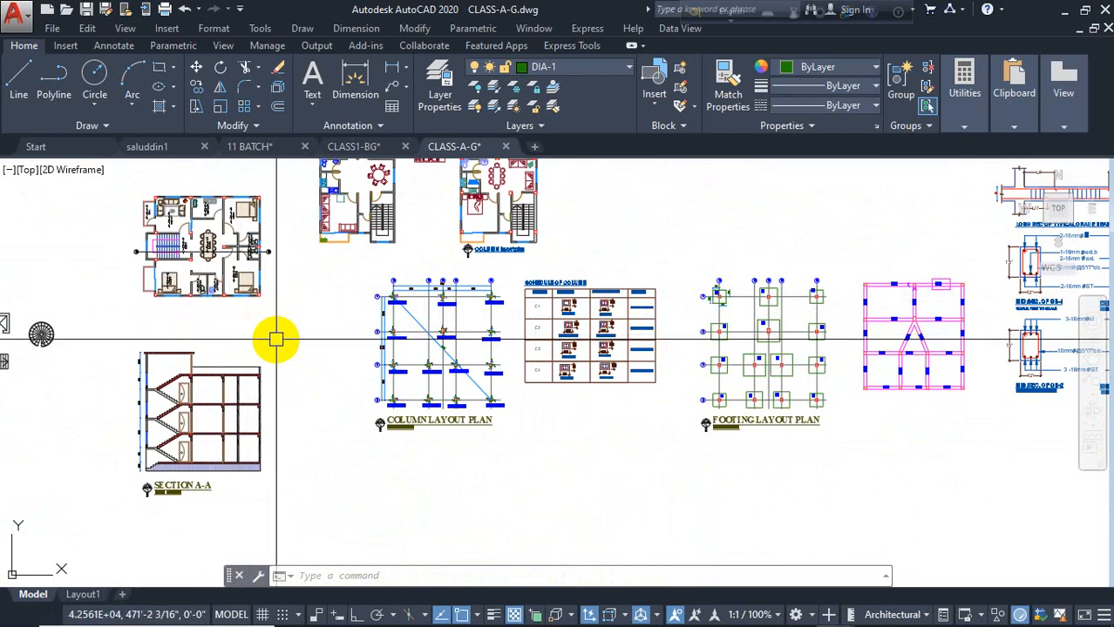
pyautogui.scroll(-5, 397, 494)
pyautogui.moveTo(396, 494); pyautogui.dragTo(406, 379, button='middle')
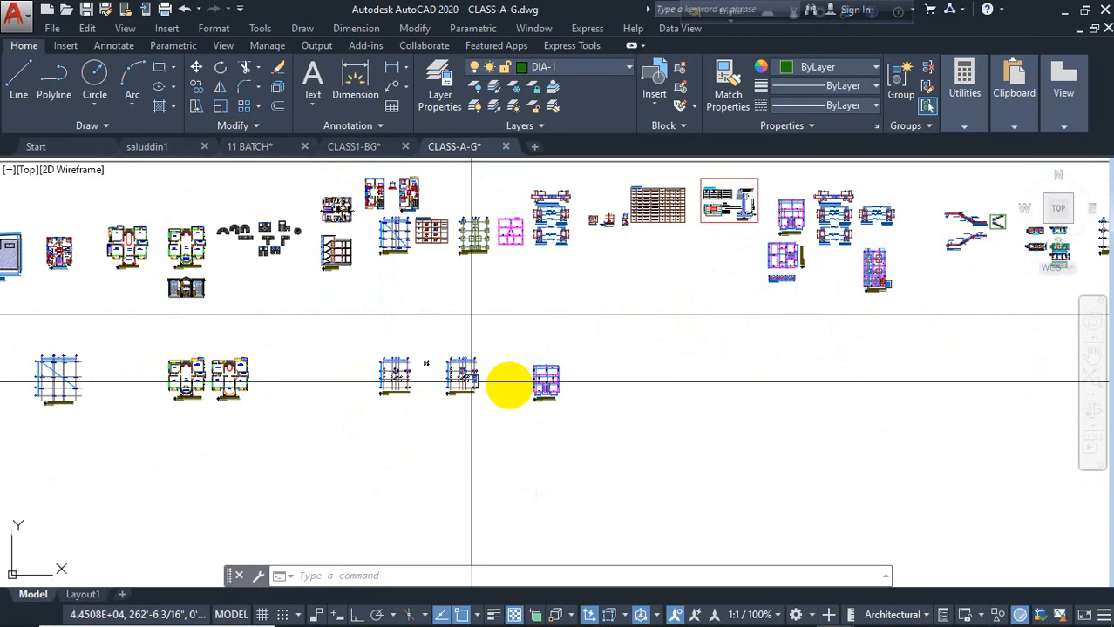
pyautogui.scroll(10, 536, 380)
pyautogui.moveTo(593, 440); pyautogui.dragTo(578, 447, button='middle')
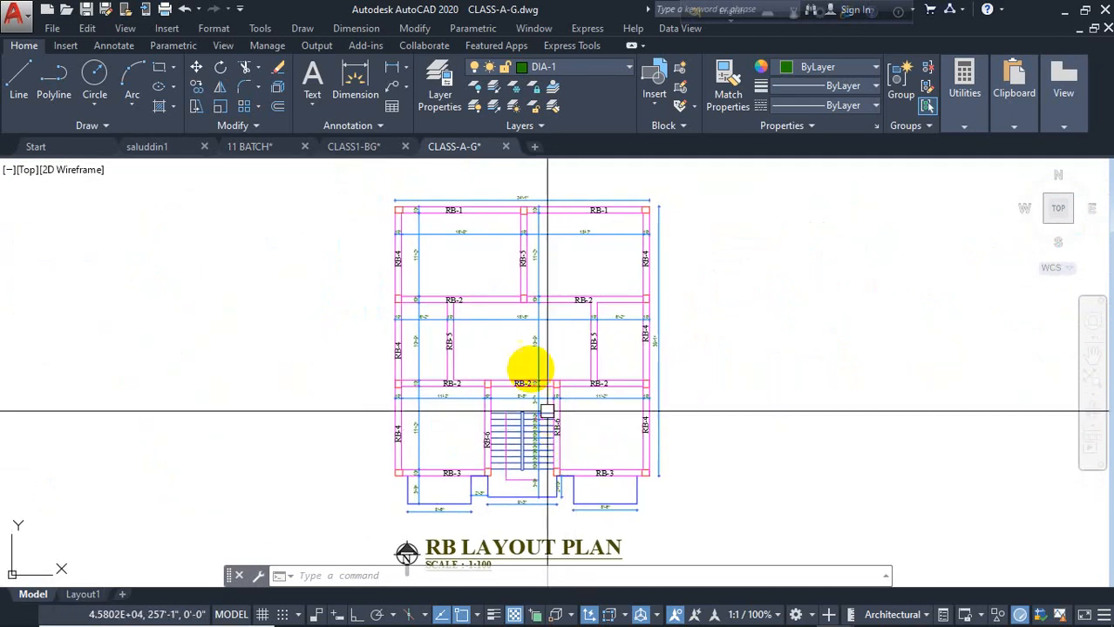
pyautogui.press('Escape')
pyautogui.press('Escape')
pyautogui.press('Escape')
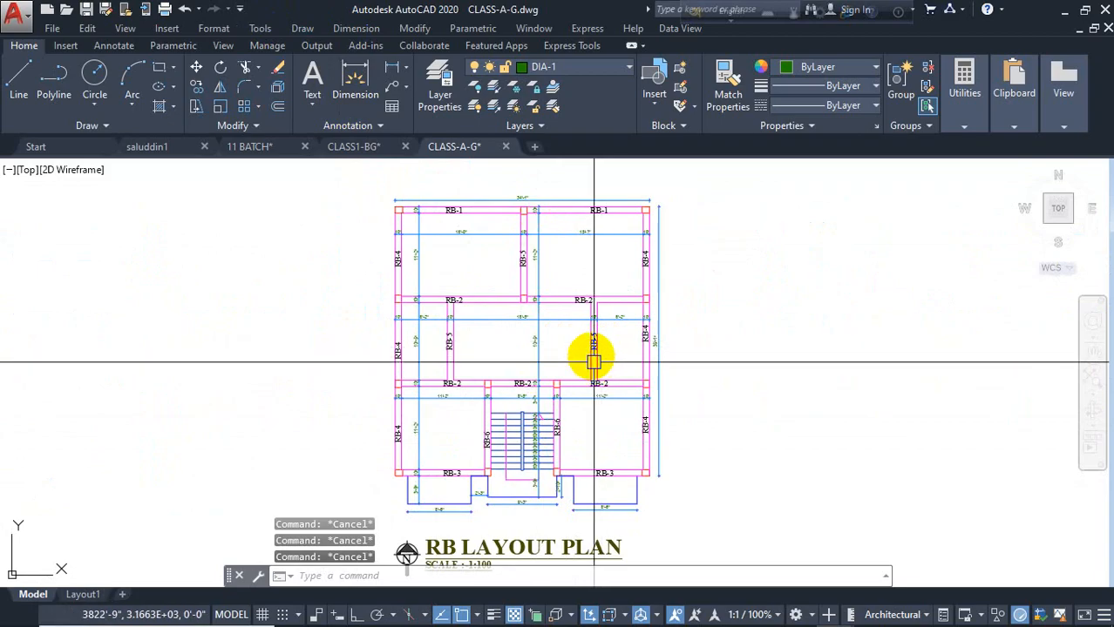
# - Isolate layer DIA-1 to erase all dimensions from the RB layout plan, and restore the other layers
pyautogui.scroll(2, 566, 315)
pyautogui.click(554, 330)
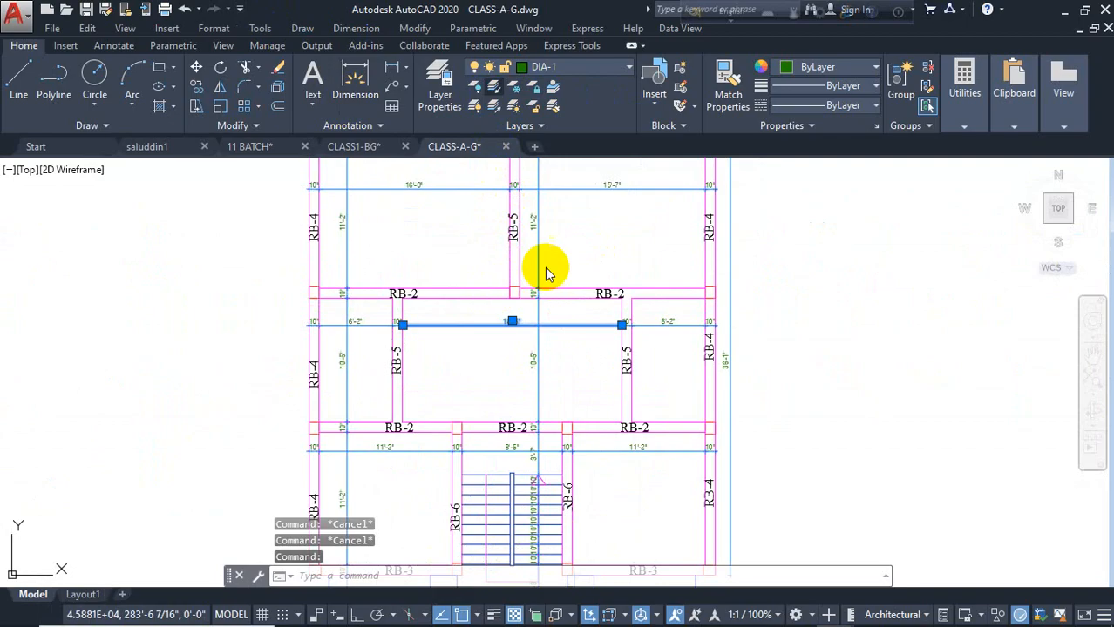
pyautogui.scroll(-5, 535, 349)
pyautogui.click(660, 236)
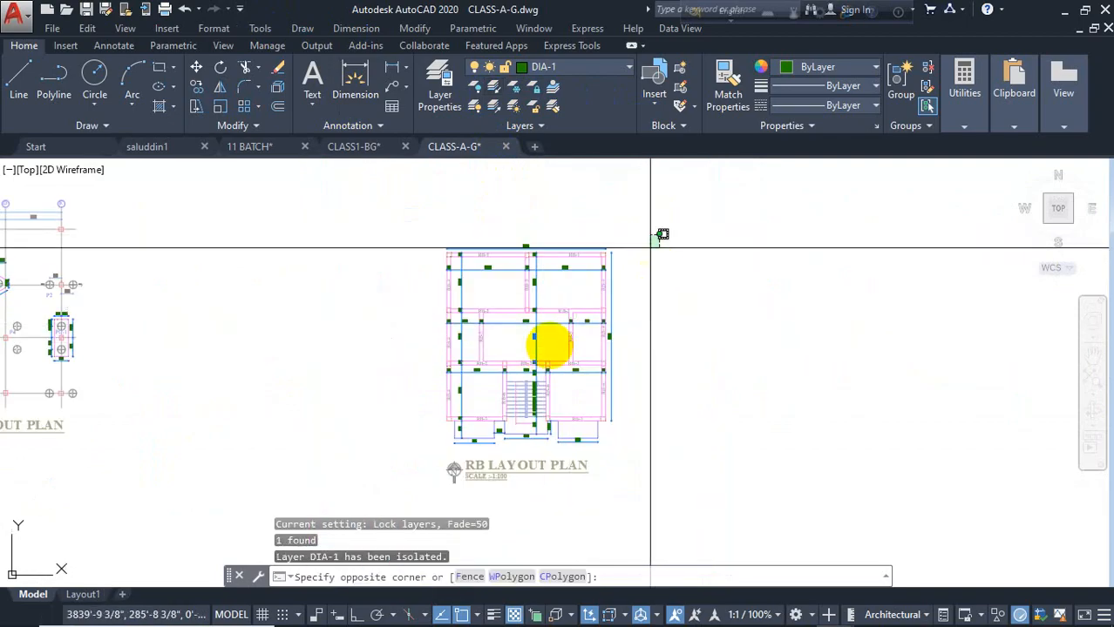
pyautogui.click(397, 444)
pyautogui.press('Delete')
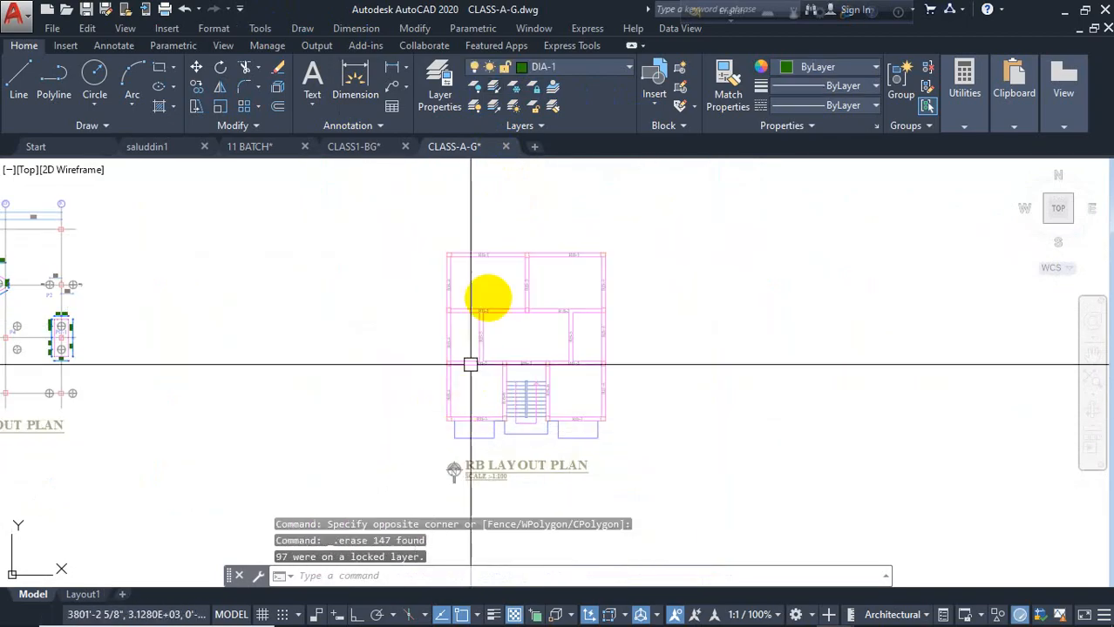
pyautogui.click(493, 108)
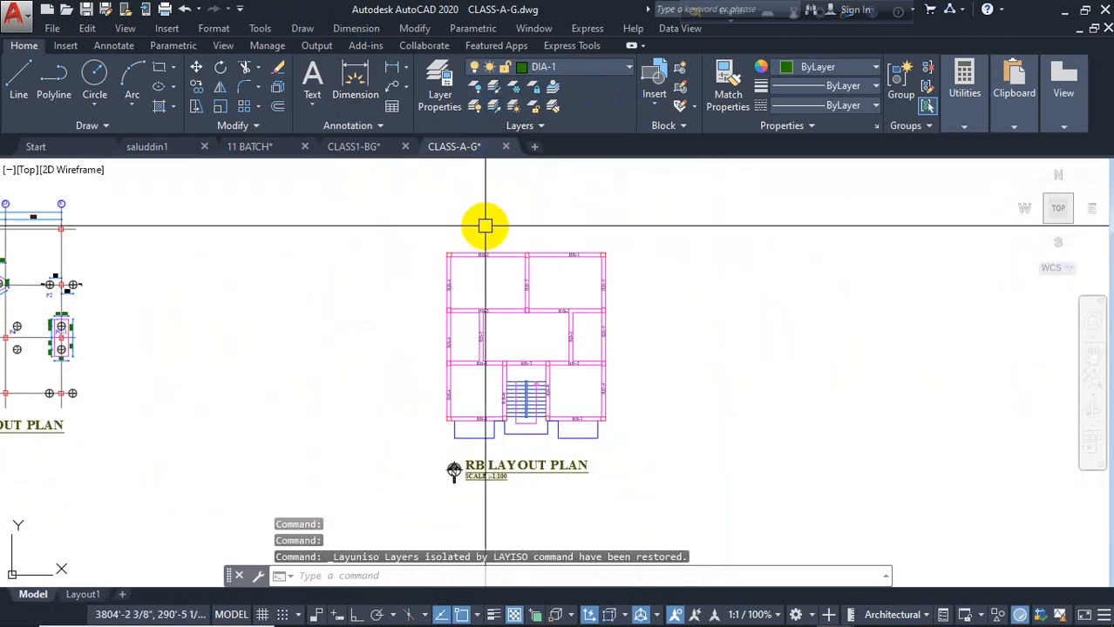
pyautogui.scroll(6, 481, 225)
pyautogui.click(485, 339)
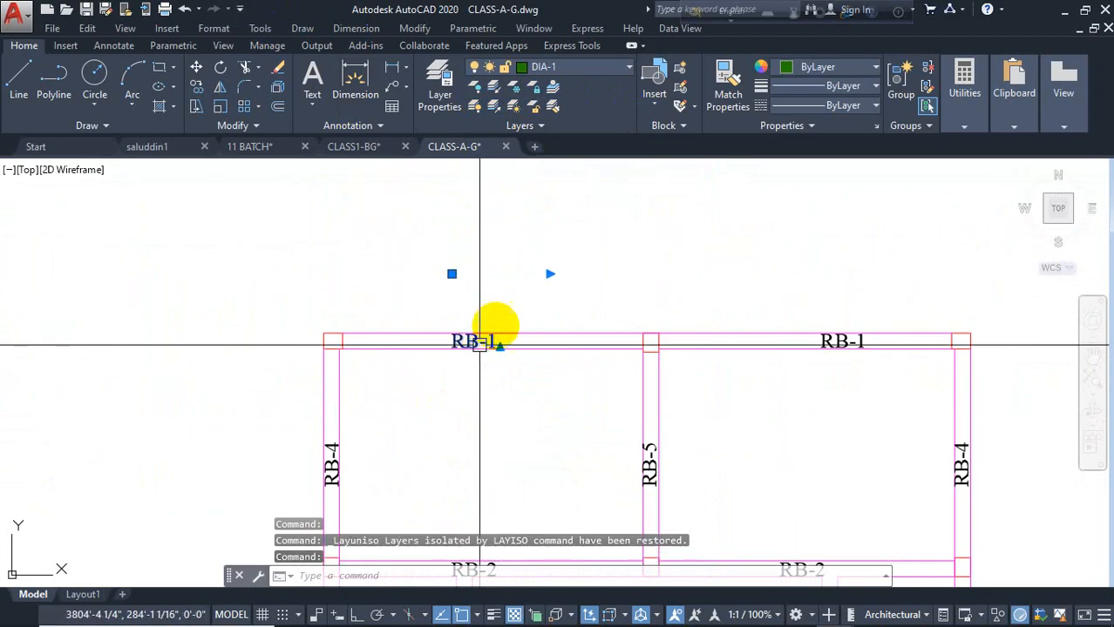
pyautogui.click(493, 105)
pyautogui.click(496, 88)
pyautogui.scroll(-5, 662, 204)
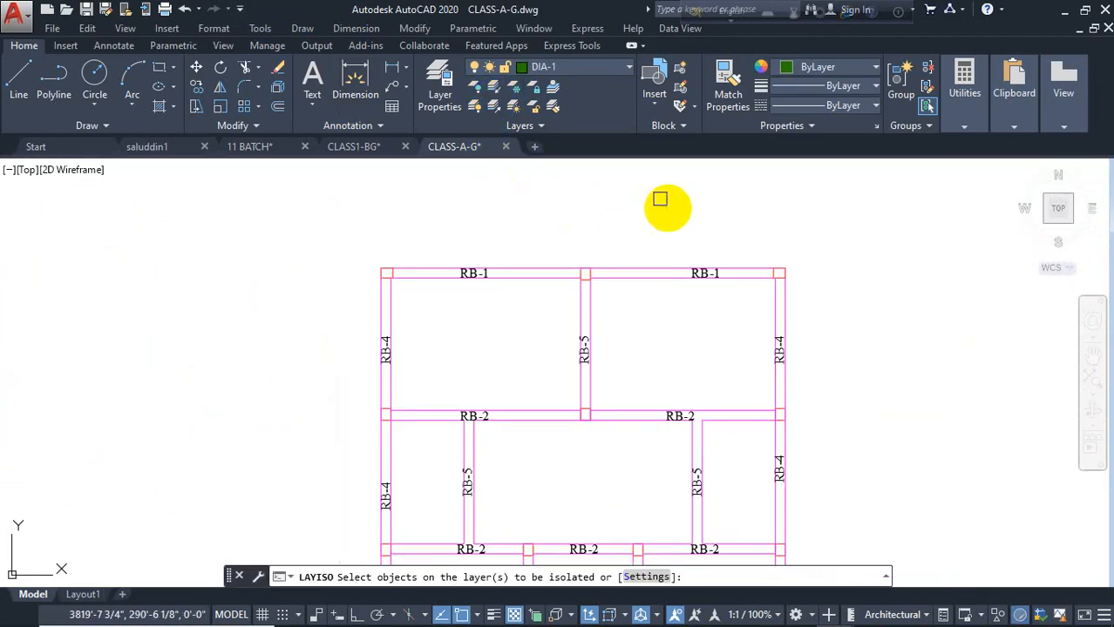
pyautogui.click(746, 205)
pyautogui.click(506, 435)
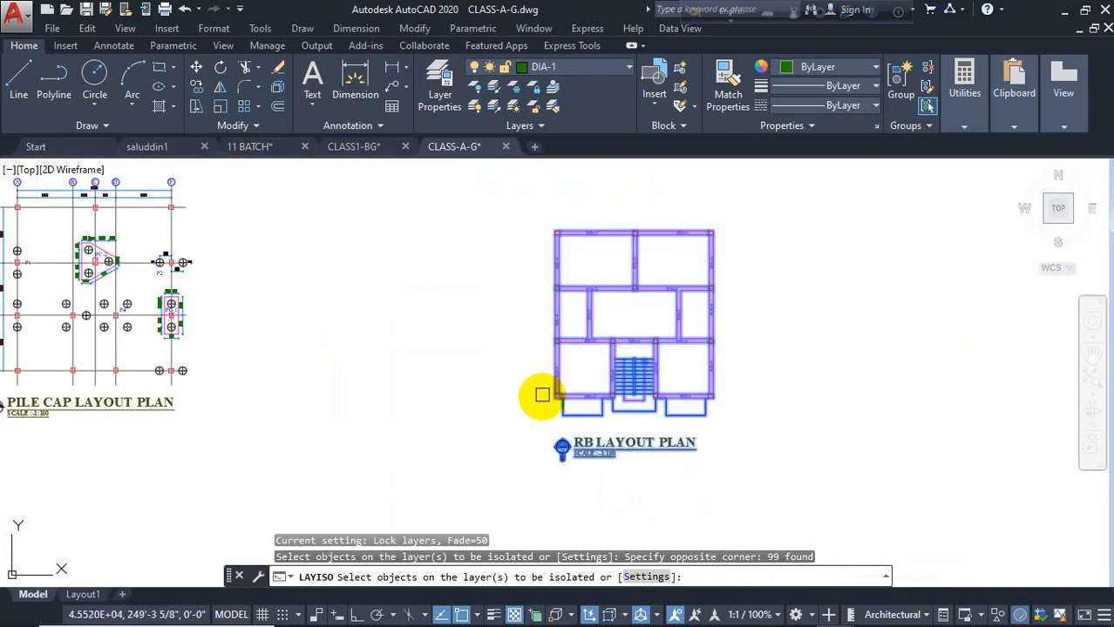
pyautogui.press('Escape')
pyautogui.press('Escape')
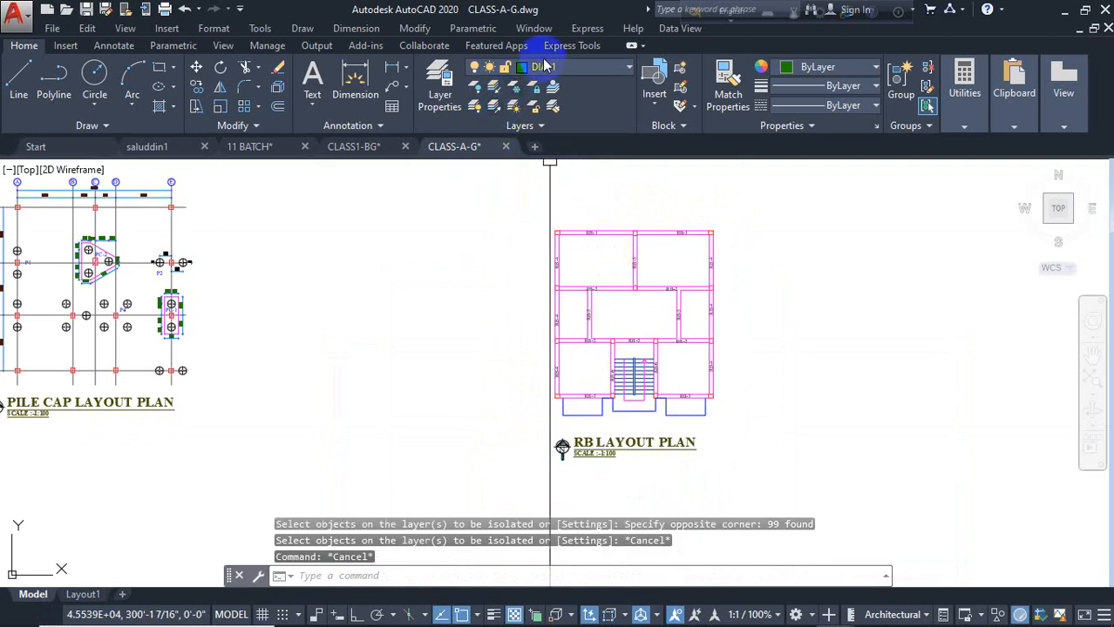
pyautogui.click(561, 77)
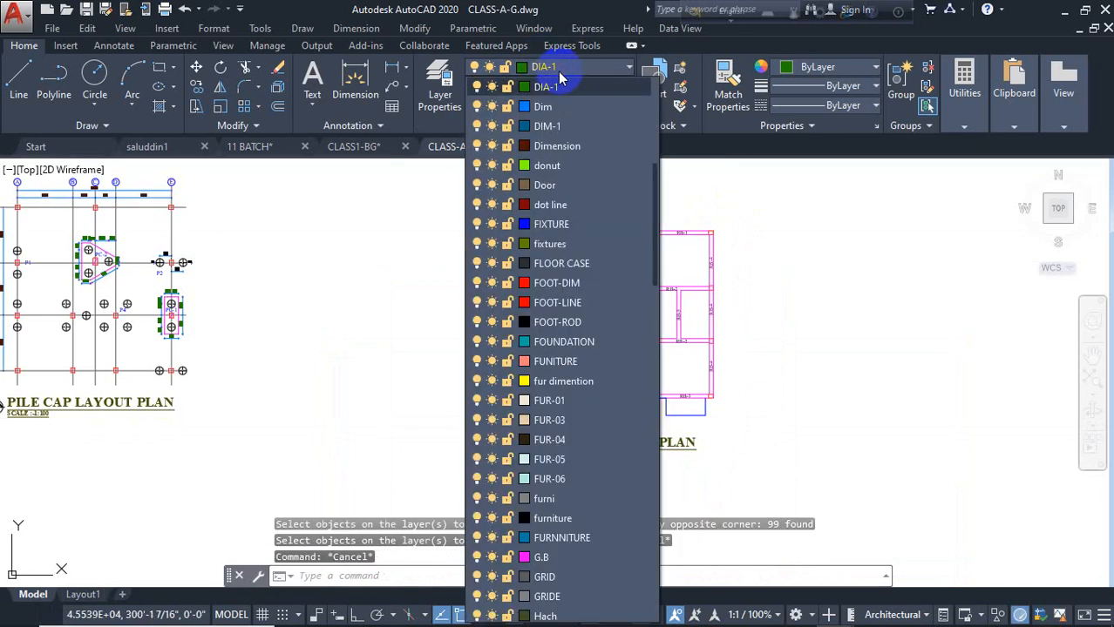
pyautogui.click(561, 72)
# - Isolate the RB-1 label's layer to erase all beam labels from the RB layout plan, and restore the other layers
pyautogui.scroll(2, 593, 274)
pyautogui.scroll(4, 601, 216)
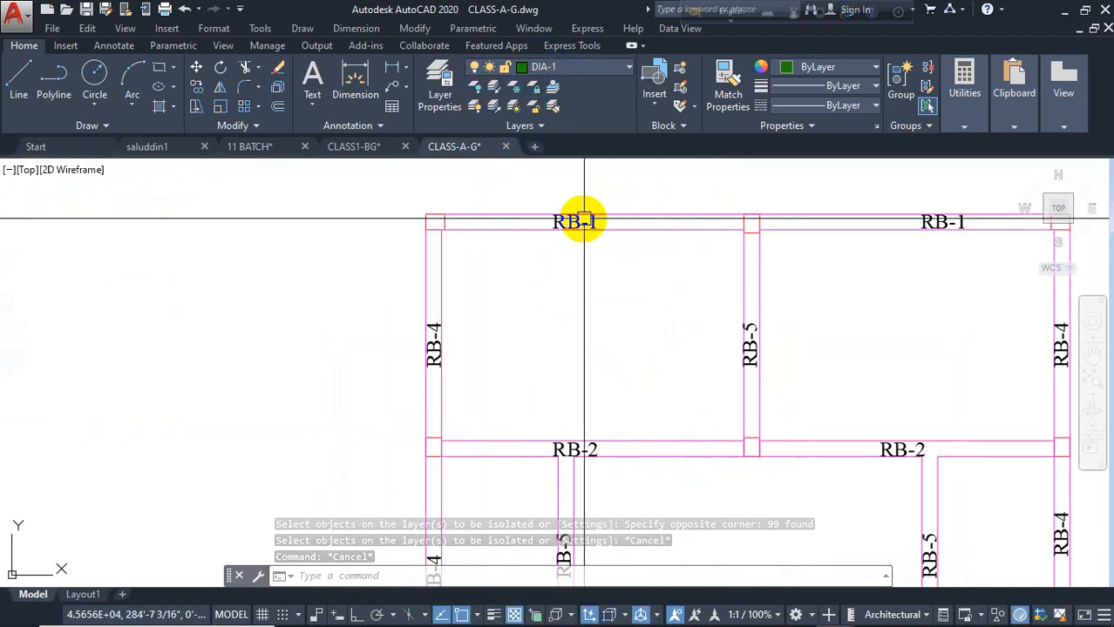
pyautogui.click(495, 86)
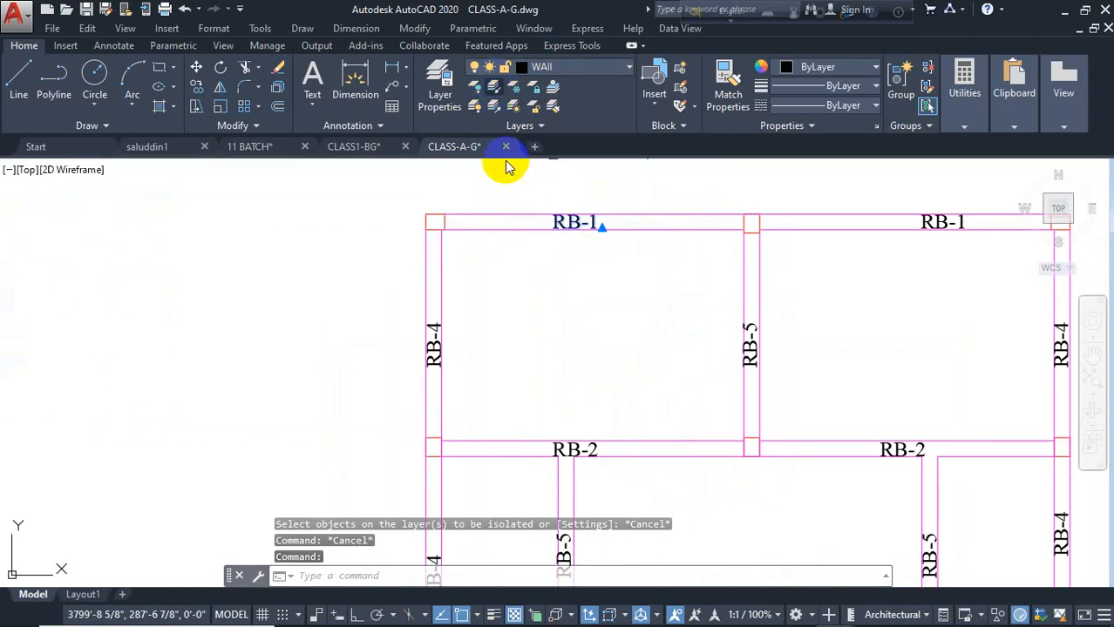
pyautogui.click(515, 294)
pyautogui.press('Return')
pyautogui.scroll(-6, 540, 261)
pyautogui.click(667, 214)
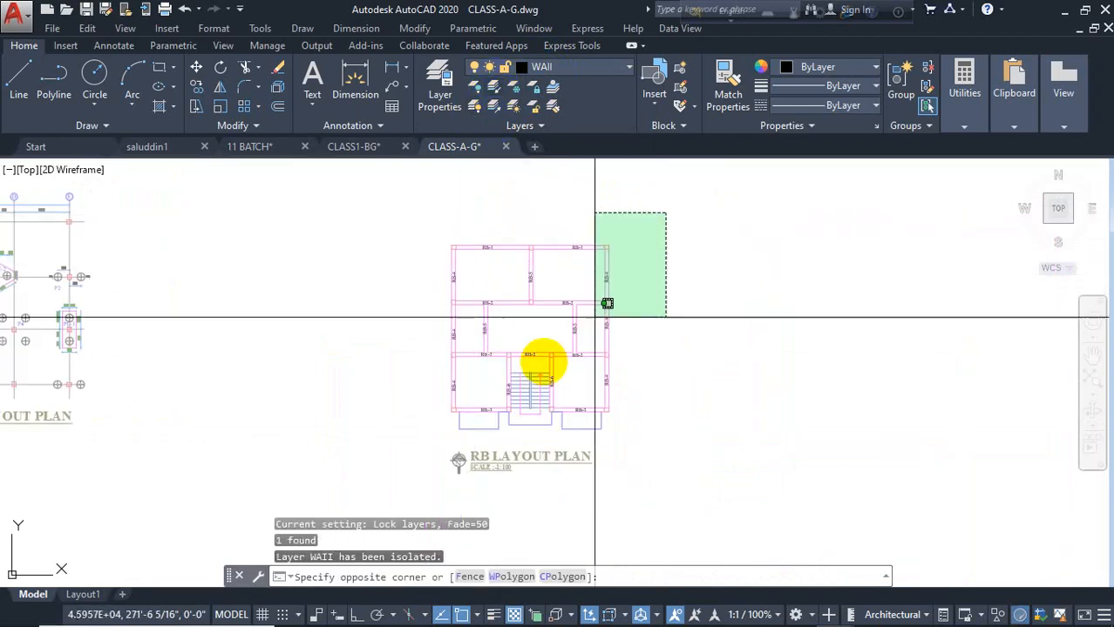
pyautogui.click(429, 422)
pyautogui.press('Delete')
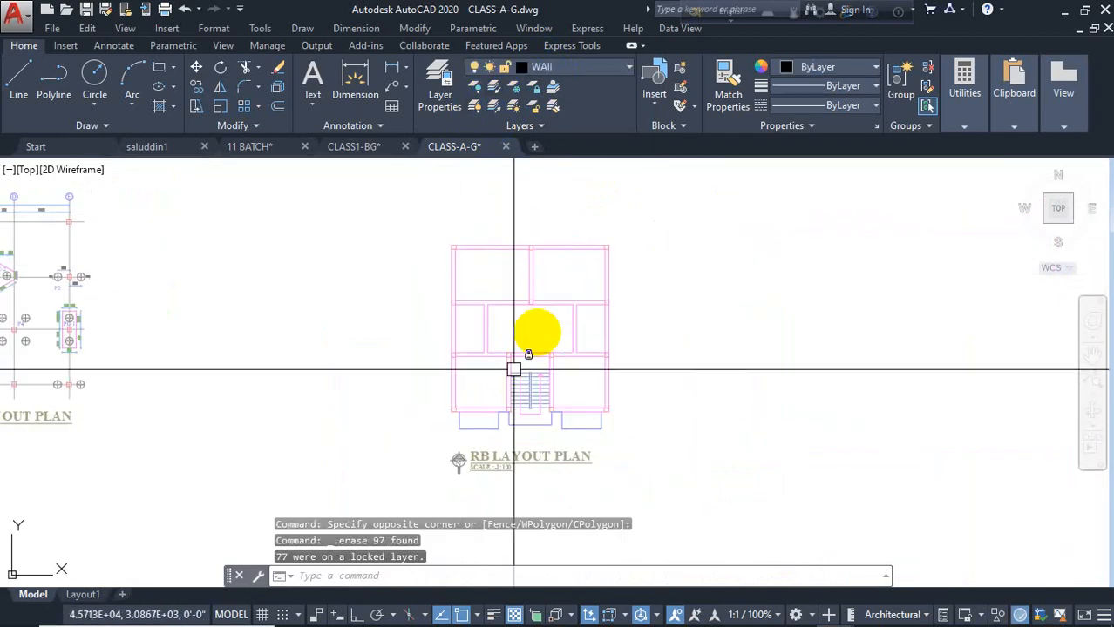
pyautogui.click(492, 108)
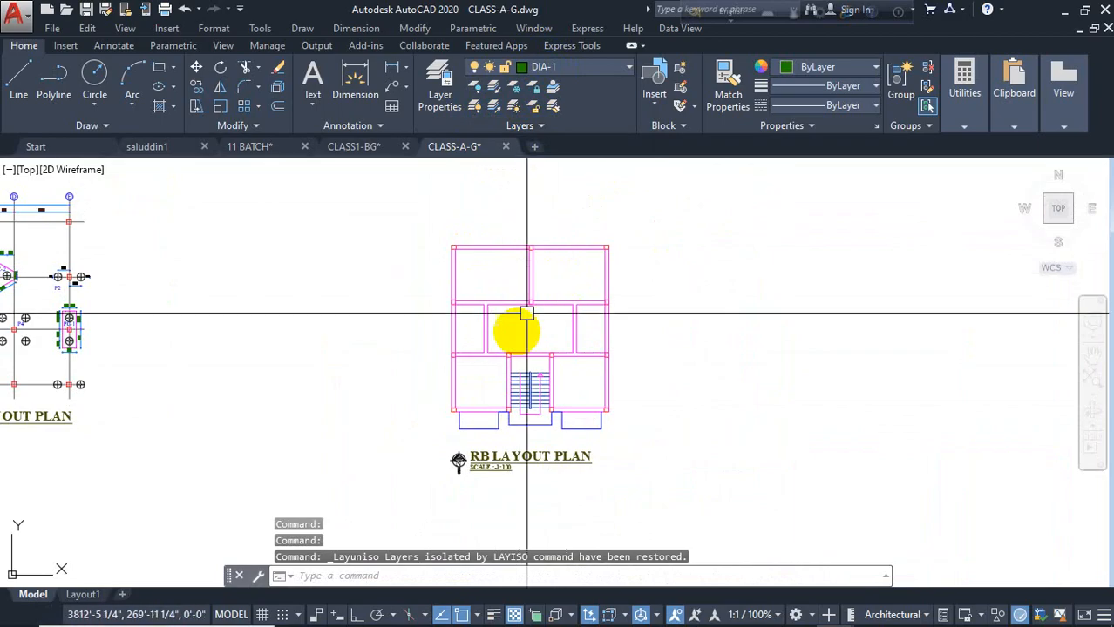
pyautogui.press('Escape')
pyautogui.press('Escape')
# - Make ROD the current layer
pyautogui.scroll(6, 496, 343)
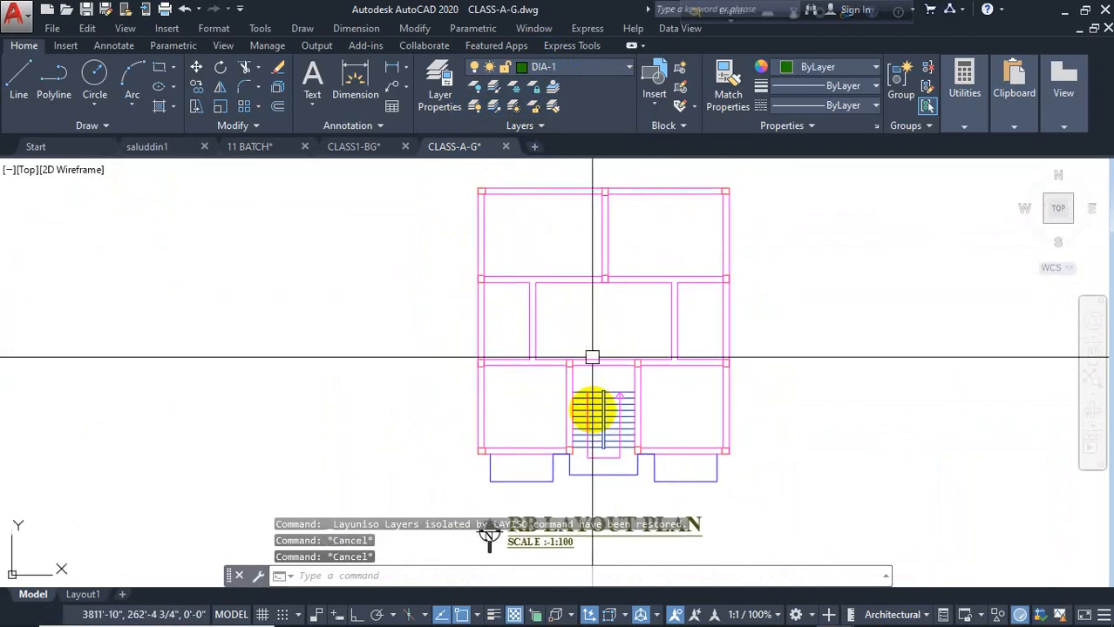
pyautogui.scroll(-5, 602, 366)
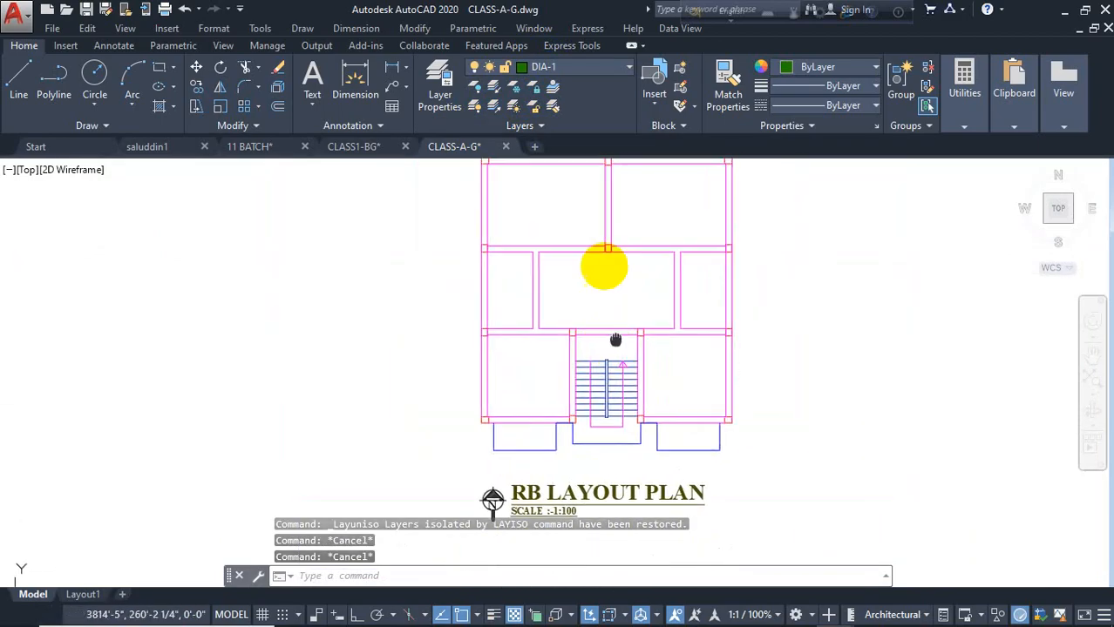
pyautogui.click(575, 77)
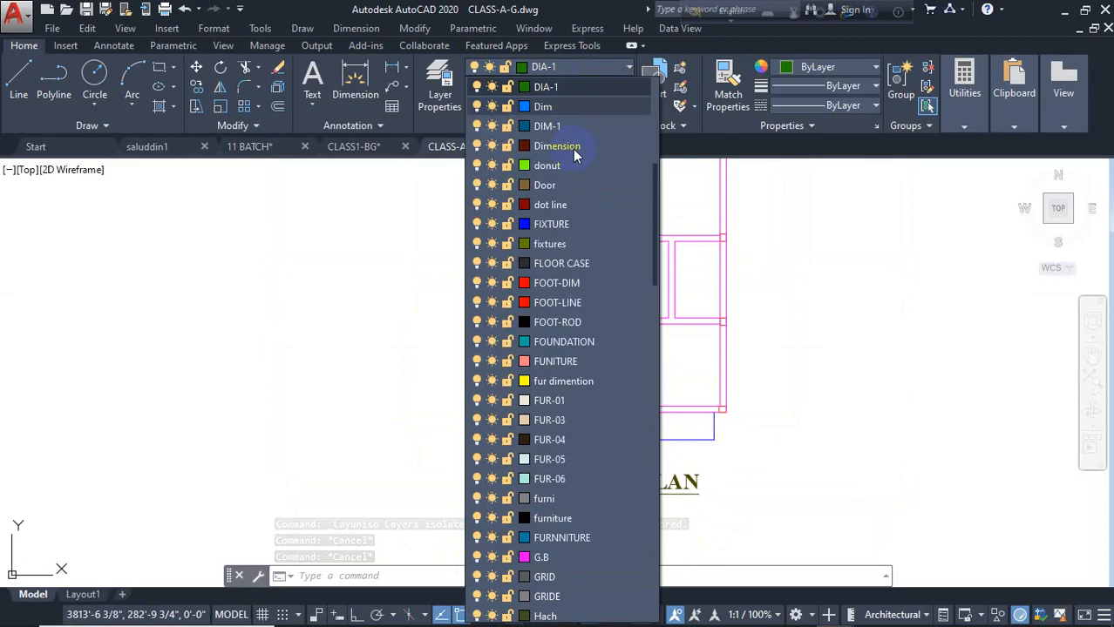
pyautogui.scroll(-9, 588, 261)
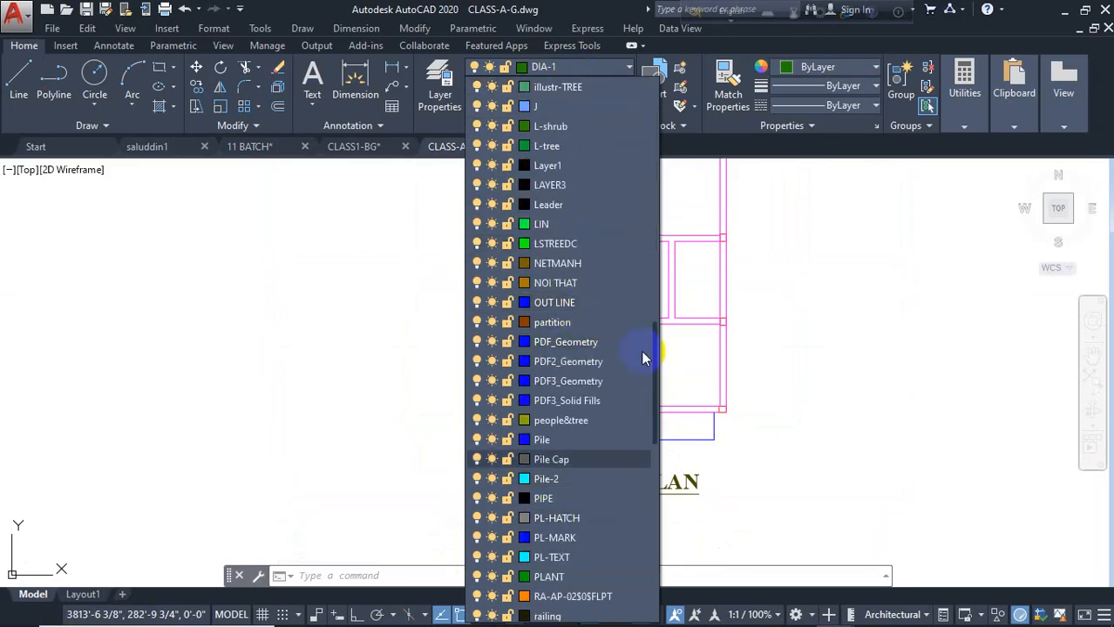
pyautogui.scroll(-5, 610, 392)
pyautogui.click(588, 381)
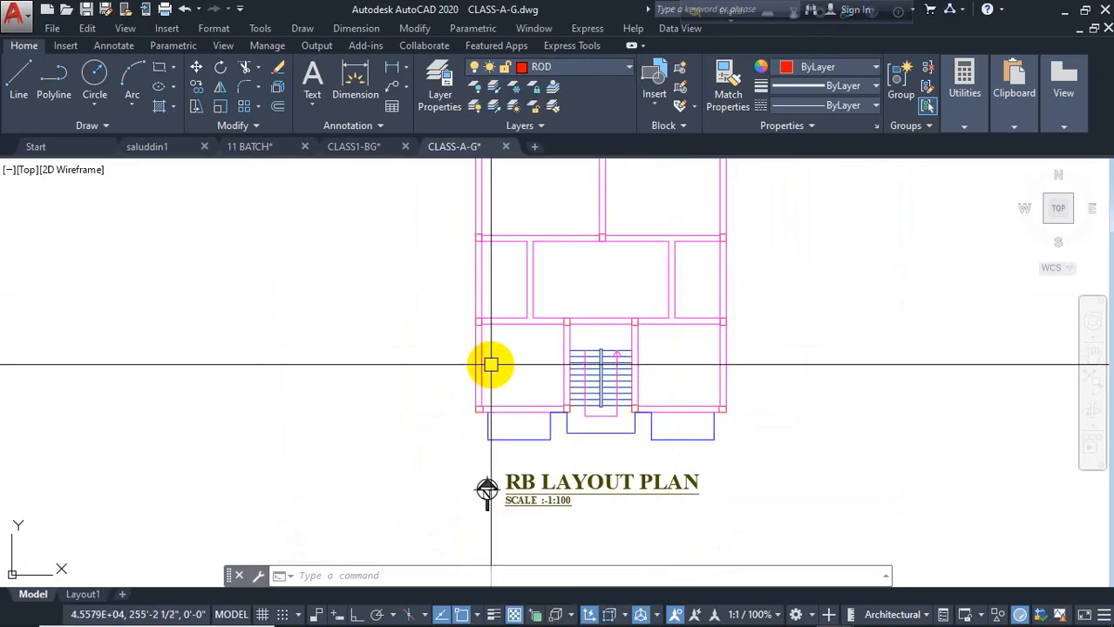
# - Draw a horizontal rod line across the two upper bays, between the inner edges of the left and right outer beams
pyautogui.write('l')
pyautogui.press('Return')
pyautogui.scroll(3, 535, 298)
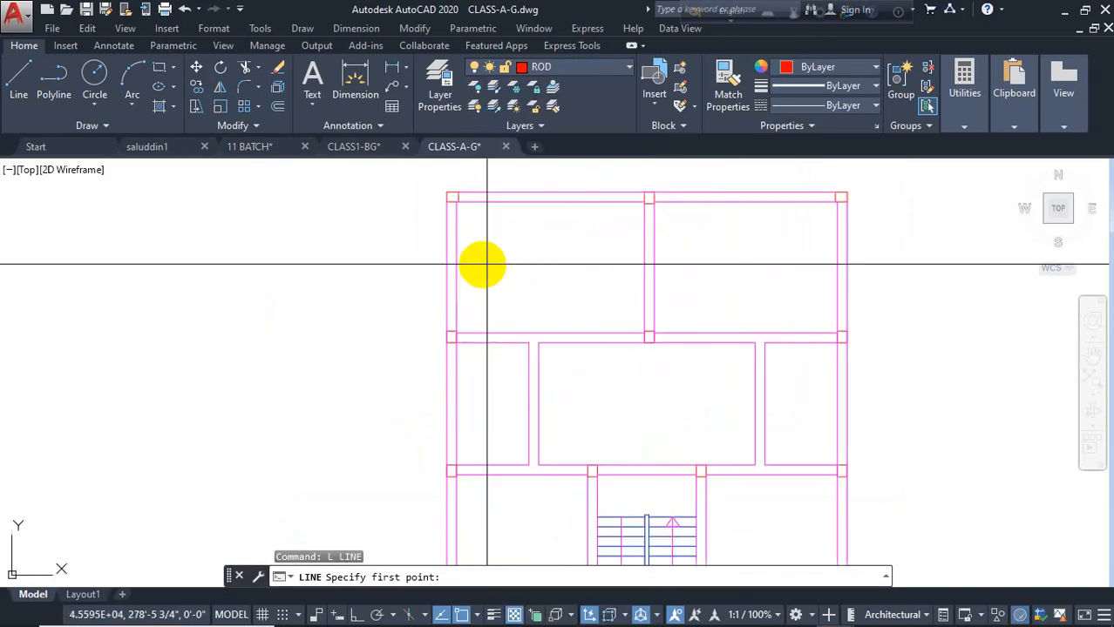
pyautogui.click(455, 264)
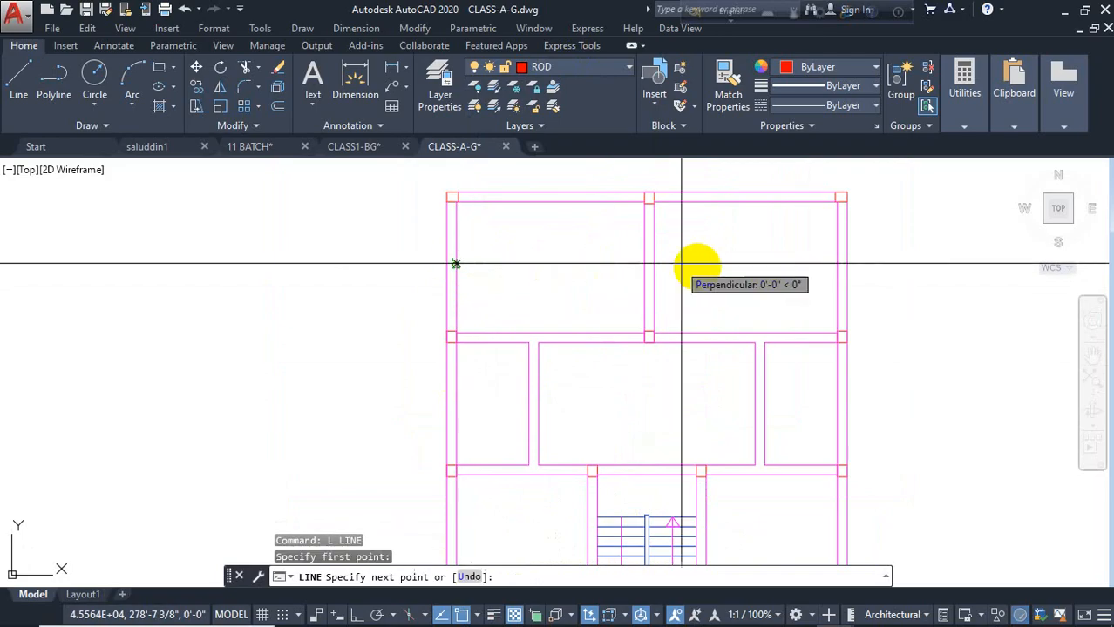
pyautogui.click(835, 263)
pyautogui.press('Return')
pyautogui.scroll(-4, 591, 347)
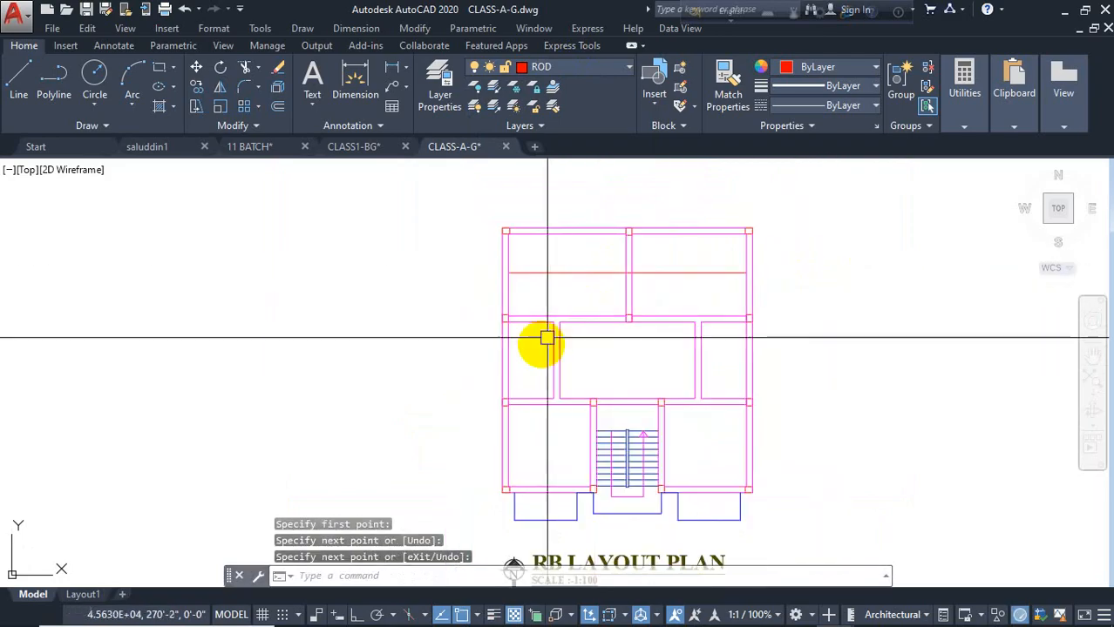
# - Draw a vertical rod line through the left bays, from the top beam's inner edge perpendicular to the bottom beam
pyautogui.press('Return')
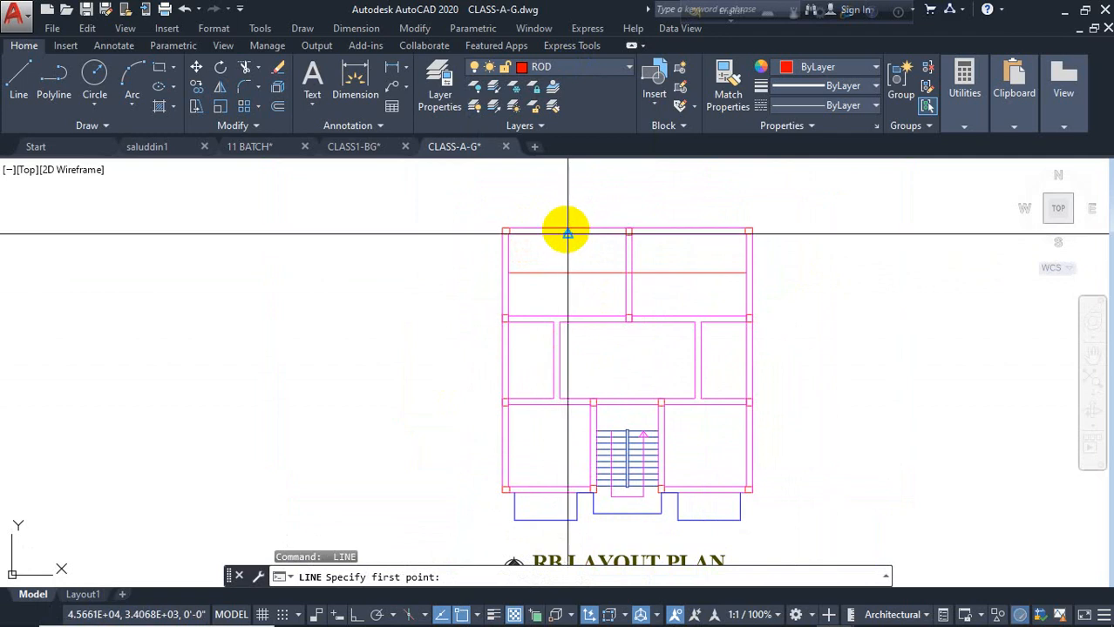
pyautogui.click(567, 234)
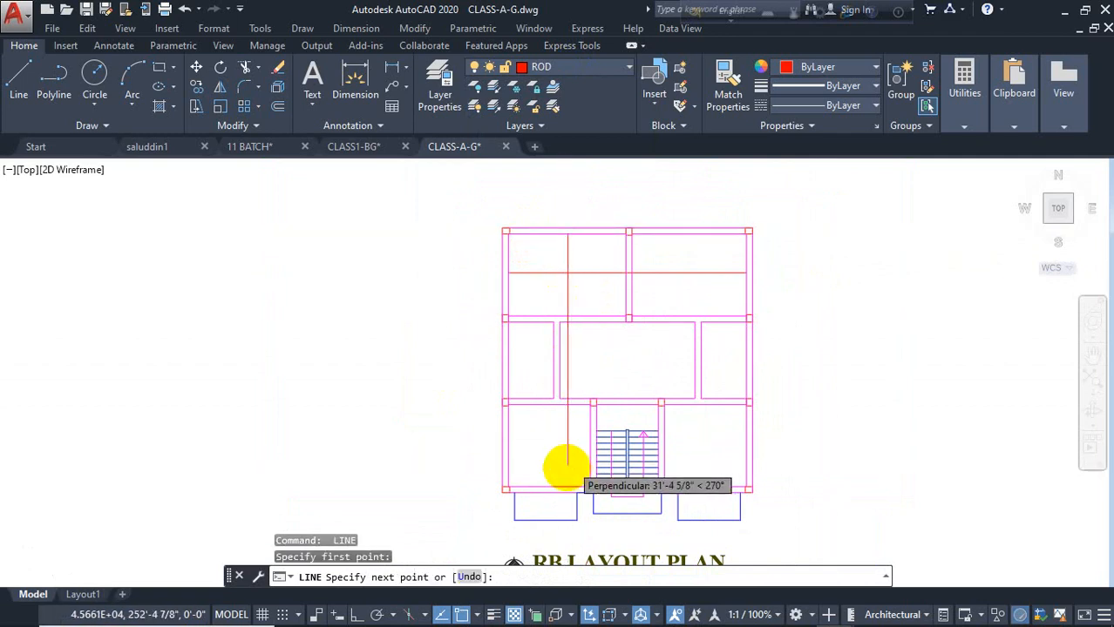
pyautogui.scroll(2, 565, 488)
pyautogui.click(565, 498)
pyautogui.press('Return')
pyautogui.scroll(-3, 584, 392)
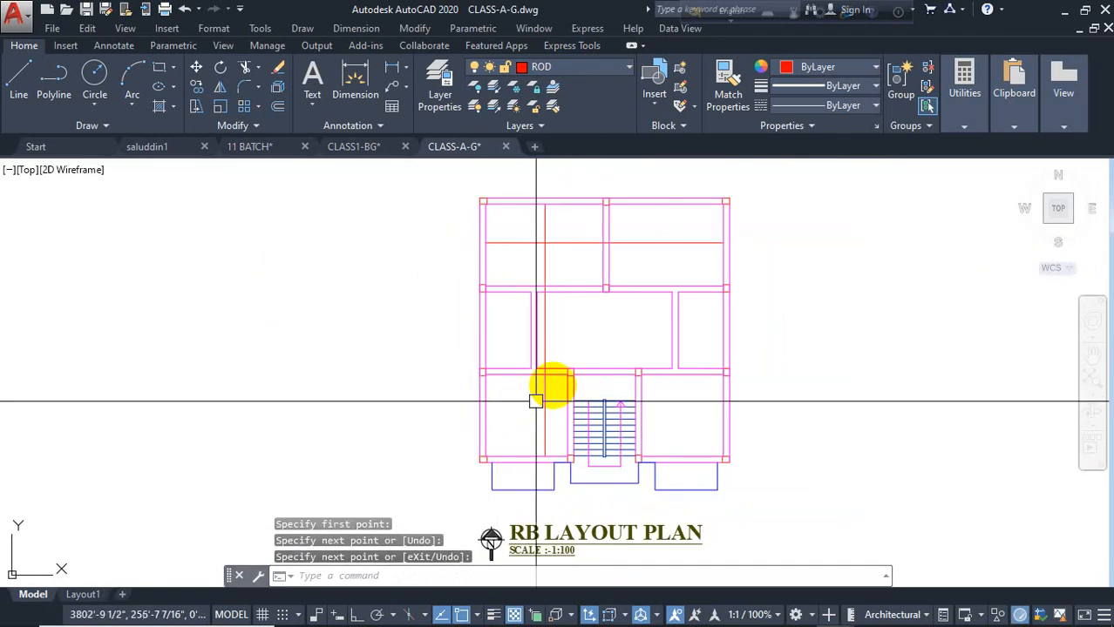
pyautogui.moveTo(547, 381); pyautogui.dragTo(558, 448, button='middle')
pyautogui.press('Escape')
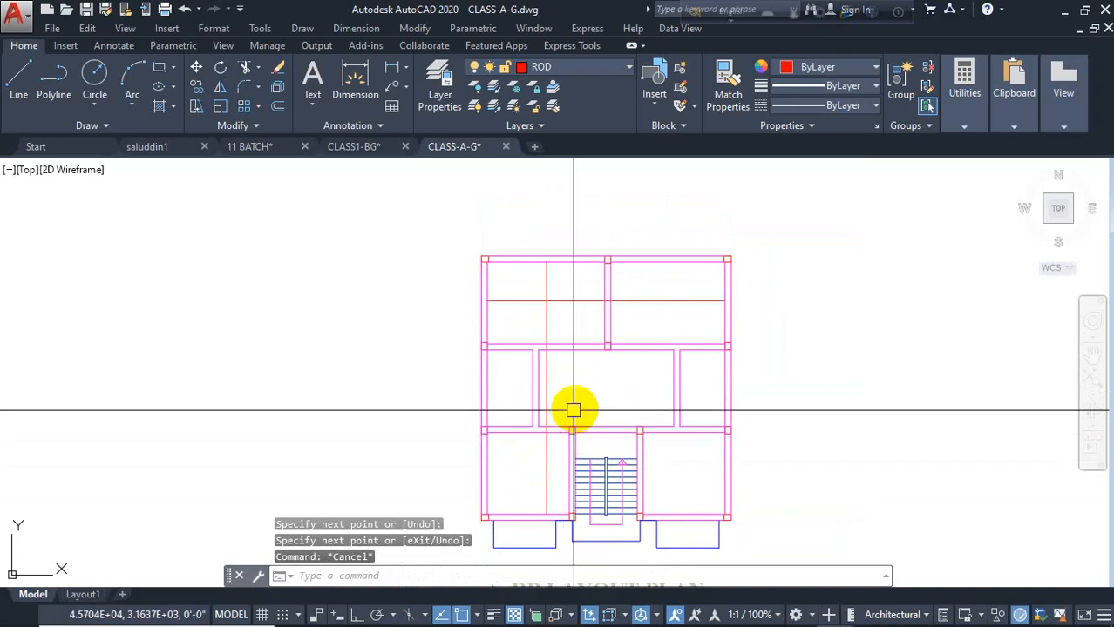
# - Move the vertical rod slightly to the left, toward the beam beside the left middle bay
pyautogui.scroll(2, 550, 394)
pyautogui.click(547, 377)
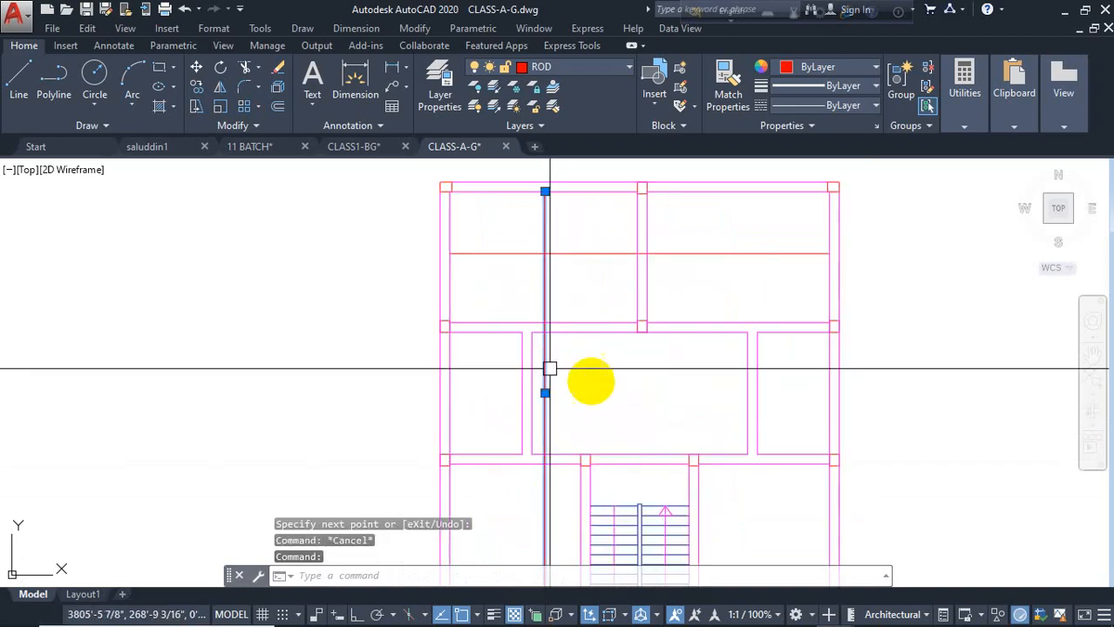
pyautogui.write('m')
pyautogui.press('Return')
pyautogui.click(627, 381)
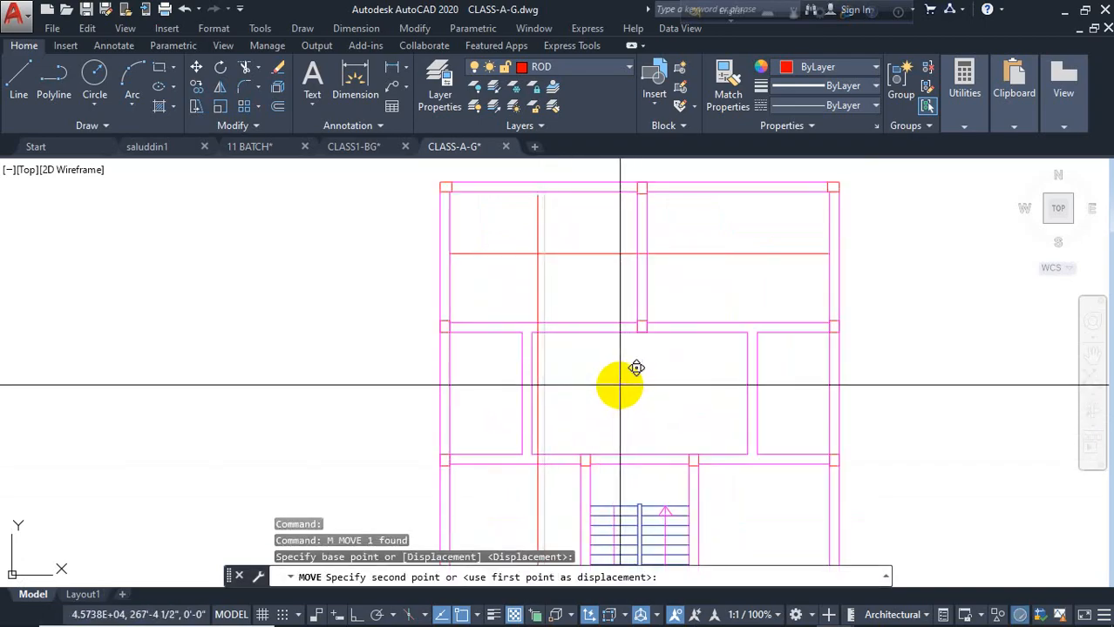
pyautogui.click(621, 381)
pyautogui.press('Escape')
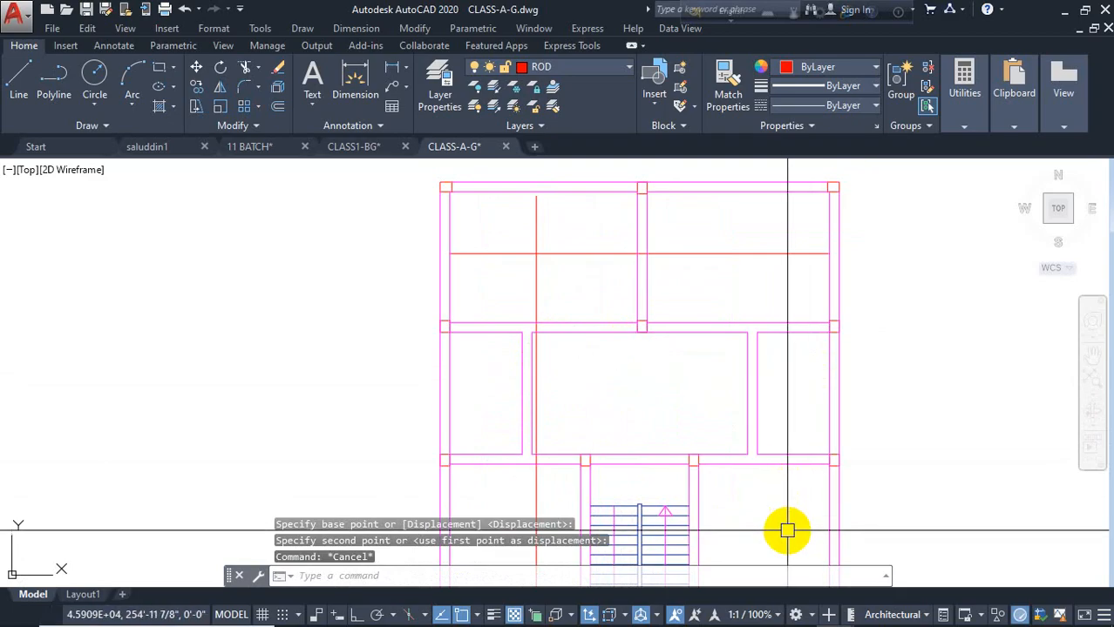
# - Turn on Ortho mode and try to move the vertical rod from a base point outside the plan
pyautogui.moveTo(788, 530); pyautogui.dragTo(807, 435, button='middle')
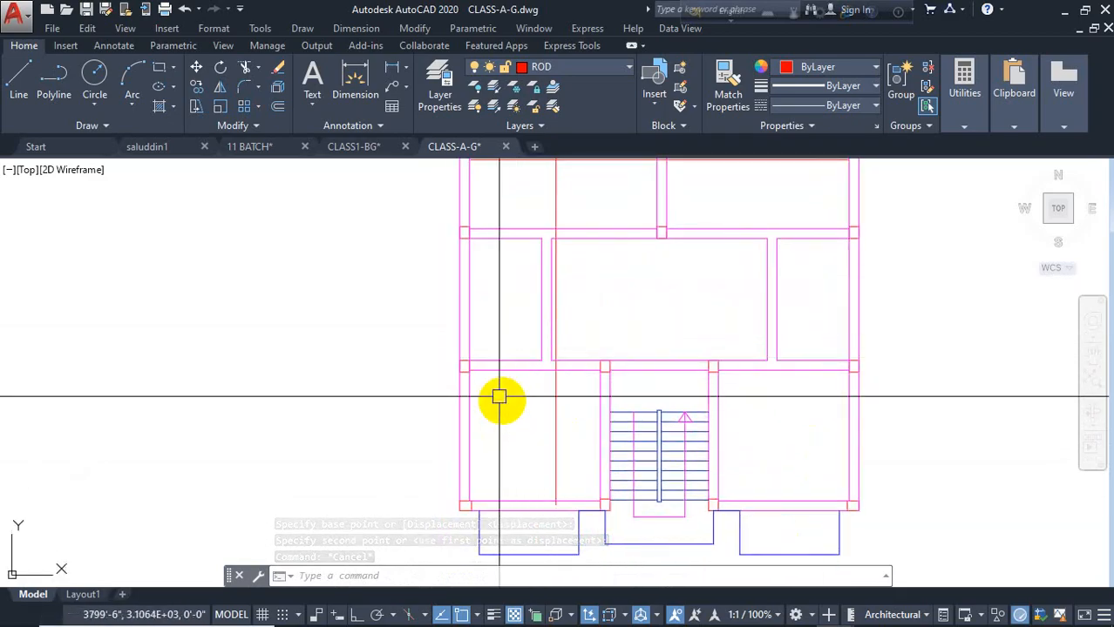
pyautogui.click(555, 463)
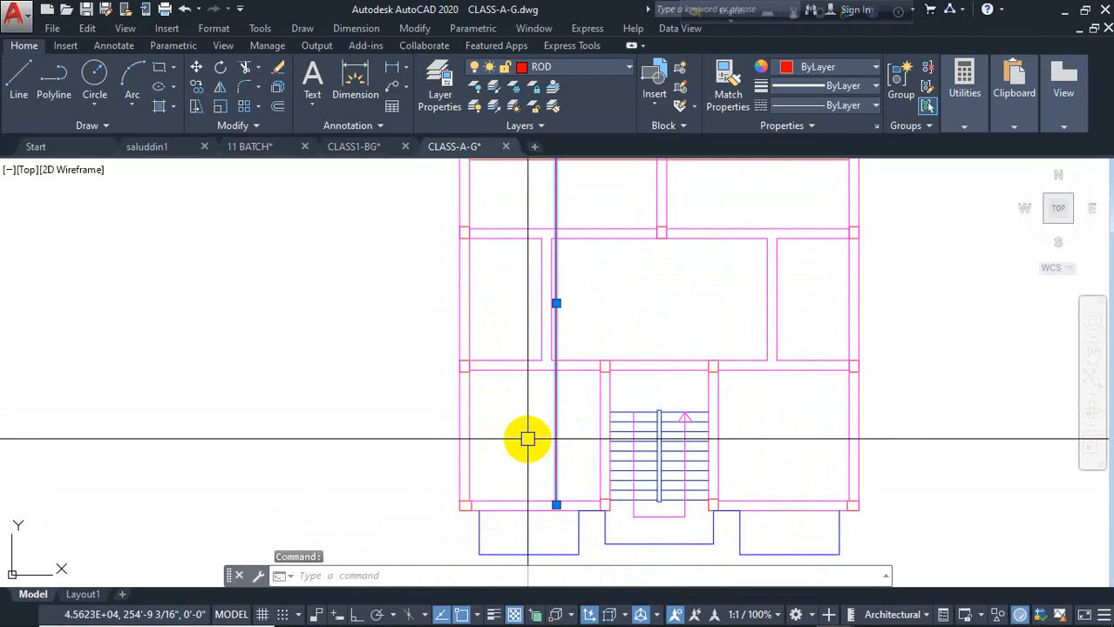
pyautogui.write('M')
pyautogui.press('Return')
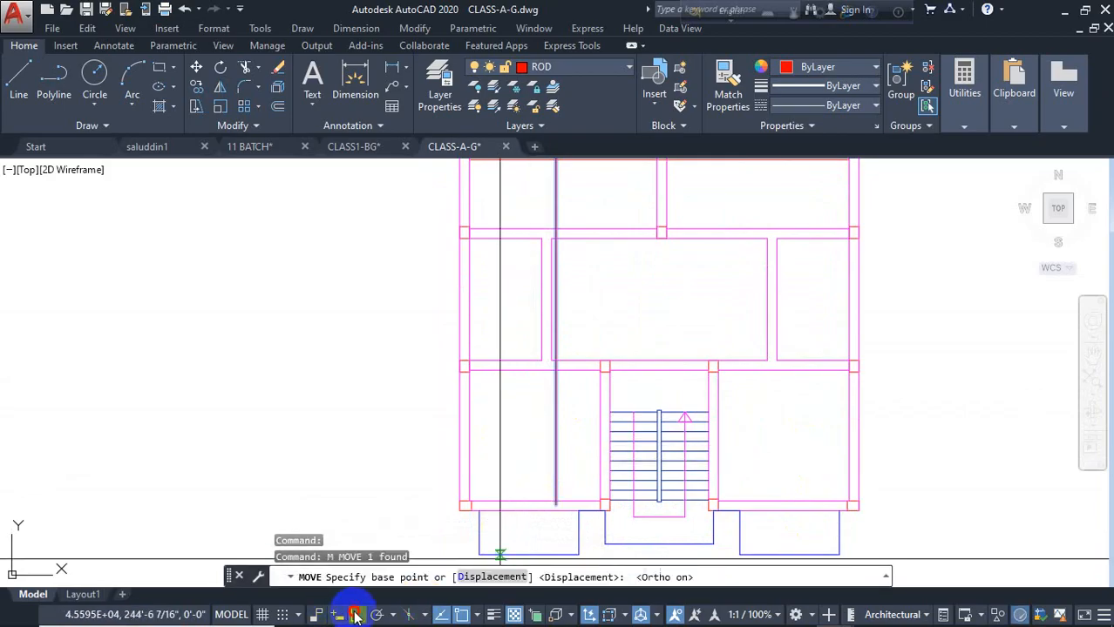
pyautogui.click(374, 419)
pyautogui.press('Escape')
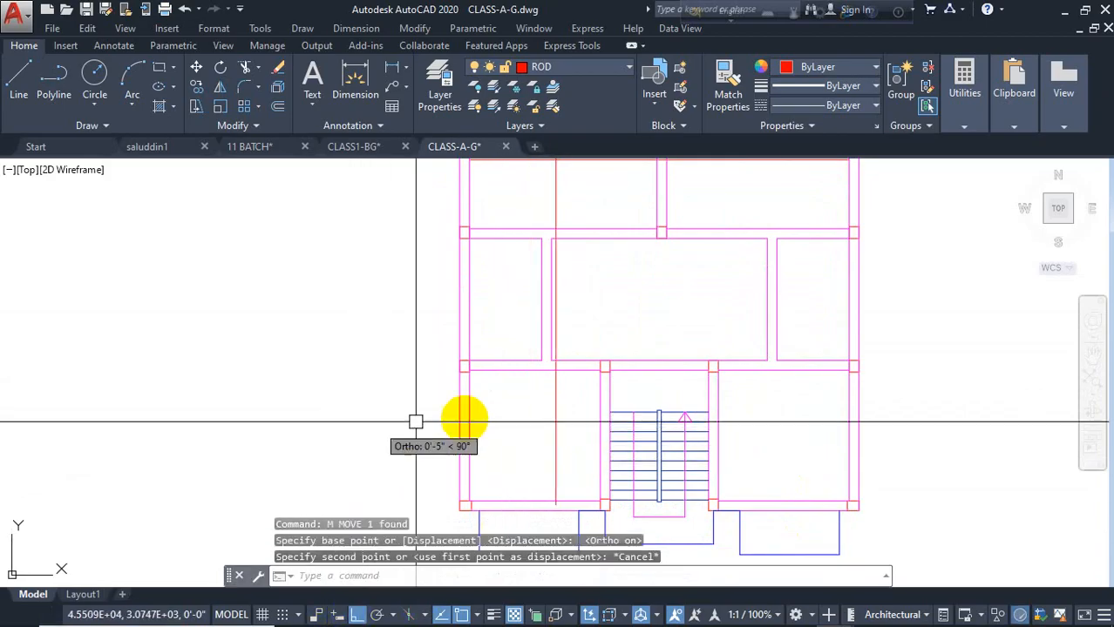
# - Move the vertical rod left by its lower endpoint onto the bottom beam's inner edge, running through the narrow left middle bay
pyautogui.click(557, 456)
pyautogui.write('M')
pyautogui.press('Return')
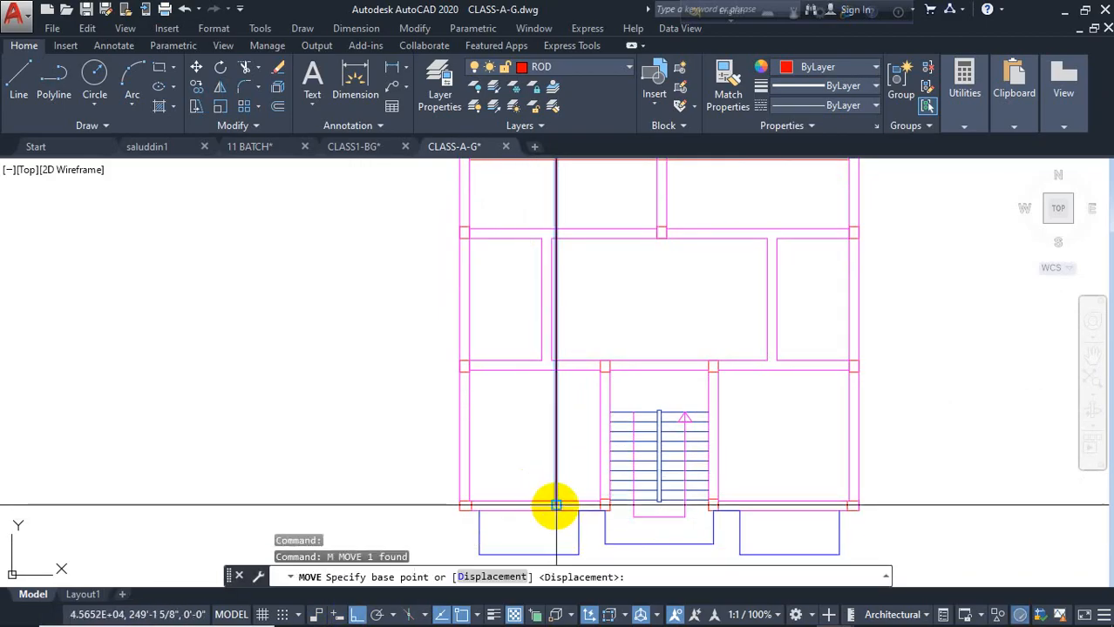
pyautogui.click(556, 505)
pyautogui.click(510, 502)
pyautogui.moveTo(562, 428); pyautogui.dragTo(525, 557, button='middle')
pyautogui.press('Escape')
pyautogui.scroll(-2, 549, 388)
pyautogui.moveTo(613, 406); pyautogui.dragTo(613, 326, button='middle')
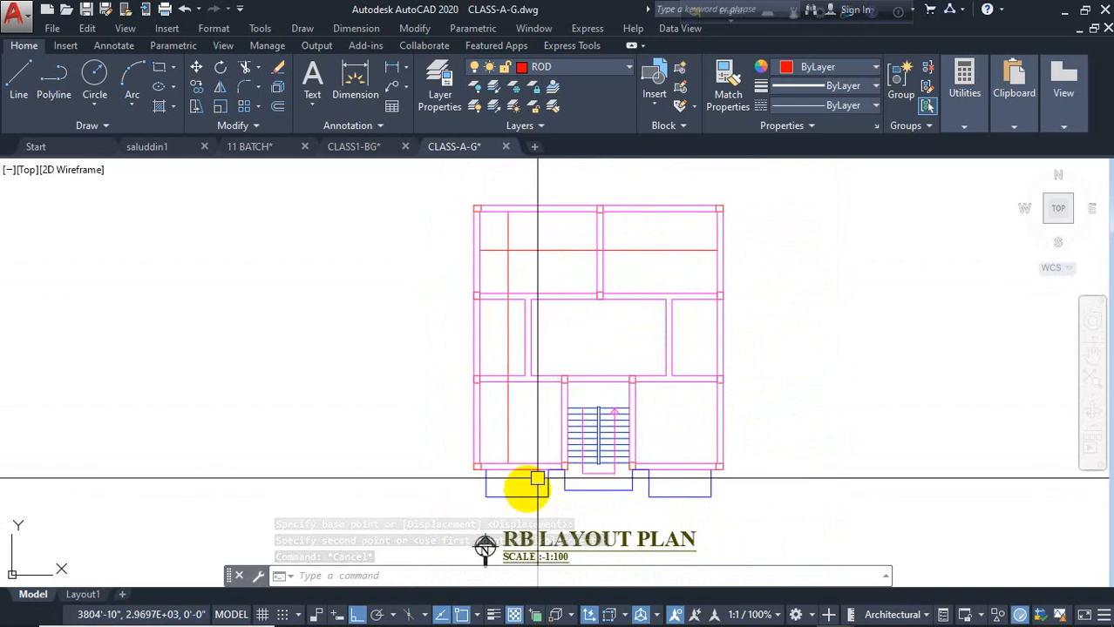
# - Offset the horizontal rod downward three times at a spacing of 4 to form a set of four rods
pyautogui.press('Escape')
pyautogui.write('o')
pyautogui.press('Return')
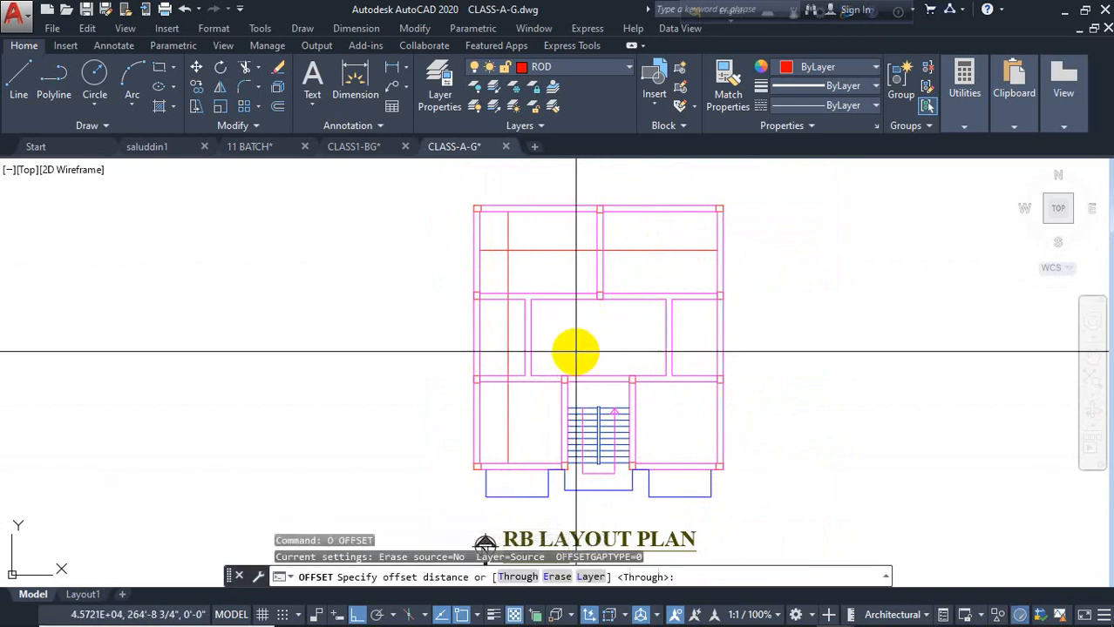
pyautogui.write('4')
pyautogui.press('Return')
pyautogui.scroll(4, 652, 244)
pyautogui.click(622, 265)
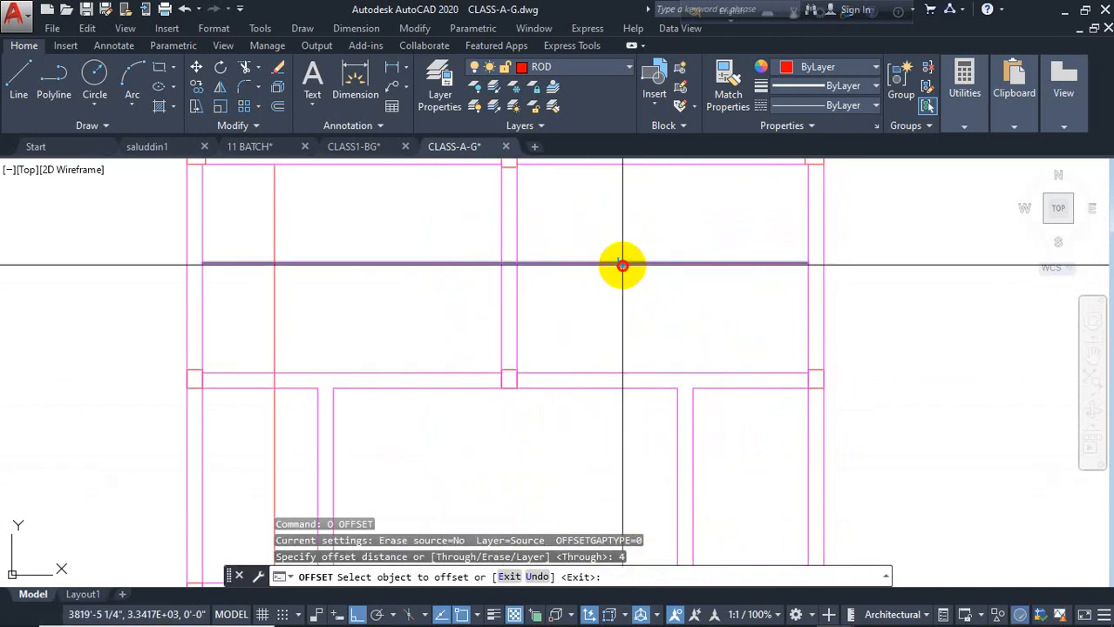
pyautogui.click(626, 306)
pyautogui.click(647, 267)
pyautogui.click(654, 289)
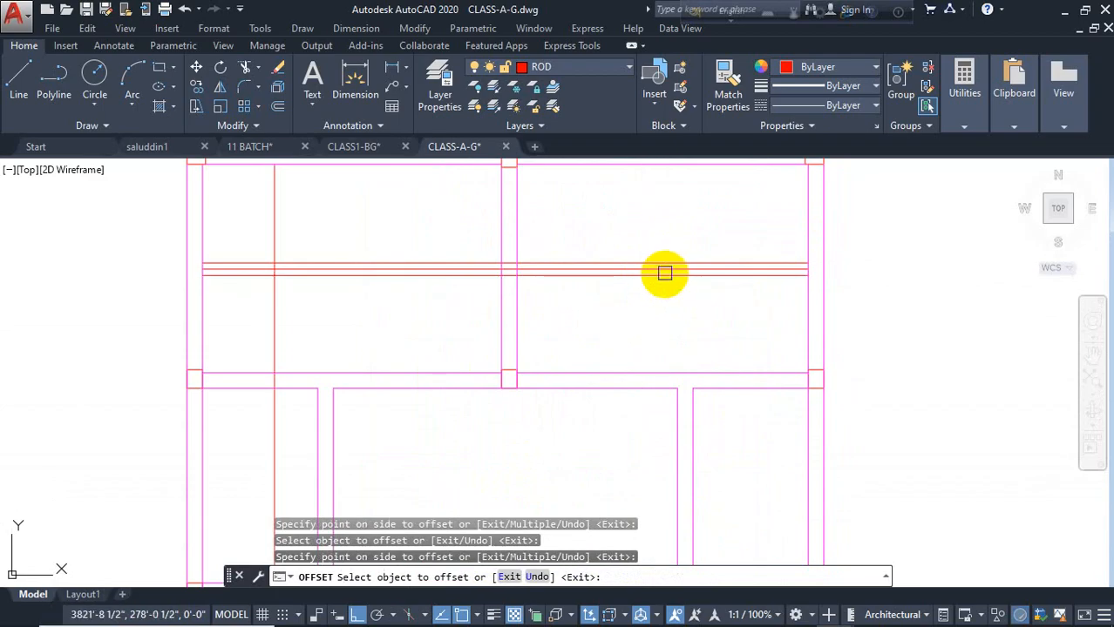
pyautogui.click(664, 273)
pyautogui.click(636, 316)
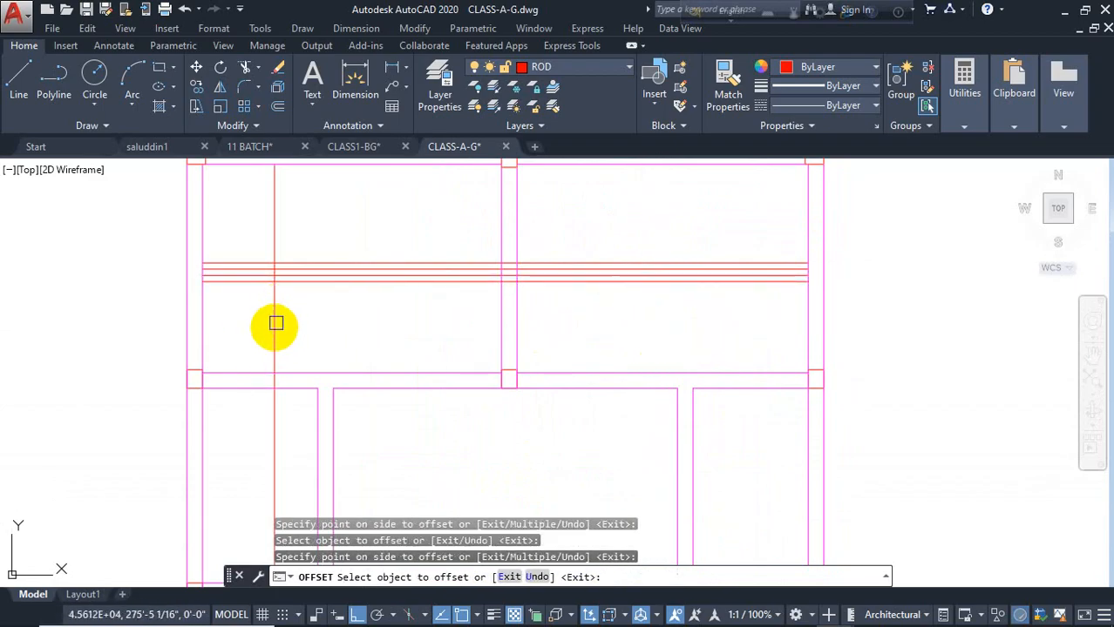
# - Offset the vertical rod to the right three times at the same spacing of 4 to form four vertical rods
pyautogui.click(276, 324)
pyautogui.click(319, 321)
pyautogui.click(281, 342)
pyautogui.click(324, 335)
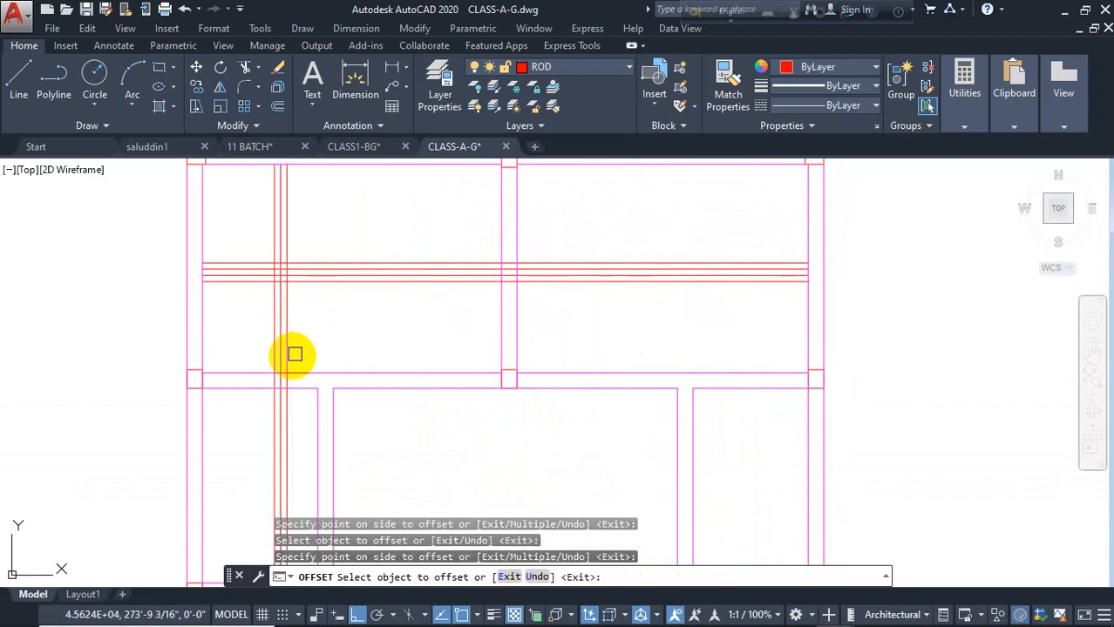
pyautogui.click(318, 353)
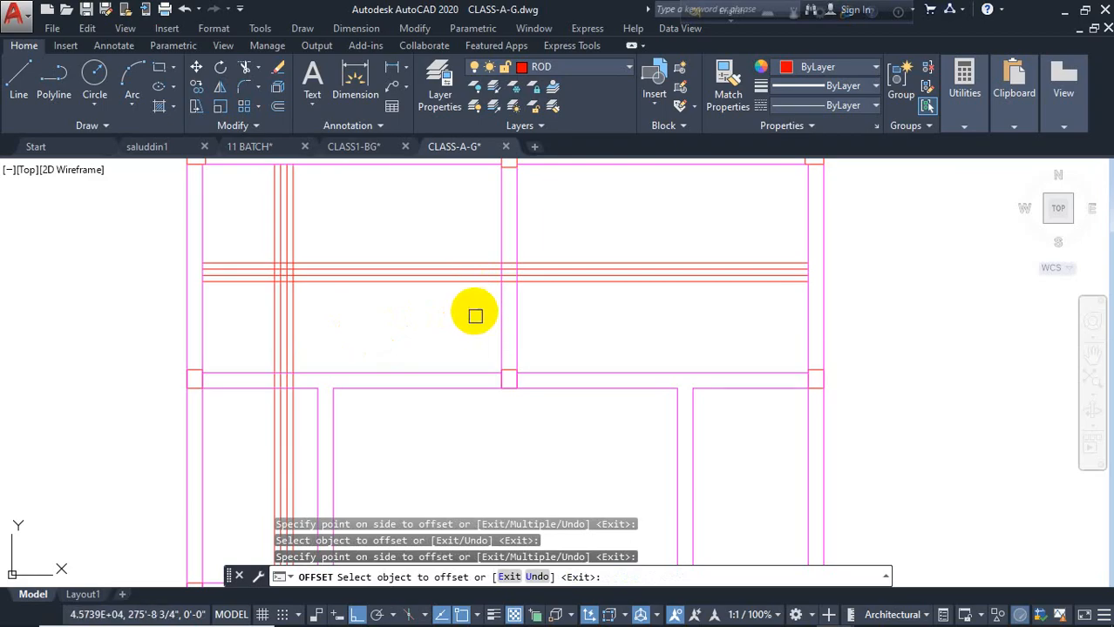
pyautogui.press('Escape')
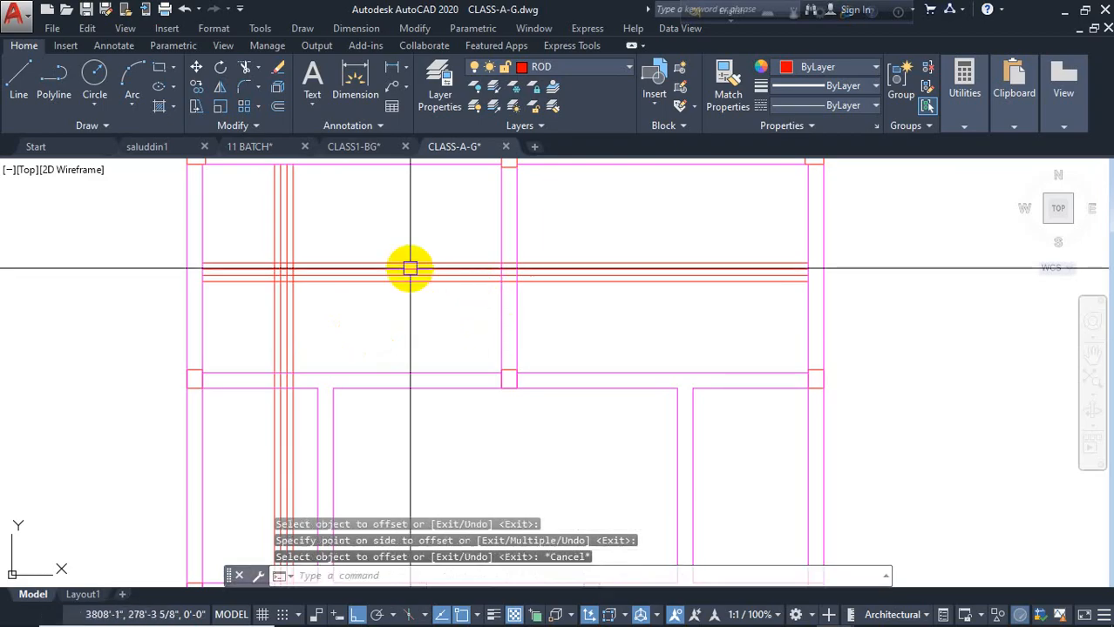
# - Draw a short diagonal crank line between the second and third horizontal rods in the upper right bay, nearer the middle beam
pyautogui.scroll(-4, 318, 427)
pyautogui.moveTo(437, 368); pyautogui.dragTo(616, 263, button='middle')
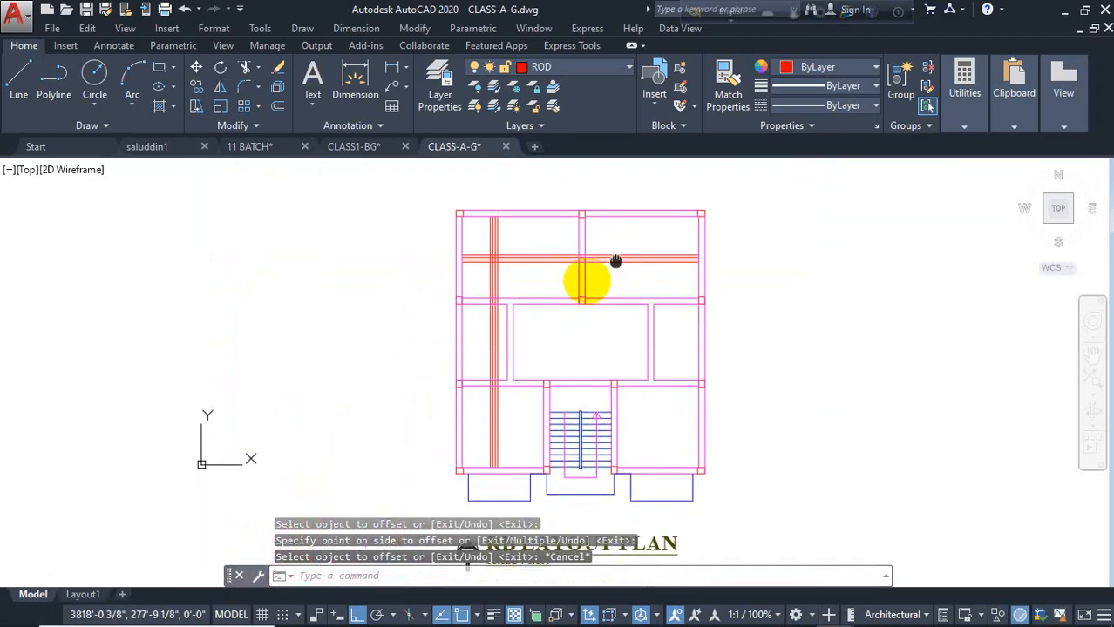
pyautogui.scroll(2, 549, 257)
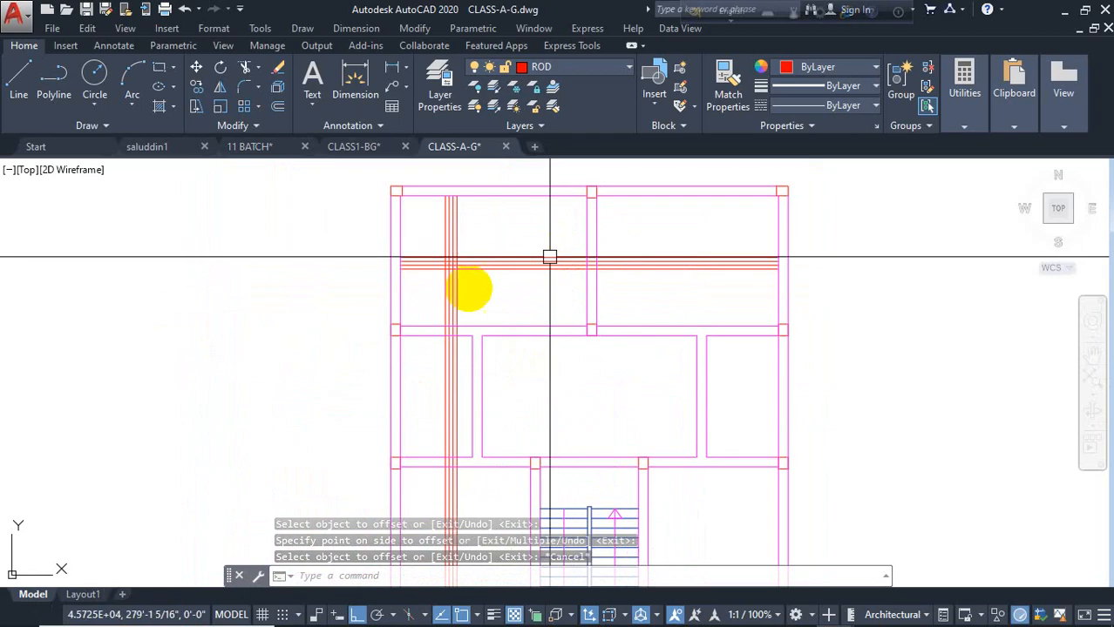
pyautogui.moveTo(469, 289); pyautogui.dragTo(460, 352, button='middle')
pyautogui.press('Escape')
pyautogui.press('Escape')
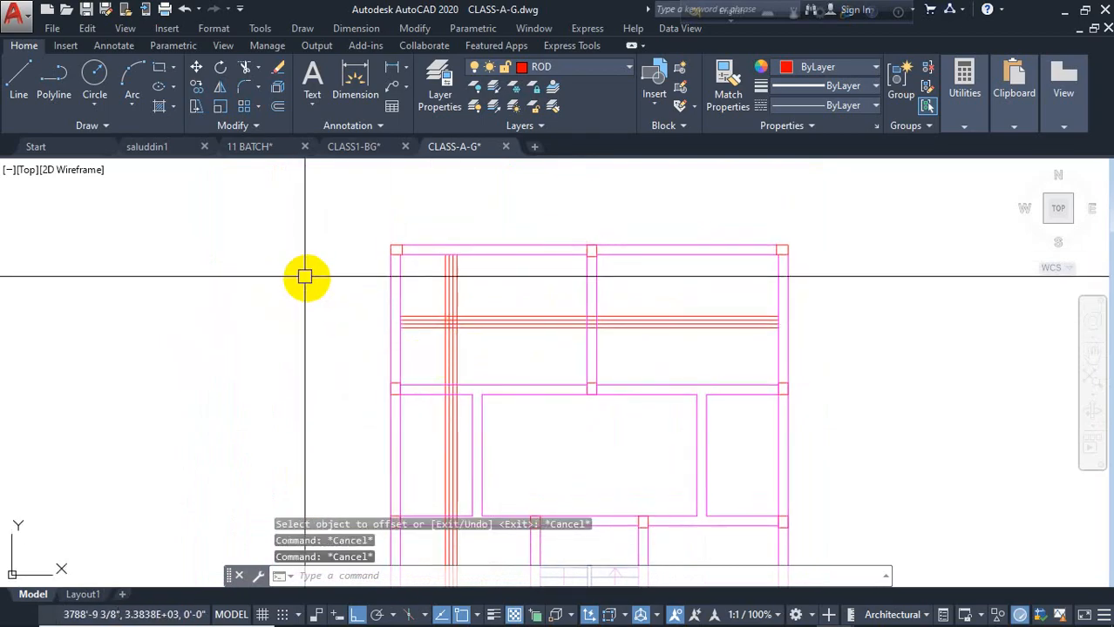
pyautogui.write('l')
pyautogui.press('Return')
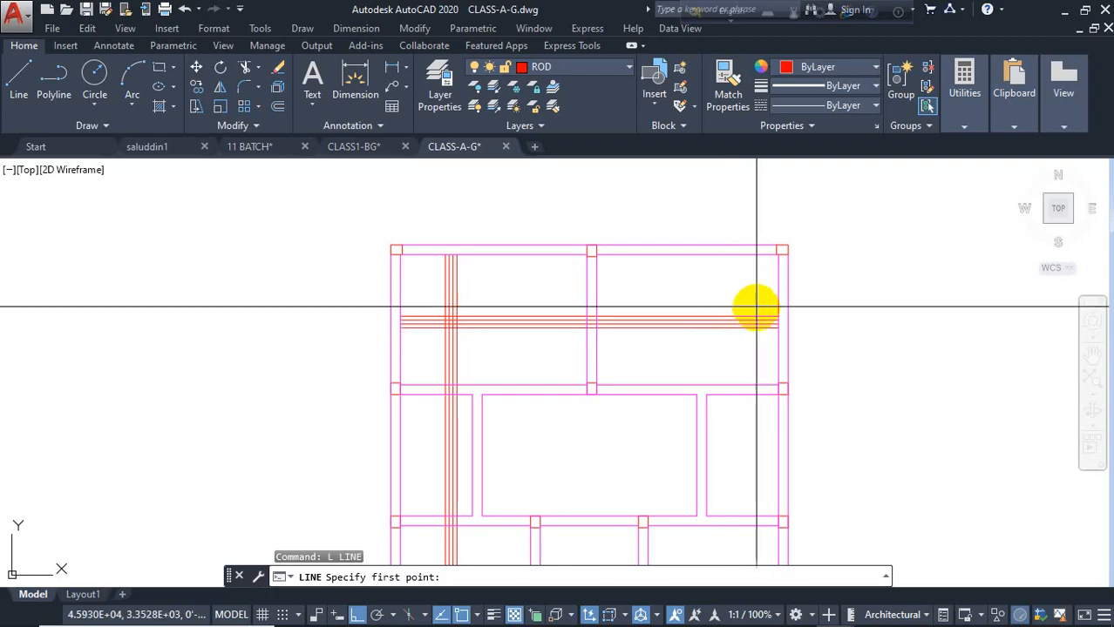
pyautogui.write('L')
pyautogui.press('Return')
pyautogui.scroll(4, 588, 302)
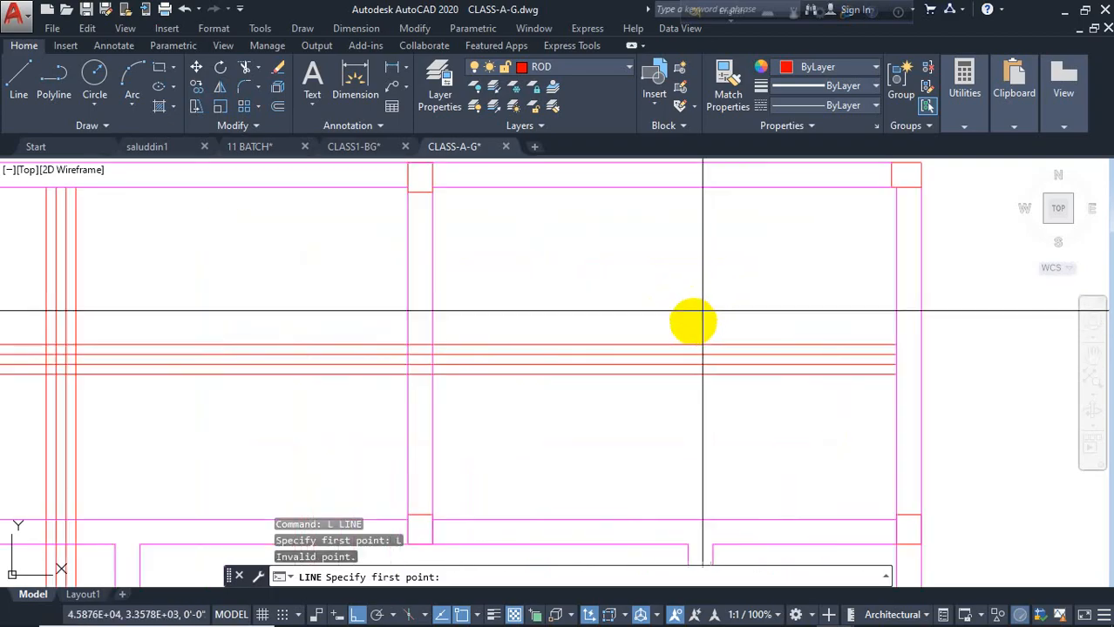
pyautogui.click(560, 365)
pyautogui.scroll(2, 546, 356)
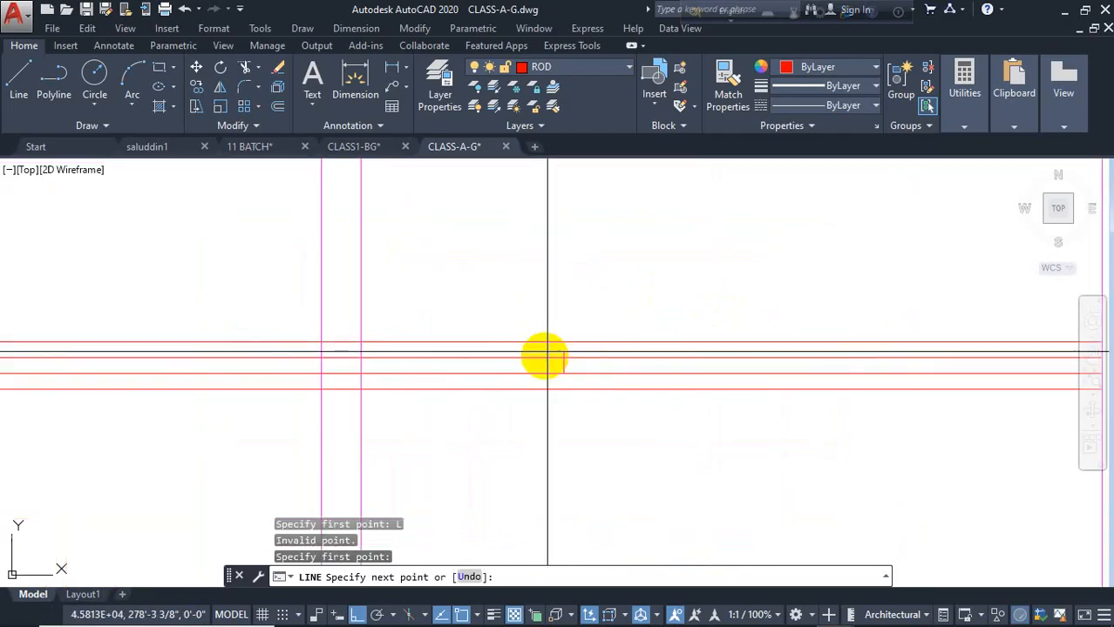
pyautogui.click(545, 353)
pyautogui.press('Return')
pyautogui.scroll(-3, 558, 359)
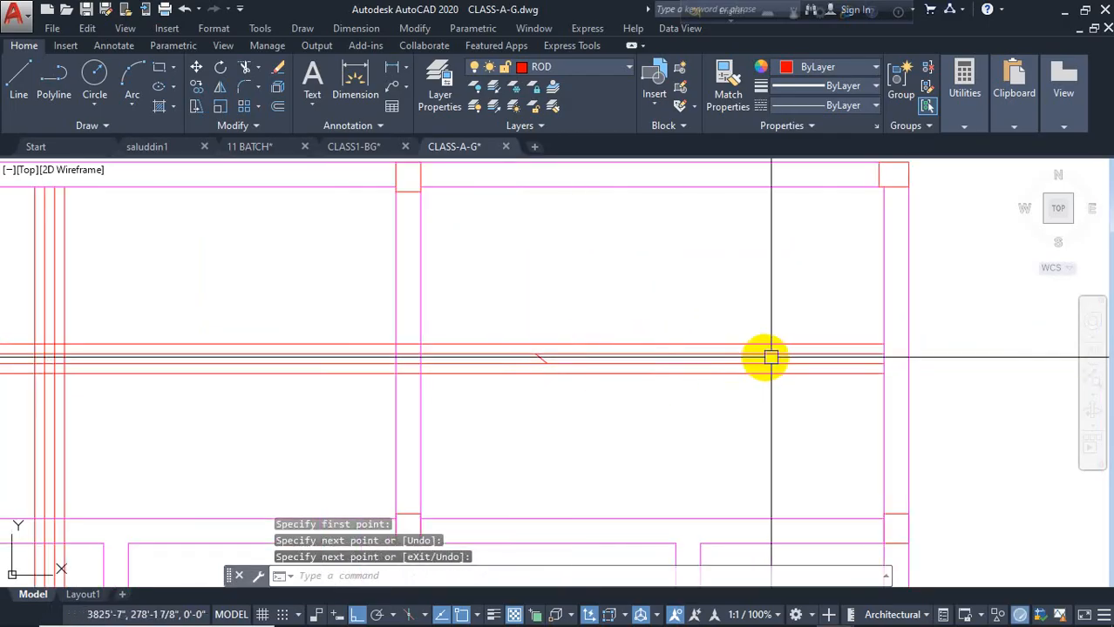
# - Draw a short line between the same two rods near the right outer beam and stretch its upper end rightward into a slanted crank
pyautogui.press('Return')
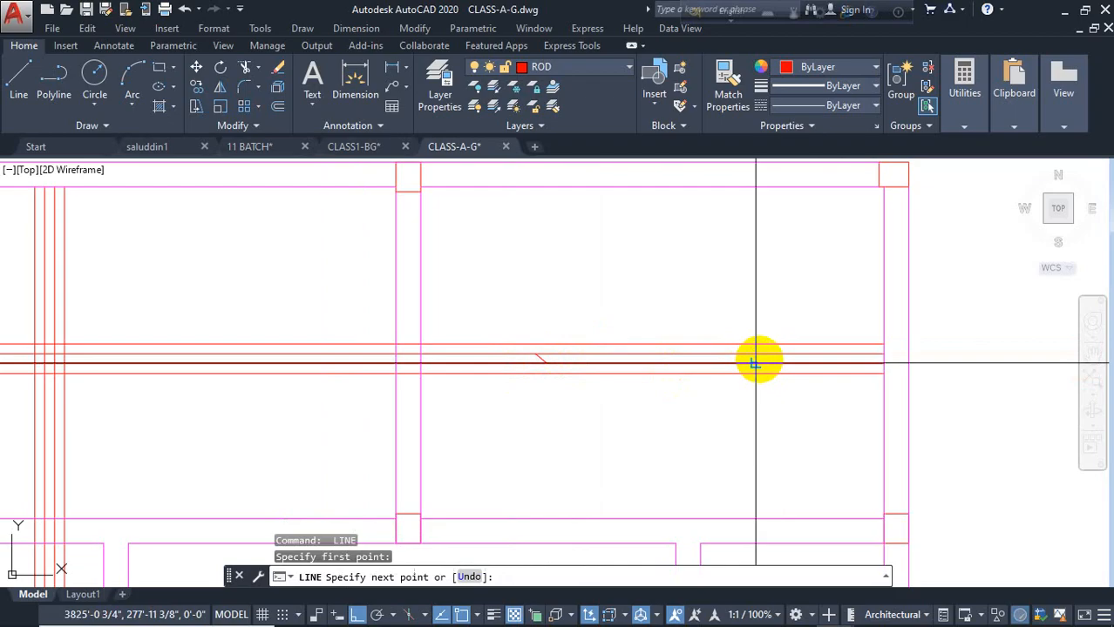
pyautogui.press('Escape')
pyautogui.scroll(2, 755, 359)
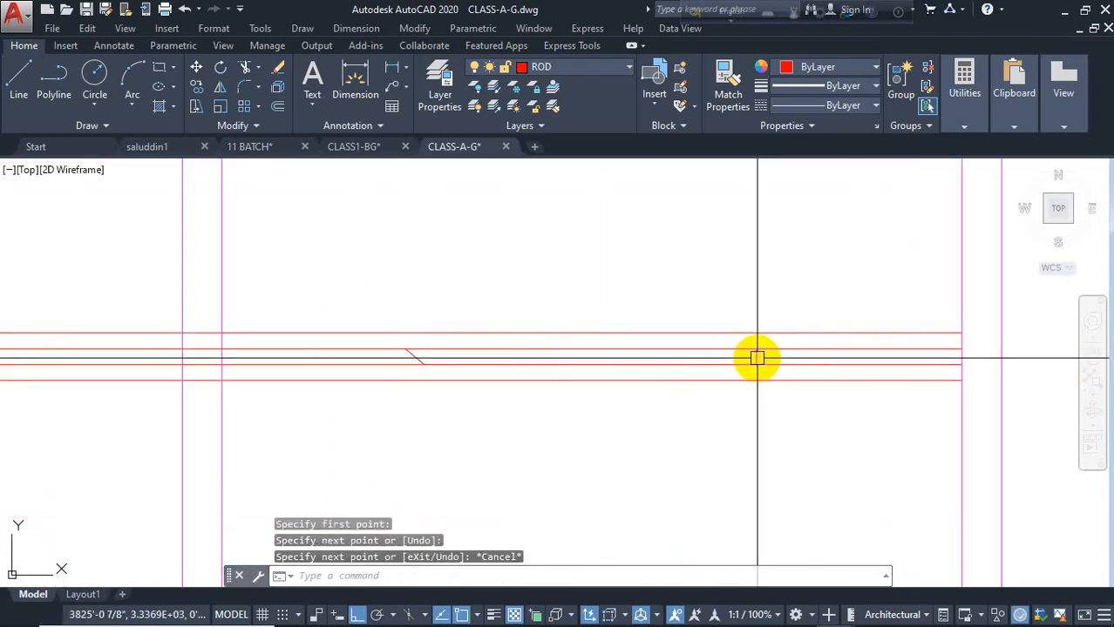
pyautogui.click(755, 331)
pyautogui.click(755, 331)
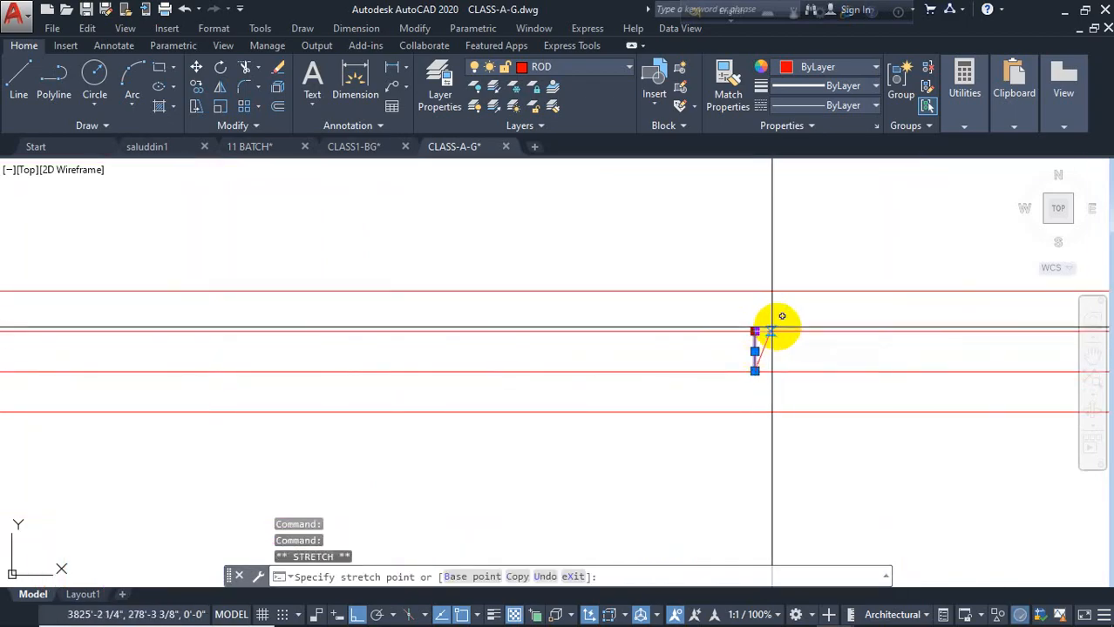
pyautogui.press('Escape')
pyautogui.scroll(-2, 784, 340)
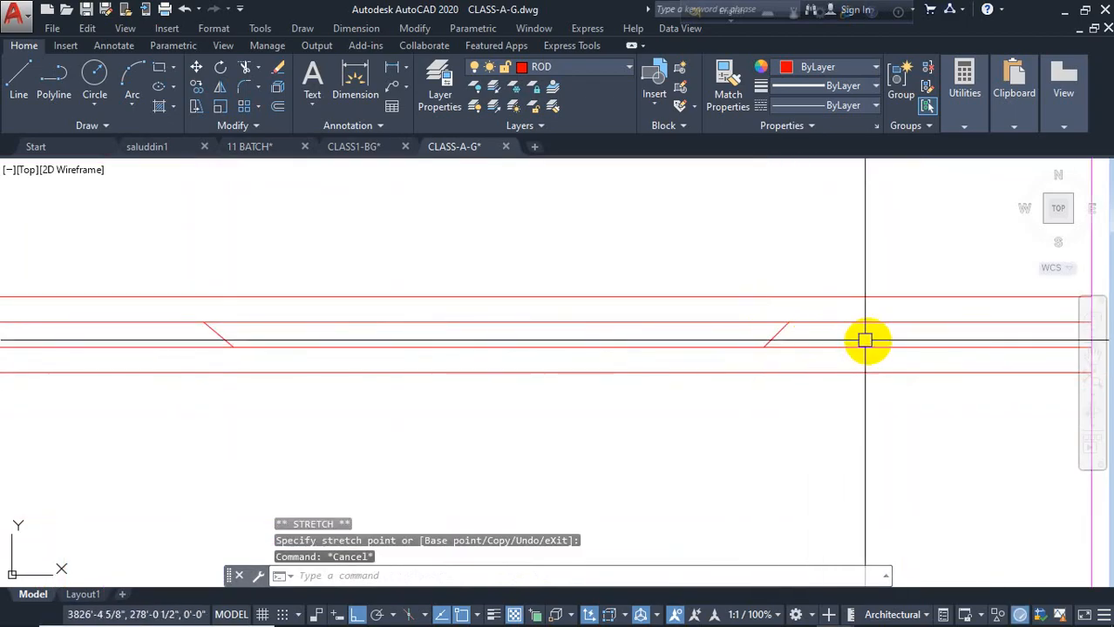
pyautogui.scroll(-2, 906, 353)
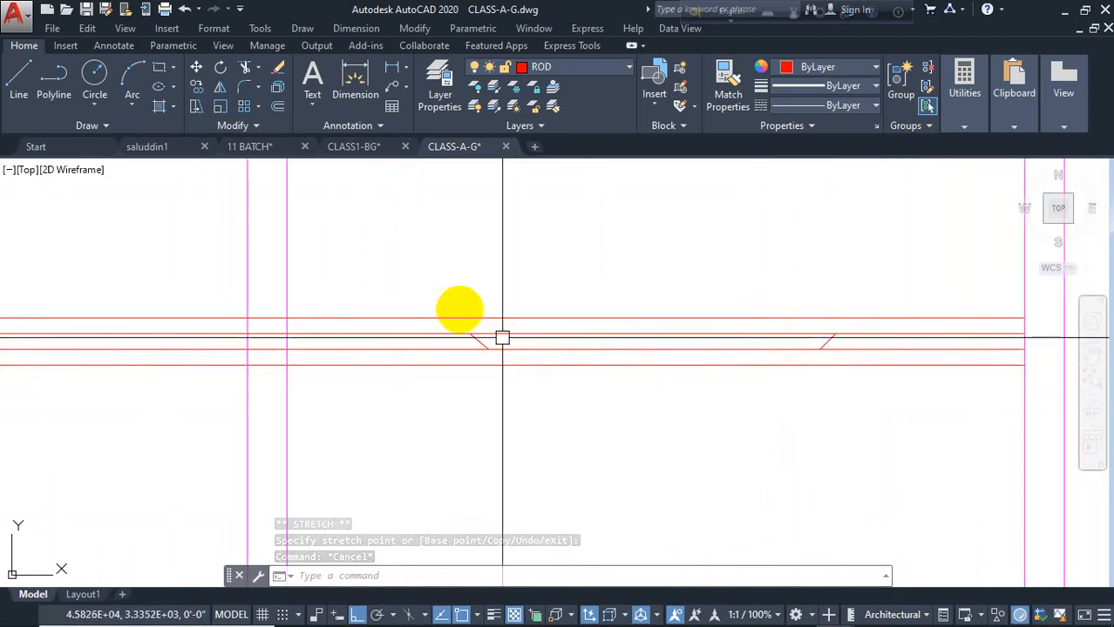
pyautogui.scroll(-3, 430, 368)
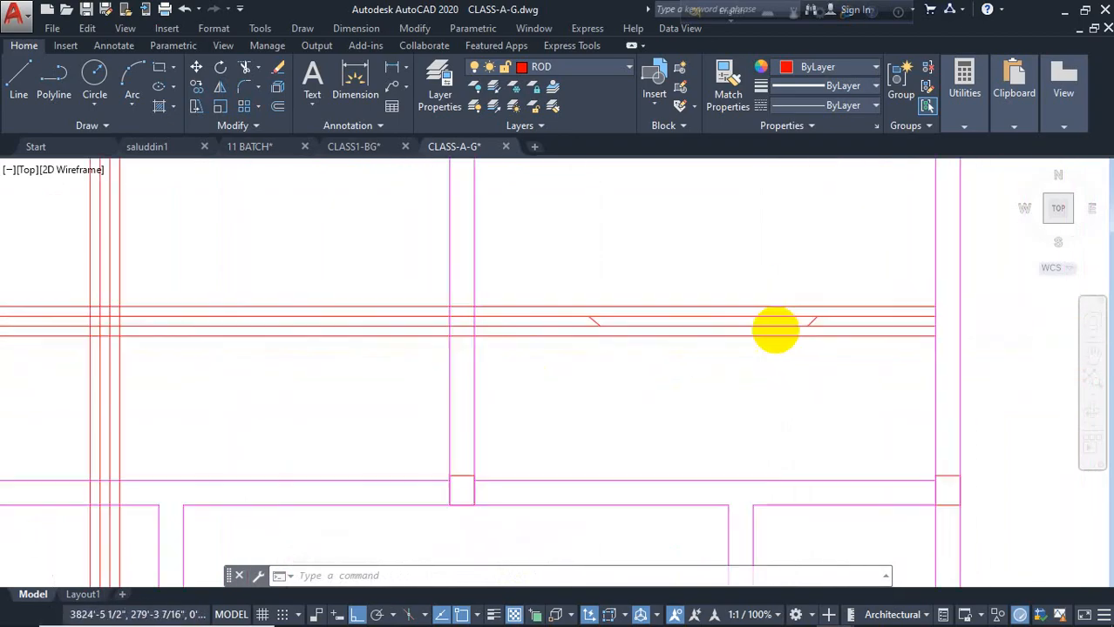
pyautogui.scroll(4, 402, 321)
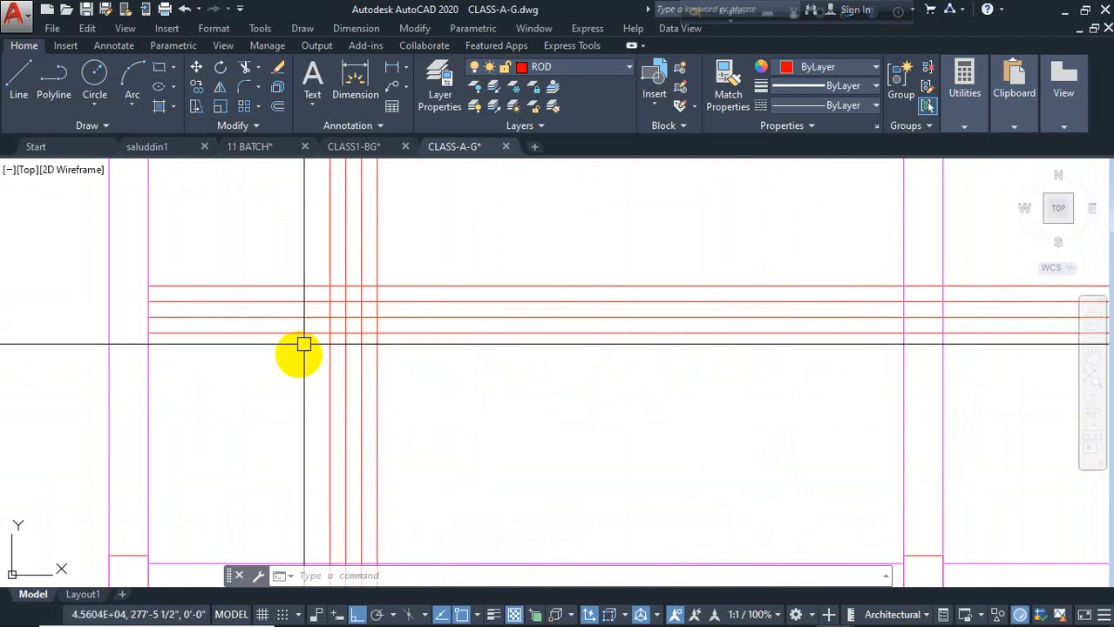
pyautogui.scroll(-3, 303, 346)
pyautogui.scroll(4, 294, 339)
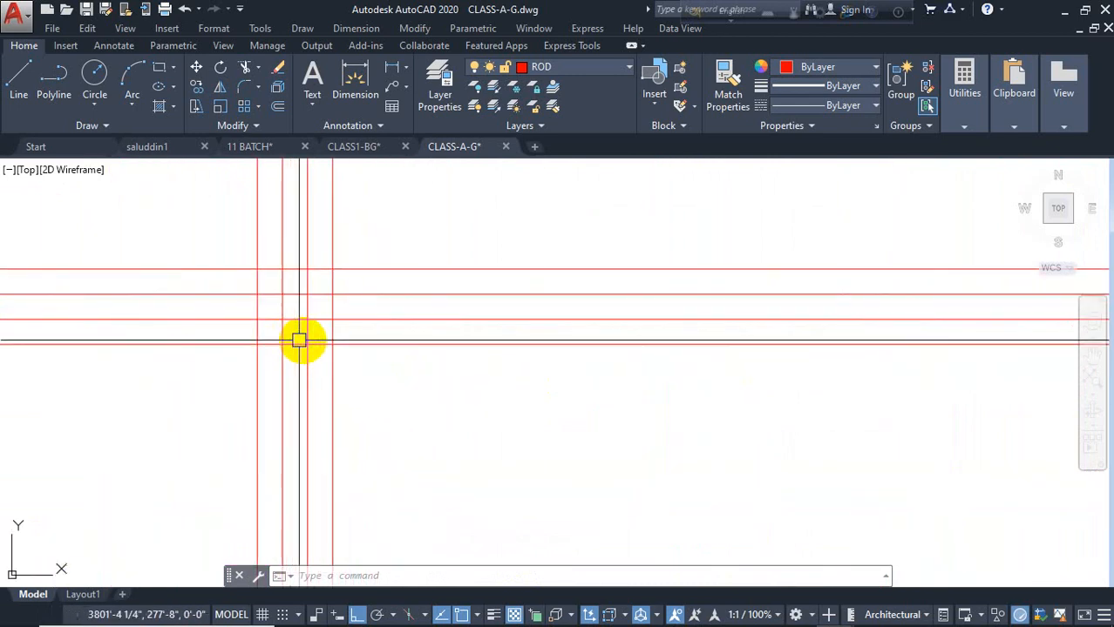
# - Draw a short diagonal crank line between the second and third horizontal rods in the upper left bay, toward the middle beam
pyautogui.scroll(-5, 319, 362)
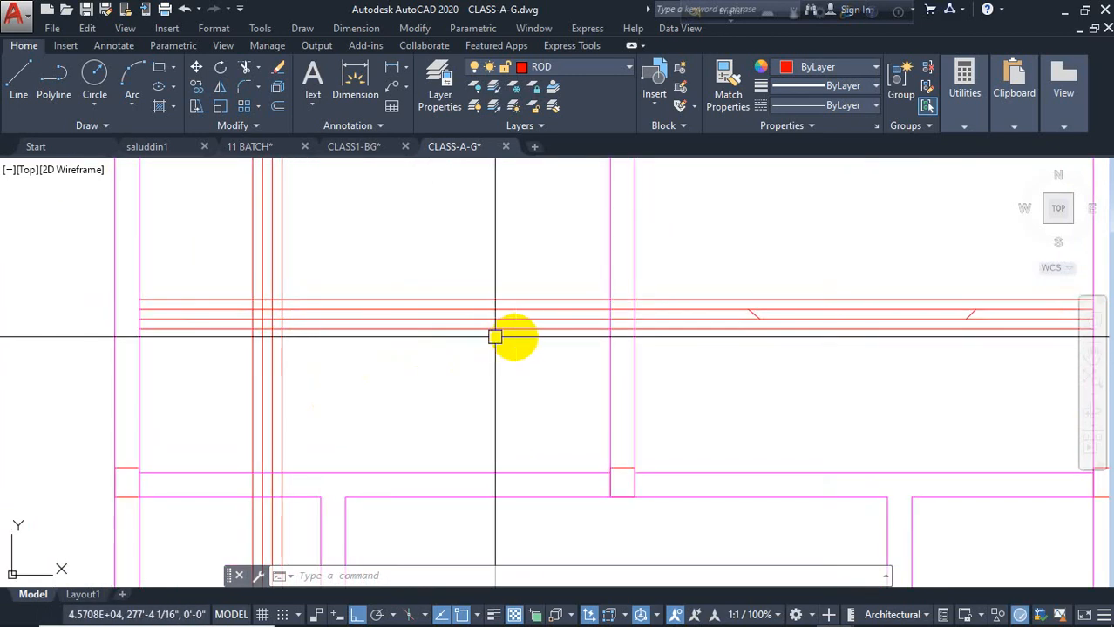
pyautogui.write('l')
pyautogui.press('Return')
pyautogui.scroll(2, 532, 323)
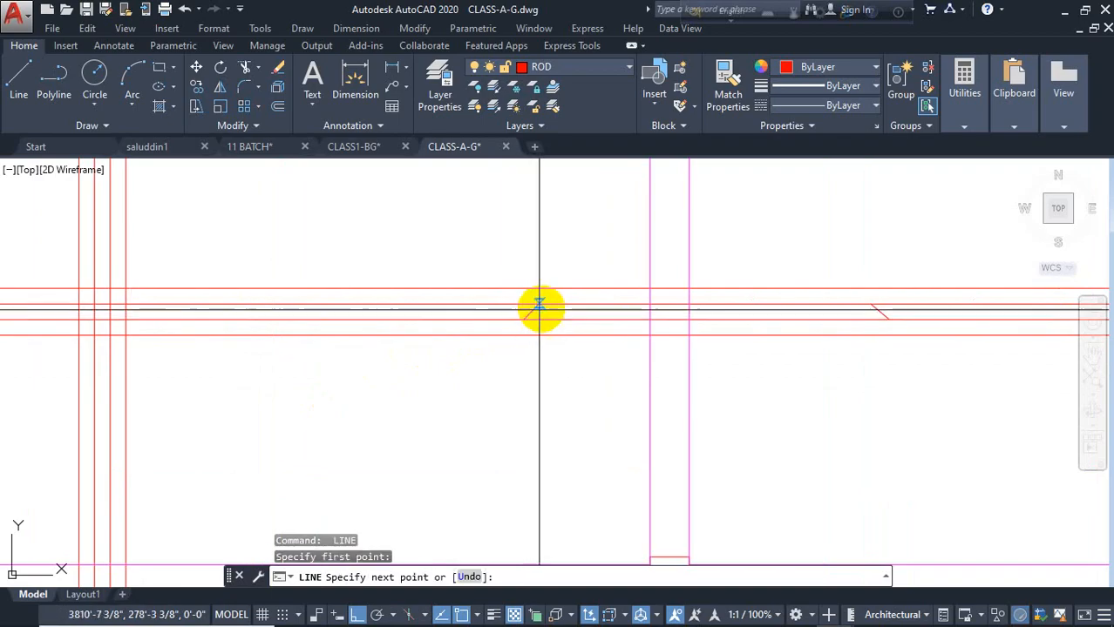
pyautogui.press('Return')
pyautogui.scroll(-3, 445, 315)
pyautogui.scroll(4, 524, 292)
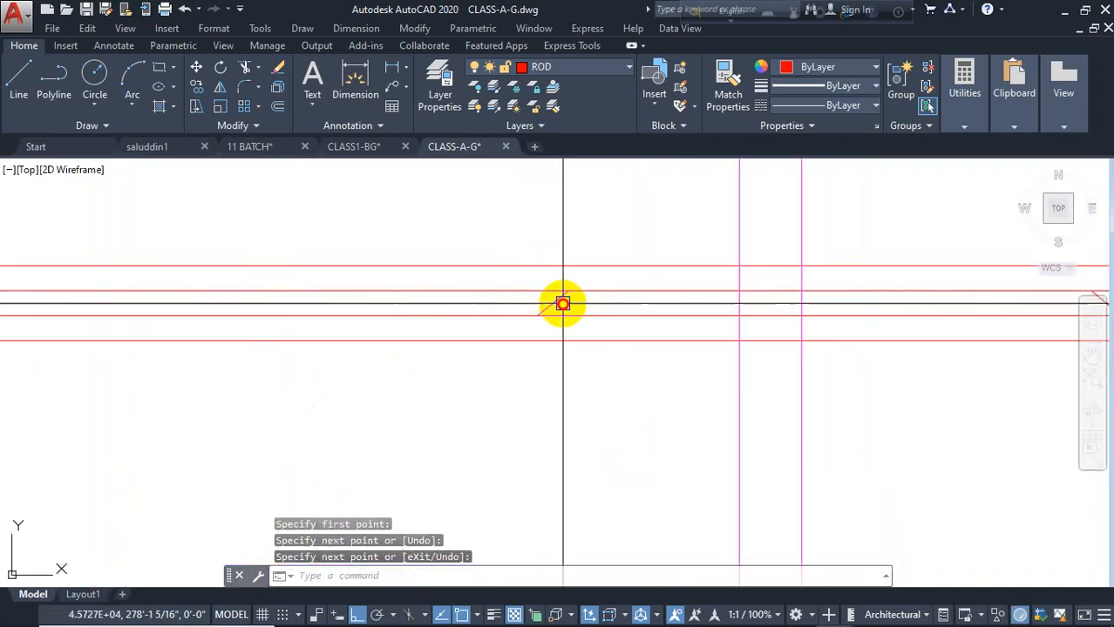
# - Move the new crank line a short distance left along the rods, away from the middle beam
pyautogui.click(553, 302)
pyautogui.write('m')
pyautogui.press('Return')
pyautogui.click(532, 415)
pyautogui.click(481, 410)
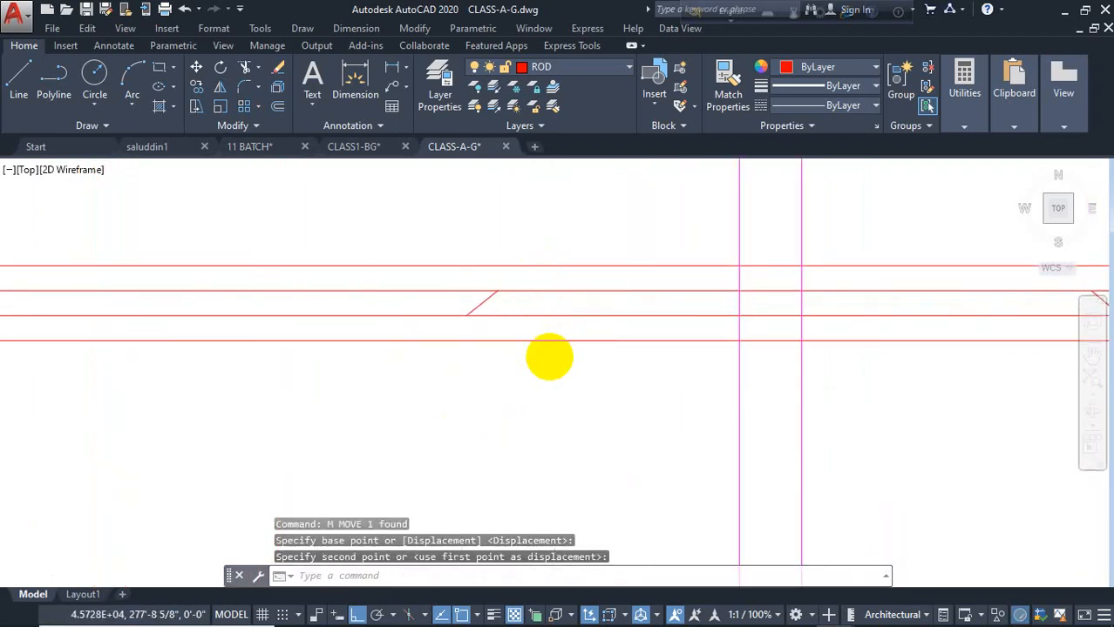
pyautogui.scroll(-3, 461, 373)
pyautogui.scroll(1, 333, 333)
pyautogui.press('Return')
pyautogui.press('Escape')
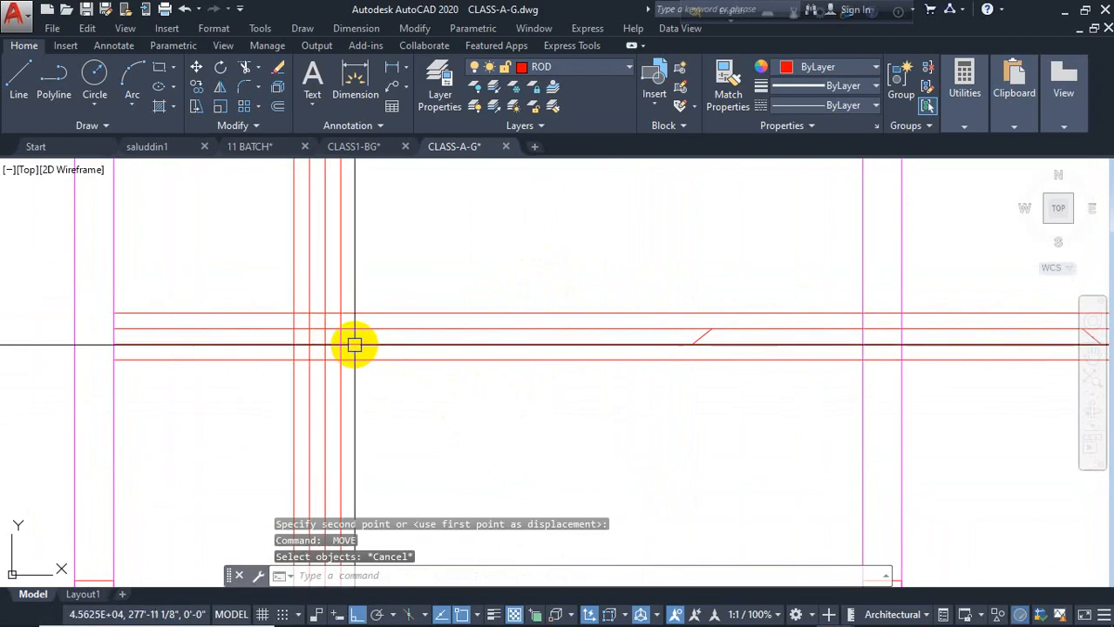
# - Draw an opposite diagonal crank line between the second and third horizontal rods just beside the vertical rod set
pyautogui.write('l')
pyautogui.press('Return')
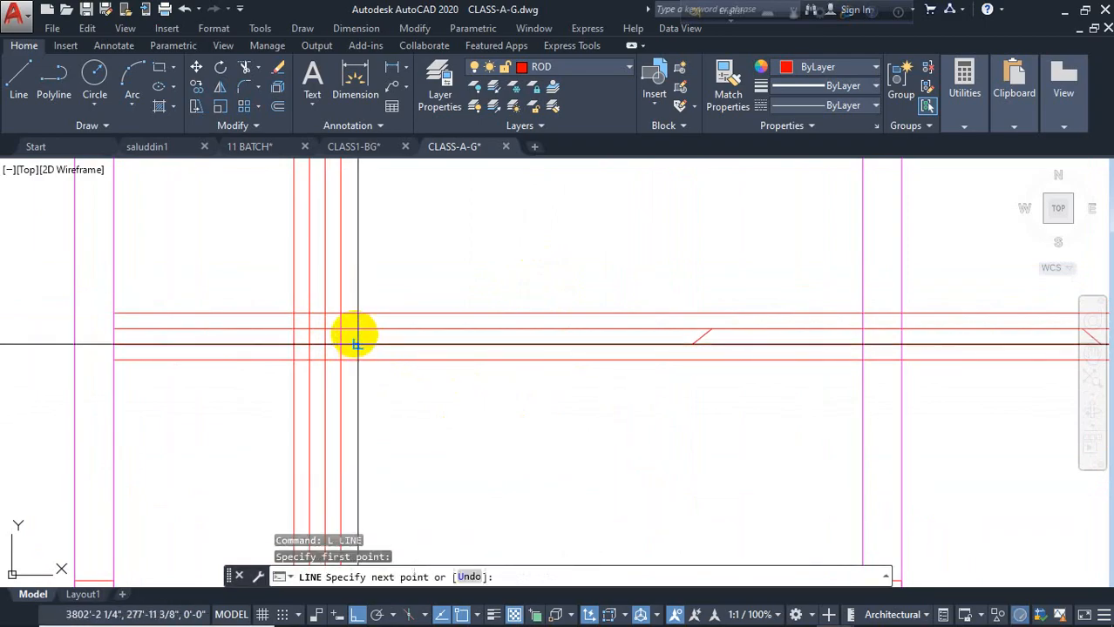
pyautogui.click(385, 328)
pyautogui.press('Return')
pyautogui.scroll(-2, 373, 360)
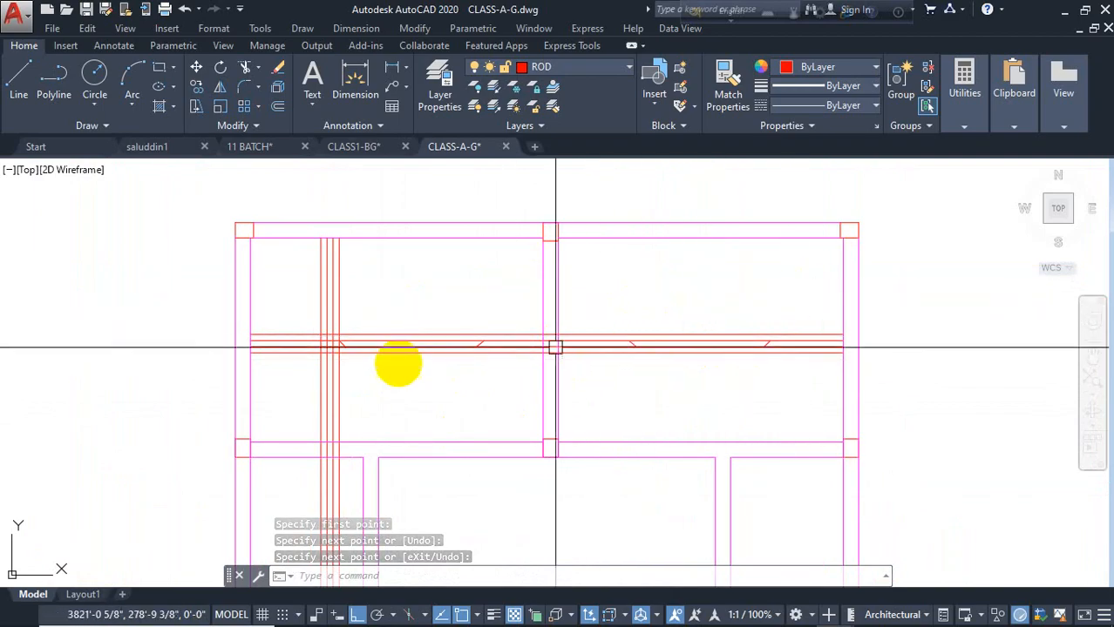
# - Erase all four diagonal crank lines from the horizontal rods in both upper bays
pyautogui.click(583, 299)
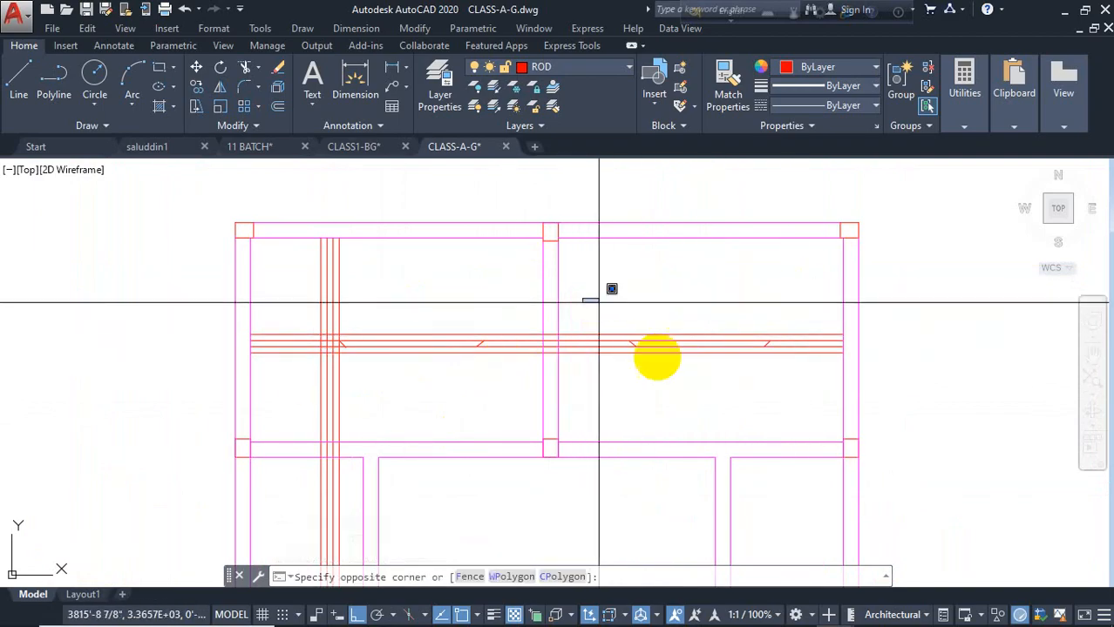
pyautogui.click(793, 379)
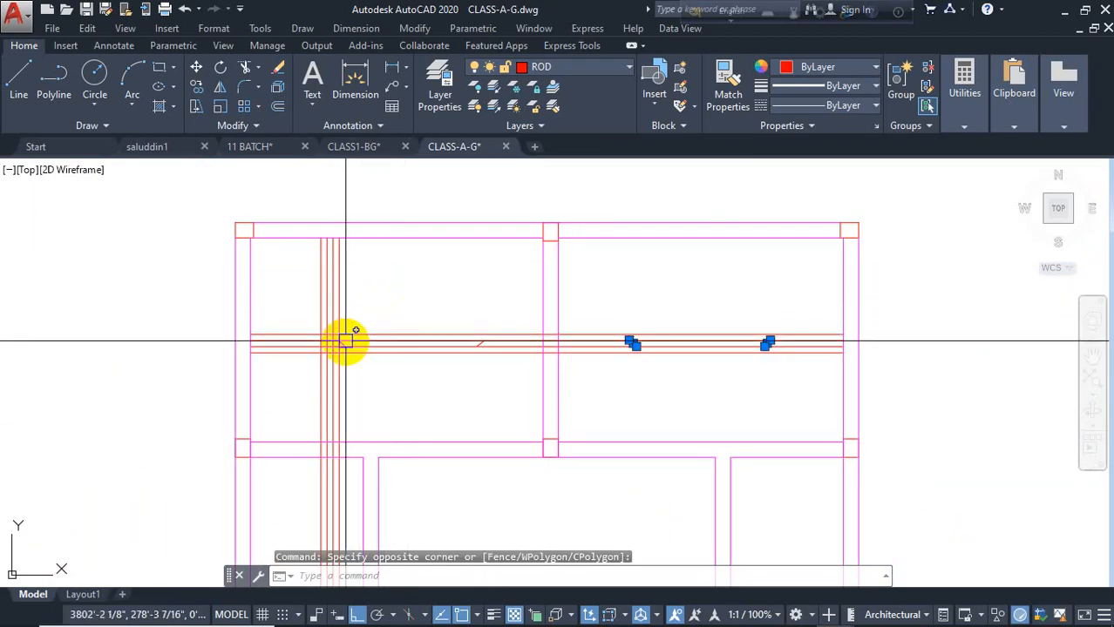
pyautogui.scroll(3, 346, 342)
pyautogui.scroll(-2, 361, 373)
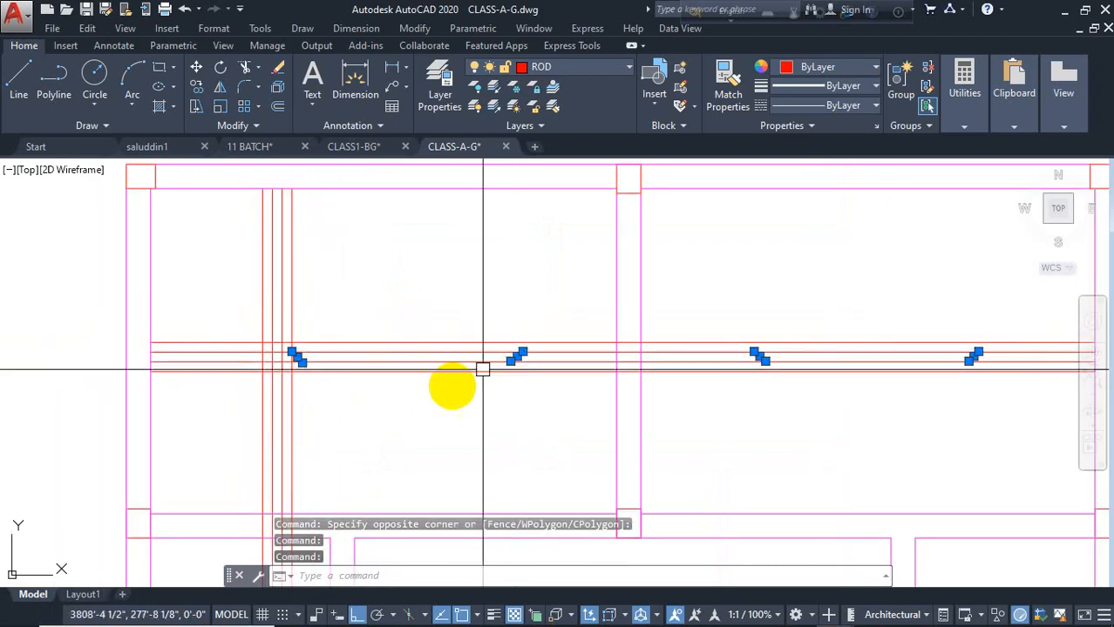
pyautogui.press('Escape')
pyautogui.press('Escape')
pyautogui.scroll(-2, 445, 385)
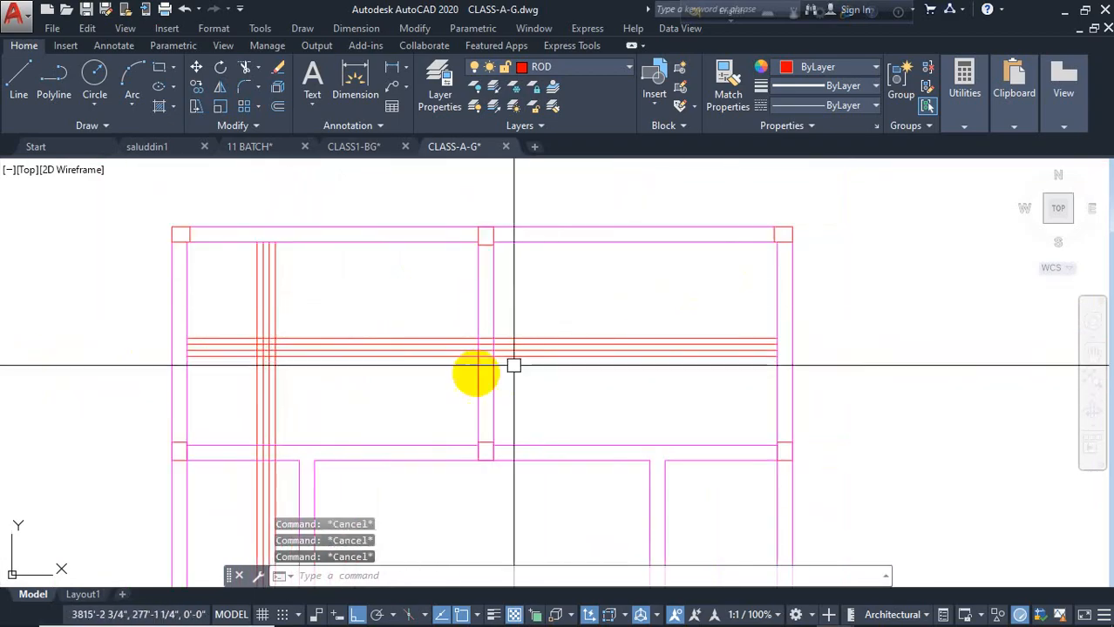
# - Trim away the parts of the four horizontal rods that lie inside the middle vertical beam
pyautogui.write('tr')
pyautogui.press('Return')
pyautogui.scroll(3, 481, 318)
pyautogui.click(472, 304)
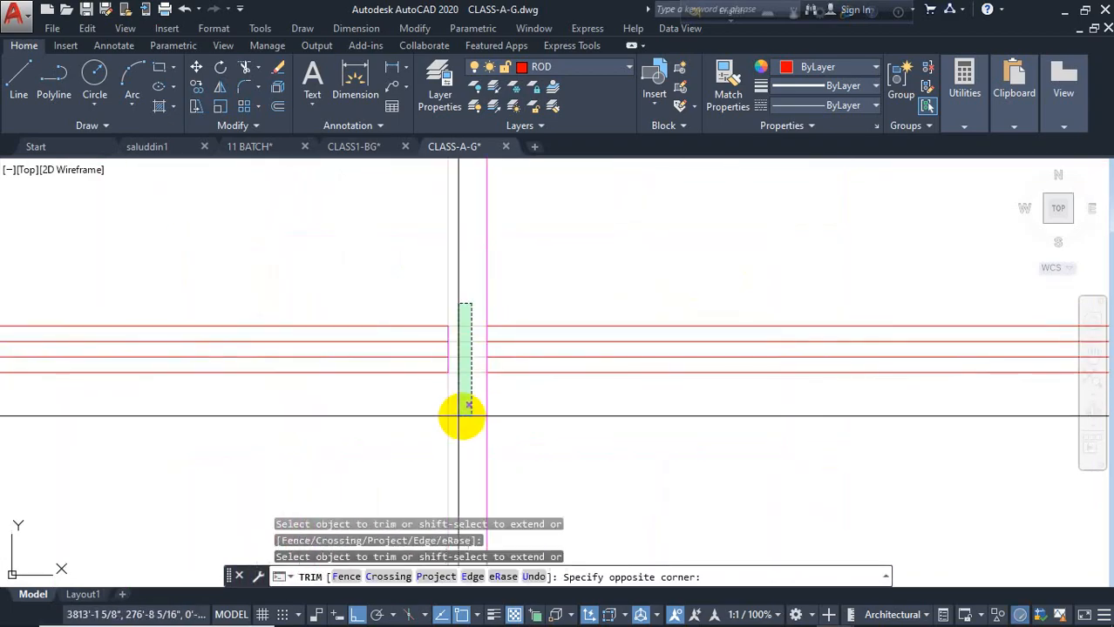
pyautogui.scroll(-4, 459, 415)
pyautogui.press('Escape')
pyautogui.press('Escape')
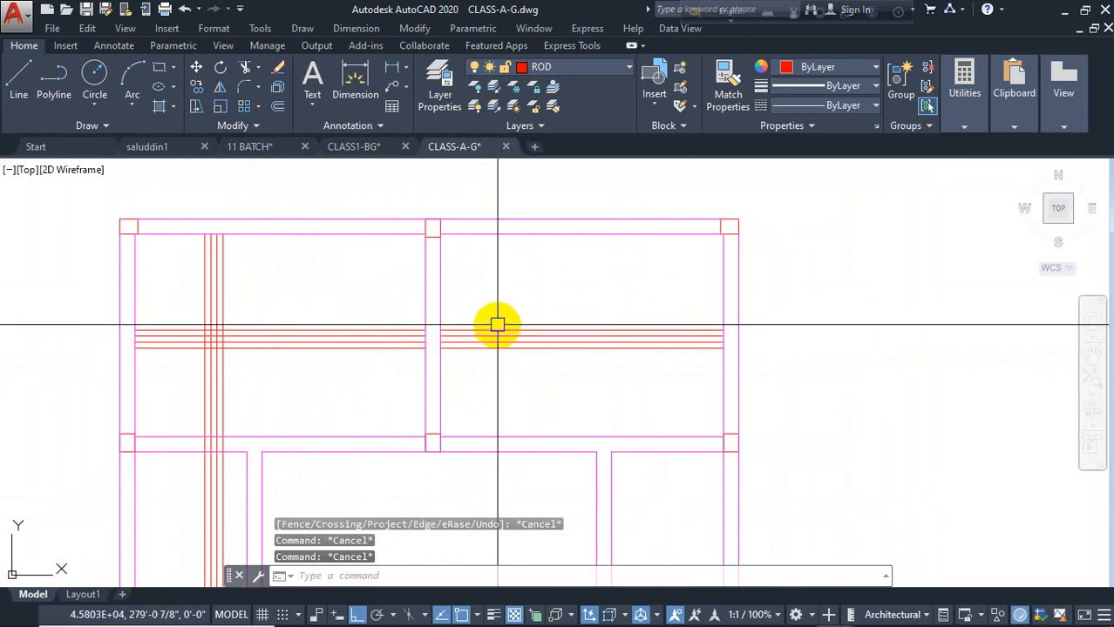
# - Divide the top horizontal rod in the upper right bay into 4 equal segments
pyautogui.write('di')
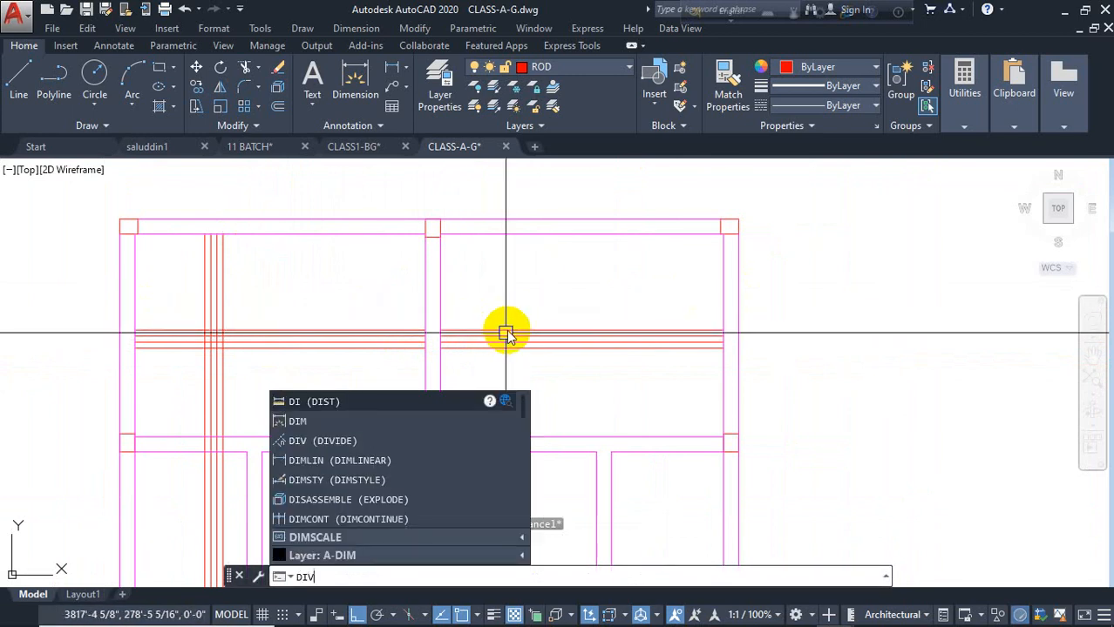
pyautogui.write('v')
pyautogui.press('Return')
pyautogui.click(591, 329)
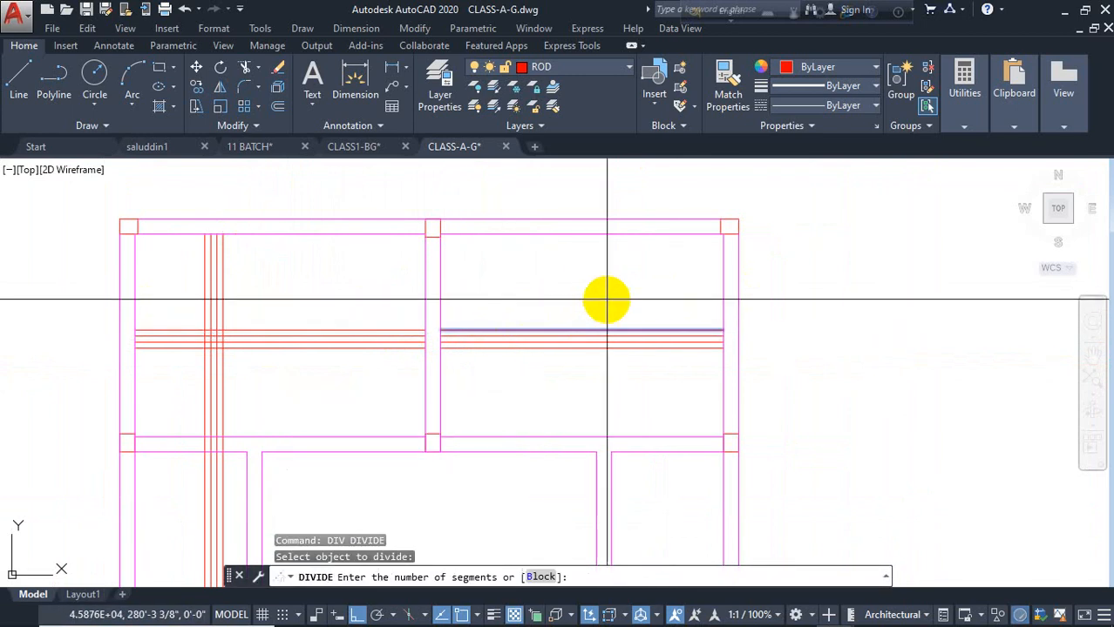
pyautogui.write('4')
pyautogui.press('Return')
pyautogui.press('Escape')
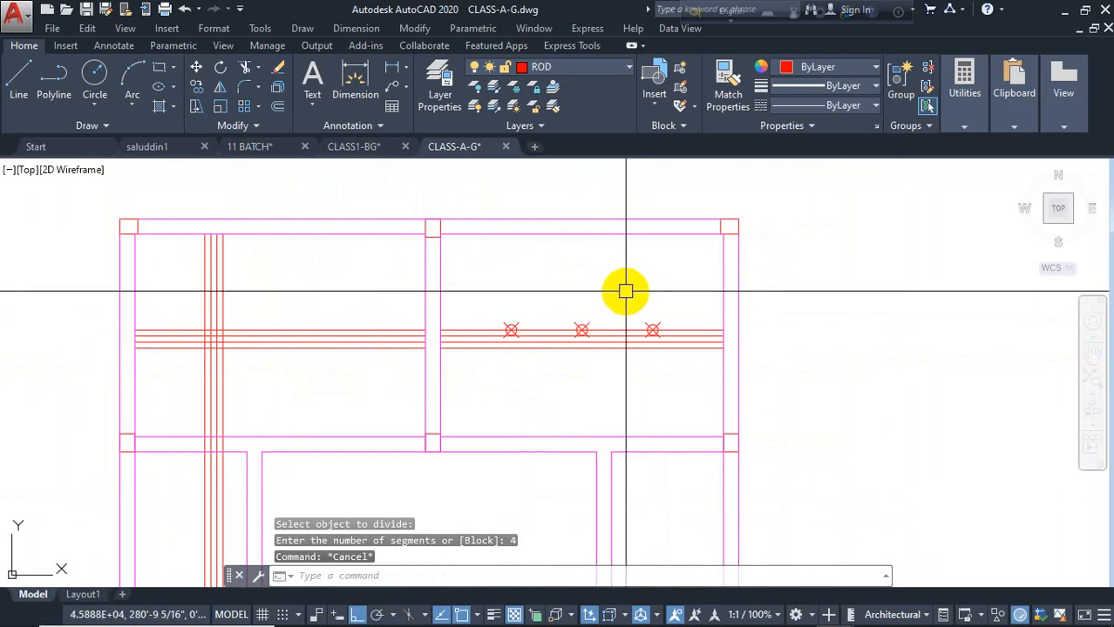
# - Draw vertical guide lines from the two outer division points down across the four horizontal rods
pyautogui.write('l')
pyautogui.press('Return')
pyautogui.scroll(2, 645, 315)
pyautogui.click(652, 334)
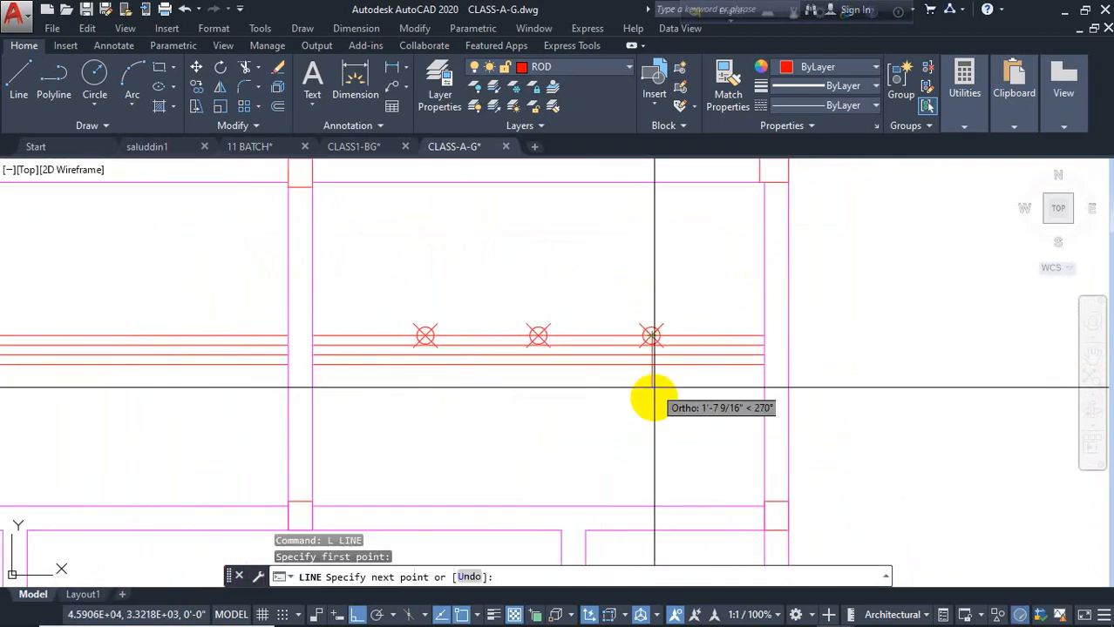
pyautogui.press('Escape')
pyautogui.press('Return')
pyautogui.click(425, 335)
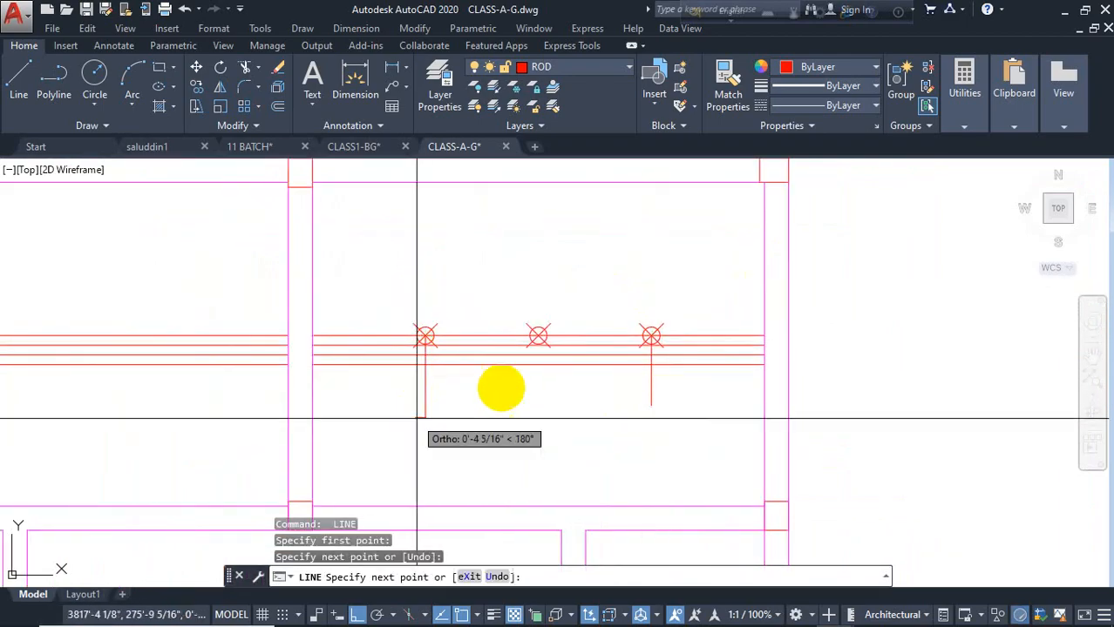
pyautogui.click(510, 417)
pyautogui.press('Escape')
# - Draw a diagonal crank line at each guide line, from its crossing with the third rod outward up to the second rod
pyautogui.write('l')
pyautogui.press('Return')
pyautogui.scroll(2, 671, 356)
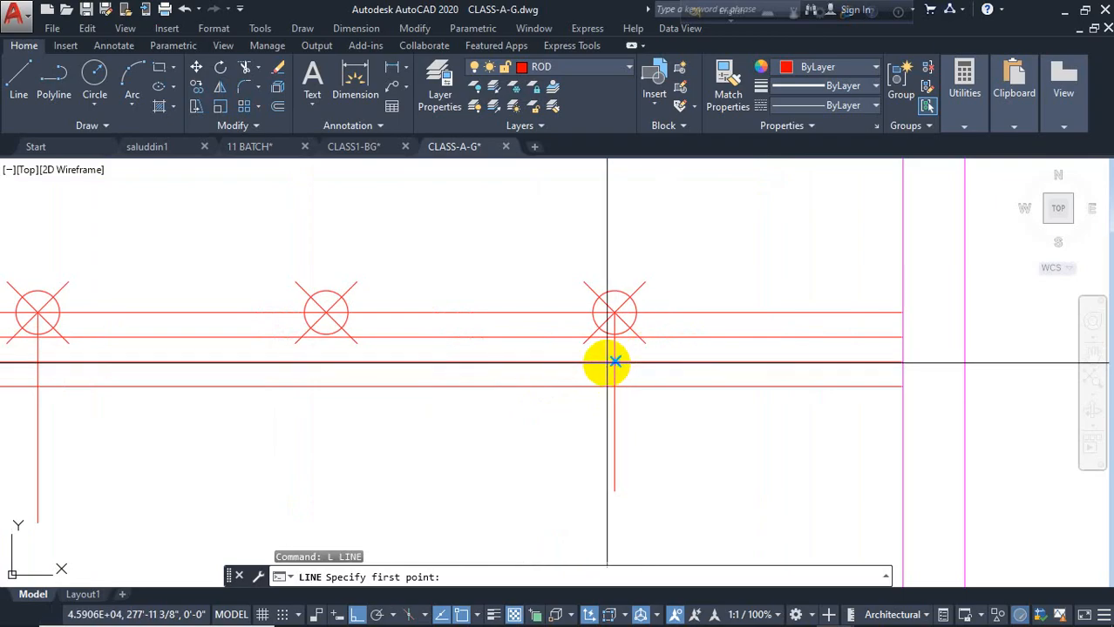
pyautogui.click(615, 361)
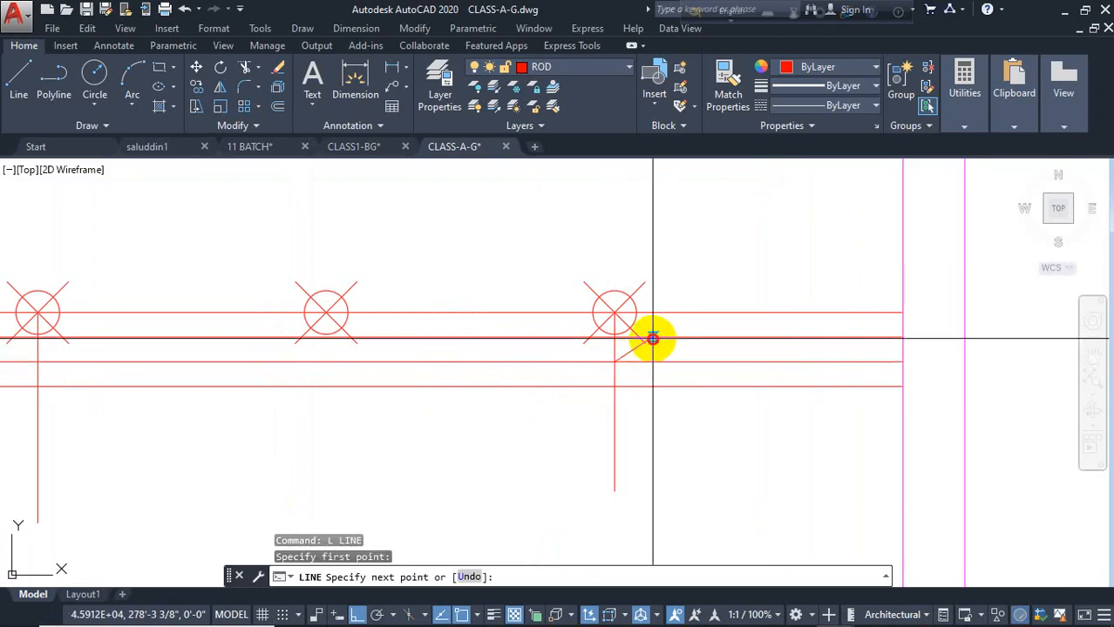
pyautogui.click(653, 339)
pyautogui.press('Return')
pyautogui.moveTo(370, 383); pyautogui.dragTo(559, 385, button='middle')
pyautogui.press('Return')
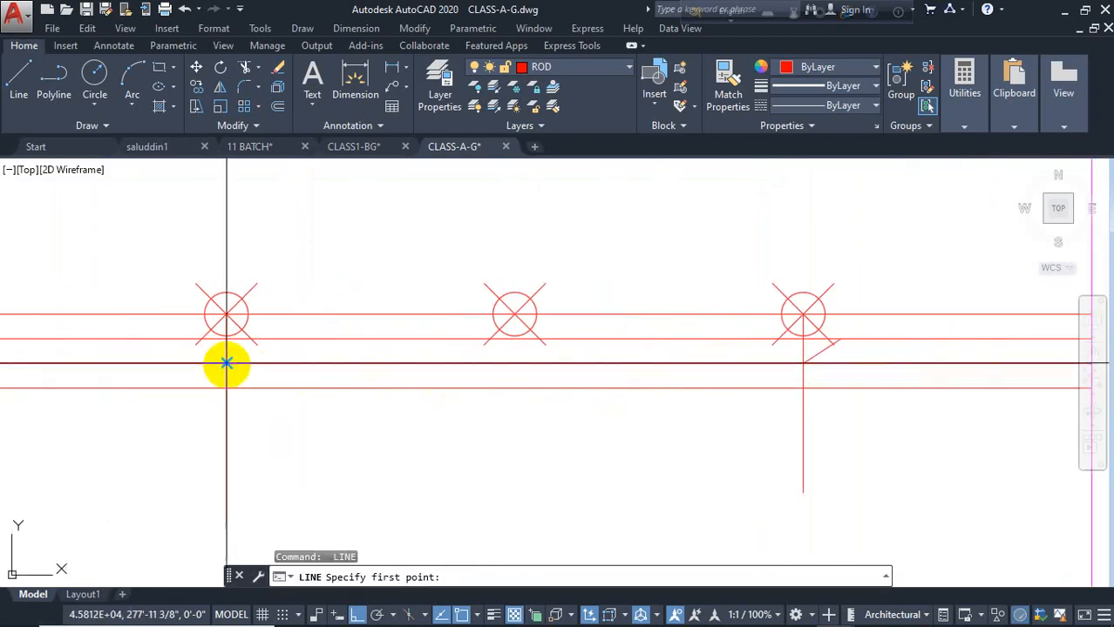
pyautogui.click(226, 362)
pyautogui.press('Escape')
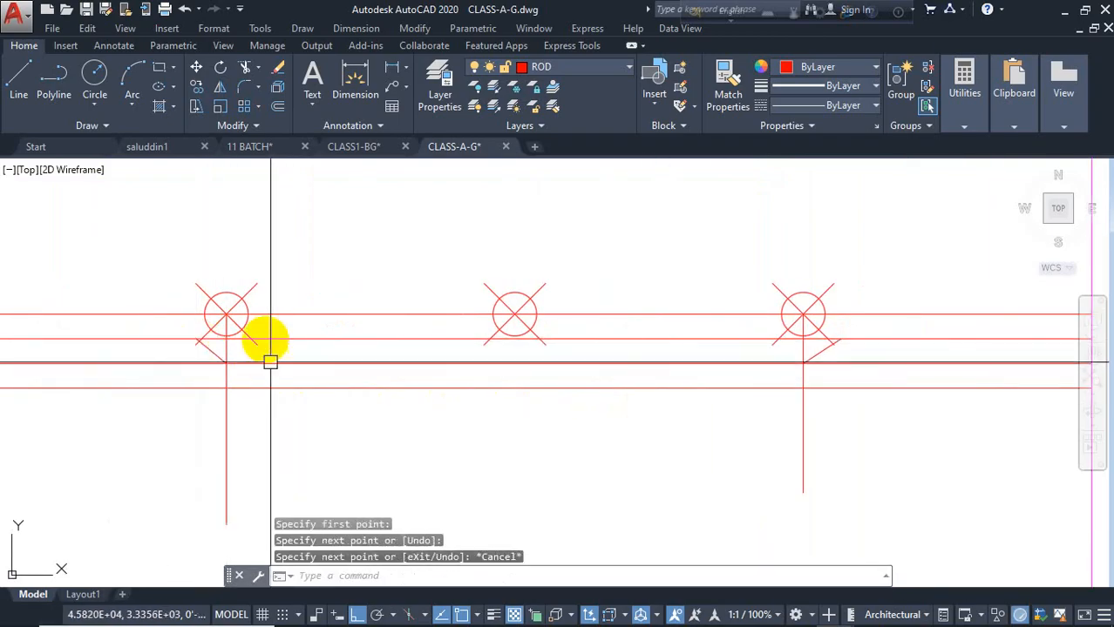
# - Erase the three division point markers on the top horizontal rod
pyautogui.click(250, 290)
pyautogui.click(535, 286)
pyautogui.click(796, 288)
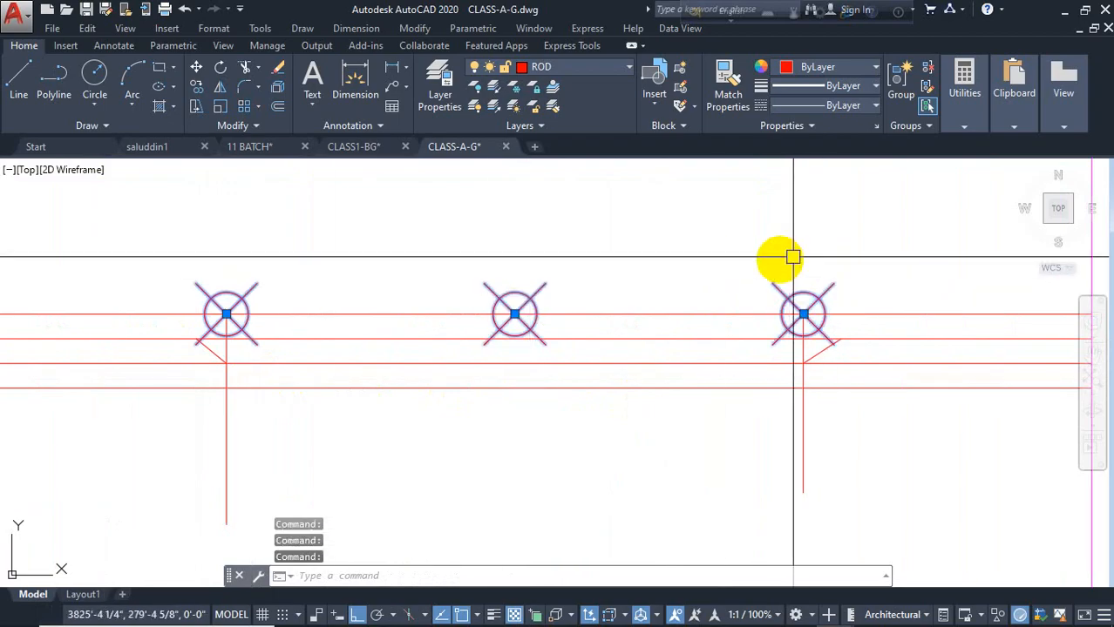
pyautogui.press('Delete')
pyautogui.scroll(-2, 771, 287)
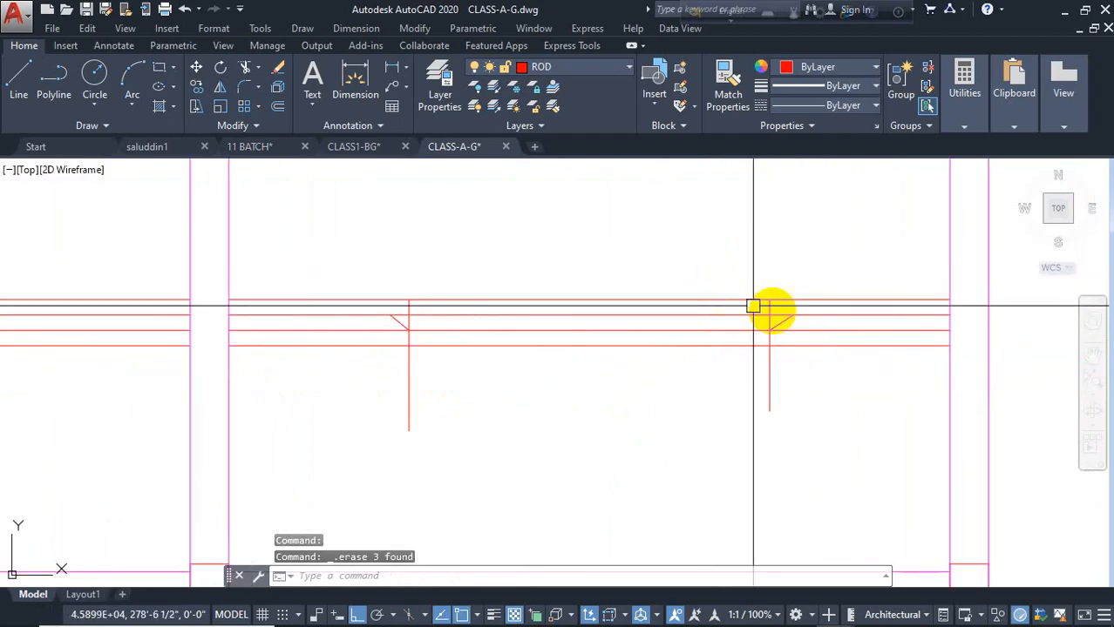
# - Erase the two vertical guide lines crossing the horizontal rods
pyautogui.press('Escape')
pyautogui.press('Escape')
pyautogui.click(797, 376)
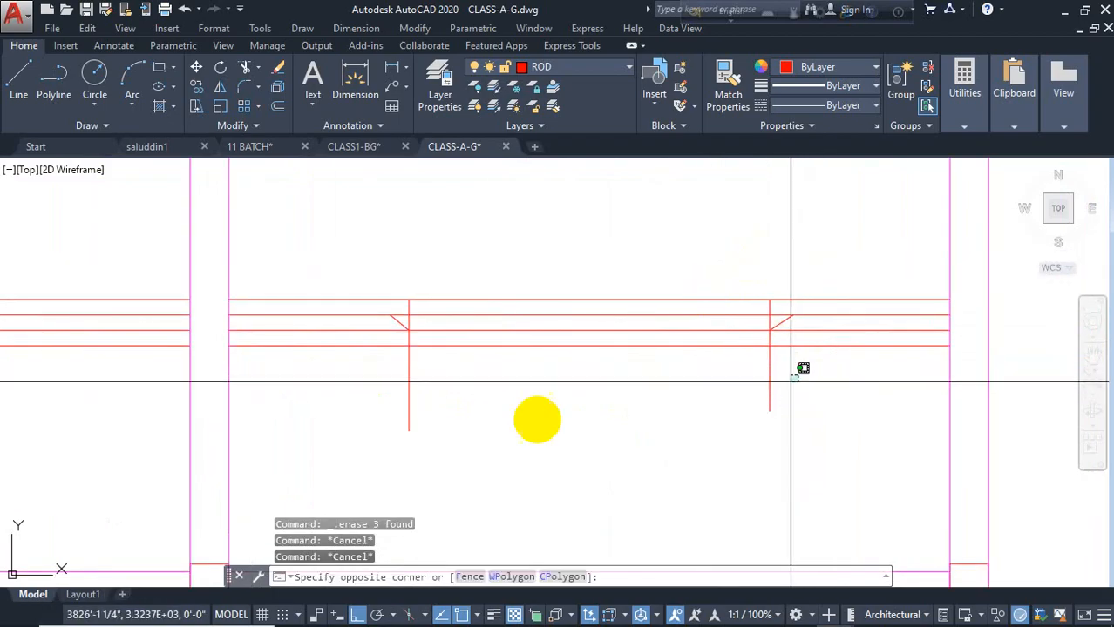
pyautogui.click(383, 438)
pyautogui.press('Delete')
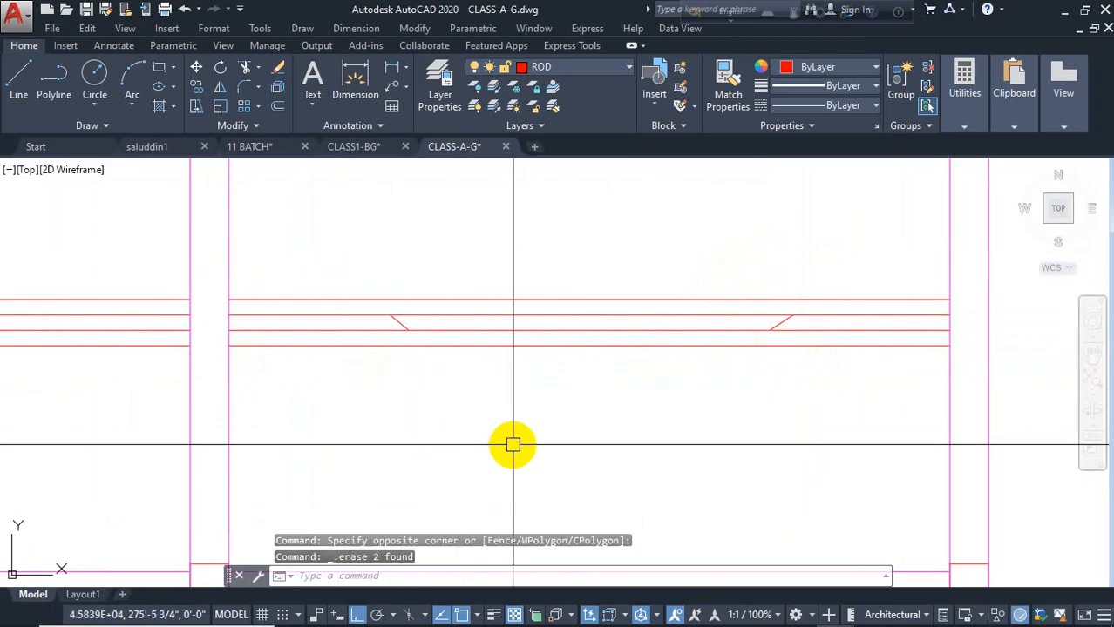
# - Trim the third rod outside the two cranks and the second rod between them to form one continuous cranked bar
pyautogui.write('tr')
pyautogui.press('Return')
pyautogui.click(817, 332)
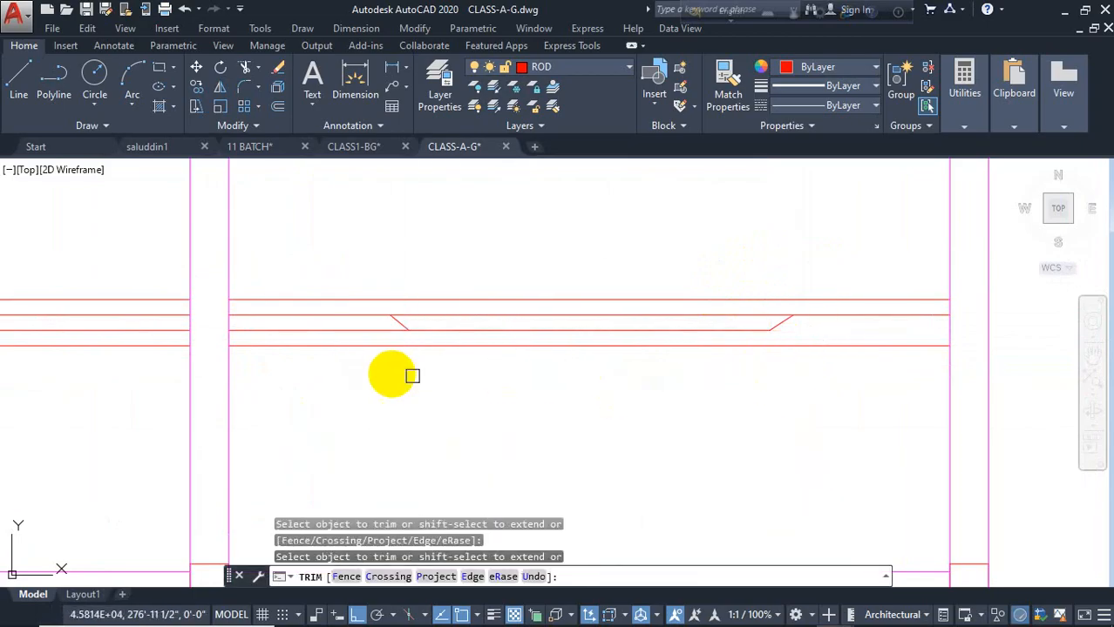
pyautogui.click(425, 315)
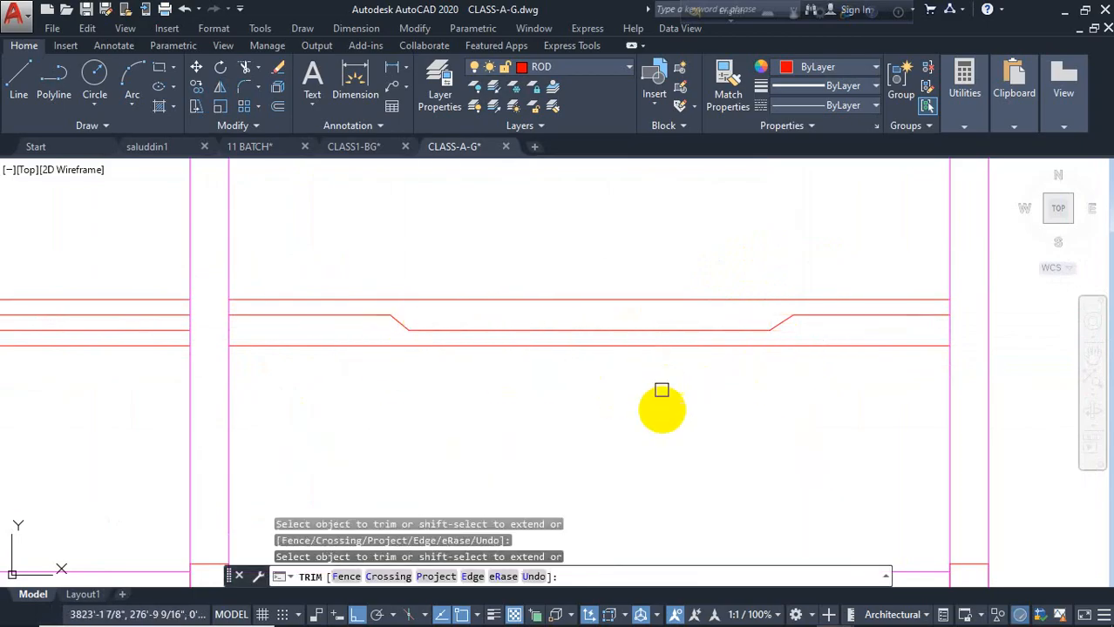
pyautogui.press('Escape')
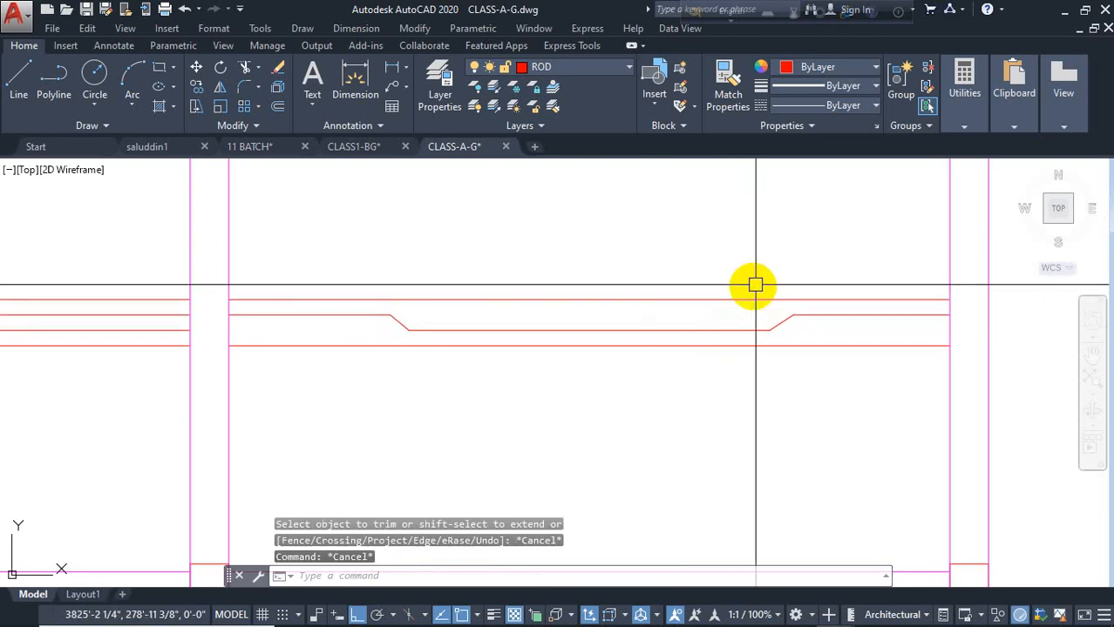
pyautogui.press('Escape')
pyautogui.press('Escape')
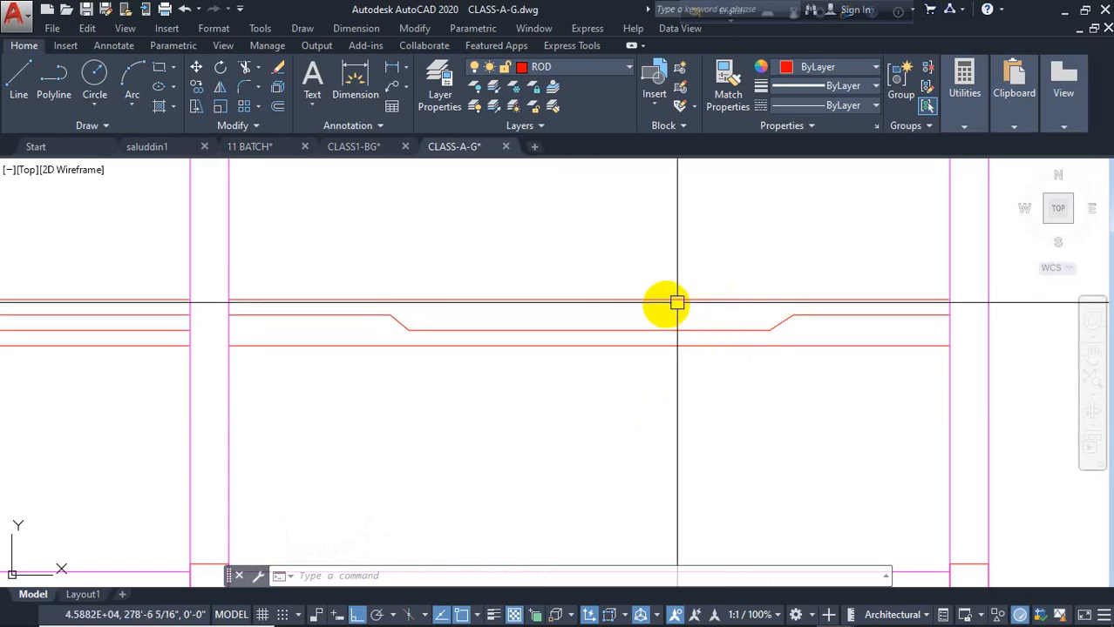
# - Divide the top horizontal rod in the upper right bay into 3 equal segments
pyautogui.write('DIVIDE')
pyautogui.press('Return')
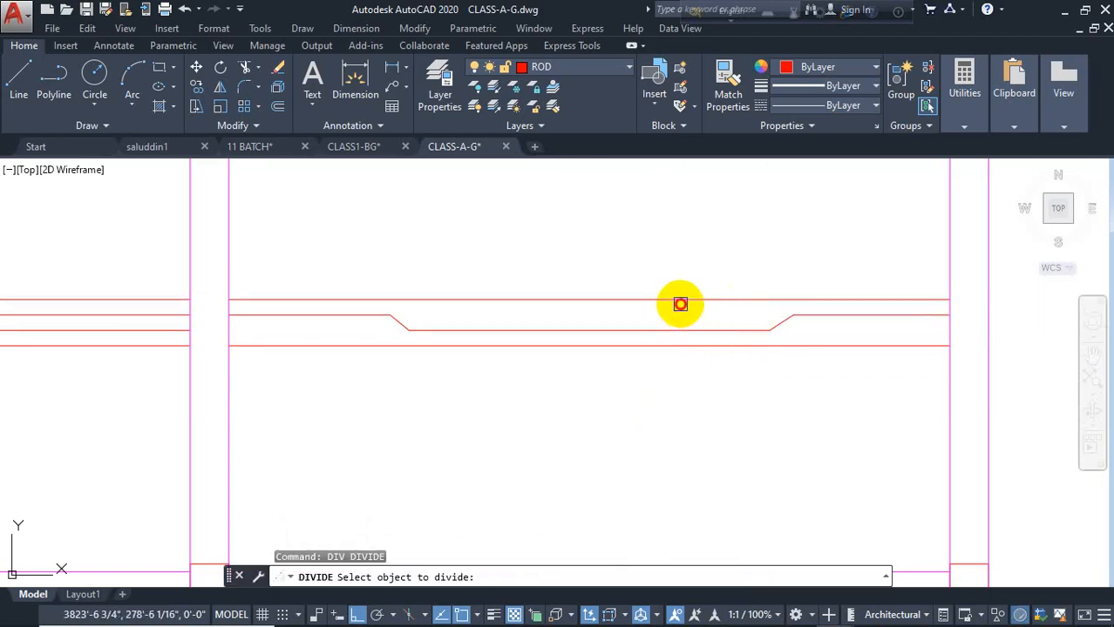
pyautogui.click(680, 305)
pyautogui.write('3')
pyautogui.press('Return')
pyautogui.press('Escape')
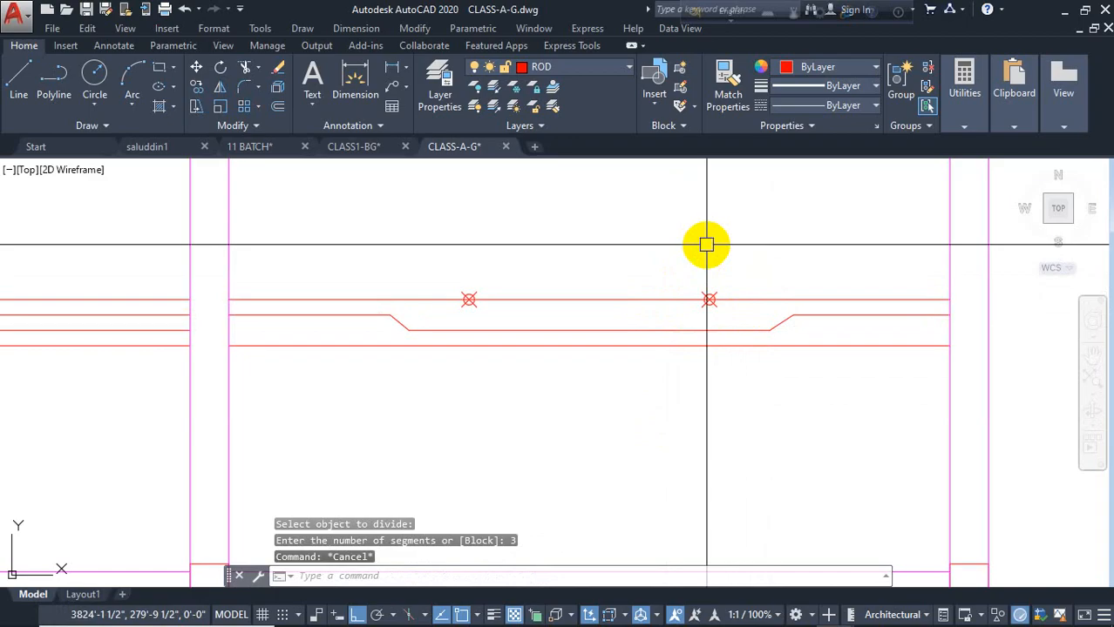
# - Draw a short vertical guide line upward from each of the two division points on the top rod
pyautogui.write('L')
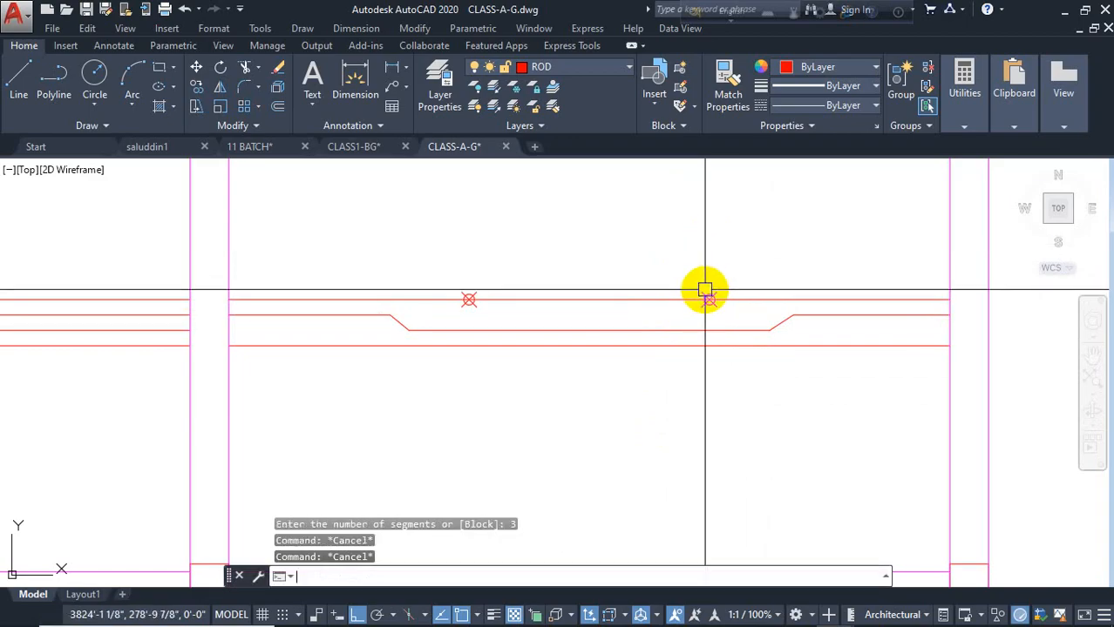
pyautogui.press('Return')
pyautogui.click(710, 300)
pyautogui.click(709, 244)
pyautogui.press('Escape')
pyautogui.press('Return')
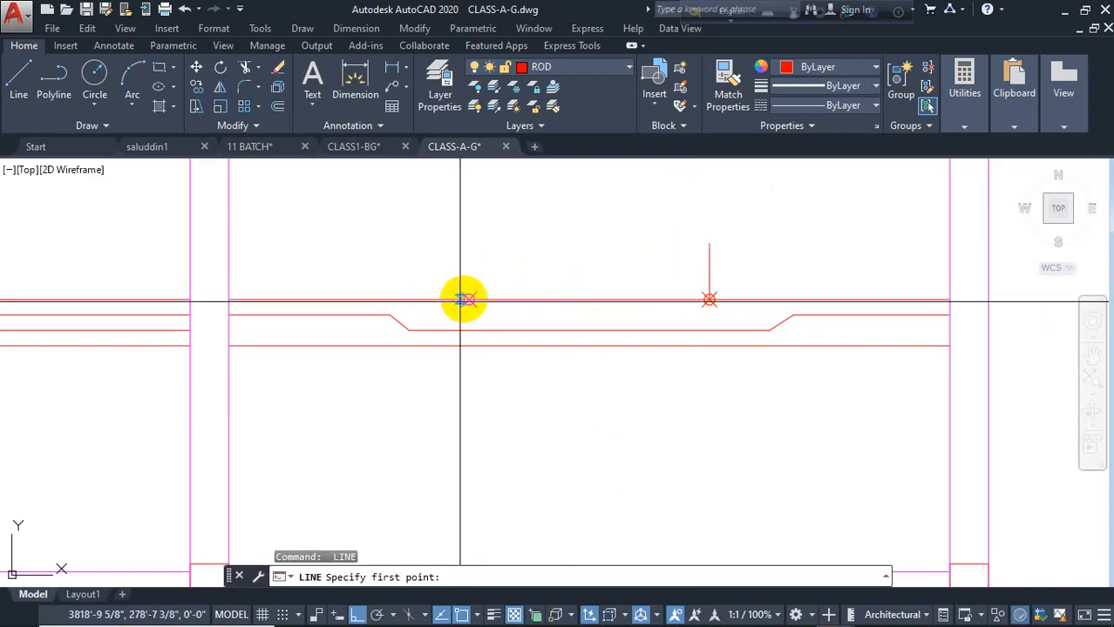
pyautogui.click(469, 300)
pyautogui.click(469, 269)
pyautogui.press('Escape')
# - Trim the middle third of the top horizontal rod between the two guide lines in the upper right bay
pyautogui.write('TR')
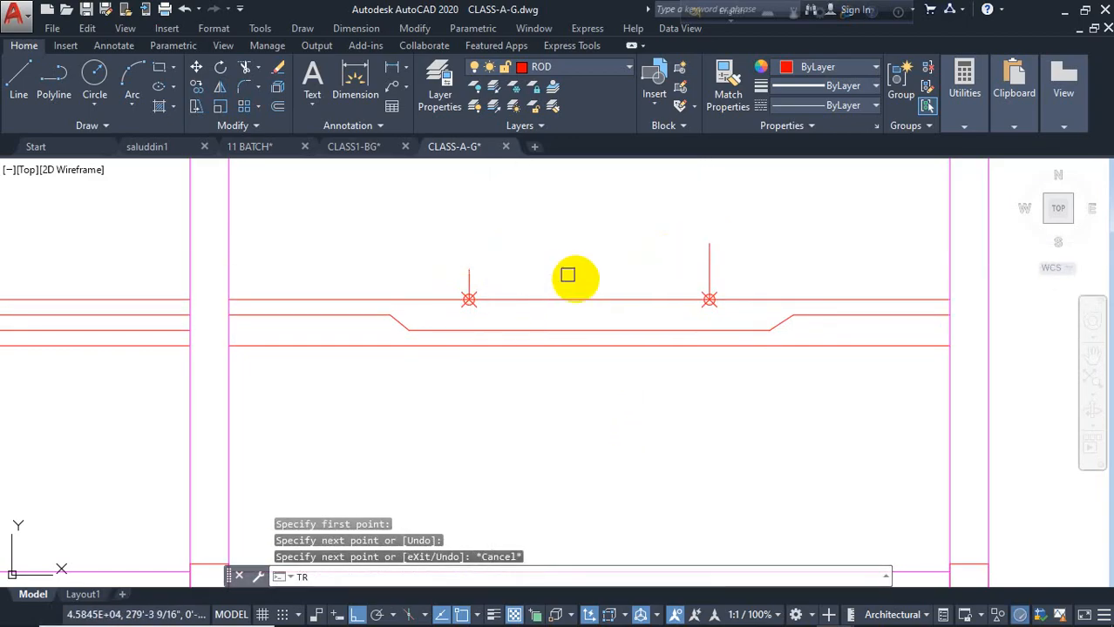
pyautogui.press('Return')
pyautogui.press('Return')
pyautogui.click(601, 300)
pyautogui.press('Escape')
# - Erase the two short vertical guide lines and both division points on the top rod
pyautogui.click(767, 234)
pyautogui.click(470, 283)
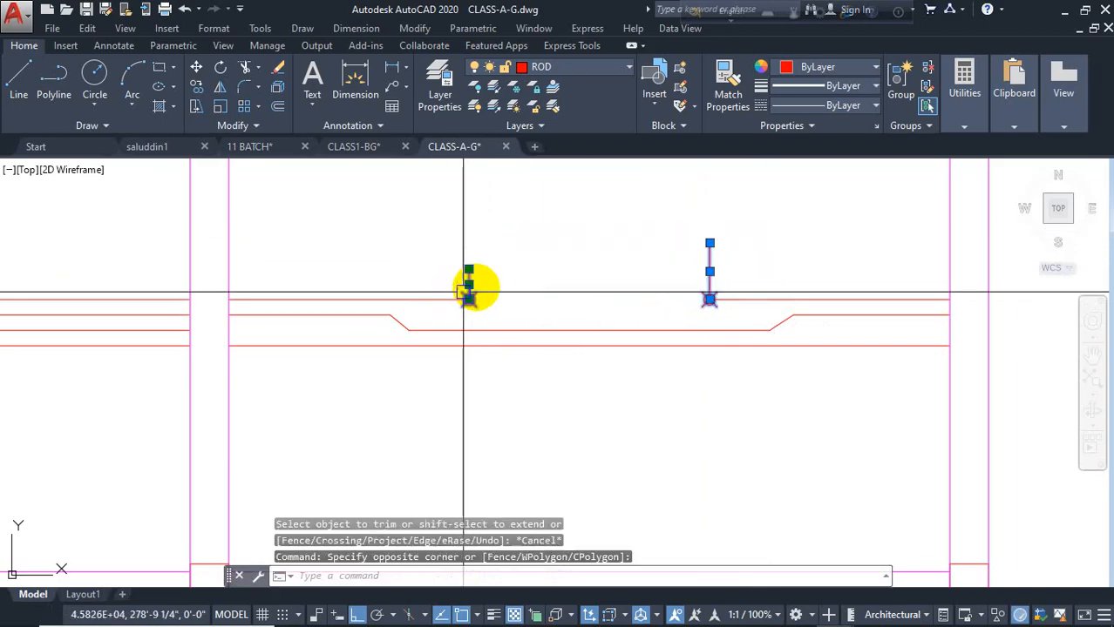
pyautogui.press('Delete')
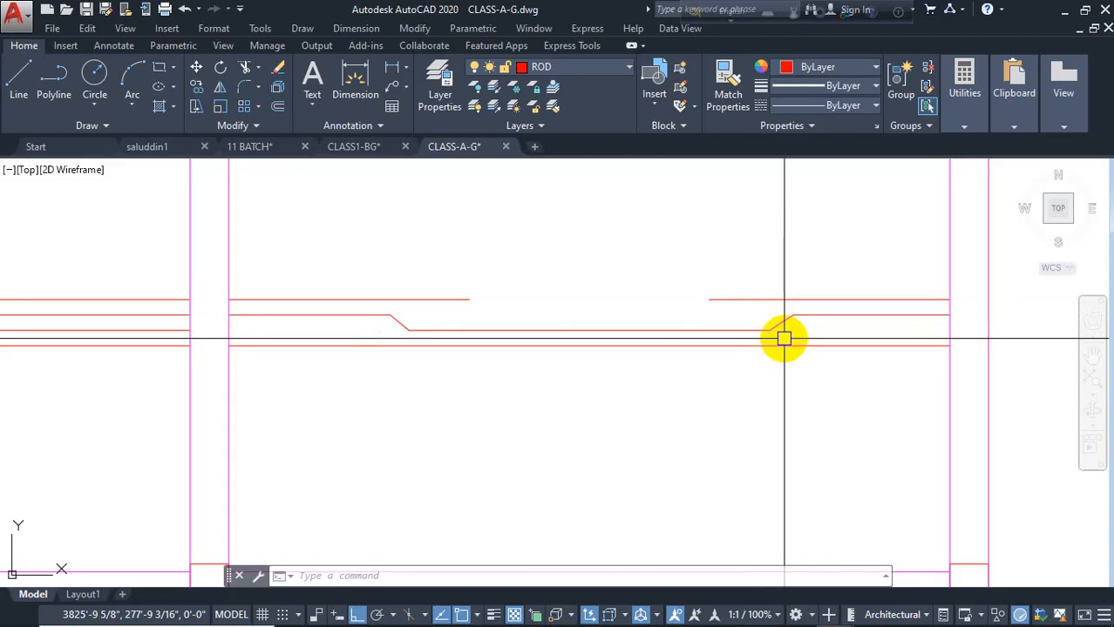
# - Draw a short diagonal crank rising from the third to the second horizontal rod near the right end of the upper left bay
pyautogui.scroll(-5, 589, 363)
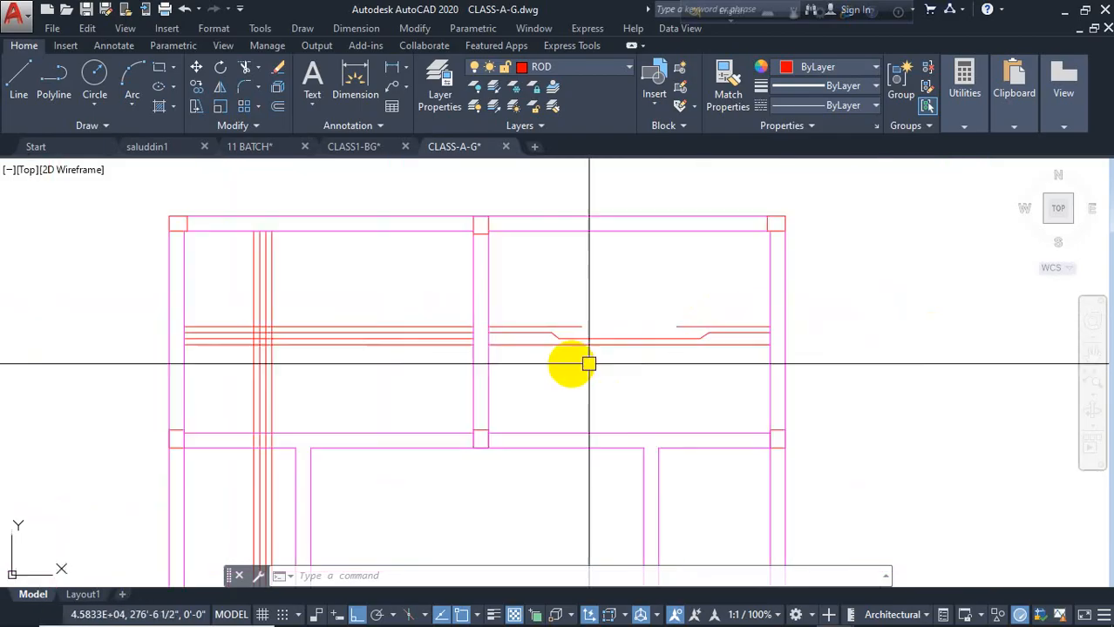
pyautogui.moveTo(589, 364); pyautogui.dragTo(775, 358, button='middle')
pyautogui.press('Escape')
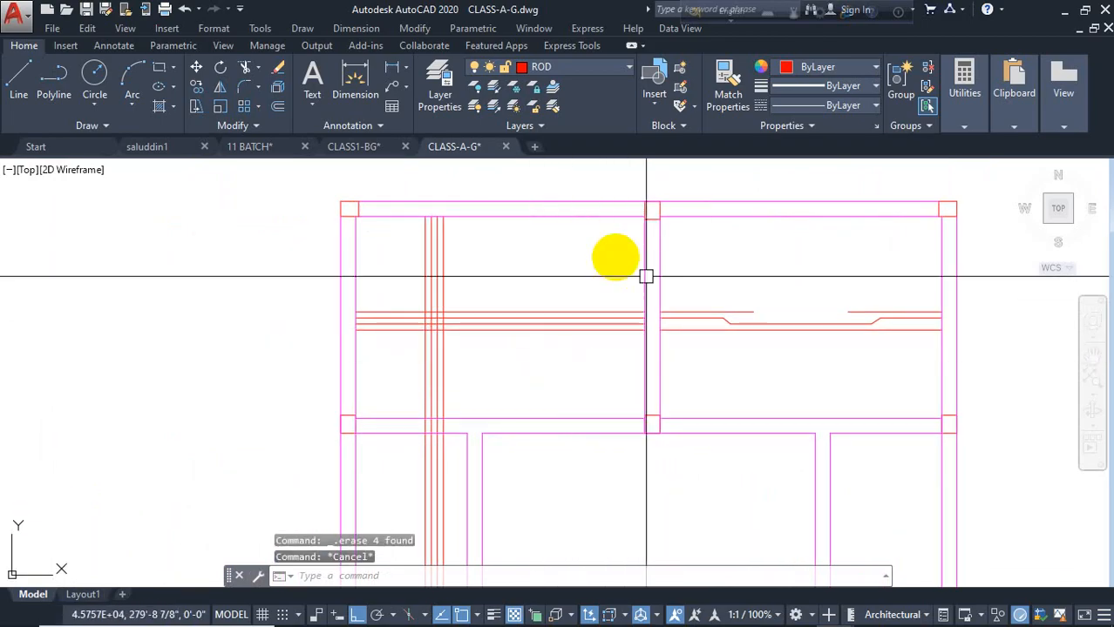
pyautogui.press('Escape')
pyautogui.write('l')
pyautogui.press('Return')
pyautogui.scroll(4, 549, 321)
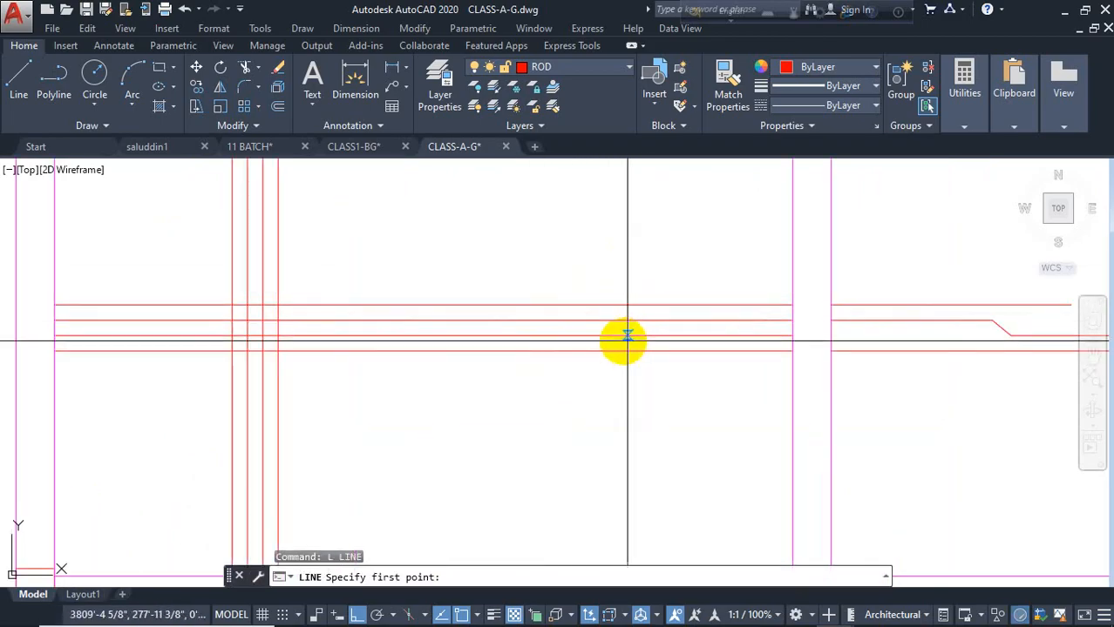
pyautogui.click(607, 334)
pyautogui.click(621, 320)
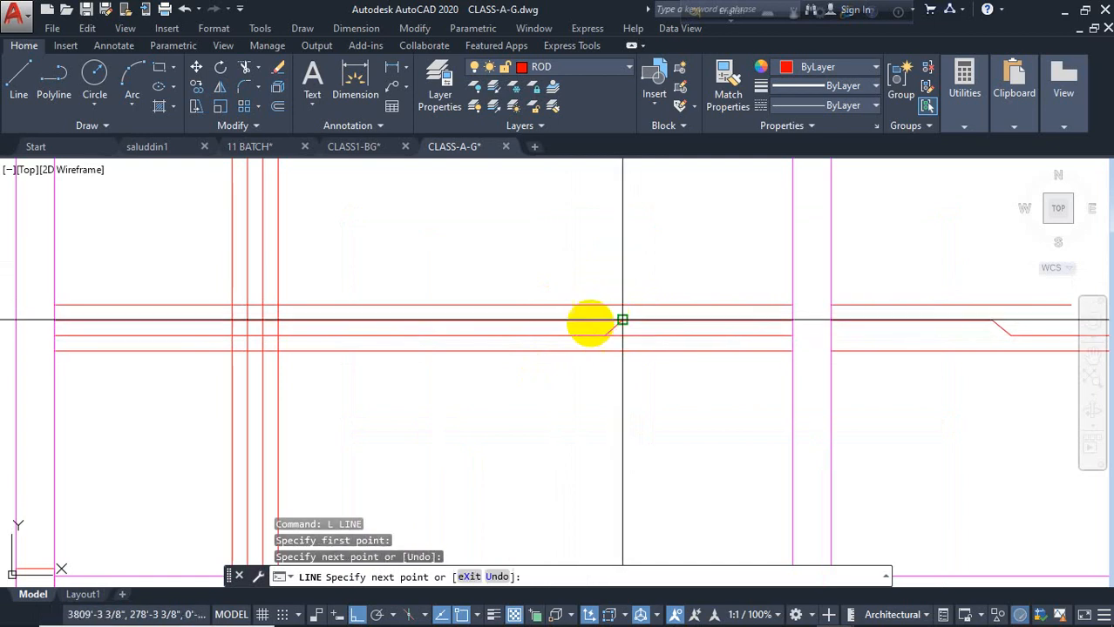
pyautogui.press('Return')
# - Draw the opposite diagonal crank between the second and third horizontal rods beside the vertical rods in the upper left bay
pyautogui.press('Return')
pyautogui.scroll(3, 289, 331)
pyautogui.click(248, 299)
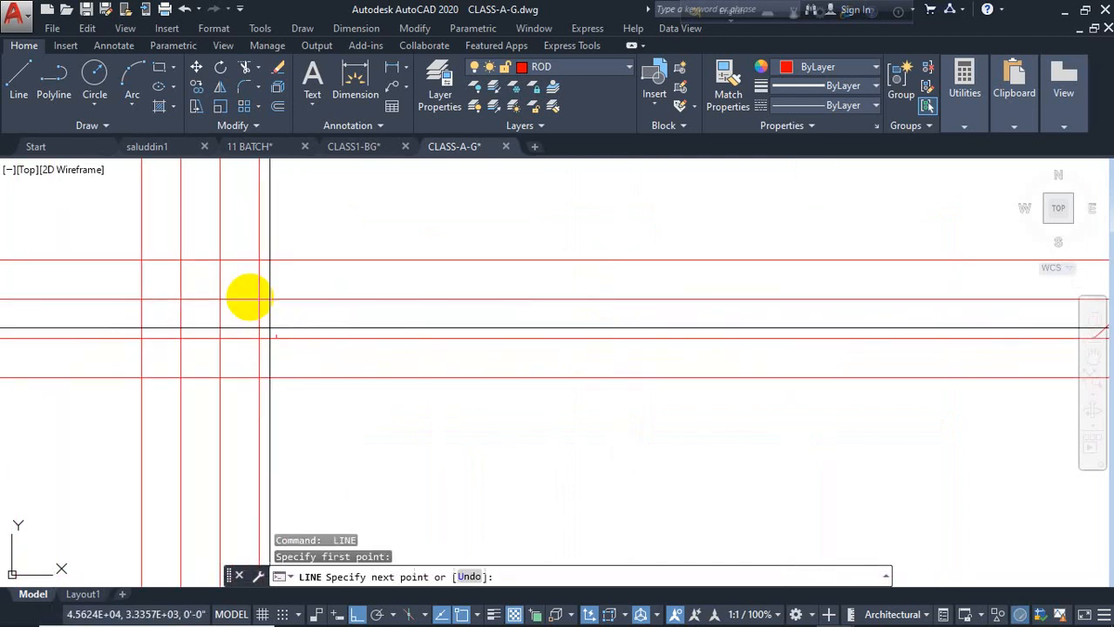
pyautogui.click(237, 301)
pyautogui.scroll(-5, 256, 299)
pyautogui.press('Escape')
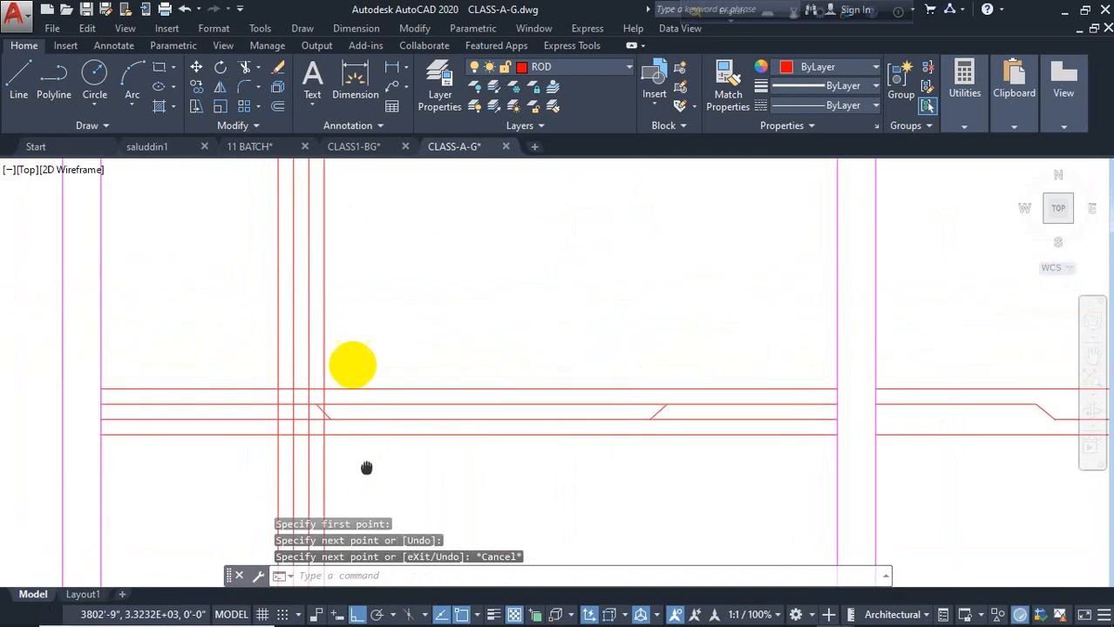
# - Draw a diagonal crank between the second and third vertical rods above the horizontal rods in the upper left bay
pyautogui.scroll(5, 312, 306)
pyautogui.press('Return')
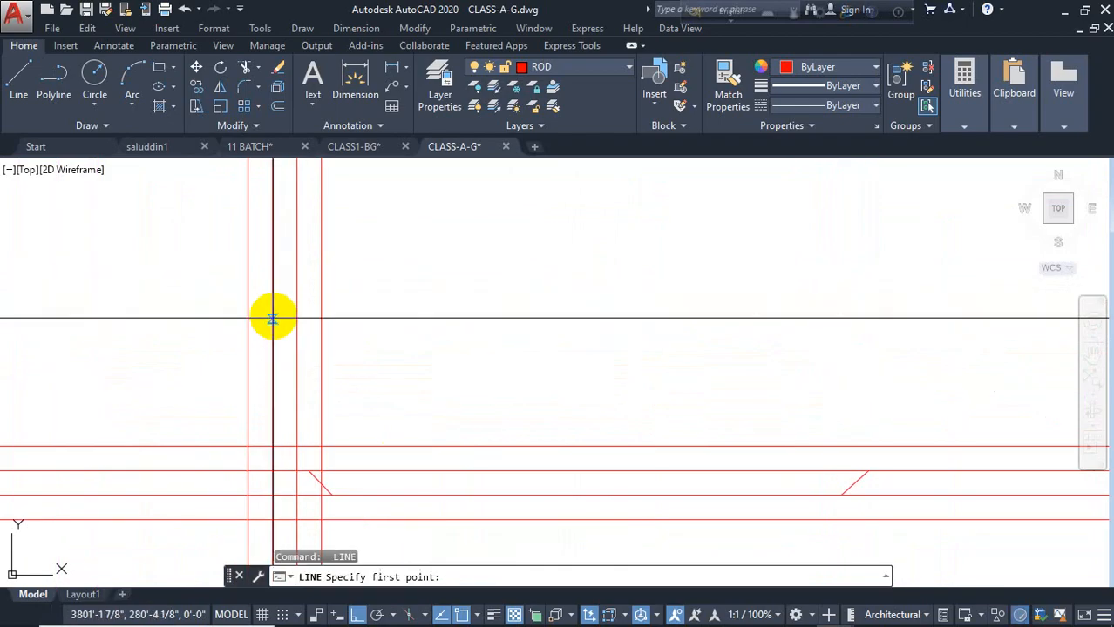
pyautogui.click(274, 300)
pyautogui.click(296, 277)
pyautogui.press('Return')
pyautogui.scroll(-5, 334, 219)
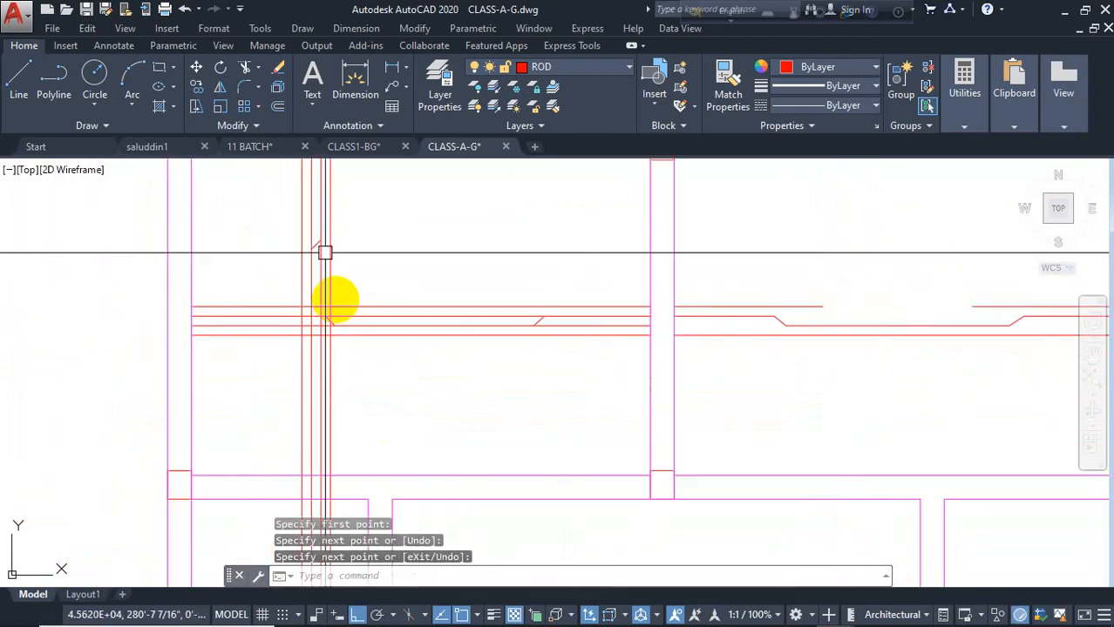
# - Draw a diagonal crank between the second and third vertical rods below the horizontal rods in the upper left bay
pyautogui.scroll(2, 309, 403)
pyautogui.press('Return')
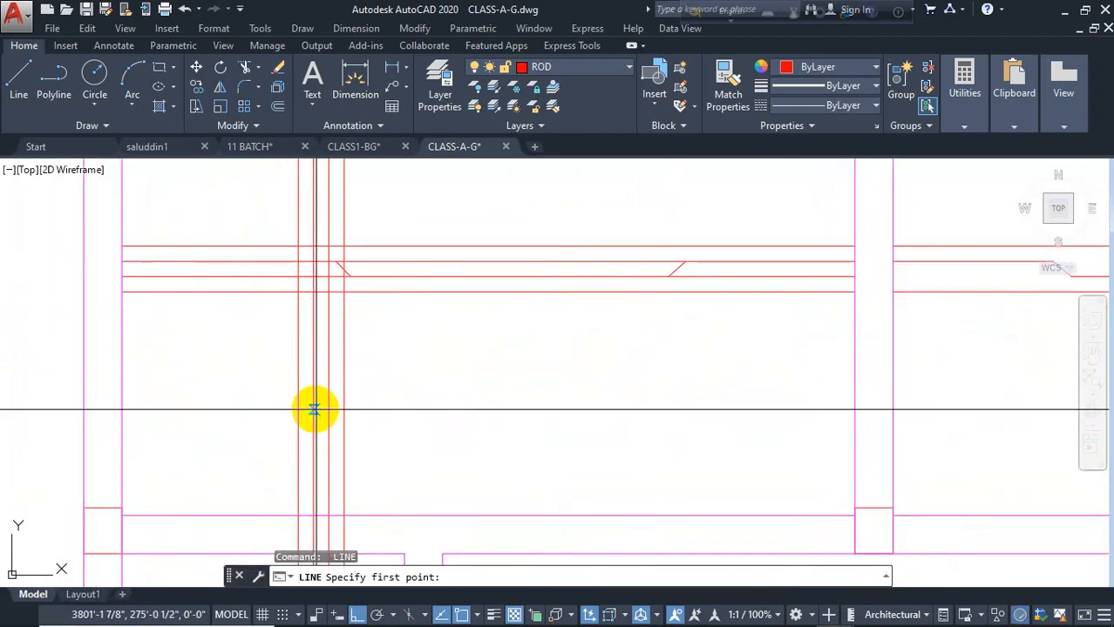
pyautogui.click(313, 404)
pyautogui.click(331, 417)
pyautogui.press('Return')
pyautogui.scroll(-5, 331, 330)
# - Draw a diagonal crank between the second and third vertical rods in the upper part of the middle left bay
pyautogui.moveTo(361, 403); pyautogui.dragTo(407, 226, button='middle')
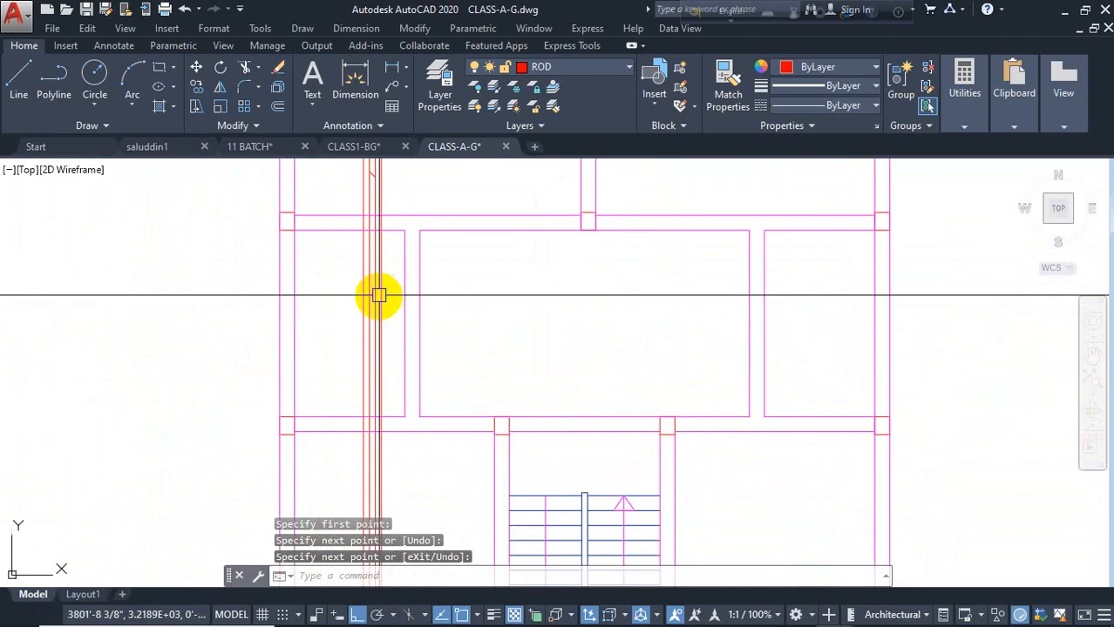
pyautogui.scroll(5, 378, 296)
pyautogui.press('Return')
pyautogui.scroll(-4, 348, 259)
pyautogui.scroll(4, 353, 271)
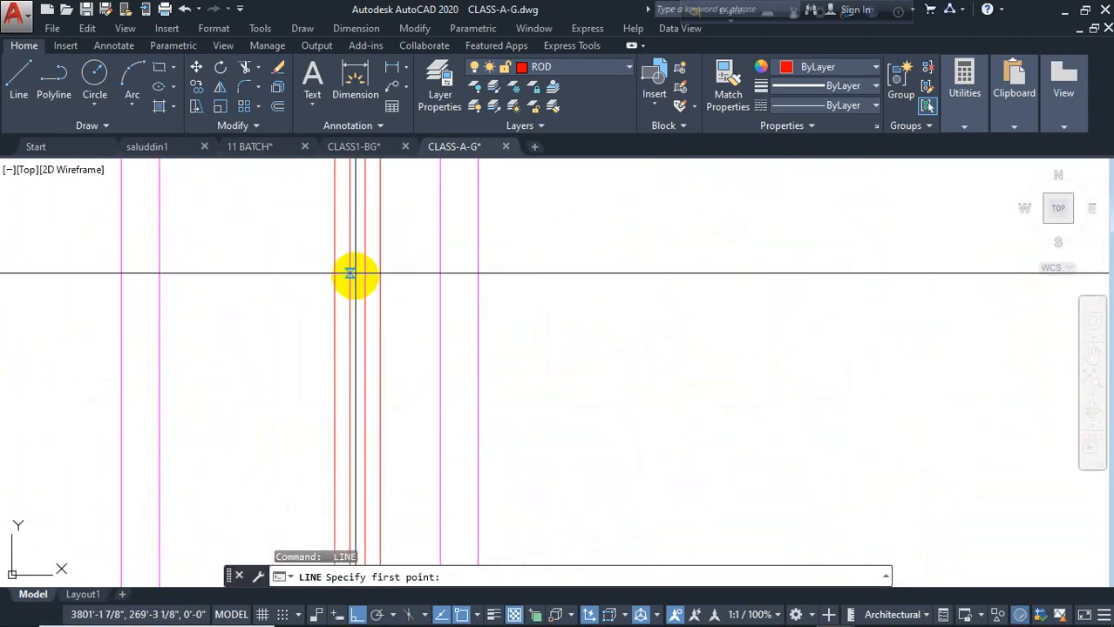
pyautogui.click(353, 270)
pyautogui.click(363, 257)
pyautogui.press('Return')
pyautogui.scroll(-5, 379, 234)
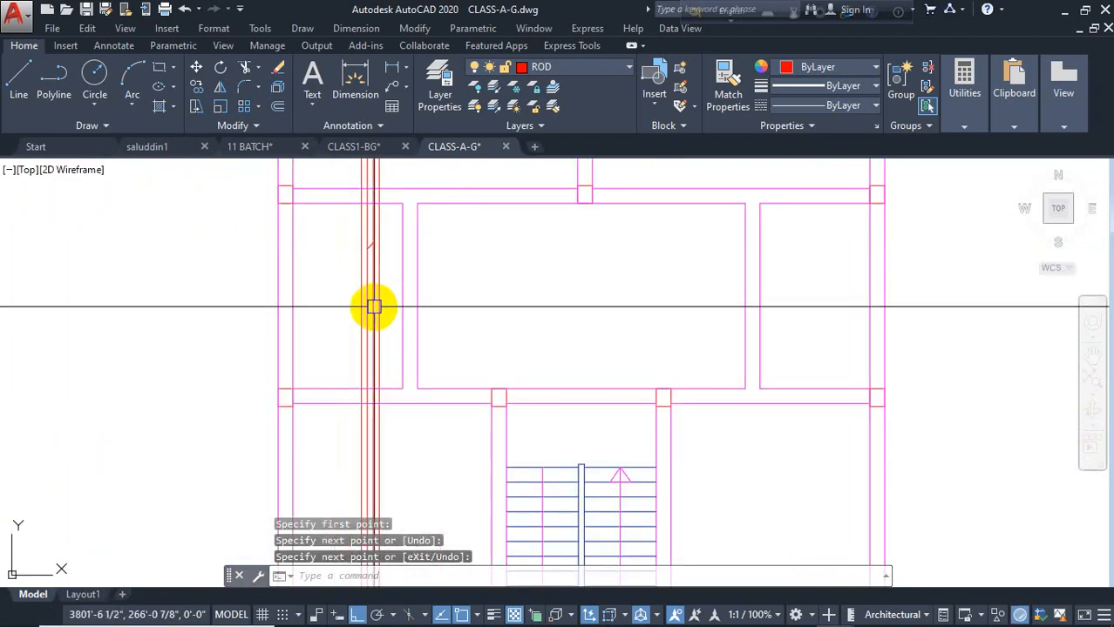
# - Draw a diagonal crank between the second and third vertical rods in the lower part of the middle left bay
pyautogui.scroll(5, 374, 307)
pyautogui.press('Return')
pyautogui.click(368, 411)
pyautogui.click(378, 373)
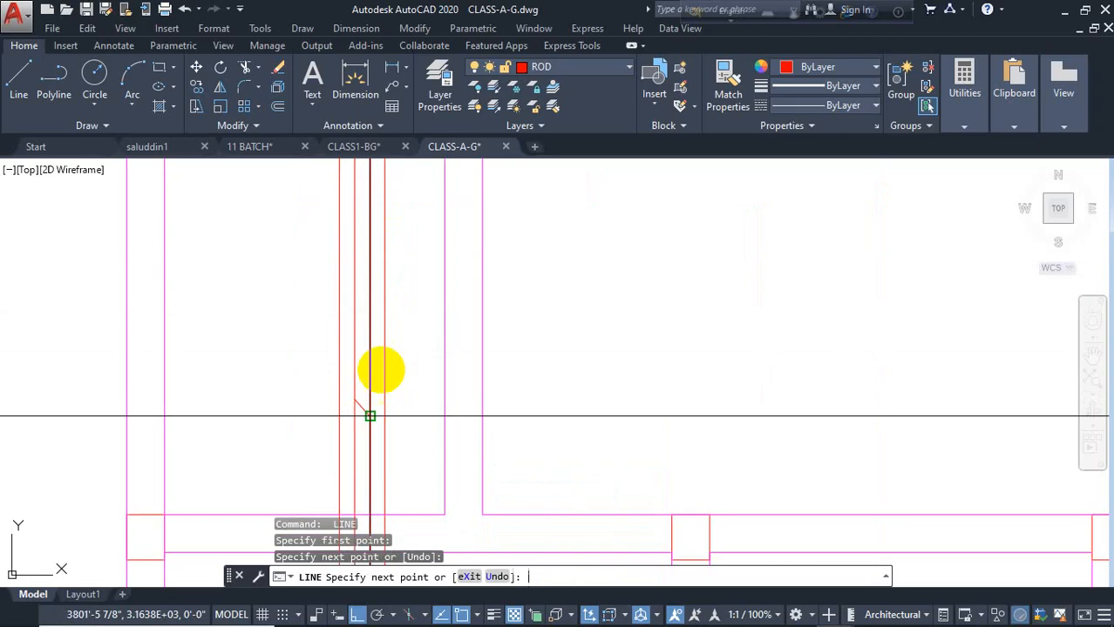
pyautogui.press('Return')
pyautogui.scroll(-3, 392, 425)
# - Draw a diagonal crank between the second and third vertical rods near the top of the lower left bay
pyautogui.moveTo(393, 425); pyautogui.dragTo(405, 273, button='middle')
pyautogui.scroll(4, 391, 296)
pyautogui.press('Return')
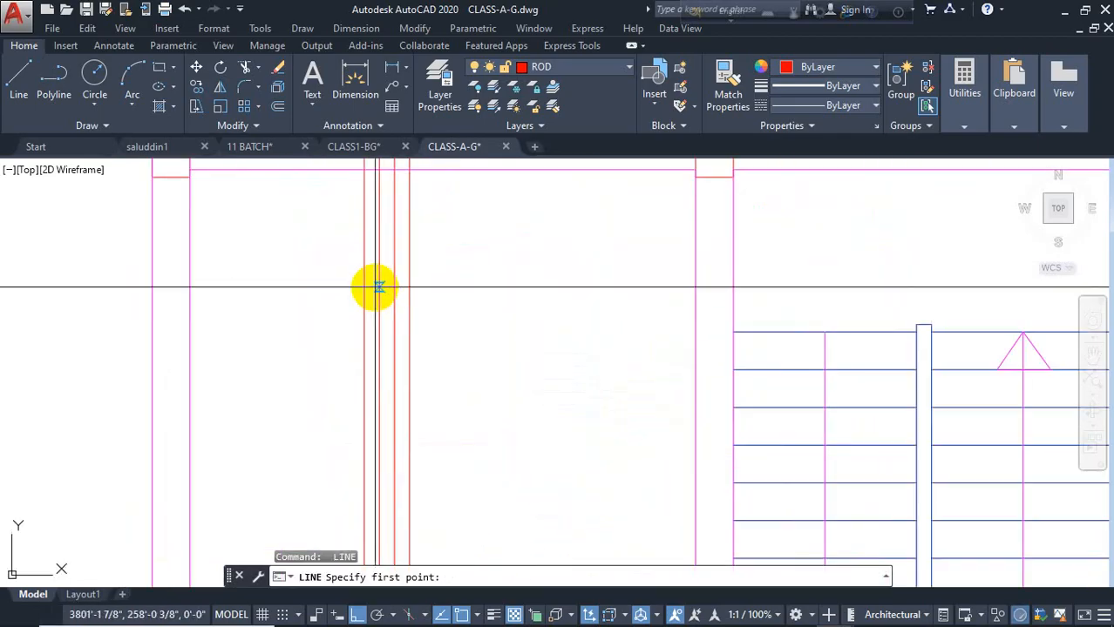
pyautogui.click(395, 298)
pyautogui.scroll(-4, 397, 348)
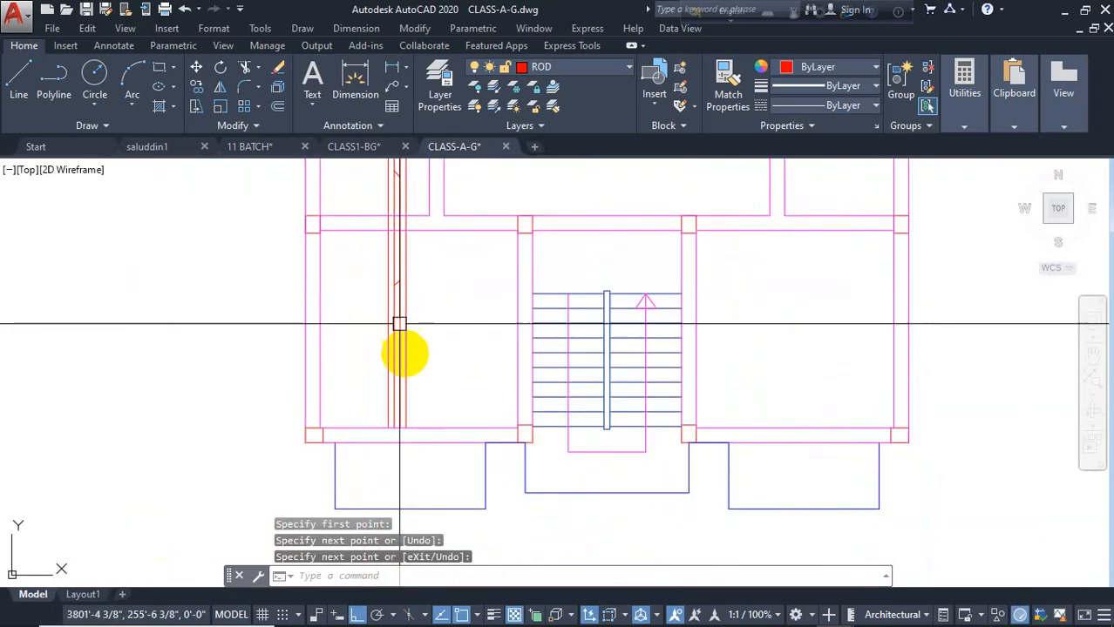
# - Draw a diagonal crank between the second and third vertical rods near the bottom of the lower left bay
pyautogui.scroll(2, 393, 366)
pyautogui.press('Return')
pyautogui.press('Return')
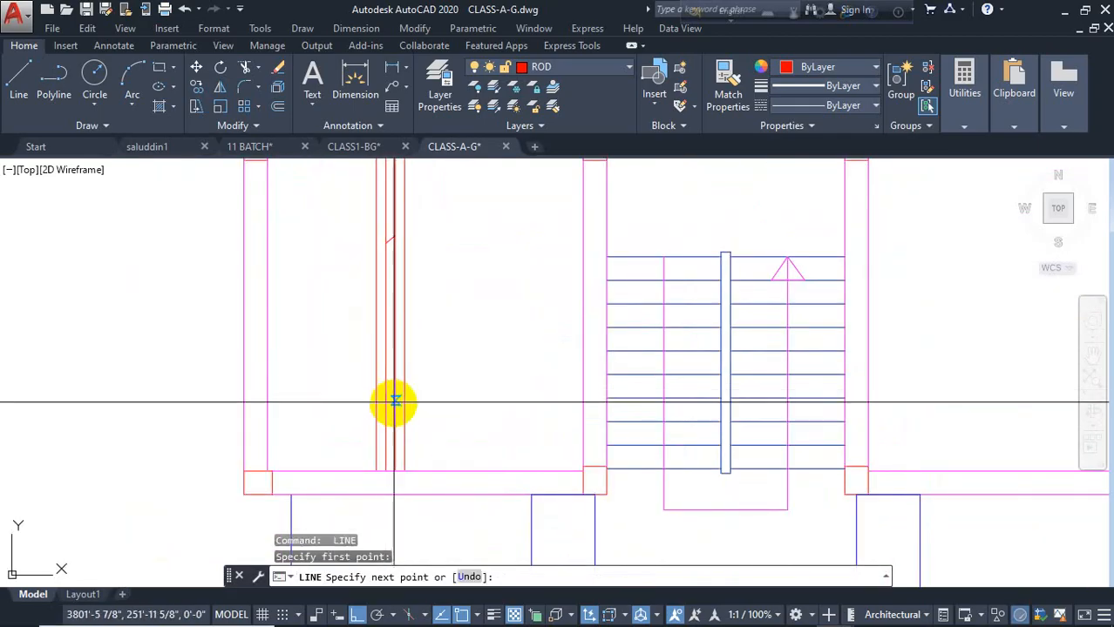
pyautogui.click(393, 400)
pyautogui.press('Escape')
pyautogui.press('Escape')
# - Trim the third vertical rod between the cranks and the second vertical rod outside them in the lower left bay
pyautogui.write('TR')
pyautogui.press('Return')
pyautogui.press('Return')
pyautogui.click(380, 428)
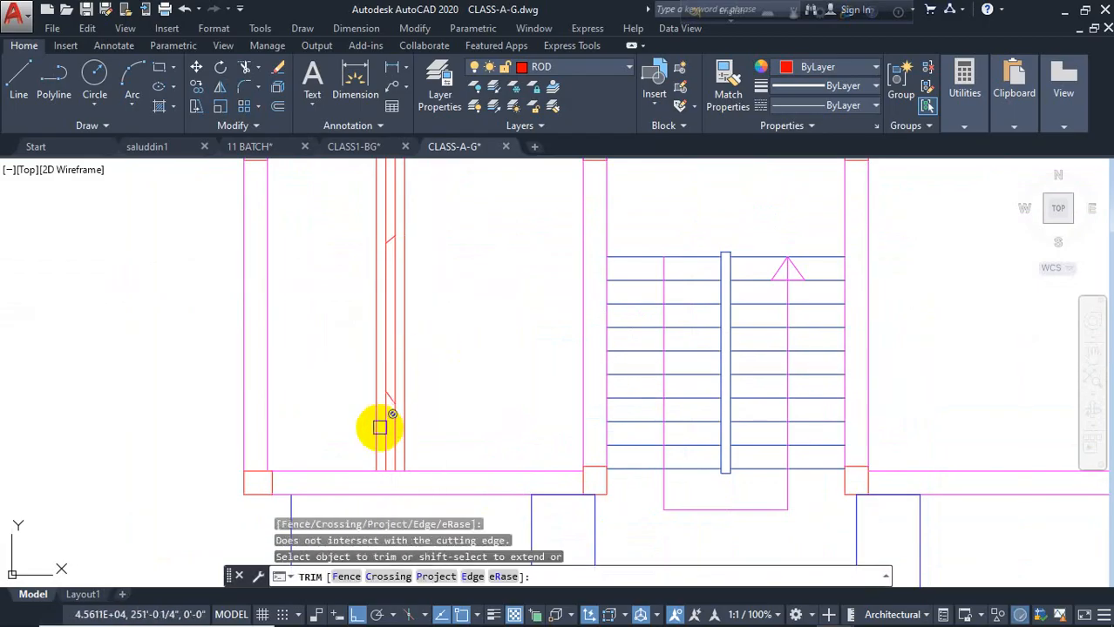
pyautogui.scroll(4, 381, 425)
pyautogui.moveTo(407, 276); pyautogui.dragTo(434, 416, button='middle')
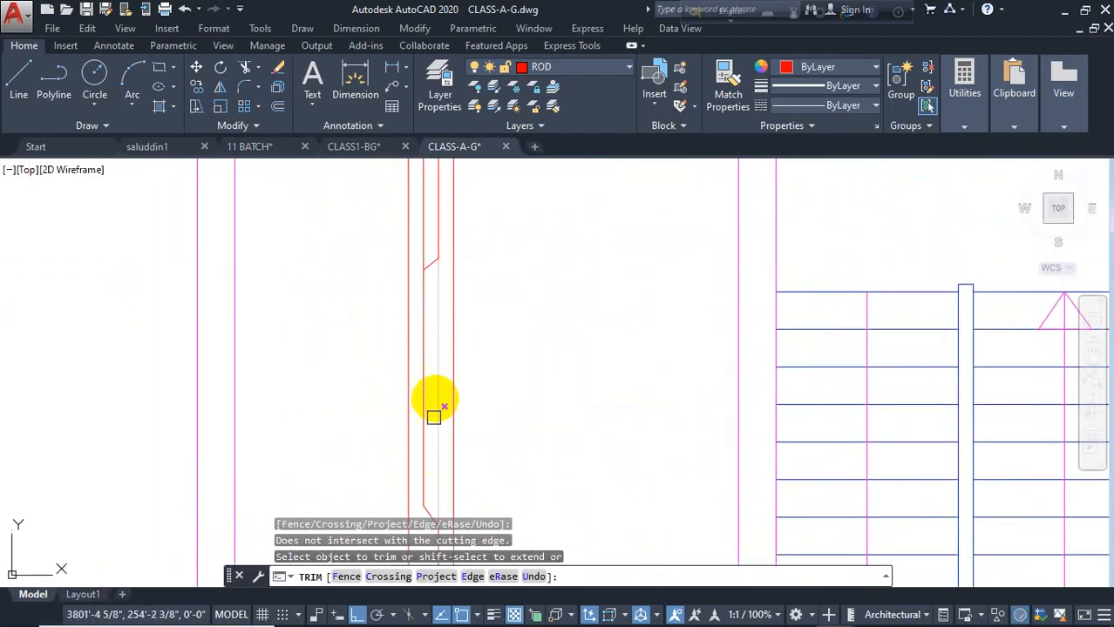
pyautogui.moveTo(439, 320); pyautogui.dragTo(447, 427, button='middle')
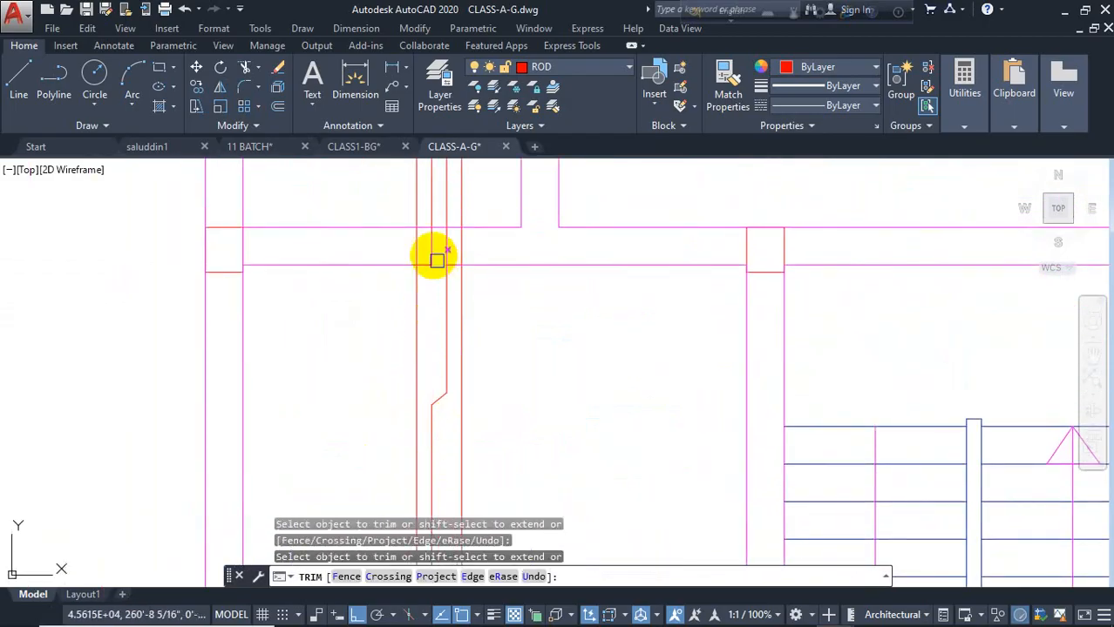
pyautogui.moveTo(434, 246); pyautogui.dragTo(432, 482, button='middle')
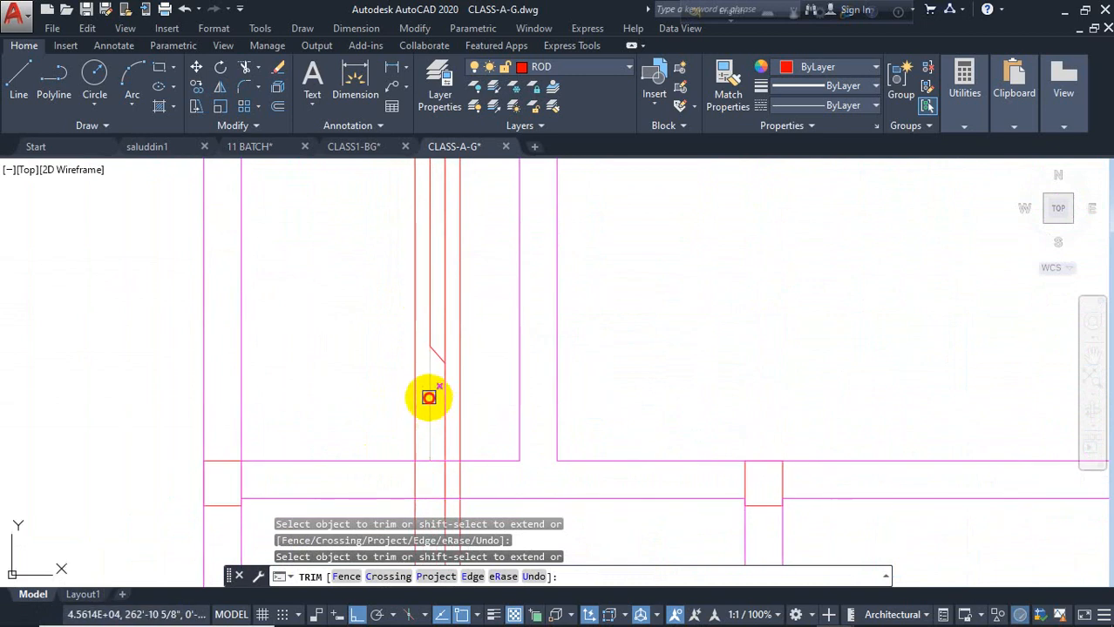
# - Trim the third vertical rod between the cranks and the second vertical rod beyond them in the middle left bay
pyautogui.moveTo(467, 280); pyautogui.dragTo(504, 415, button='middle')
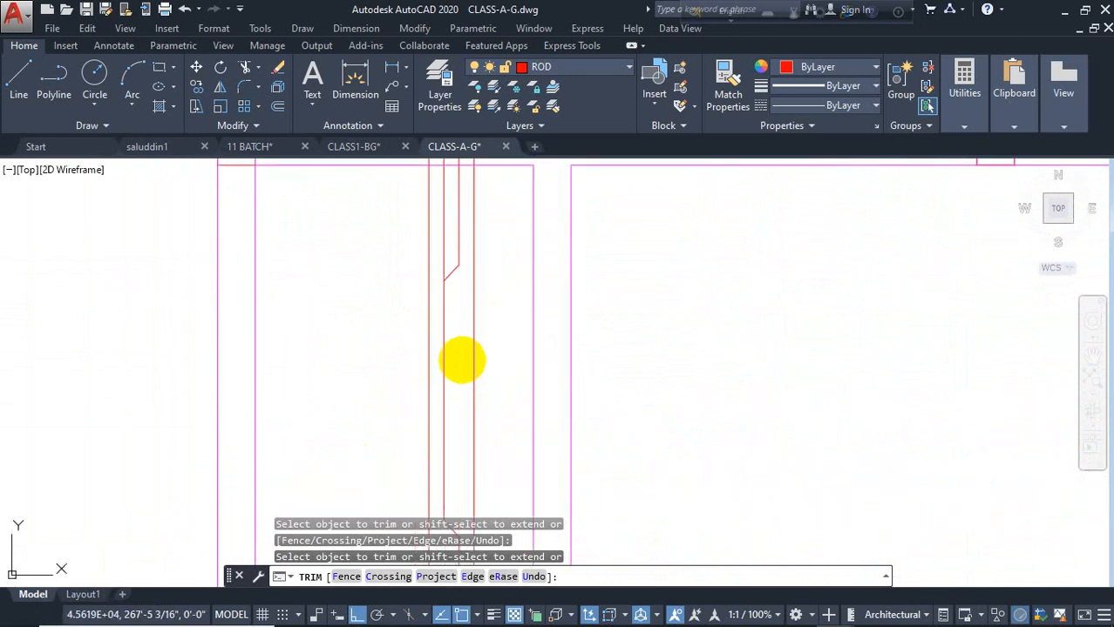
pyautogui.moveTo(461, 360); pyautogui.dragTo(464, 443, button='middle')
pyautogui.click(460, 352)
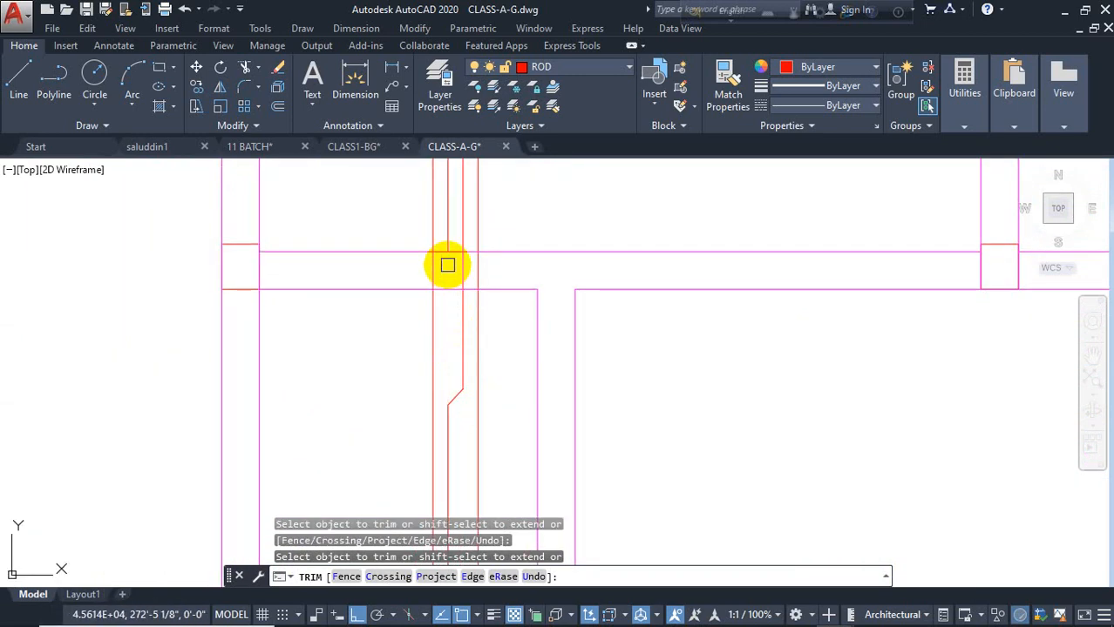
# - Trim the third vertical rod between the cranks and the second vertical rod outside them in the upper left bay
pyautogui.moveTo(447, 265); pyautogui.dragTo(455, 448, button='middle')
pyautogui.moveTo(457, 312); pyautogui.dragTo(455, 405, button='middle')
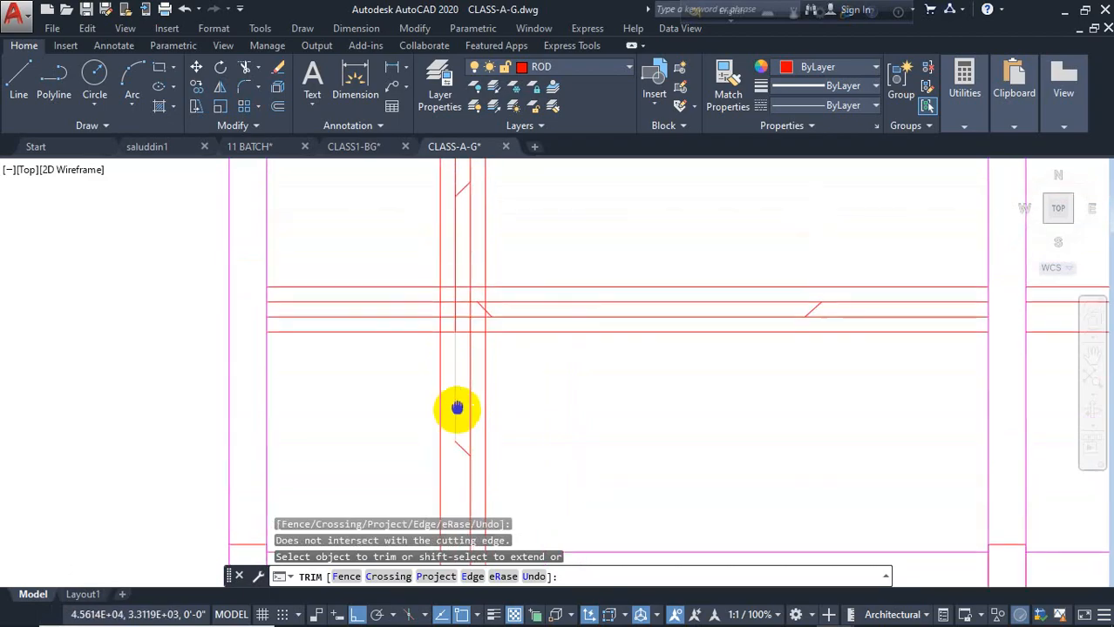
pyautogui.scroll(2, 465, 333)
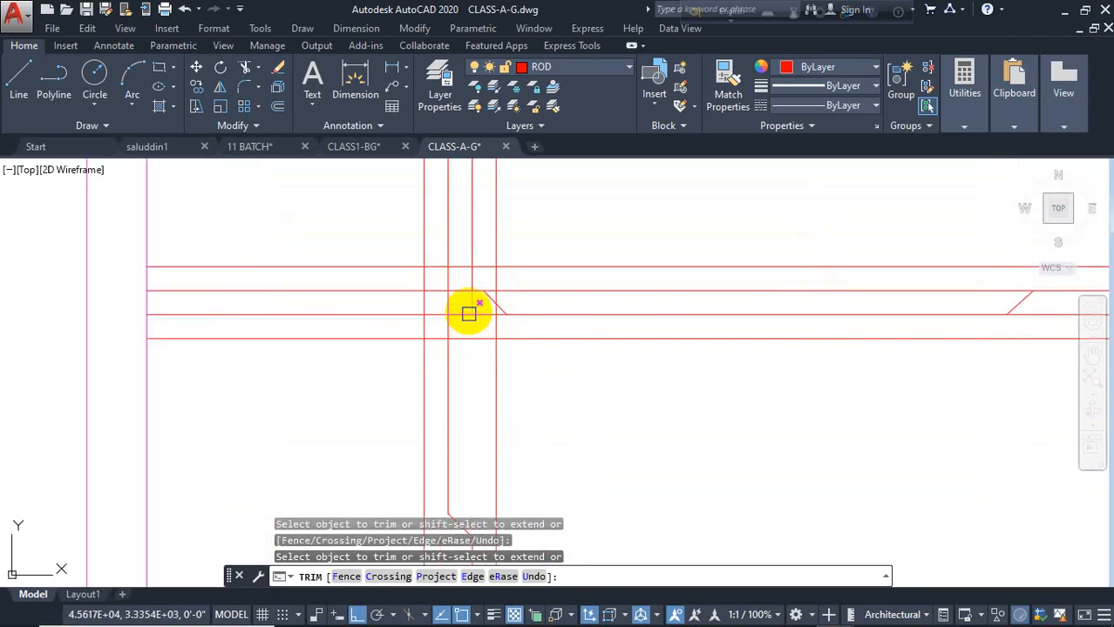
pyautogui.moveTo(480, 218); pyautogui.dragTo(464, 402, button='middle')
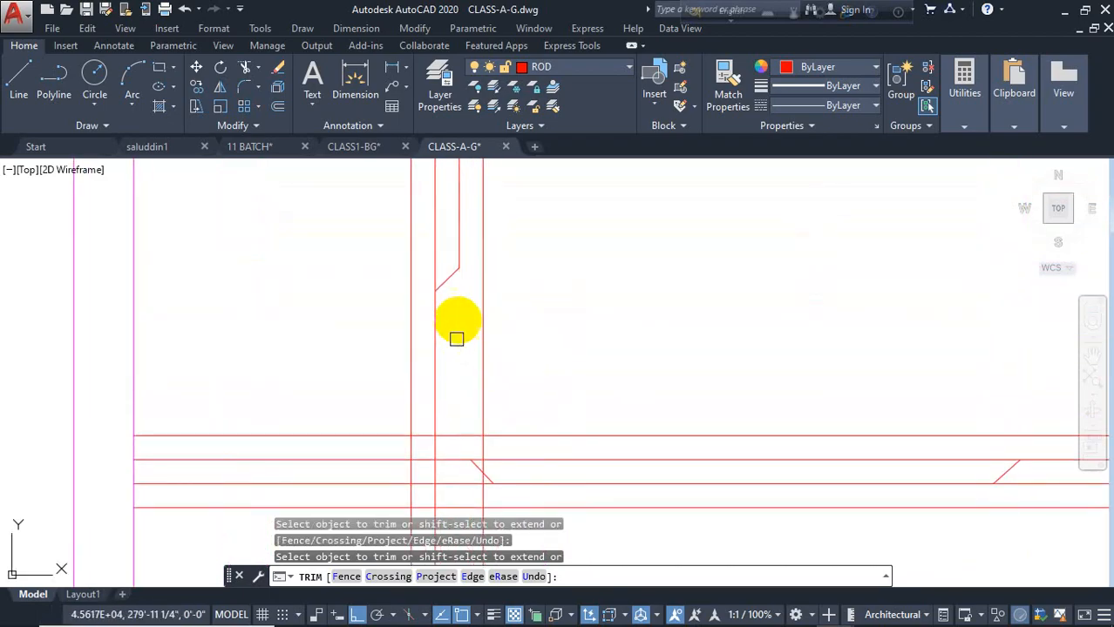
pyautogui.scroll(-2, 449, 277)
# - Trim the second horizontal rod between the cranks and the third outside them in the upper left bay to form a cranked bar
pyautogui.click(475, 398)
pyautogui.scroll(3, 475, 398)
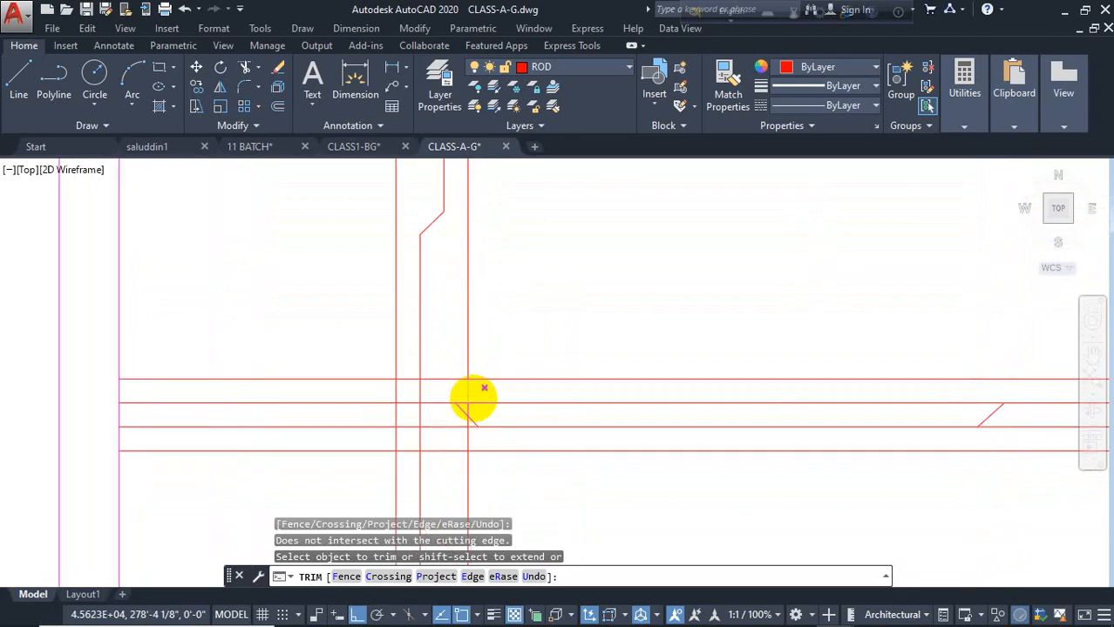
pyautogui.scroll(-1, 428, 411)
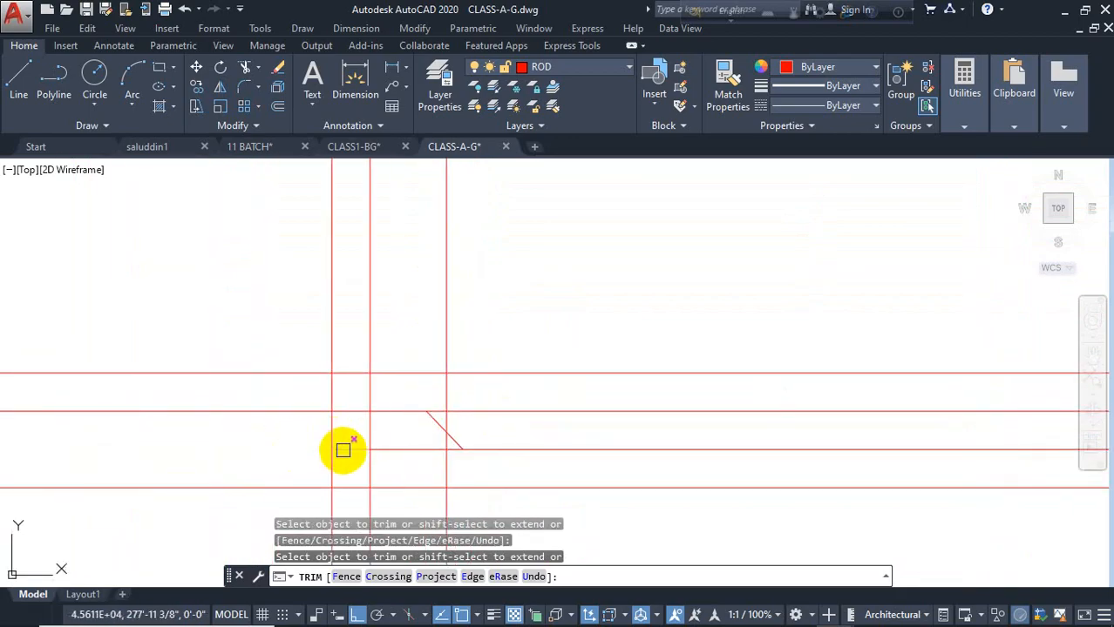
pyautogui.scroll(1, 460, 454)
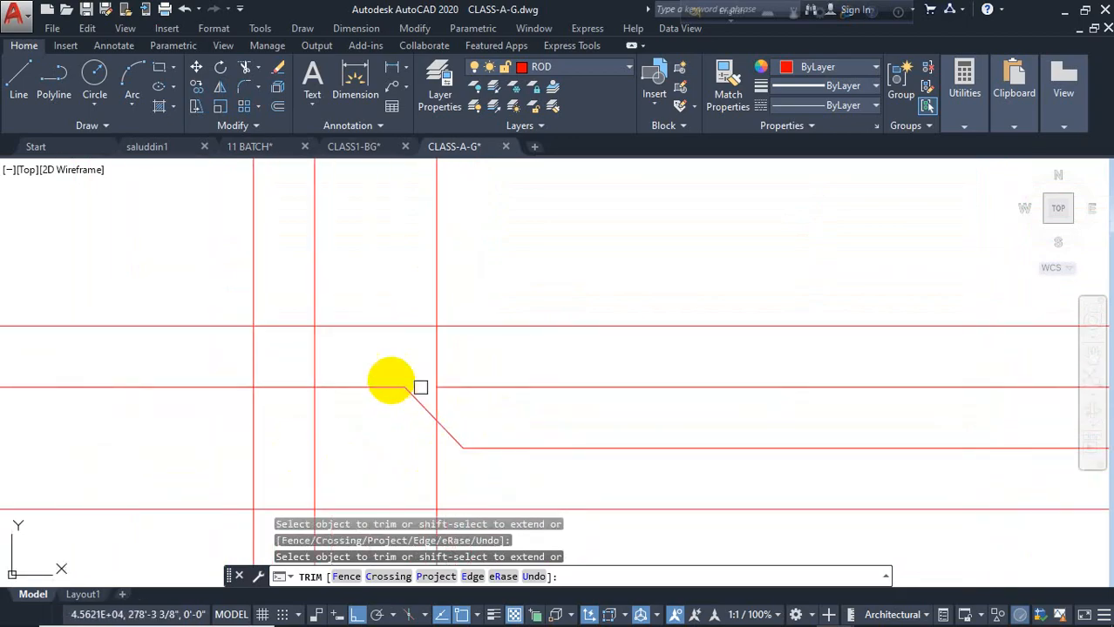
pyautogui.scroll(-2, 420, 387)
pyautogui.moveTo(768, 392); pyautogui.dragTo(578, 372, button='middle')
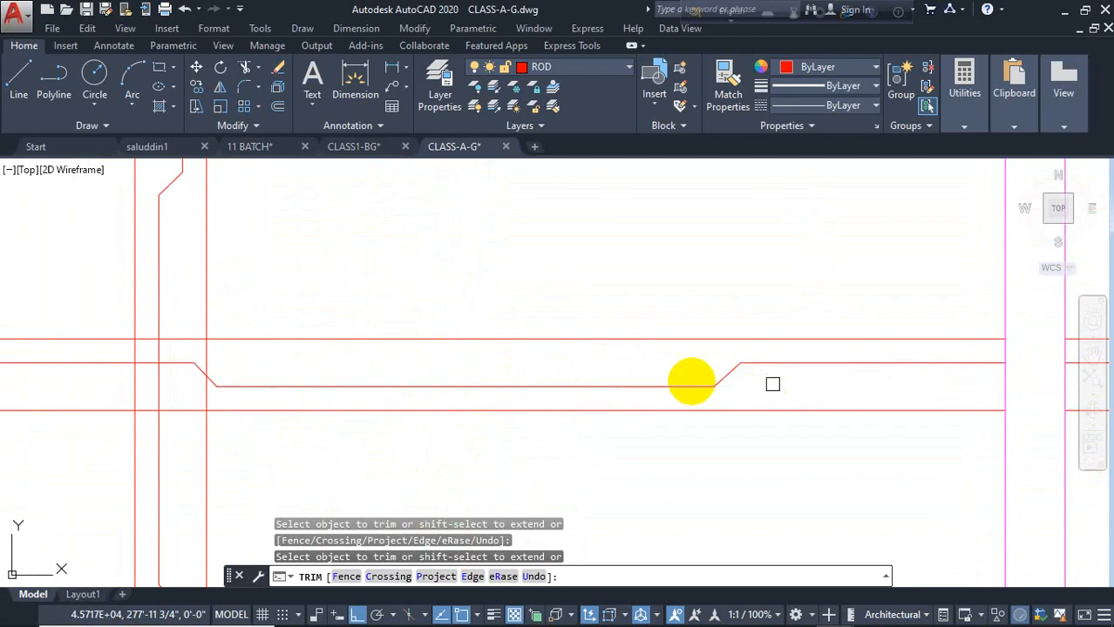
pyautogui.scroll(-2, 563, 380)
pyautogui.scroll(-2, 532, 283)
pyautogui.click(587, 389)
pyautogui.moveTo(556, 447); pyautogui.dragTo(567, 326, button='middle')
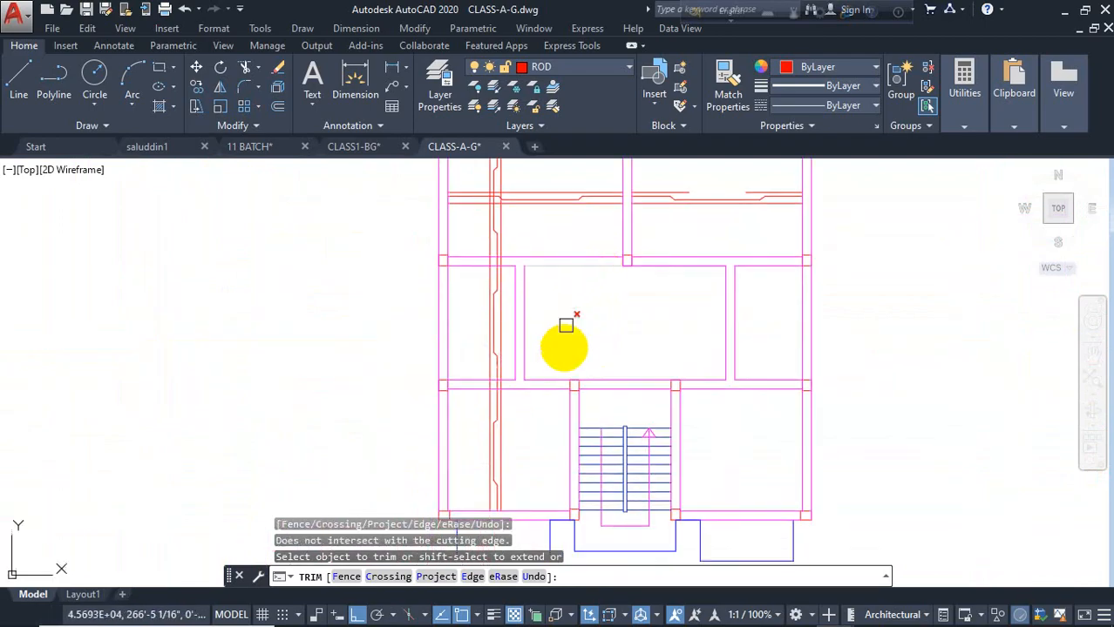
pyautogui.press('Escape')
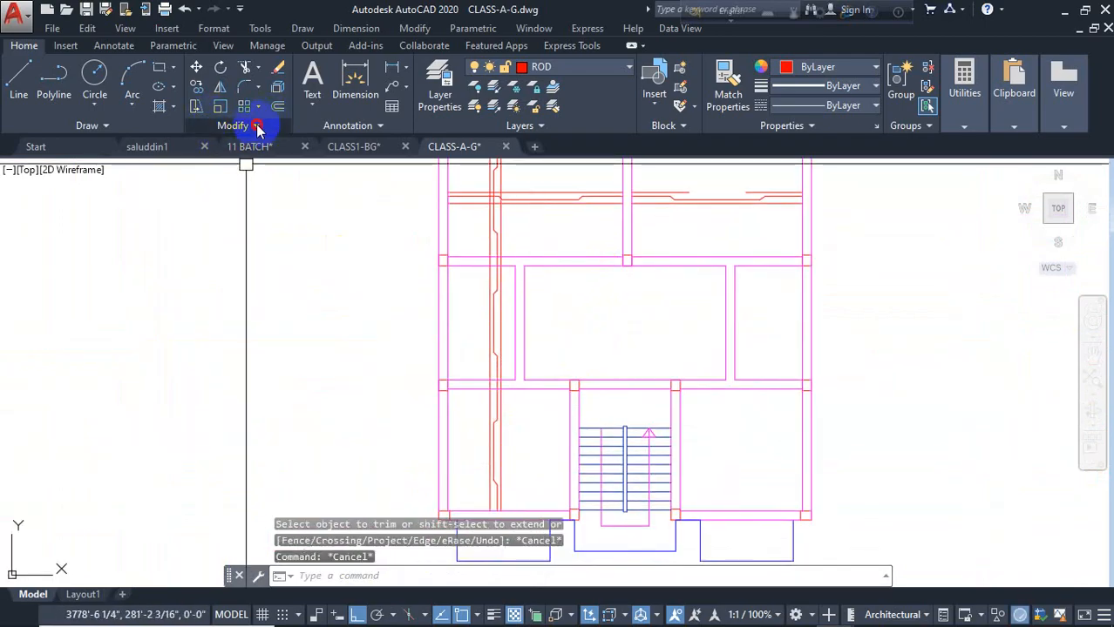
# - Break the rightmost vertical rod in the lower left bay, opening a gap between its two cranks
pyautogui.click(258, 128)
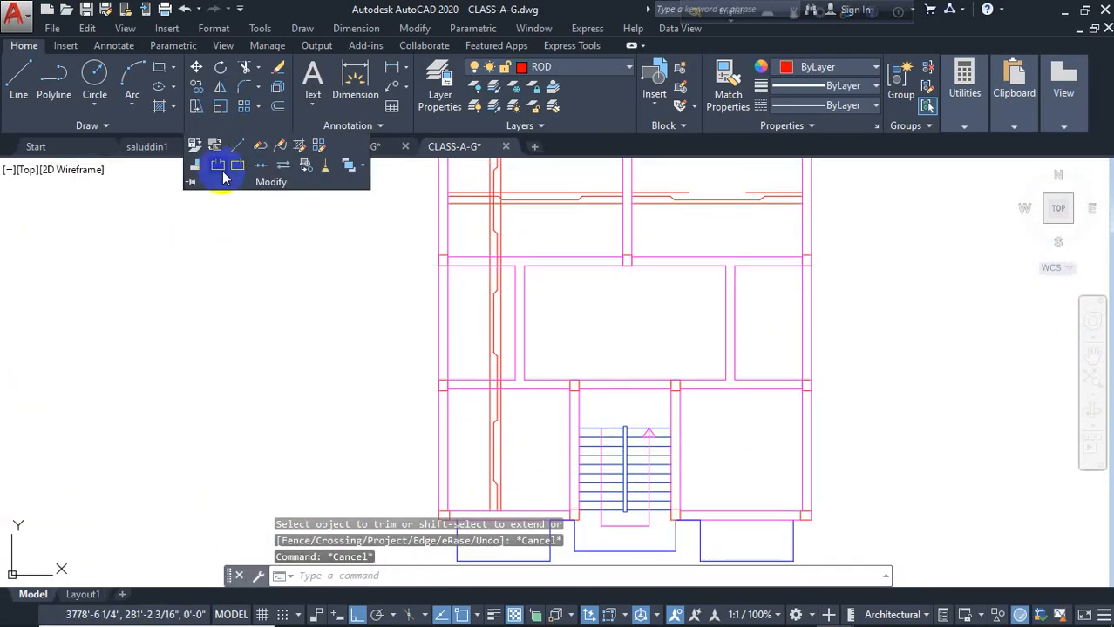
pyautogui.click(220, 171)
pyautogui.scroll(4, 482, 446)
pyautogui.click(471, 432)
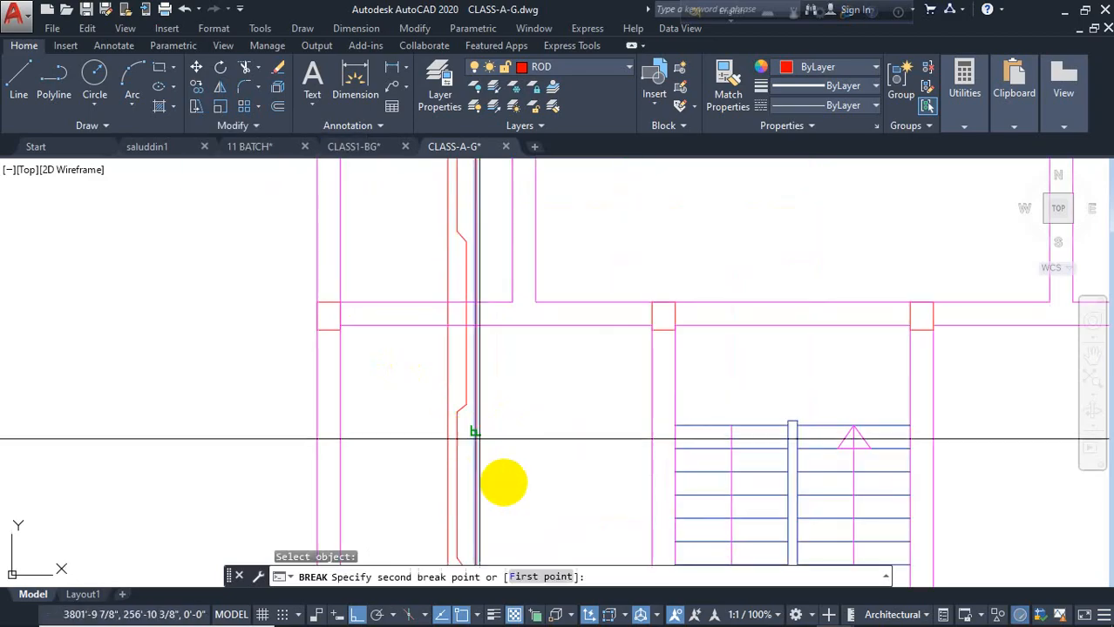
pyautogui.moveTo(516, 478); pyautogui.dragTo(515, 431, button='middle')
pyautogui.click(514, 460)
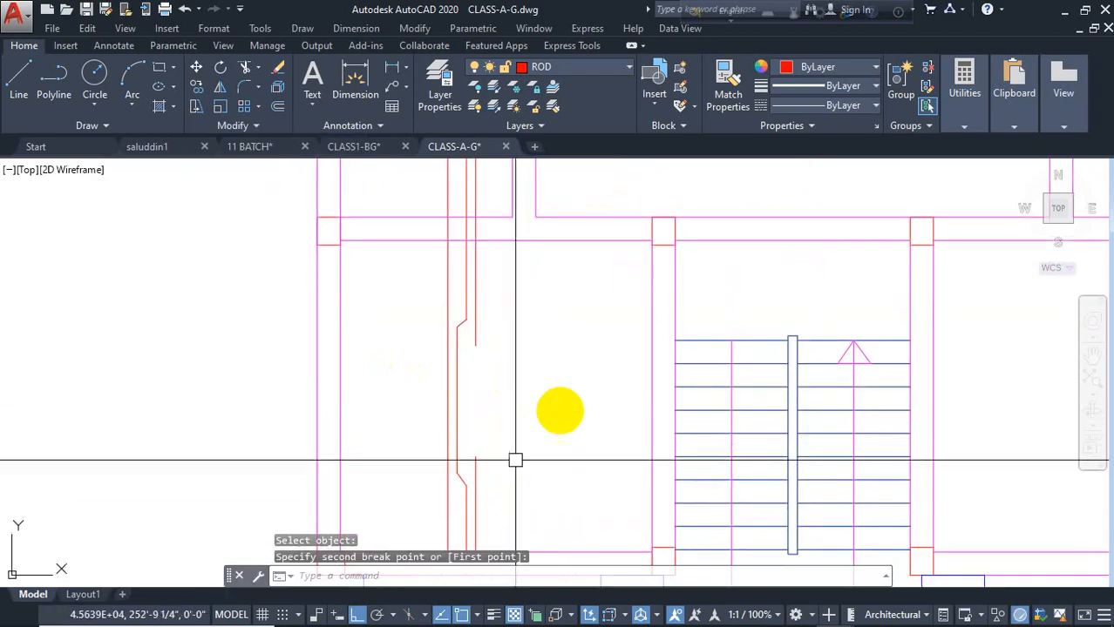
# - Break the rightmost vertical rod in the middle left bay, opening a gap between its two cranks
pyautogui.press('space')
pyautogui.moveTo(554, 353); pyautogui.dragTo(526, 574, button='middle')
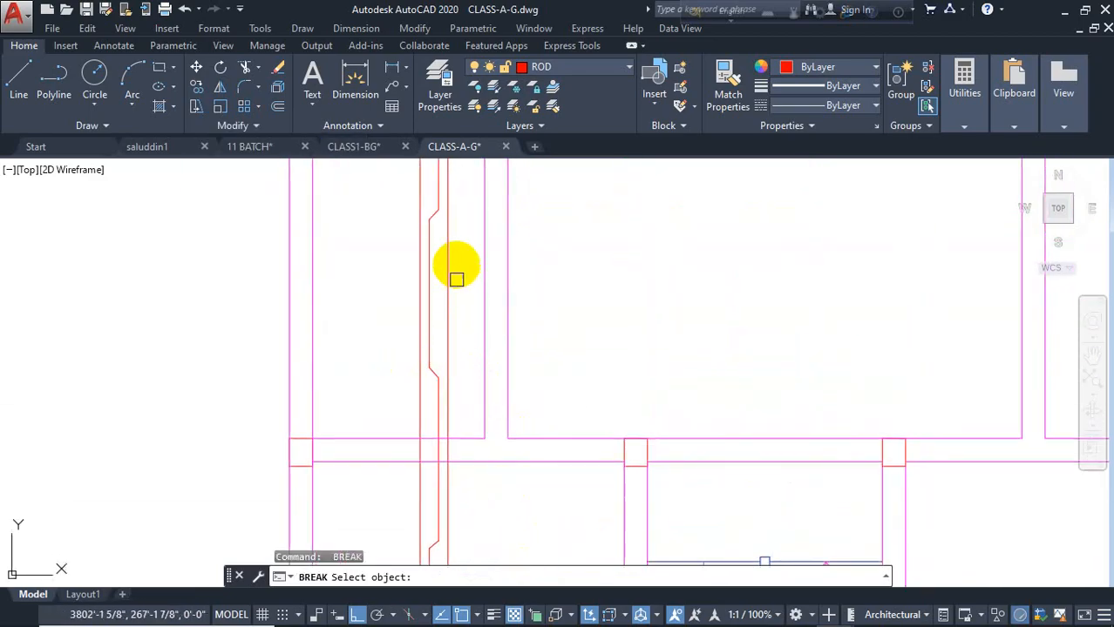
pyautogui.click(448, 238)
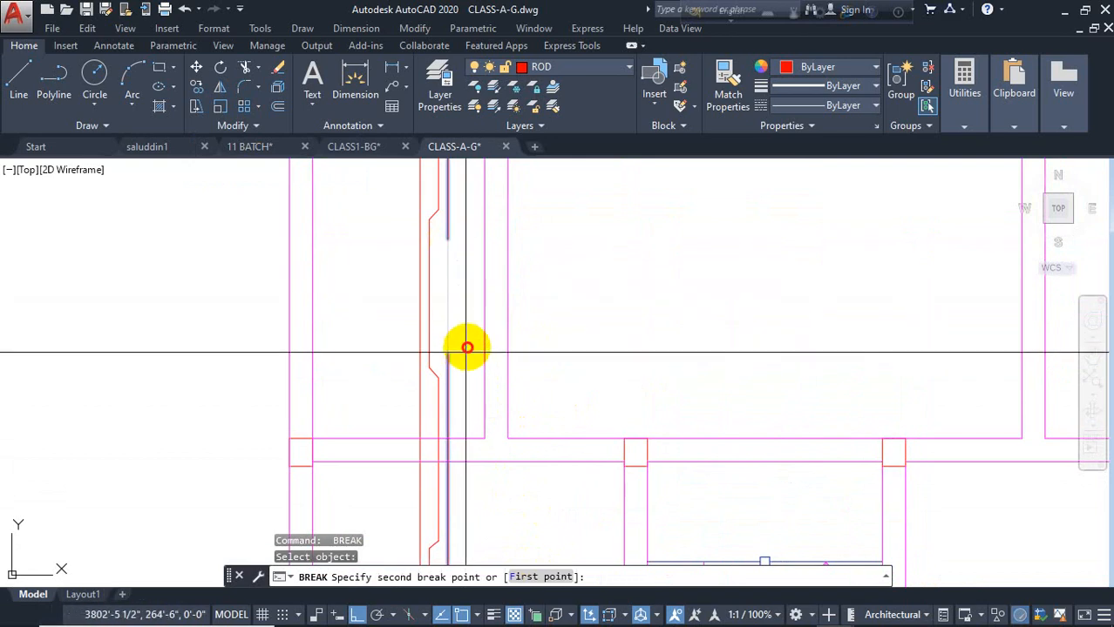
pyautogui.click(465, 352)
# - Break the rightmost vertical rod in the upper left bay, opening a gap between its two cranks
pyautogui.moveTo(623, 260); pyautogui.dragTo(608, 580, button='middle')
pyautogui.press('space')
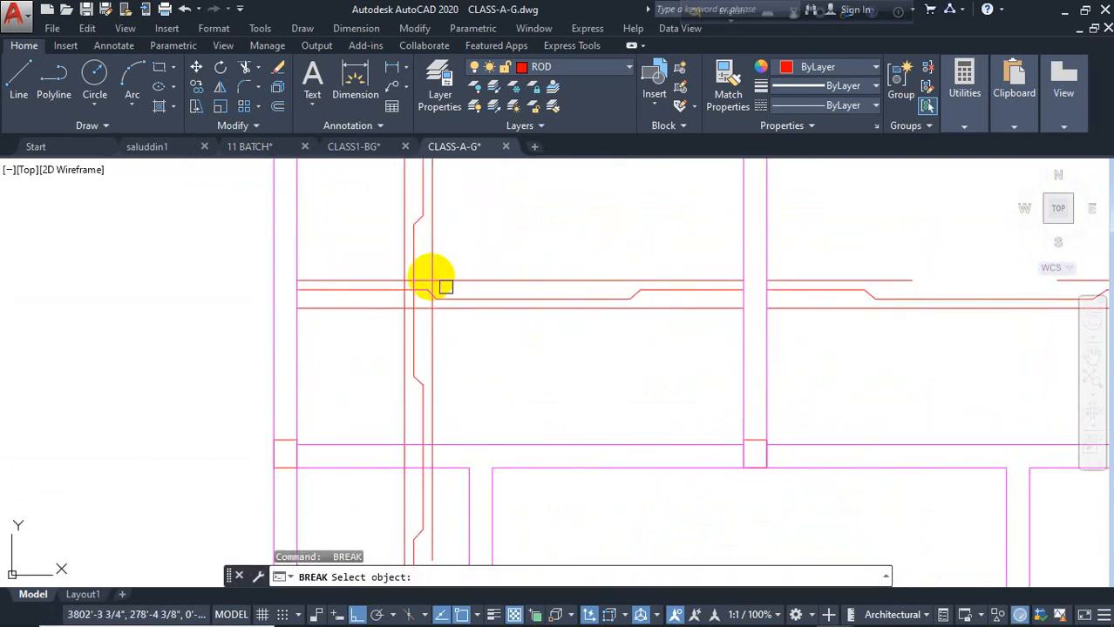
pyautogui.click(434, 243)
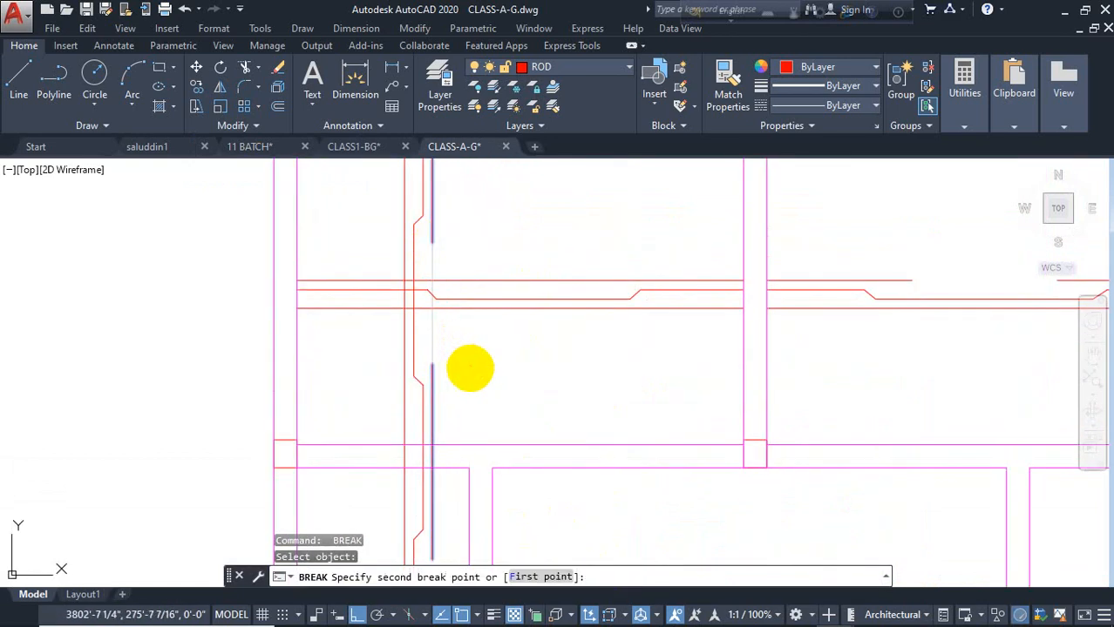
pyautogui.click(466, 366)
# - Break the uppermost horizontal rod in the upper left bay, opening a gap above the lowered part of the cranked bar
pyautogui.press('space')
pyautogui.click(458, 279)
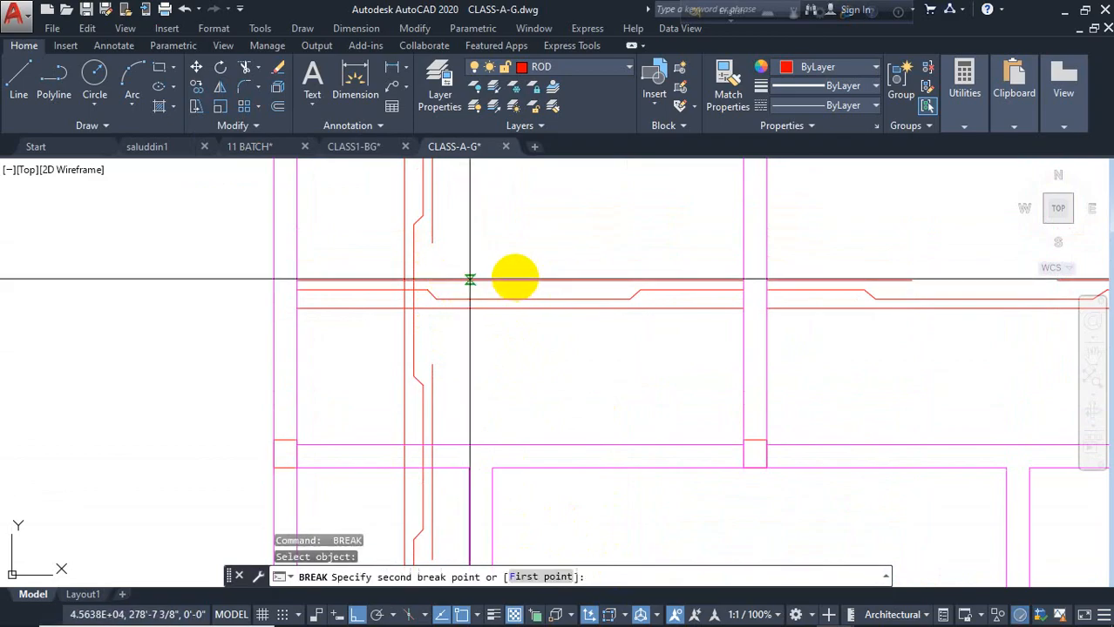
pyautogui.scroll(-4, 514, 367)
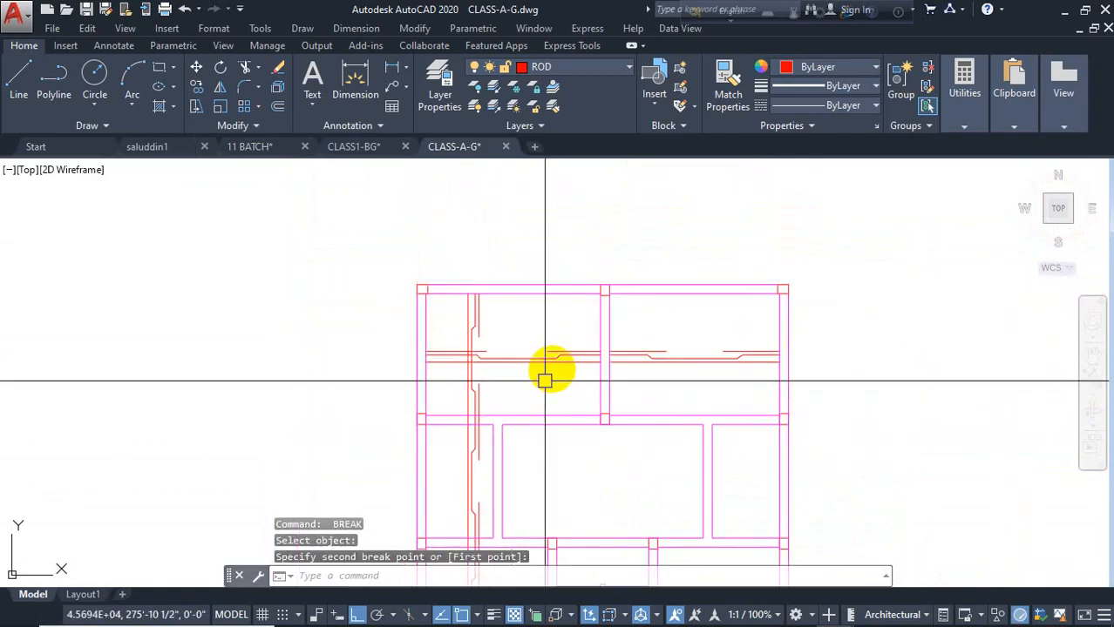
pyautogui.press('Escape')
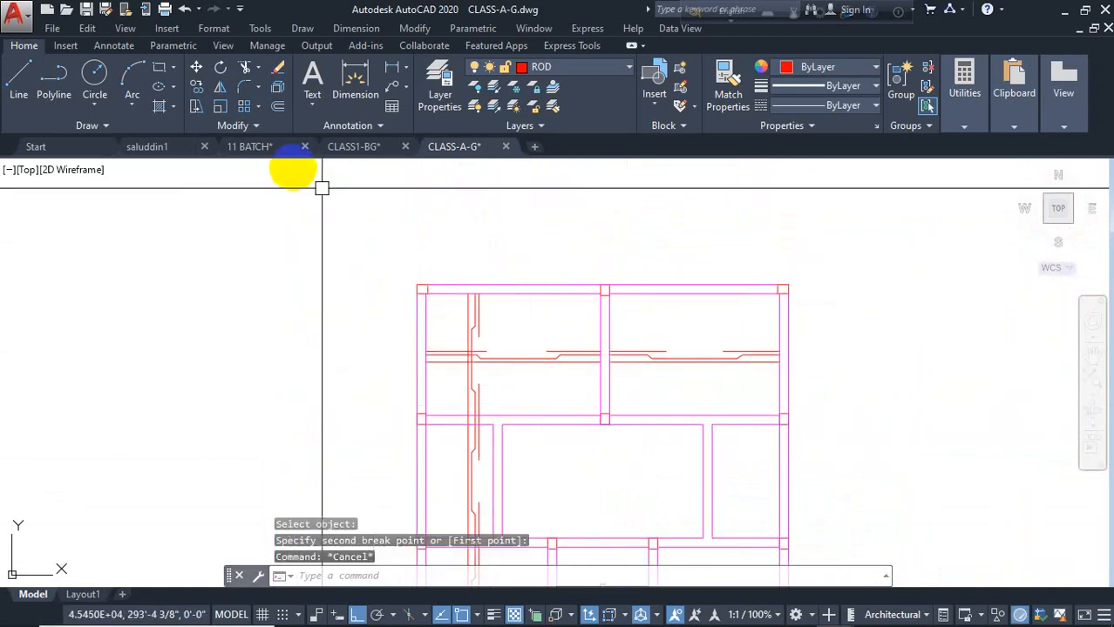
pyautogui.click(252, 128)
pyautogui.click(217, 168)
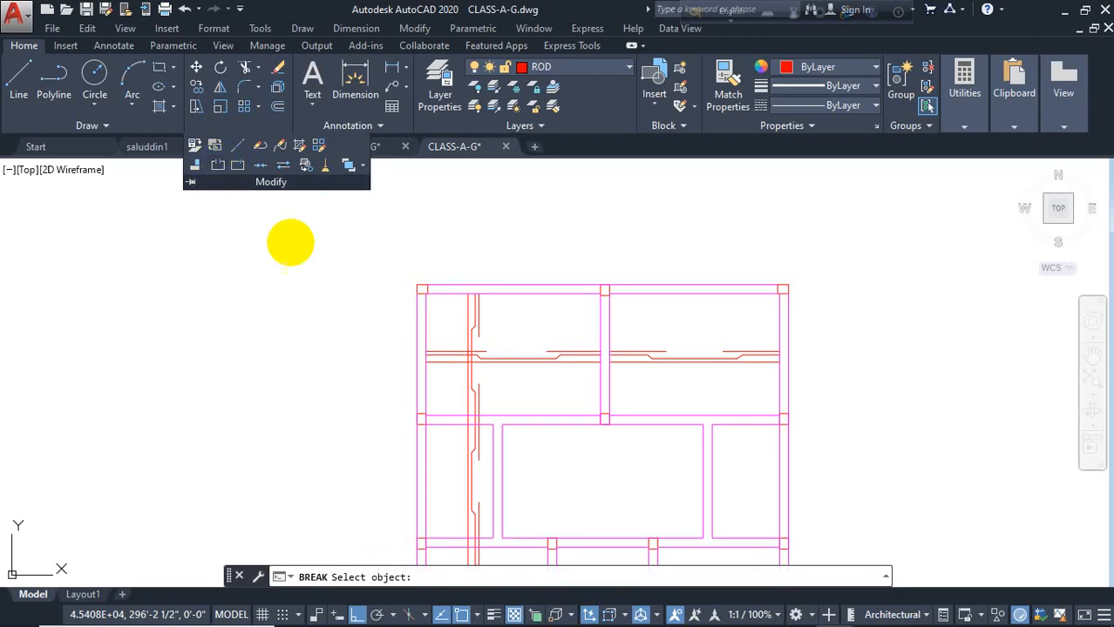
pyautogui.press('Escape')
pyautogui.press('Escape')
pyautogui.press('Escape')
pyautogui.press('Escape')
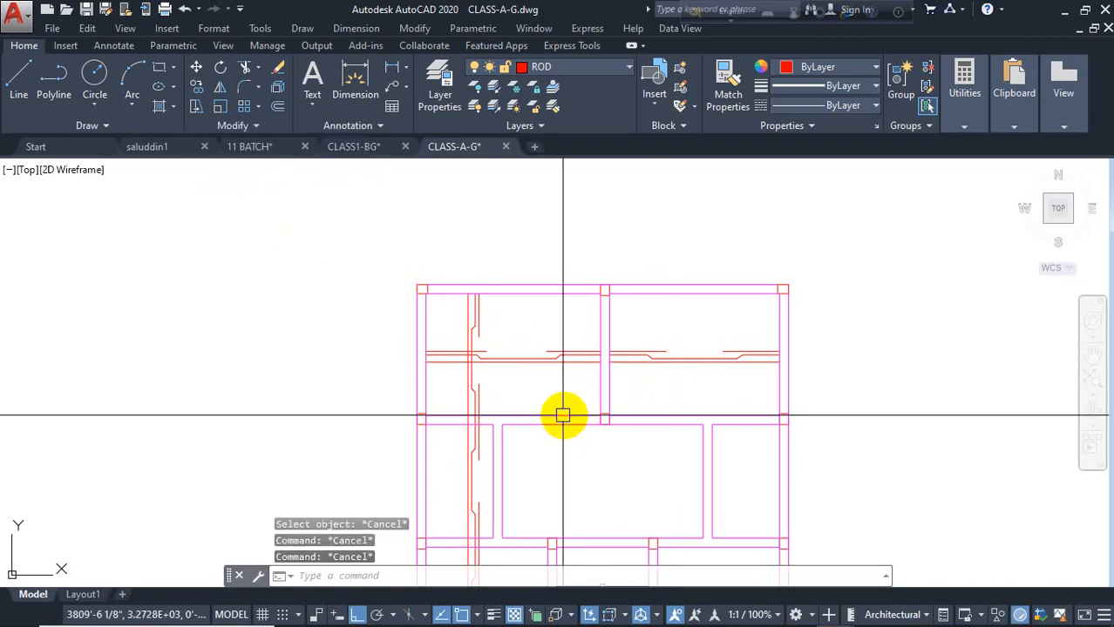
# - Extend the horizontal rods across the central vertical beam between the two upper bays
pyautogui.write('EX')
pyautogui.press('Return')
pyautogui.scroll(4, 602, 371)
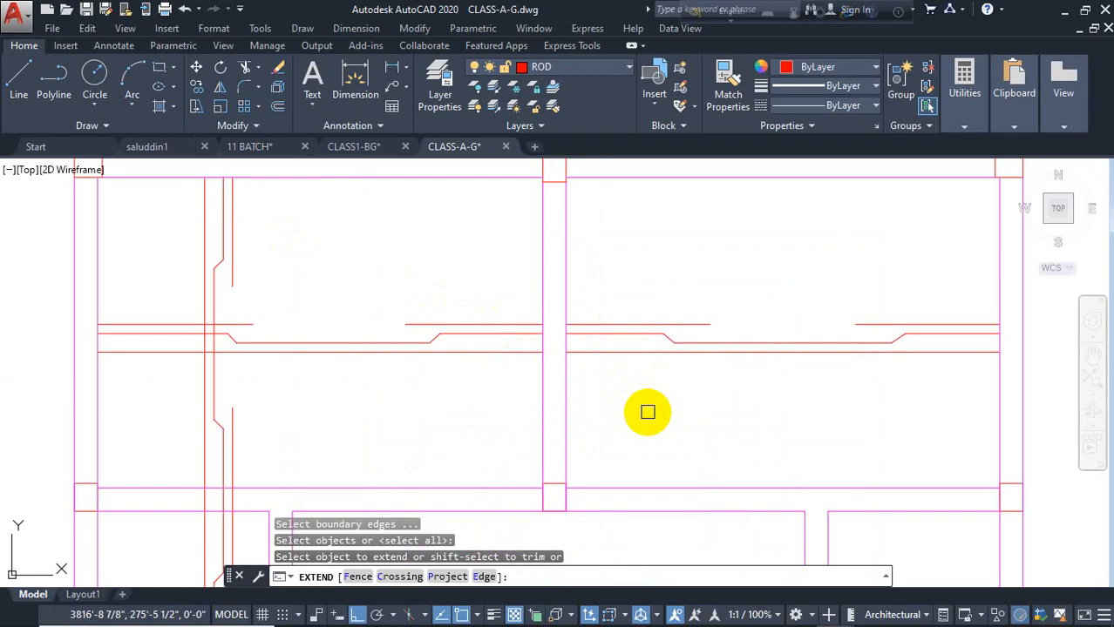
pyautogui.scroll(2, 641, 384)
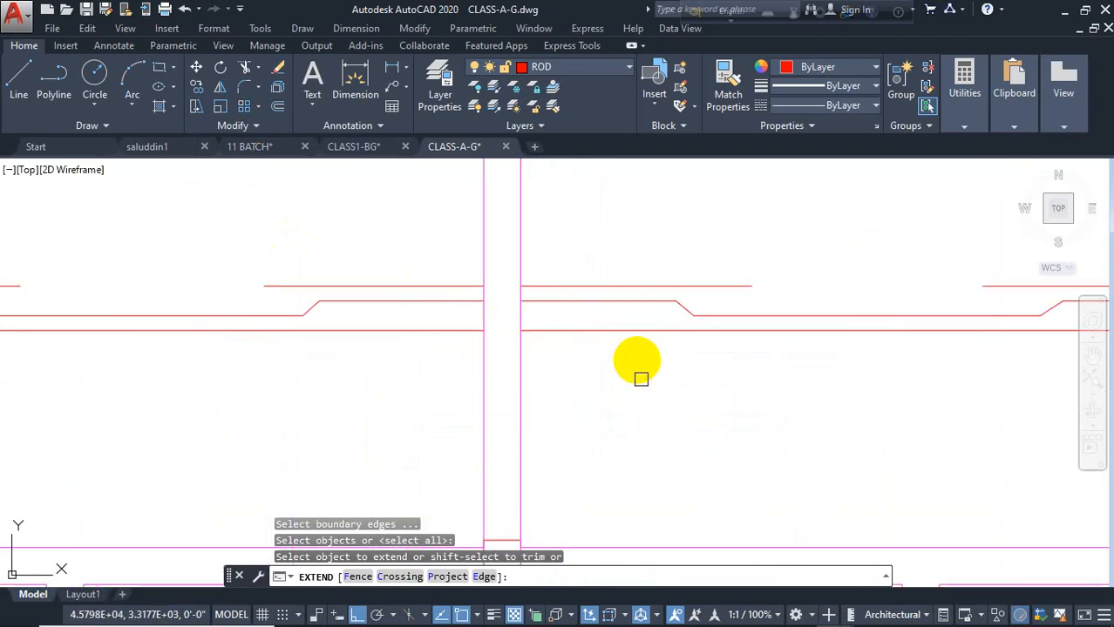
pyautogui.click(558, 285)
pyautogui.click(541, 320)
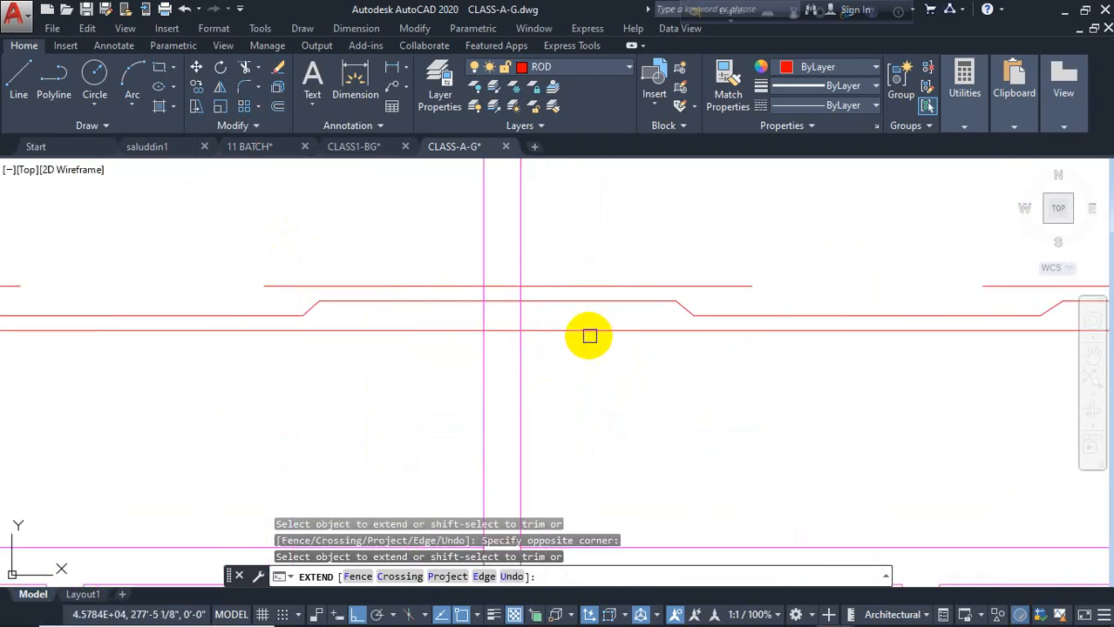
# - Extend the horizontal rods of the upper right bay to the outer edge of the right beam
pyautogui.moveTo(901, 435)
pyautogui.mouseDown(button='middle')
pyautogui.moveTo(585, 420)
pyautogui.moveTo(445, 427)
pyautogui.mouseUp(button='middle')
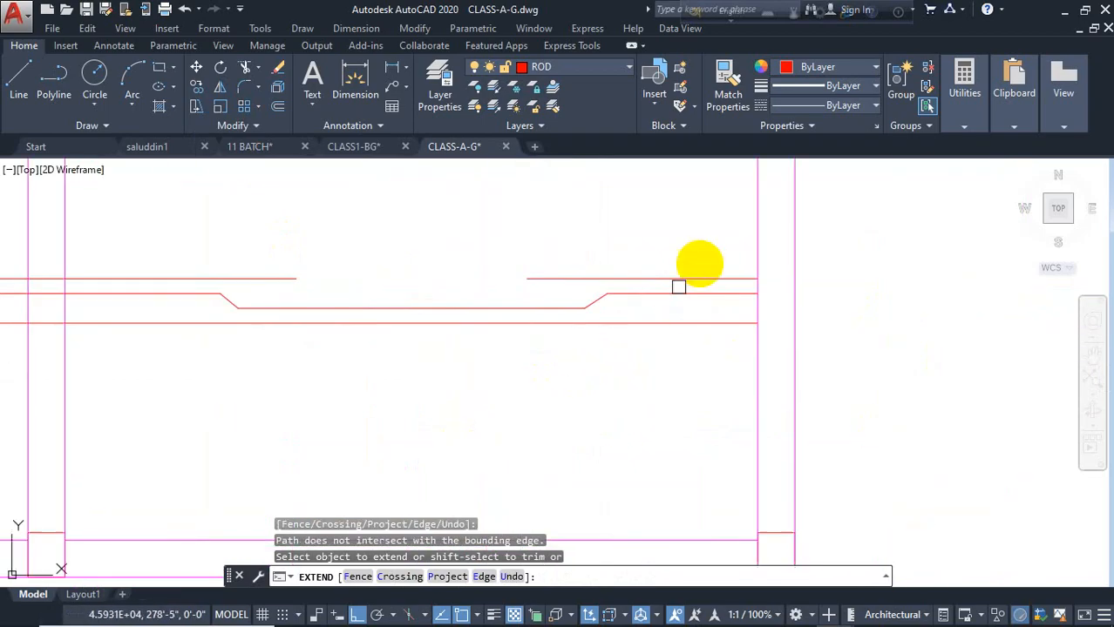
pyautogui.click(733, 247)
pyautogui.click(729, 361)
pyautogui.scroll(-6, 767, 357)
pyautogui.scroll(4, 523, 274)
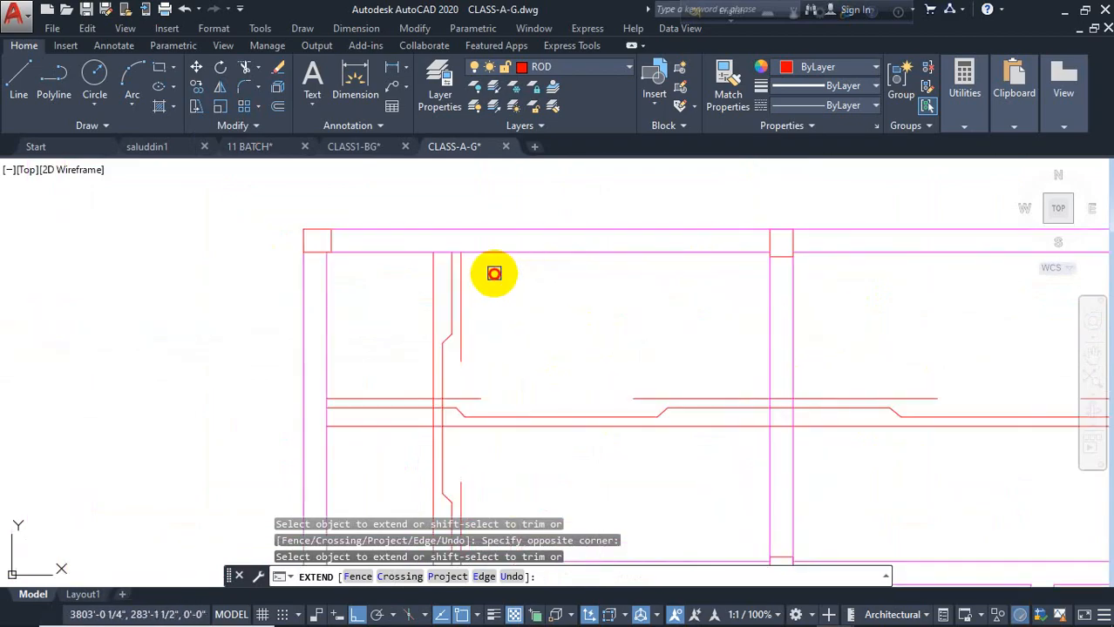
# - Extend the vertical rods to the top beam's outer edge and the horizontal rods to the left beam's outer edge
pyautogui.click(494, 274)
pyautogui.click(411, 271)
pyautogui.click(350, 370)
pyautogui.click(351, 483)
# - Extend the lower ends of the vertical rods across the bottom beam to the blue projection outline
pyautogui.moveTo(364, 483); pyautogui.dragTo(366, 171, button='middle')
pyautogui.scroll(-2, 652, 370)
pyautogui.moveTo(664, 413); pyautogui.dragTo(685, 195, button='middle')
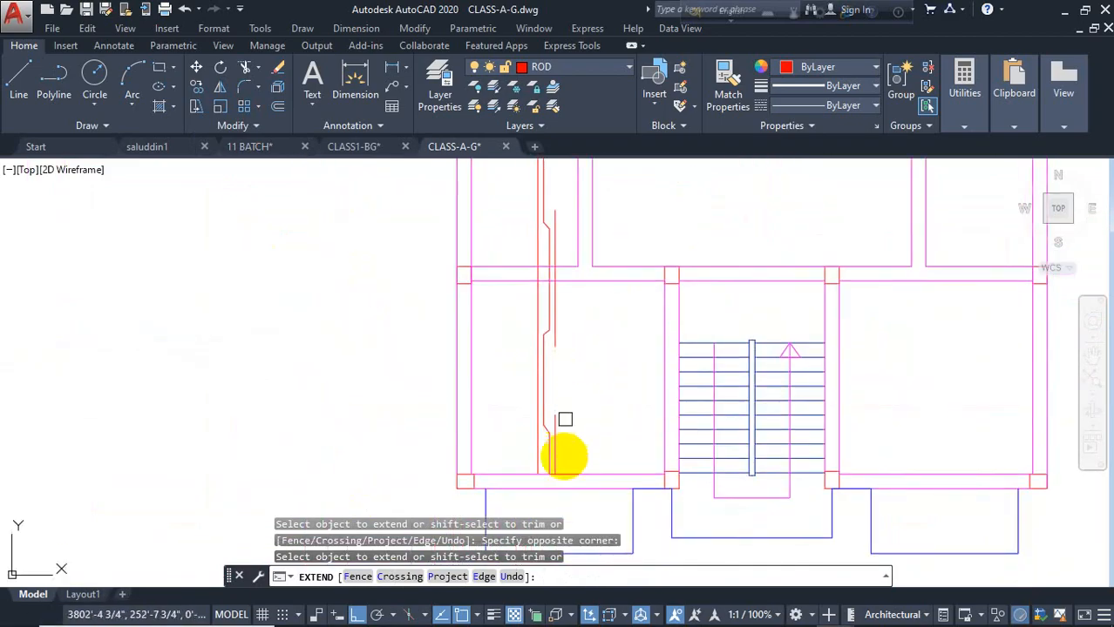
pyautogui.moveTo(606, 440); pyautogui.dragTo(646, 247, button='middle')
pyautogui.scroll(4, 598, 364)
pyautogui.click(587, 367)
pyautogui.click(420, 380)
pyautogui.click(630, 261)
pyautogui.click(462, 274)
pyautogui.press('Escape')
# - Offset the extra top bar crossing the bottom beam 4 inches to the right
pyautogui.scroll(-2, 467, 376)
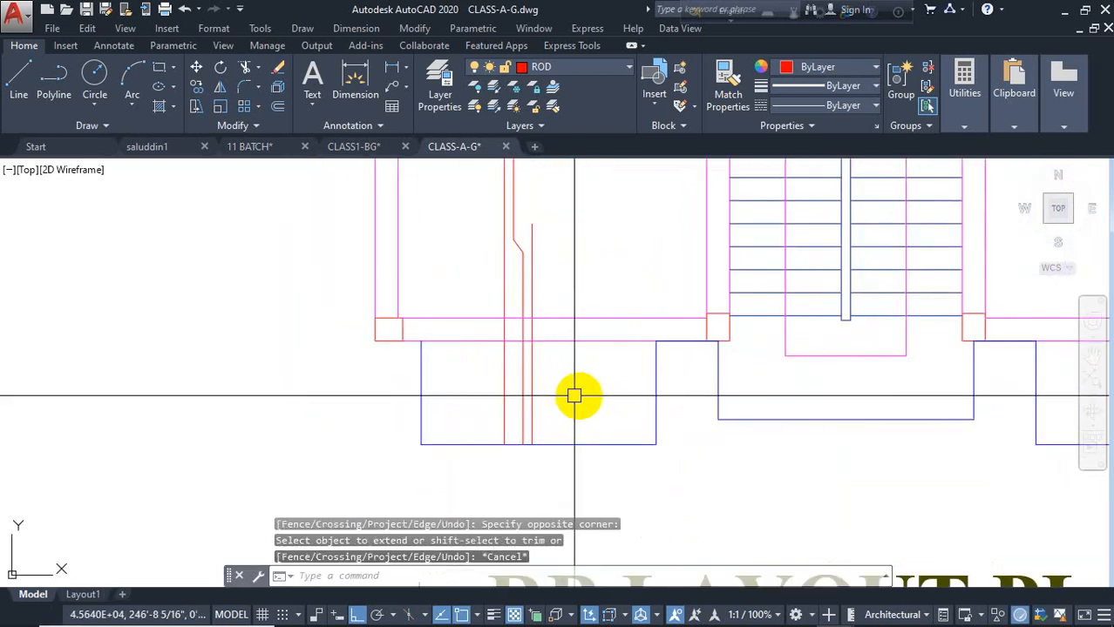
pyautogui.write('o')
pyautogui.press('Return')
pyautogui.write('4')
pyautogui.press('Return')
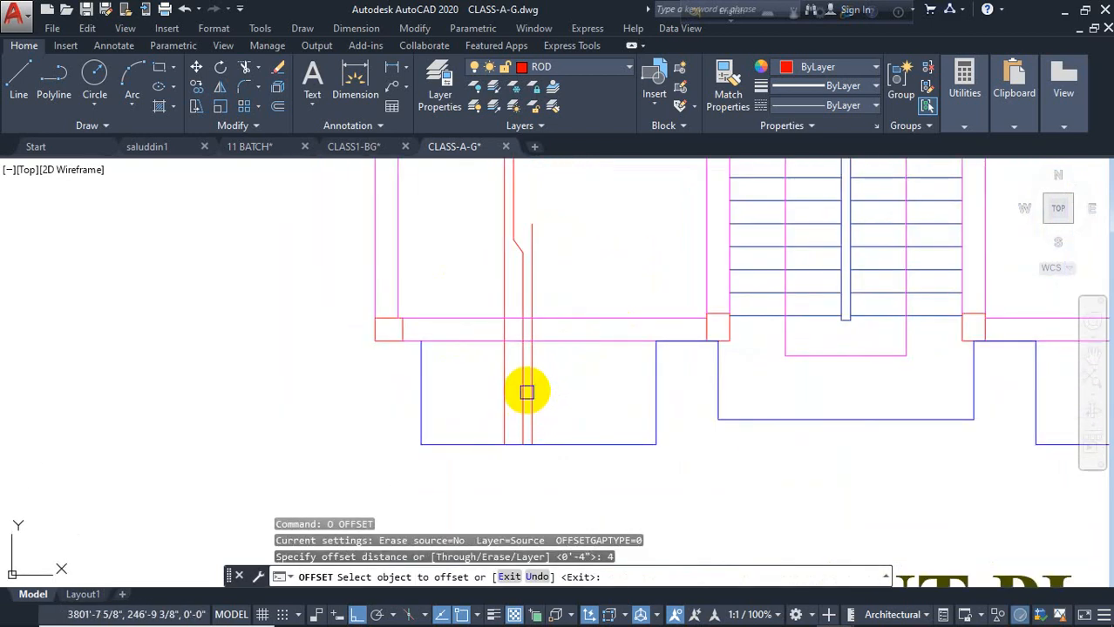
pyautogui.click(532, 393)
pyautogui.click(620, 411)
pyautogui.press('Escape')
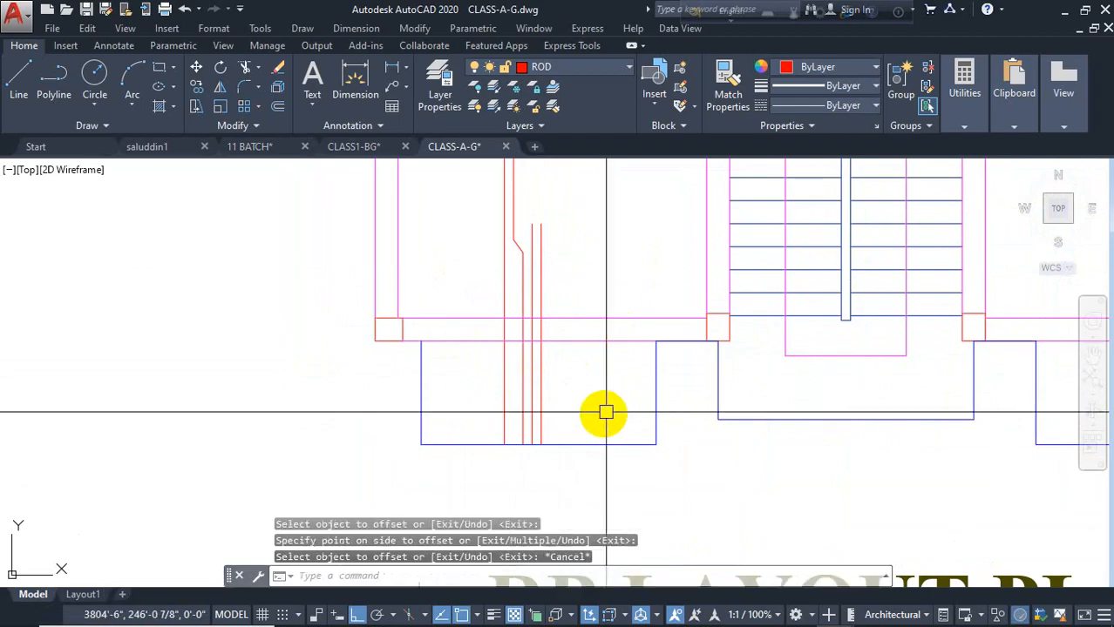
# - Offset the vertical extra top bars crossing the two intermediate beams 4 inches to the right
pyautogui.scroll(-3, 556, 446)
pyautogui.moveTo(572, 348); pyautogui.dragTo(547, 464, button='middle')
pyautogui.scroll(2, 519, 406)
pyautogui.write('o')
pyautogui.press('Return')
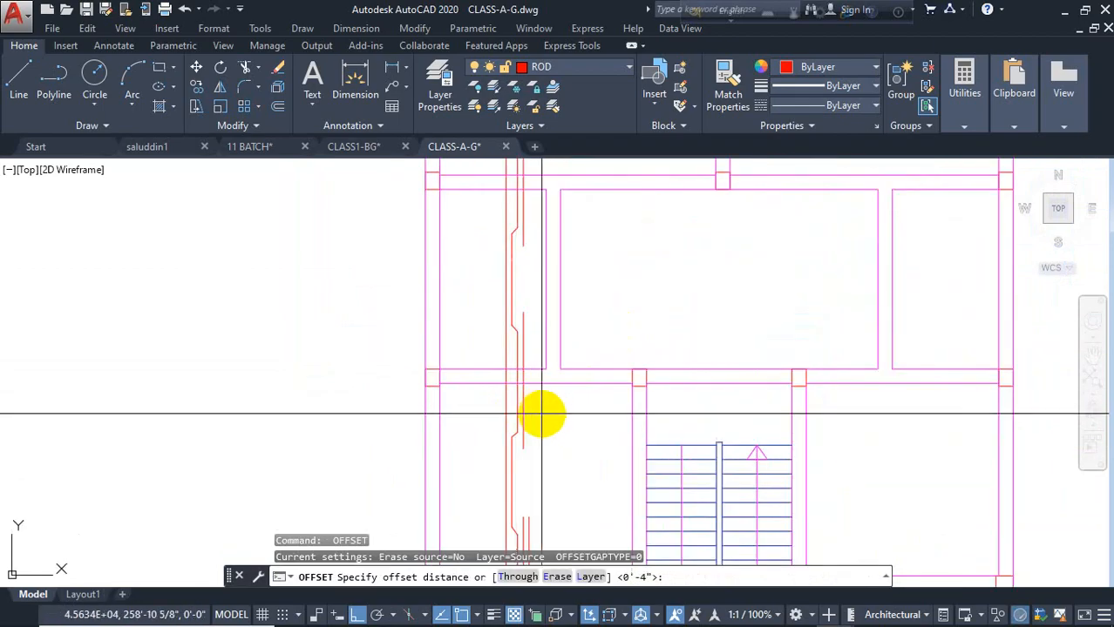
pyautogui.press('Return')
pyautogui.click(529, 418)
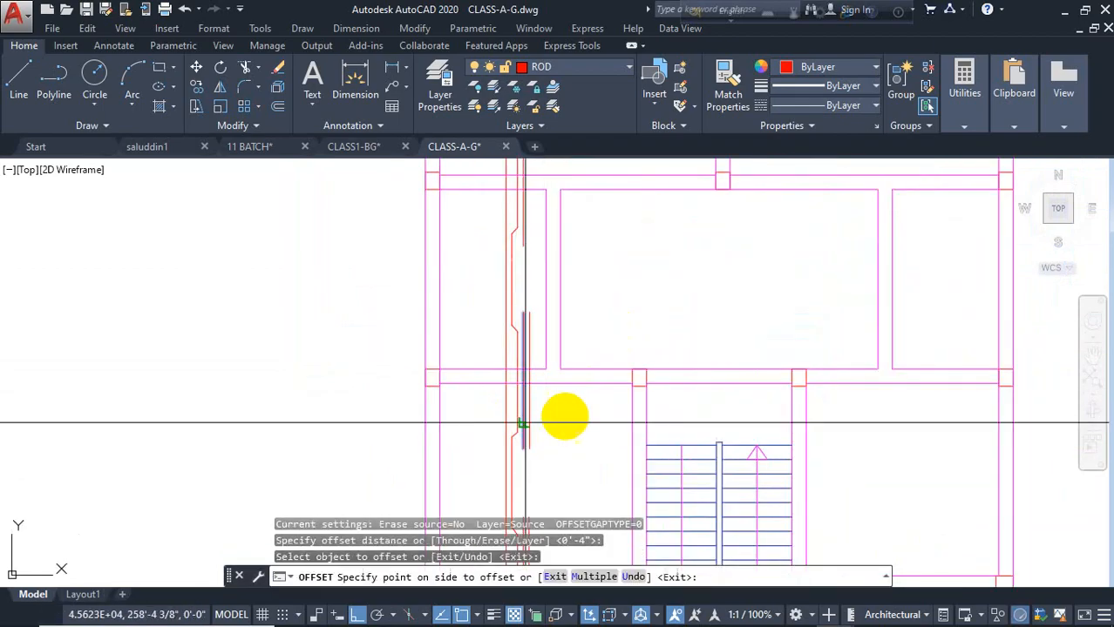
pyautogui.click(610, 388)
pyautogui.moveTo(541, 160); pyautogui.dragTo(521, 310, button='middle')
pyautogui.click(505, 283)
pyautogui.click(567, 295)
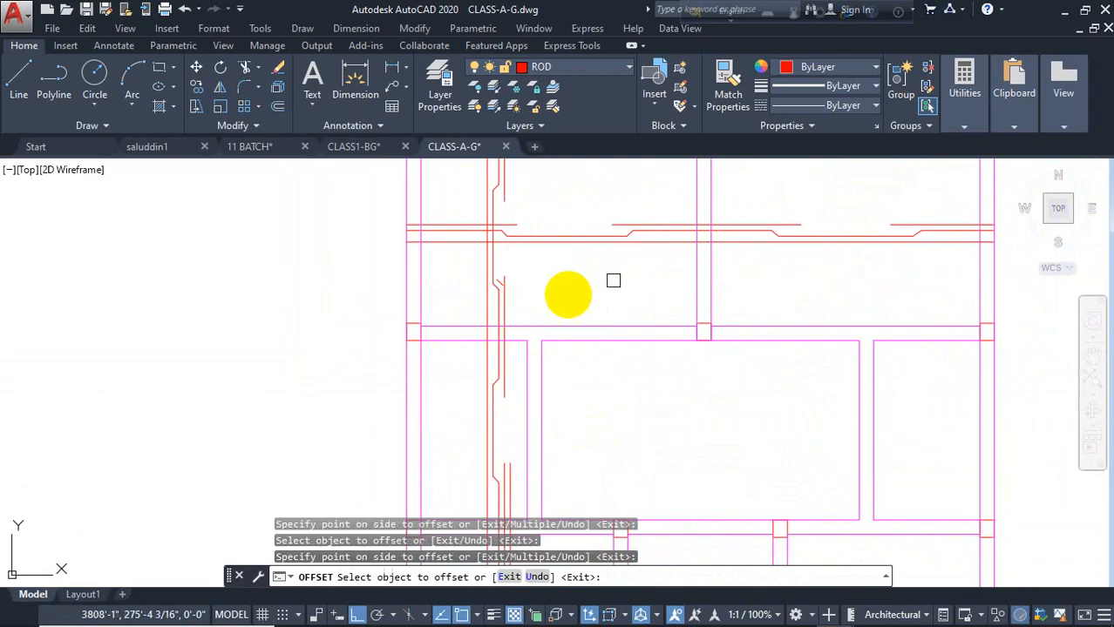
# - Delete the stray short diagonal line beside the vertical rod's crank in the upper left bay
pyautogui.scroll(2, 511, 277)
pyautogui.press('Escape')
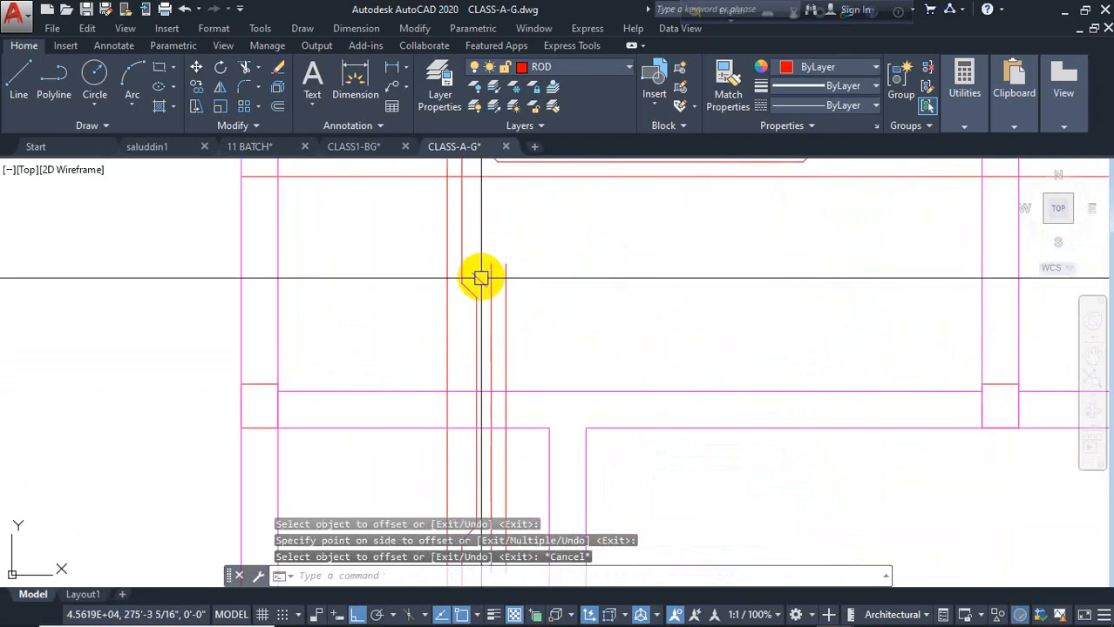
pyautogui.click(479, 280)
pyautogui.press('Delete')
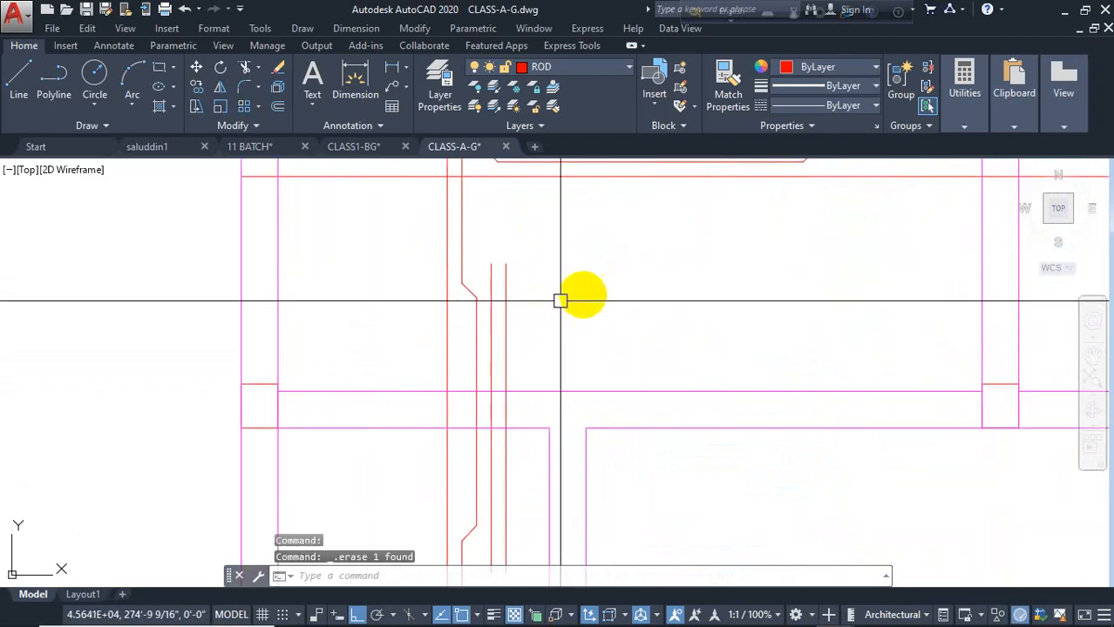
# - Offset the horizontal extra top bar crossing the central beam between the upper bays 4 inches upward
pyautogui.write('o')
pyautogui.press('Return')
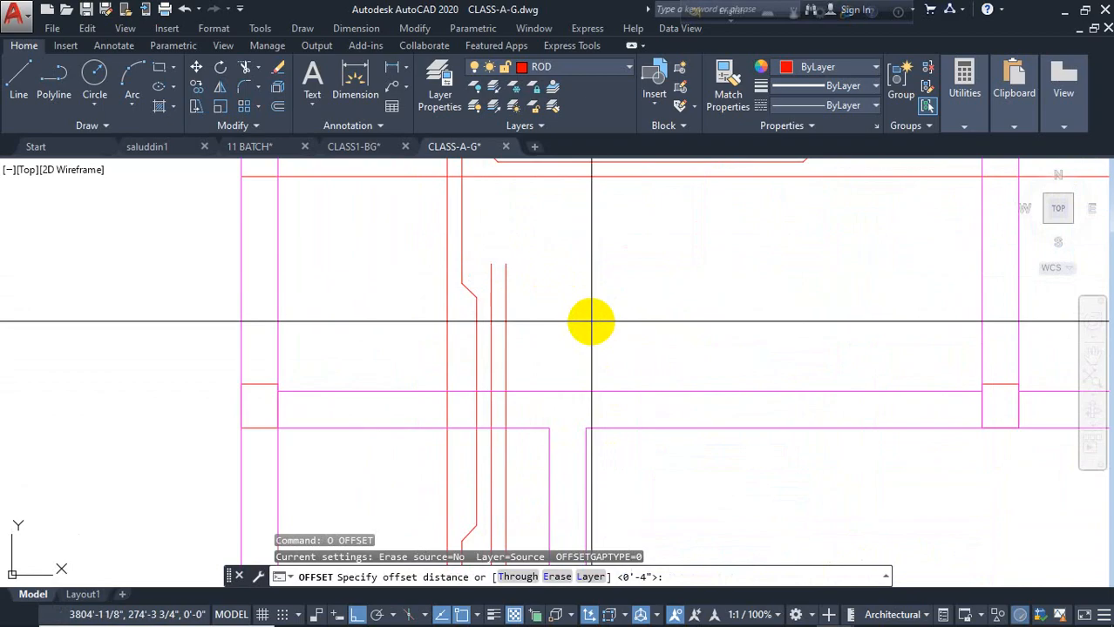
pyautogui.write('4')
pyautogui.press('Return')
pyautogui.scroll(-3, 516, 378)
pyautogui.moveTo(517, 378); pyautogui.dragTo(594, 419, button='middle')
pyautogui.scroll(2, 523, 334)
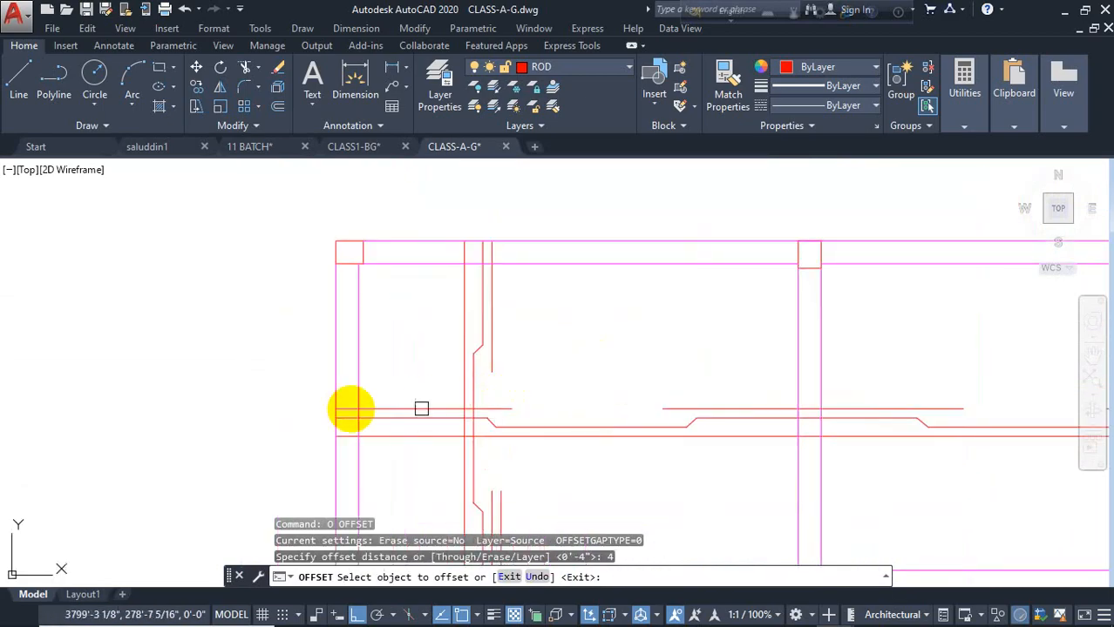
pyautogui.scroll(-2, 527, 283)
pyautogui.moveTo(775, 415); pyautogui.dragTo(764, 343, button='middle')
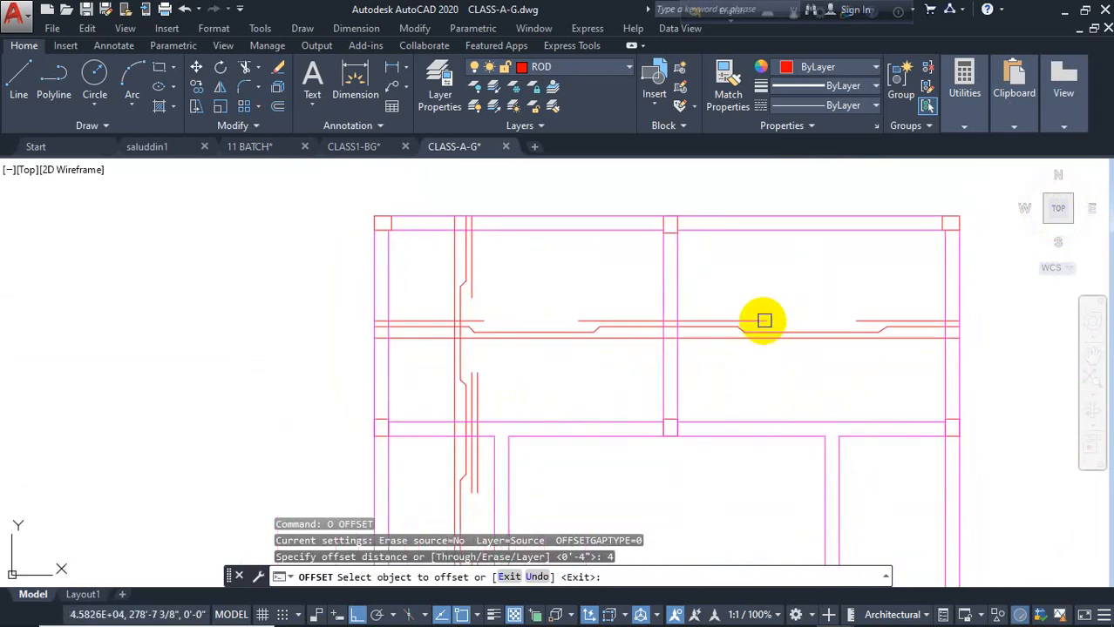
pyautogui.click(764, 321)
pyautogui.click(608, 319)
pyautogui.click(649, 235)
pyautogui.scroll(-2, 842, 332)
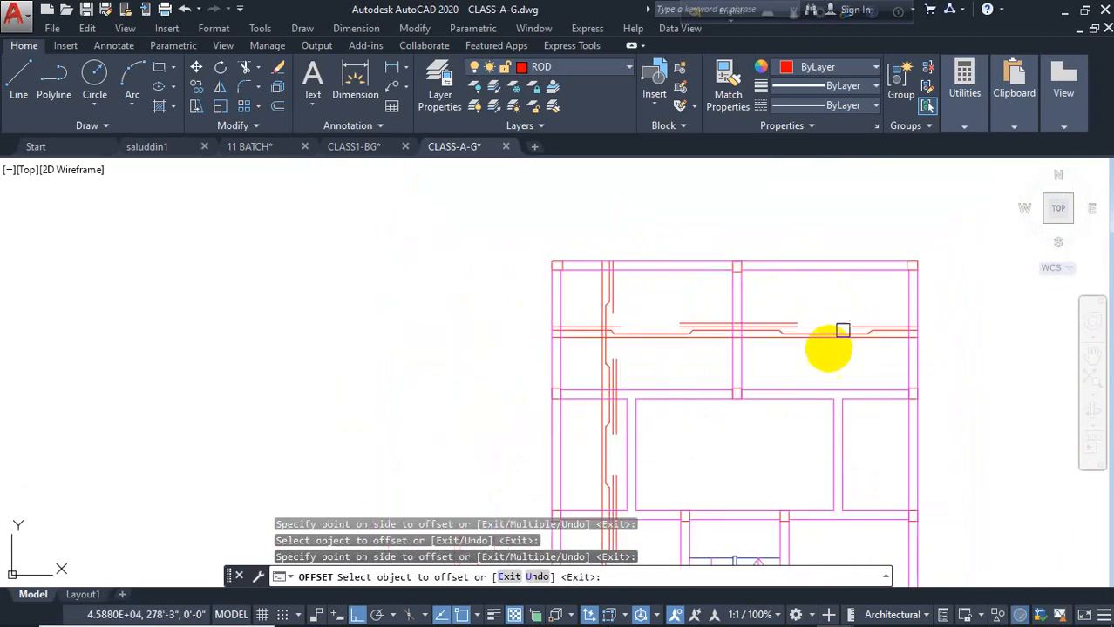
pyautogui.moveTo(790, 383); pyautogui.dragTo(771, 244, button='middle')
pyautogui.moveTo(608, 453); pyautogui.dragTo(615, 325, button='middle')
pyautogui.scroll(4, 606, 431)
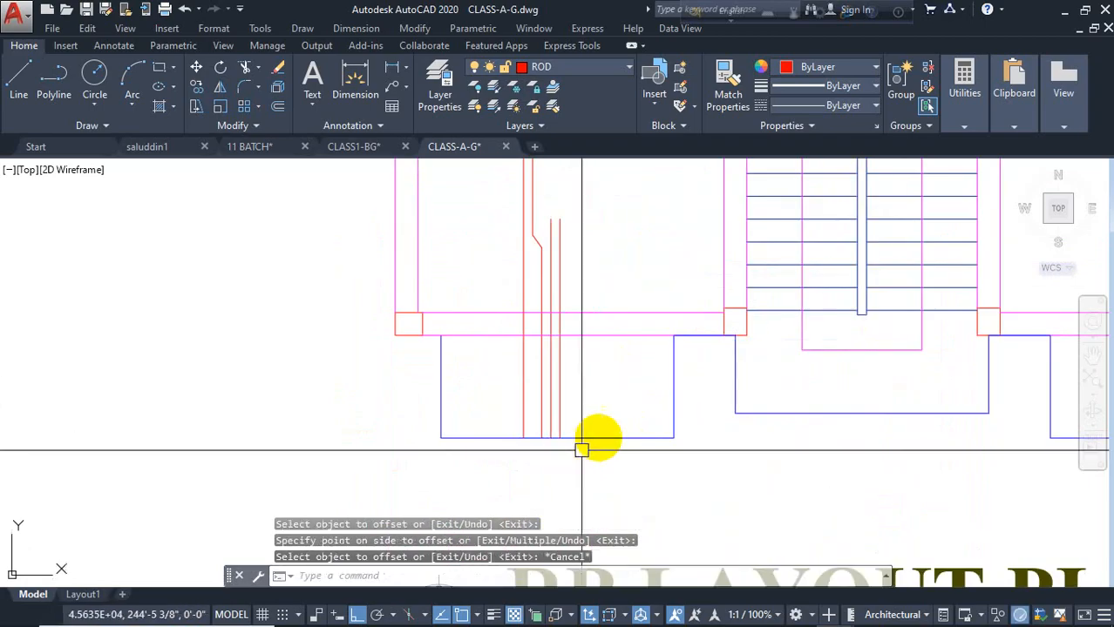
pyautogui.press('Escape')
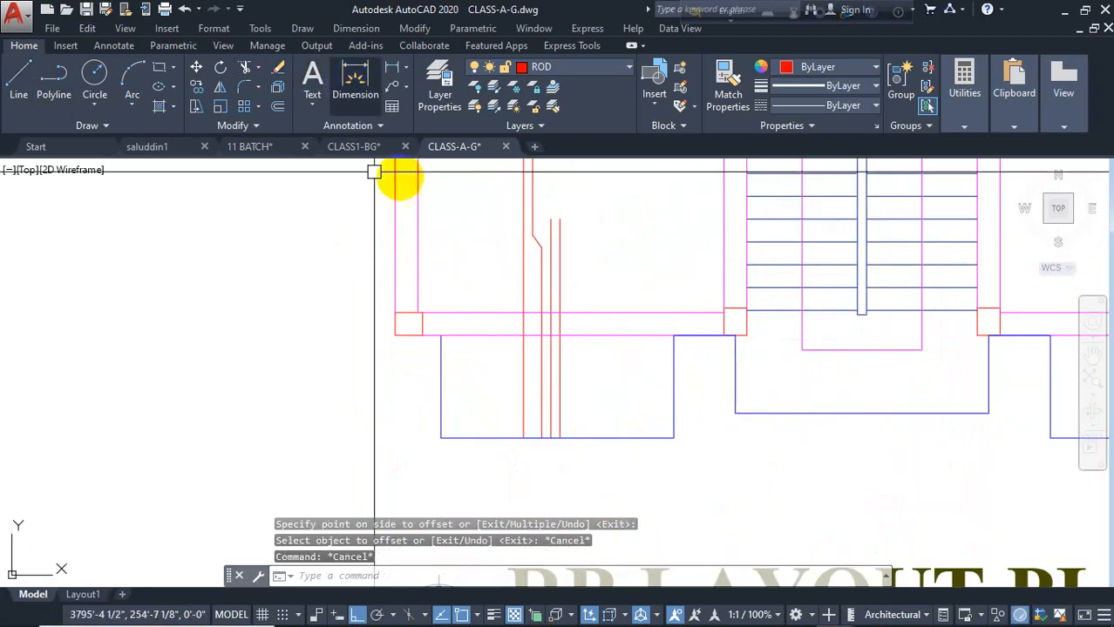
pyautogui.scroll(-8, 249, 241)
pyautogui.moveTo(281, 301); pyautogui.dragTo(480, 349, button='middle')
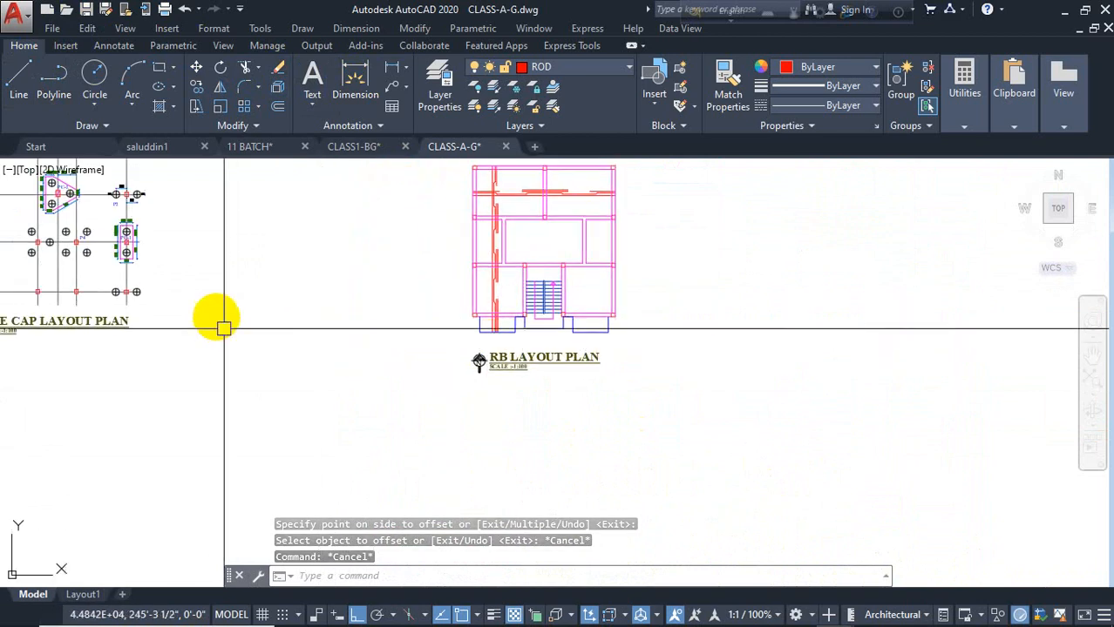
pyautogui.moveTo(216, 318); pyautogui.dragTo(253, 371, button='middle')
pyautogui.moveTo(190, 307); pyautogui.dragTo(222, 339, button='middle')
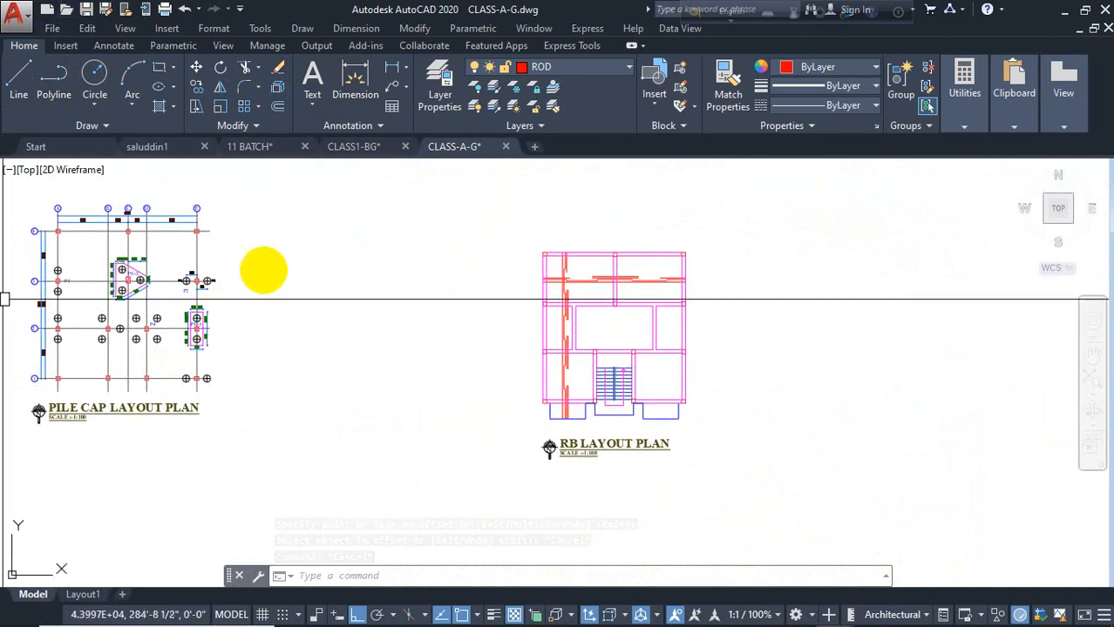
pyautogui.scroll(6, 529, 281)
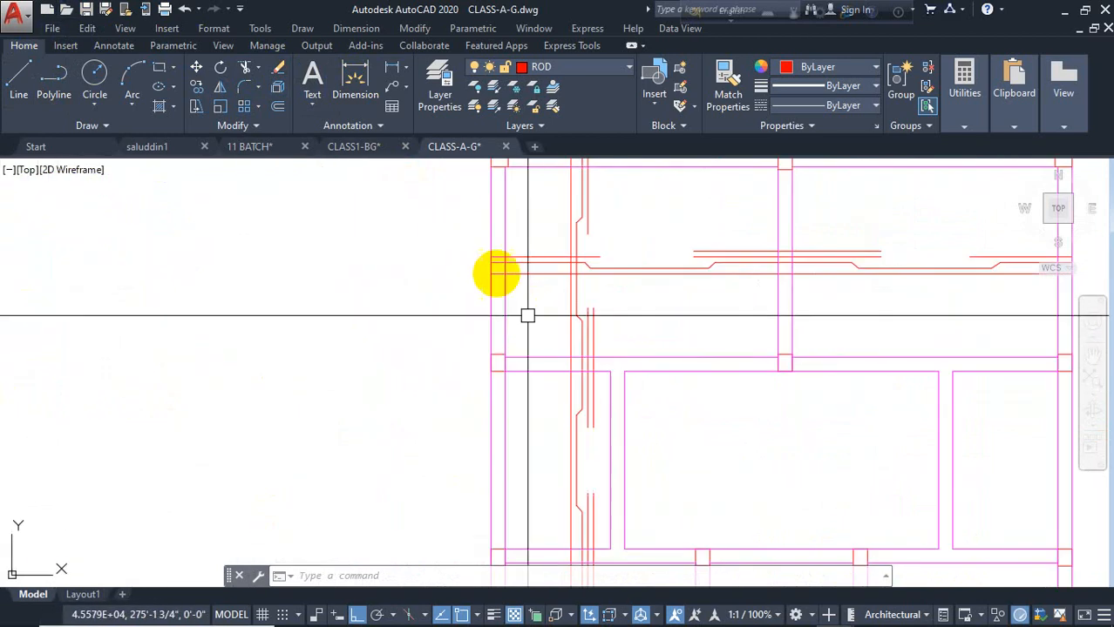
# - Copy the general note block beside the SLAB LAYOUT PLAN to the lower left corner of the RB LAYOUT PLAN
pyautogui.press('Escape')
pyautogui.press('Escape')
pyautogui.scroll(-8, 173, 367)
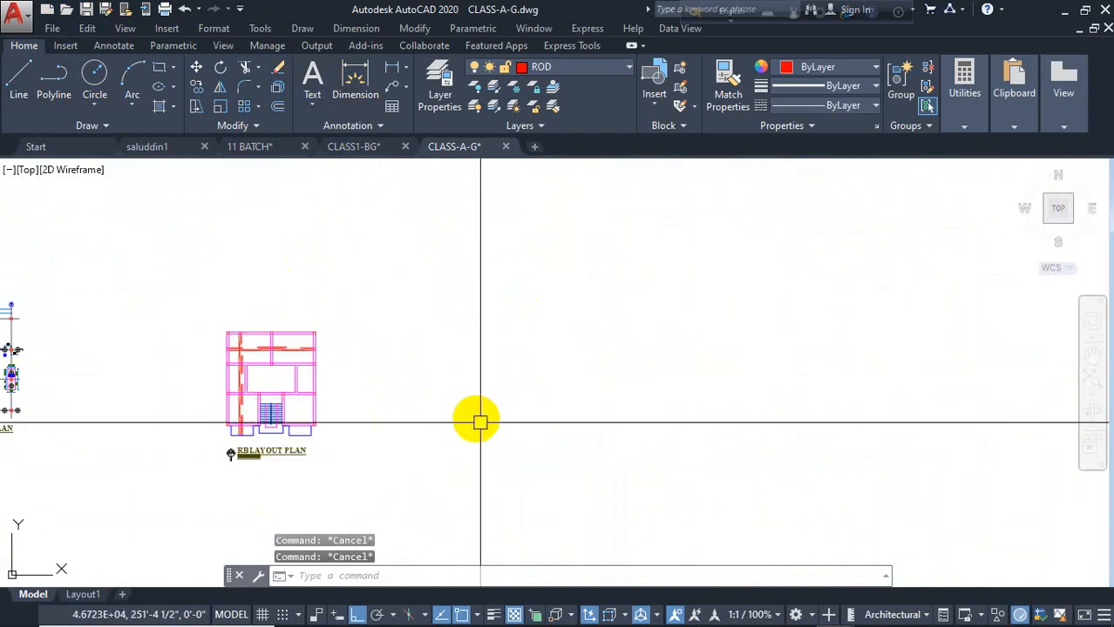
pyautogui.scroll(-6, 552, 277)
pyautogui.moveTo(604, 286); pyautogui.dragTo(531, 364, button='middle')
pyautogui.scroll(8, 618, 300)
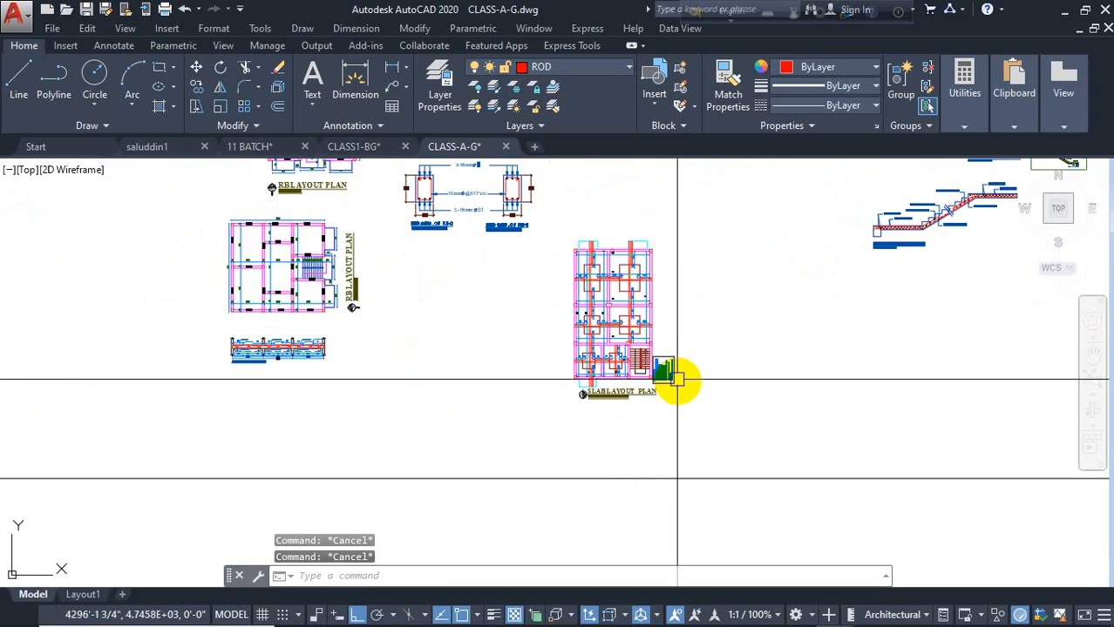
pyautogui.scroll(5, 660, 368)
pyautogui.click(673, 384)
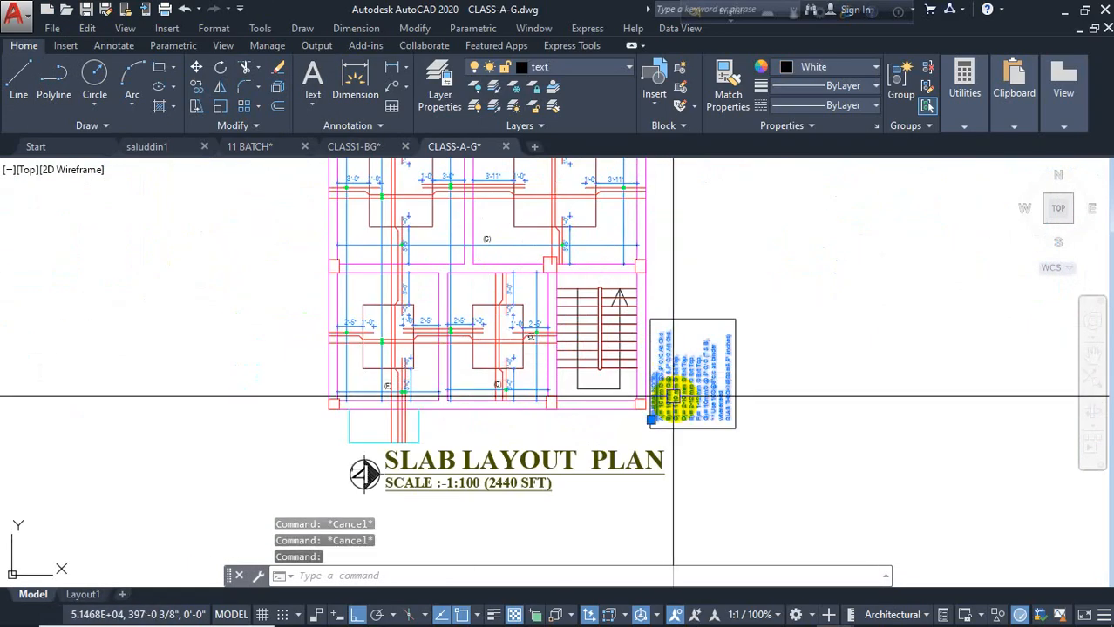
pyautogui.write('co')
pyautogui.press('Return')
pyautogui.click(712, 390)
pyautogui.scroll(-6, 835, 265)
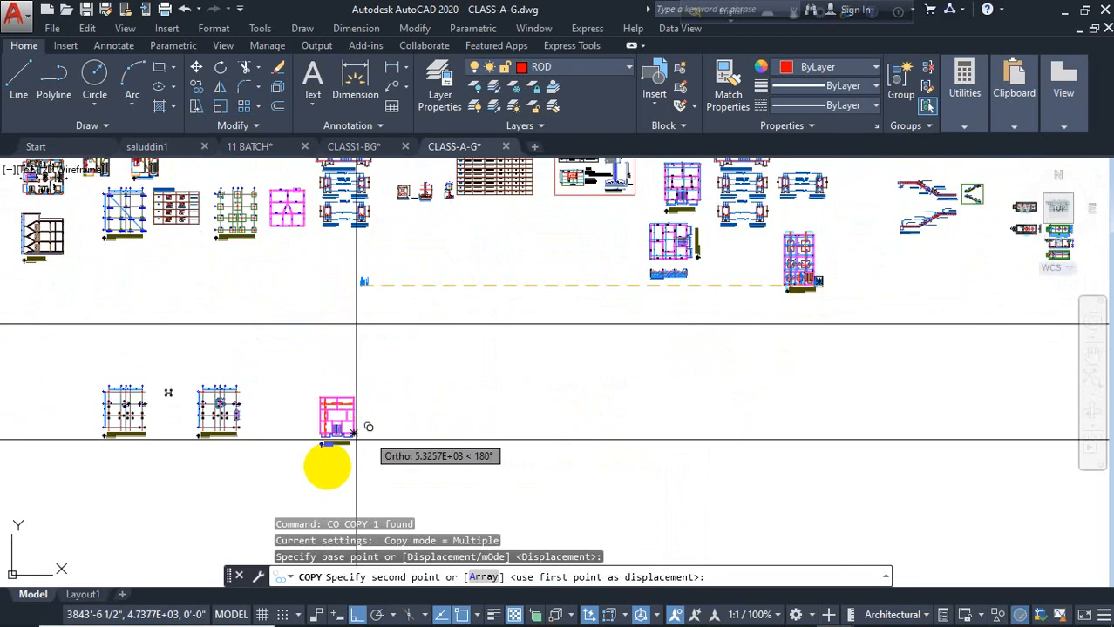
pyautogui.scroll(8, 357, 440)
pyautogui.click(341, 430)
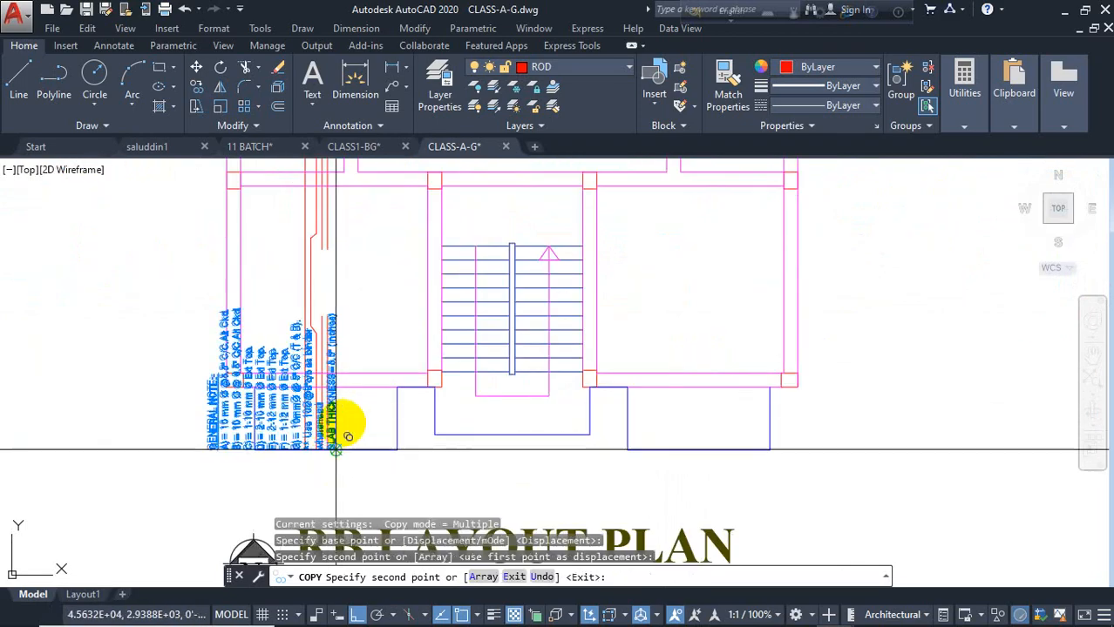
pyautogui.press('Return')
pyautogui.write('ro')
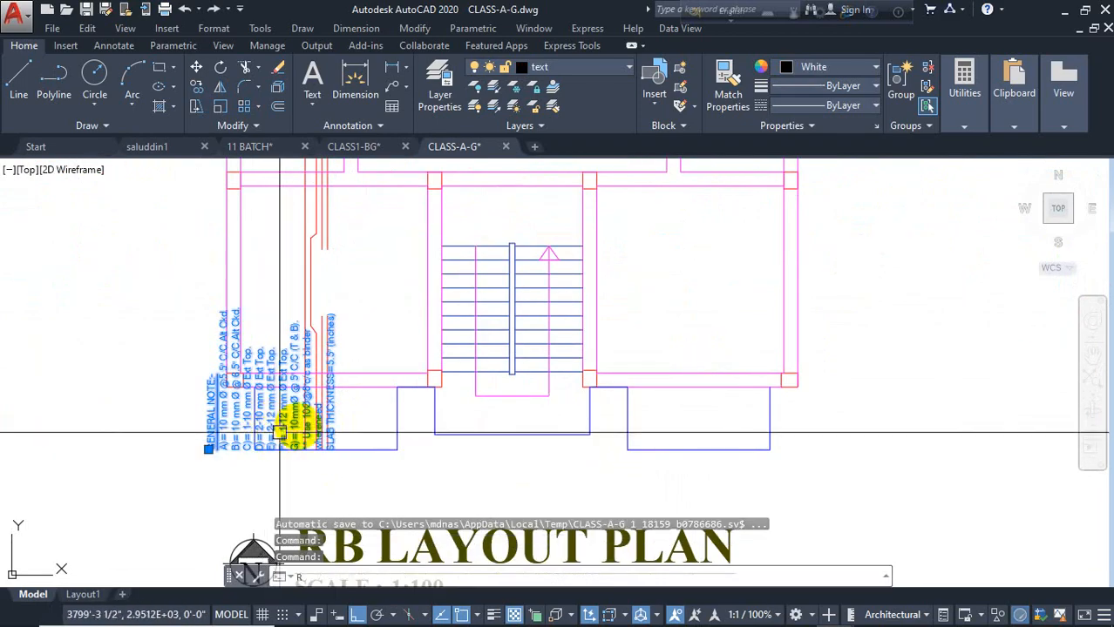
pyautogui.press('Return')
pyautogui.press('Escape')
# - Reduce the copied general note to the single label "1-10 mm Ø Ext Top."
pyautogui.doubleClick(261, 428)
pyautogui.doubleClick(280, 487)
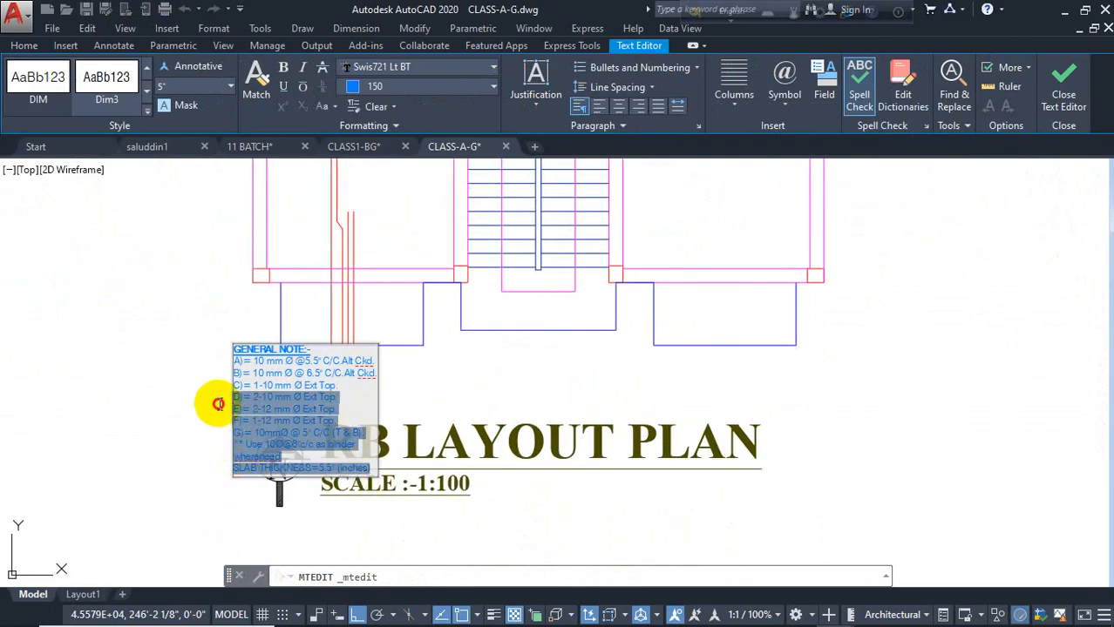
pyautogui.press('Delete')
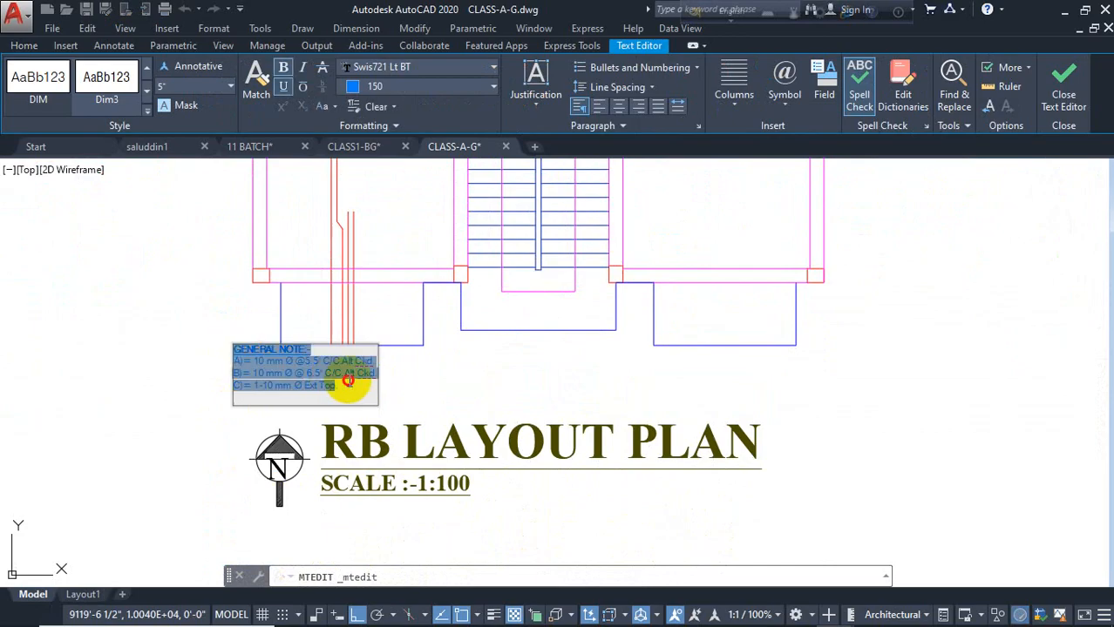
pyautogui.press('Delete')
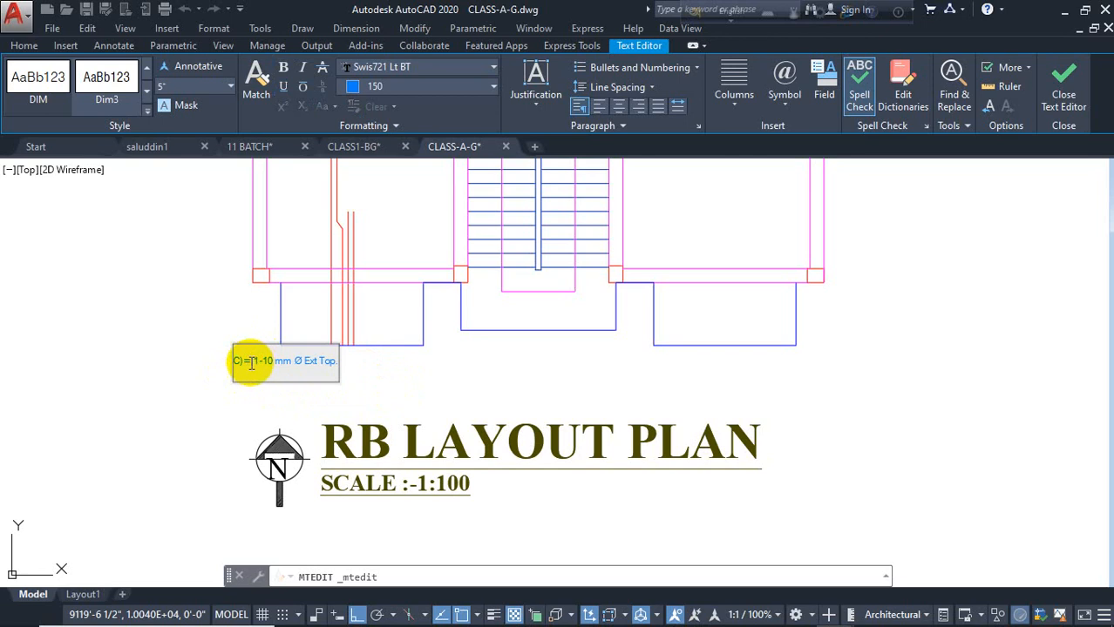
pyautogui.click(253, 412)
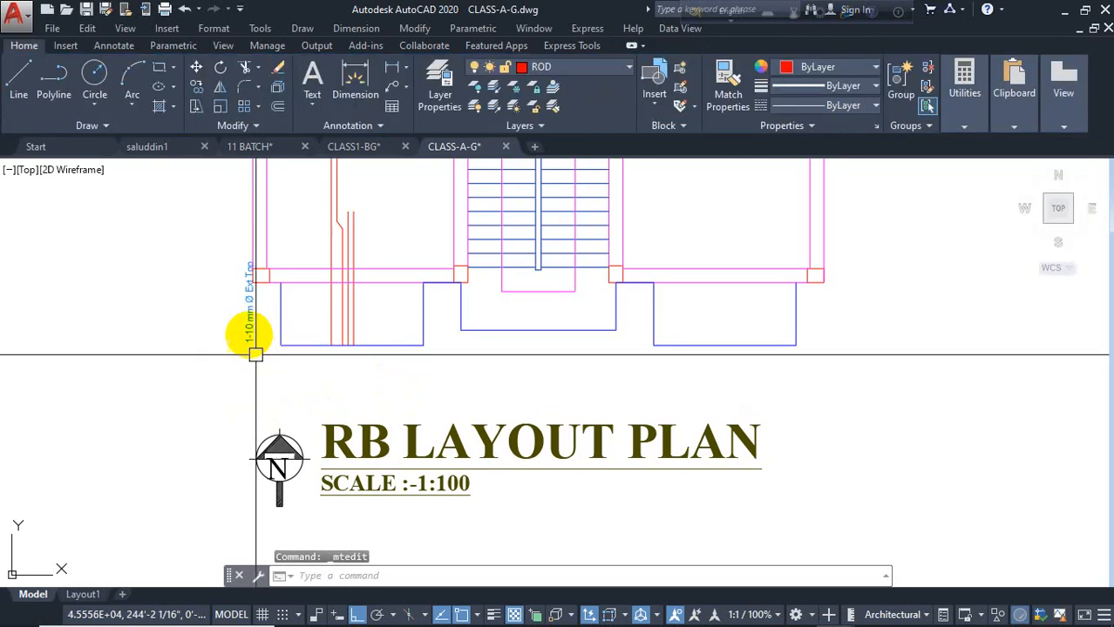
# - Move the label beside the extra top bars crossing the bottom beam and change it to "2-12 mm Ø Ext Top."
pyautogui.scroll(2, 242, 309)
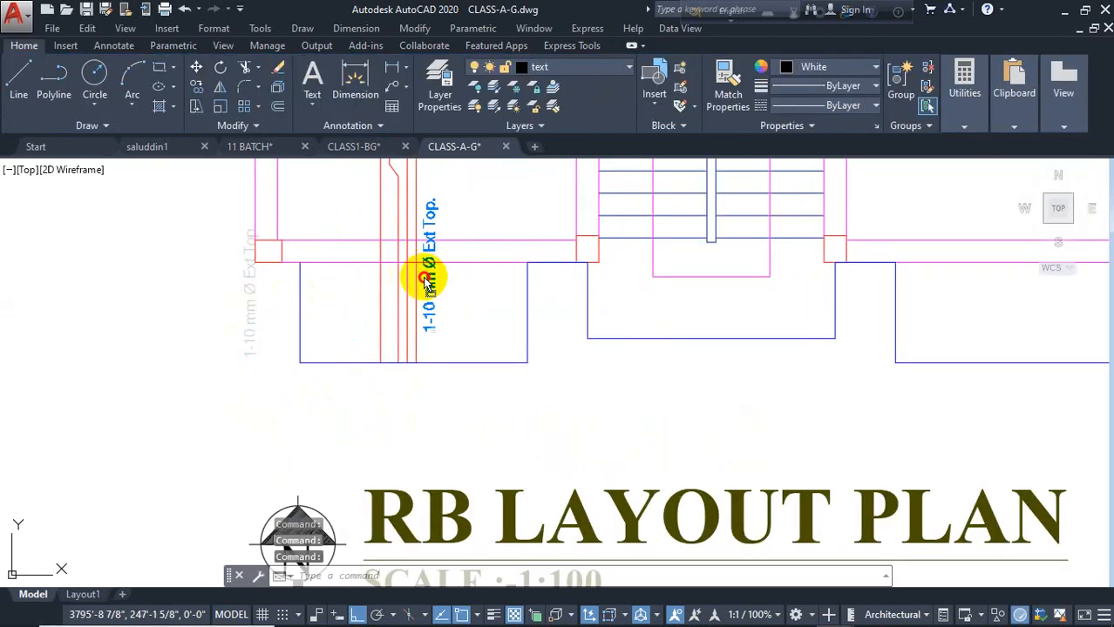
pyautogui.scroll(3, 423, 274)
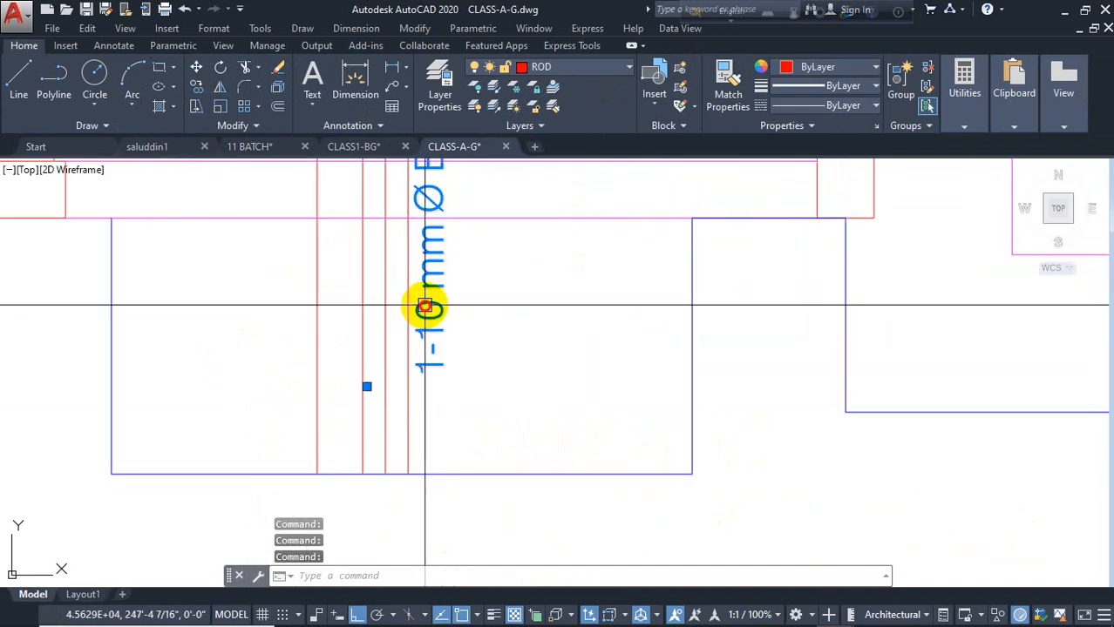
pyautogui.doubleClick(417, 299)
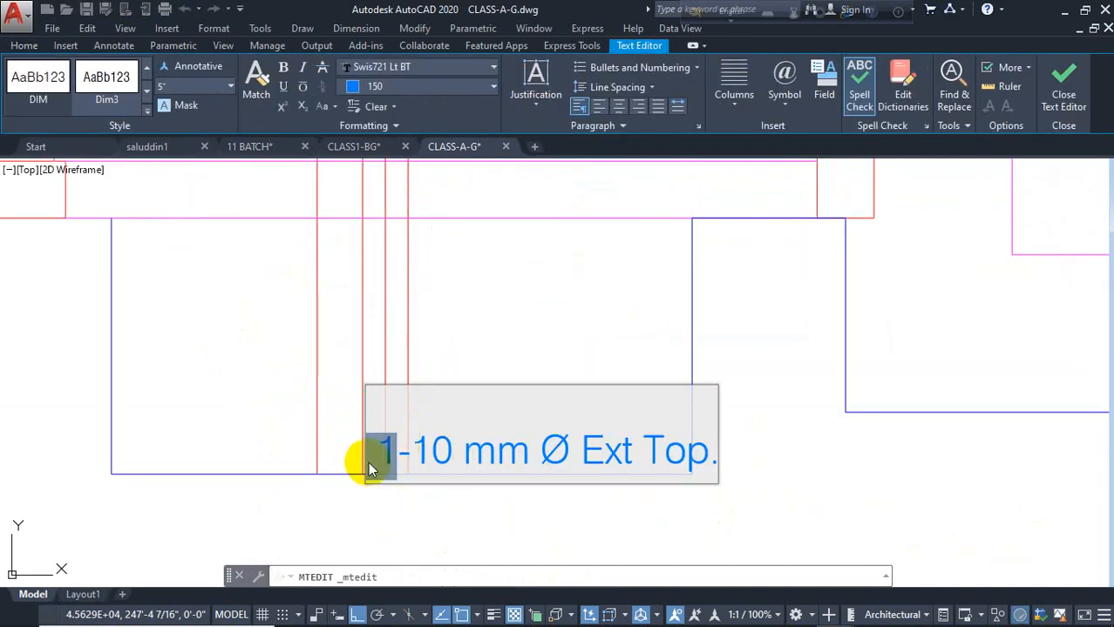
pyautogui.write('2')
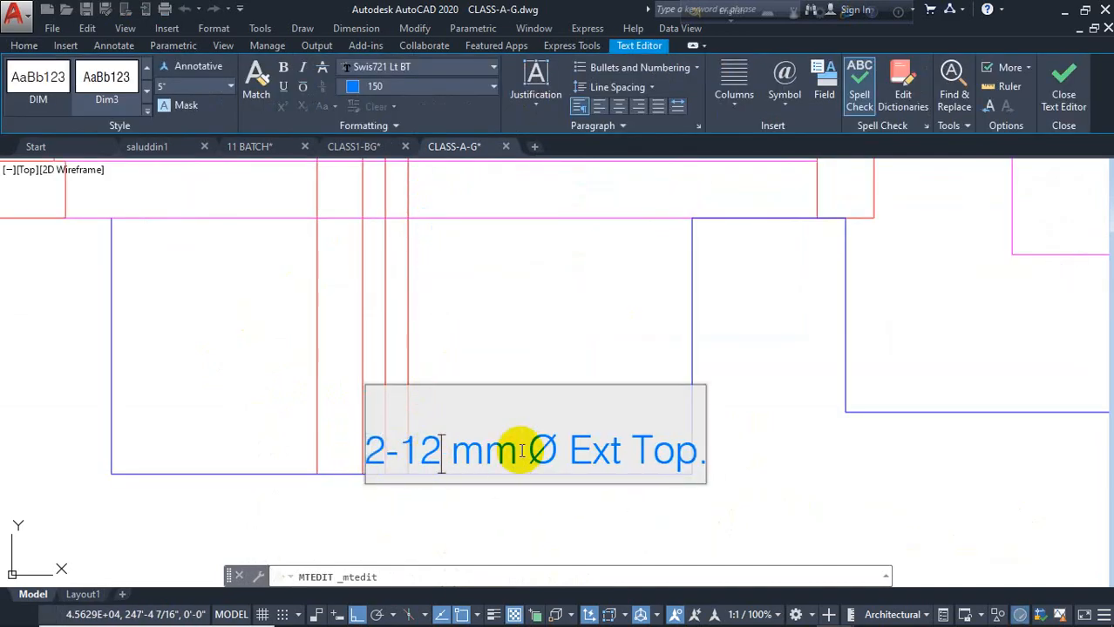
pyautogui.click(586, 331)
# - Copy the "2-12 mm Ø Ext Top." label straight up beside the extra top bars crossing the lower intermediate beam
pyautogui.scroll(-2, 485, 409)
pyautogui.moveTo(485, 382); pyautogui.dragTo(510, 547, button='middle')
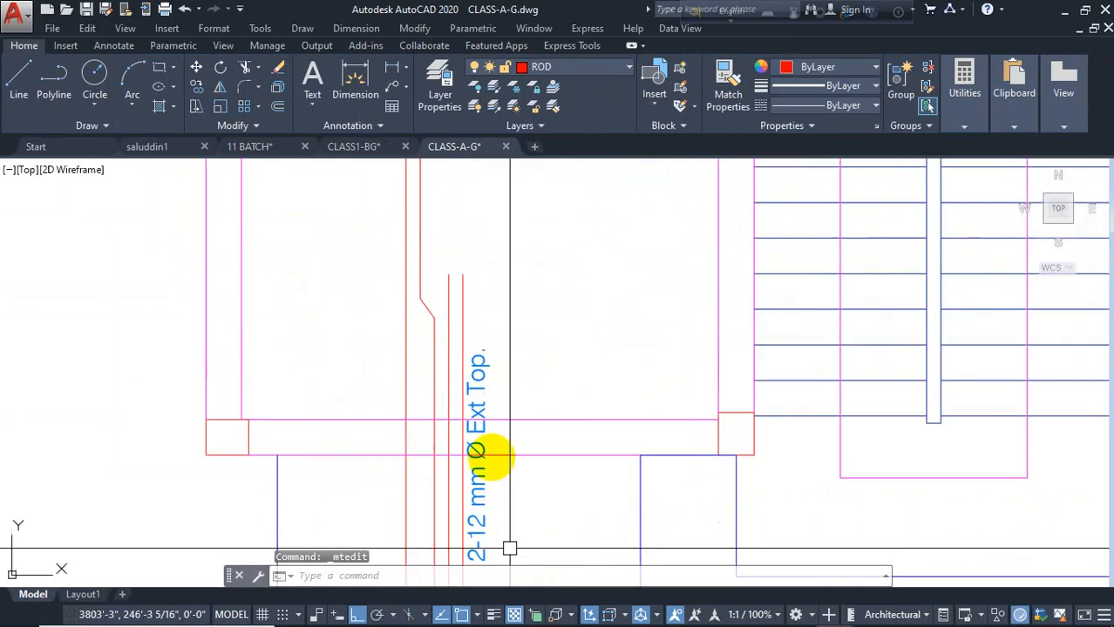
pyautogui.click(475, 370)
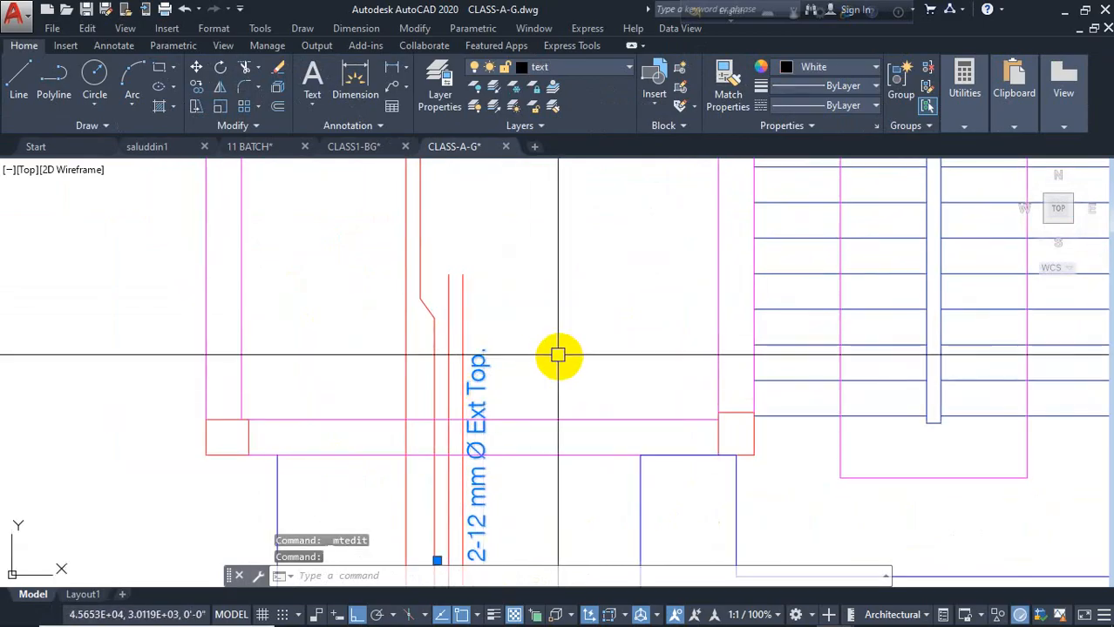
pyautogui.write('co')
pyautogui.press('space')
pyautogui.click(580, 328)
pyautogui.moveTo(588, 166); pyautogui.dragTo(510, 610, button='middle')
pyautogui.moveTo(486, 392)
pyautogui.mouseDown(button='middle')
pyautogui.moveTo(480, 534)
pyautogui.moveTo(487, 489)
pyautogui.mouseUp(button='middle')
pyautogui.click(409, 486)
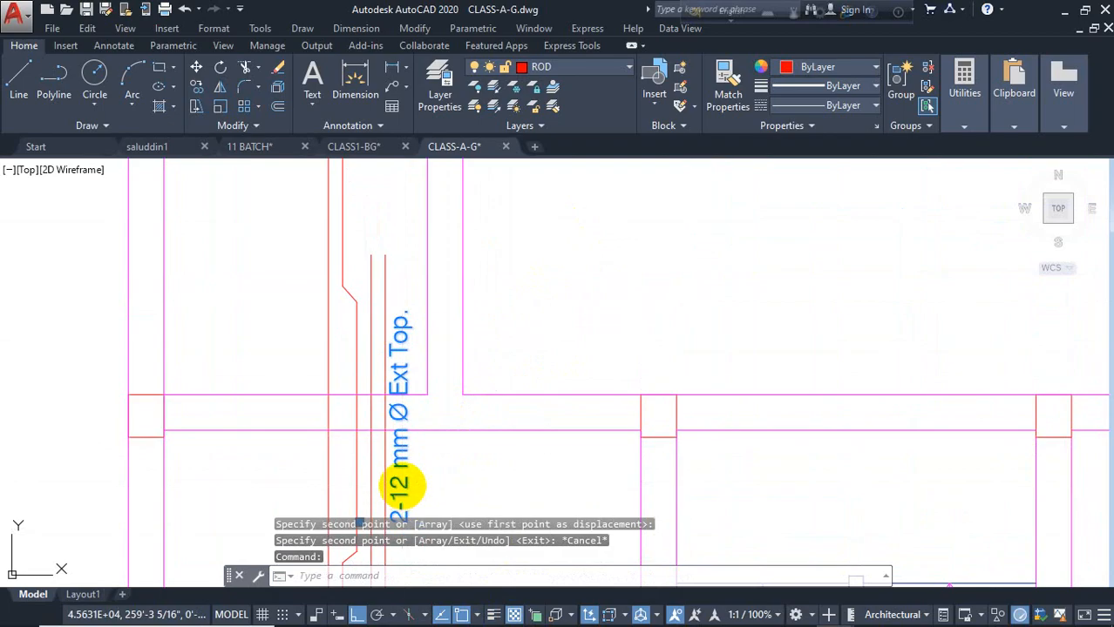
pyautogui.press('Escape')
# - Change the label at the lower intermediate beam to "2-10 mm Ø Ext Top."
pyautogui.scroll(-4, 443, 403)
pyautogui.scroll(4, 428, 459)
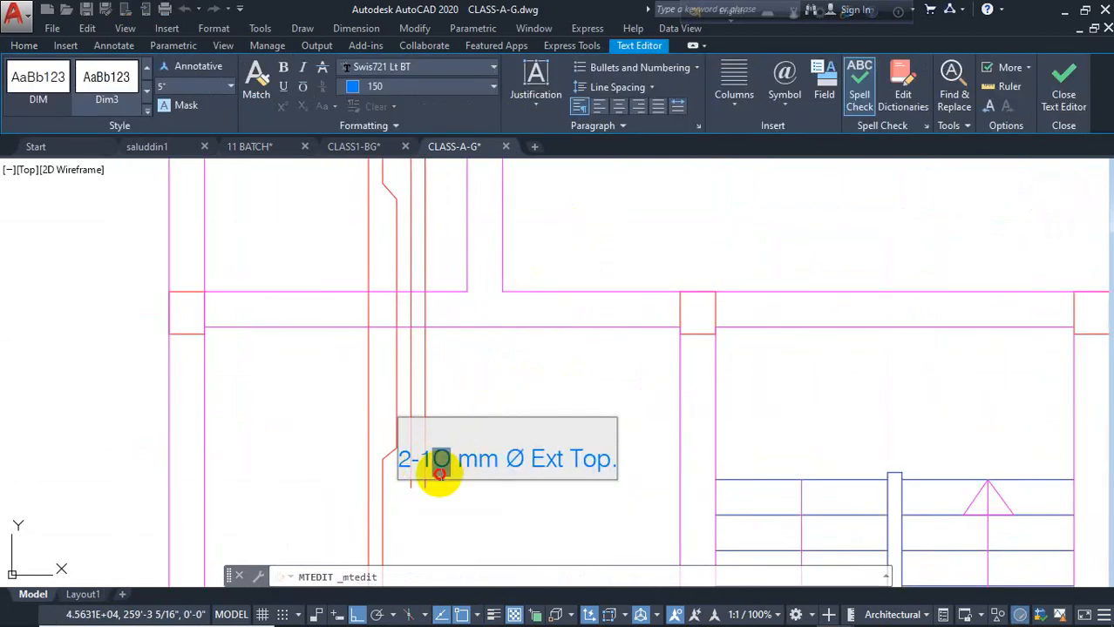
pyautogui.write('0')
pyautogui.click(489, 402)
pyautogui.press('Escape')
# - Copy the "2-10 mm Ø Ext Top." label about 11'-6" straight up beside the extra top bars crossing the upper intermediate beam
pyautogui.scroll(-2, 463, 389)
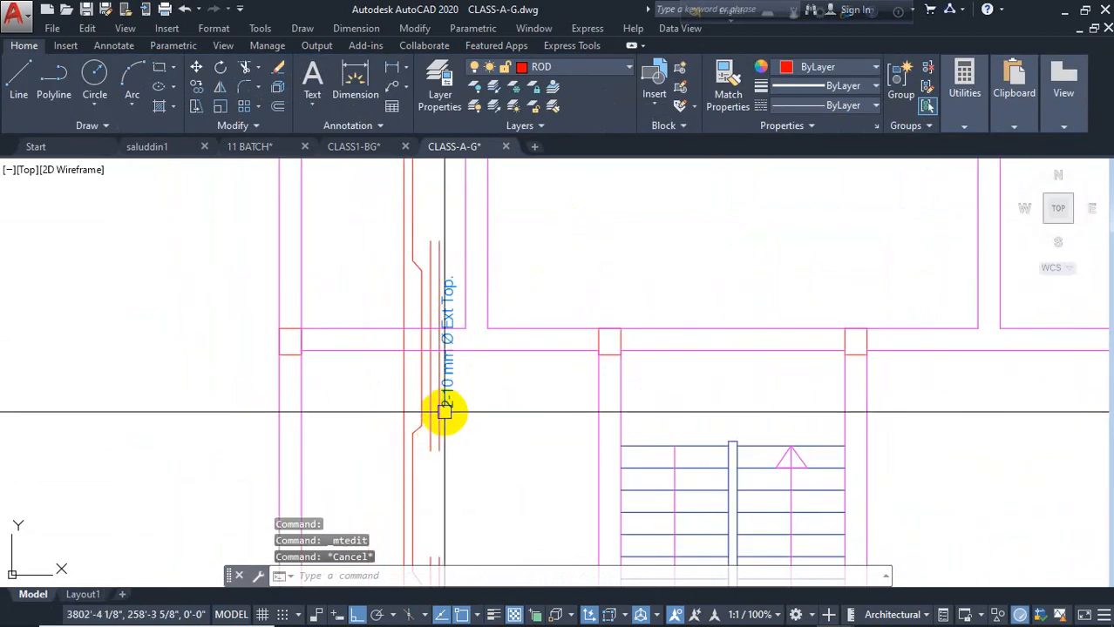
pyautogui.scroll(-2, 500, 464)
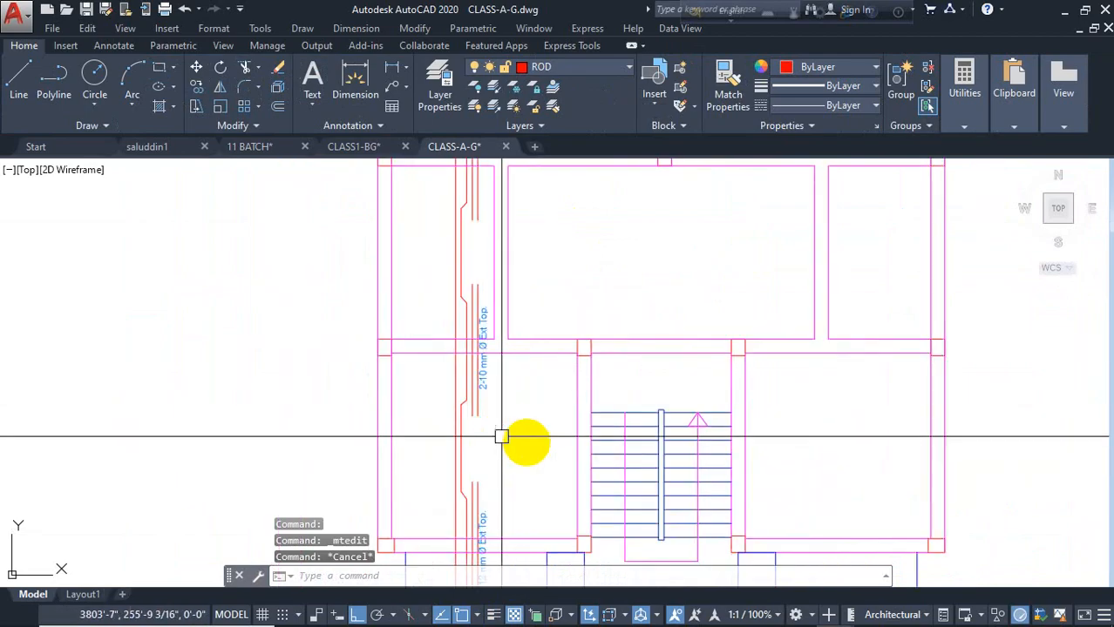
pyautogui.moveTo(500, 438)
pyautogui.mouseDown(button='middle')
pyautogui.moveTo(510, 340)
pyautogui.moveTo(513, 478)
pyautogui.mouseUp(button='middle')
pyautogui.scroll(3, 488, 441)
pyautogui.moveTo(508, 385); pyautogui.dragTo(504, 540, button='middle')
pyautogui.click(454, 360)
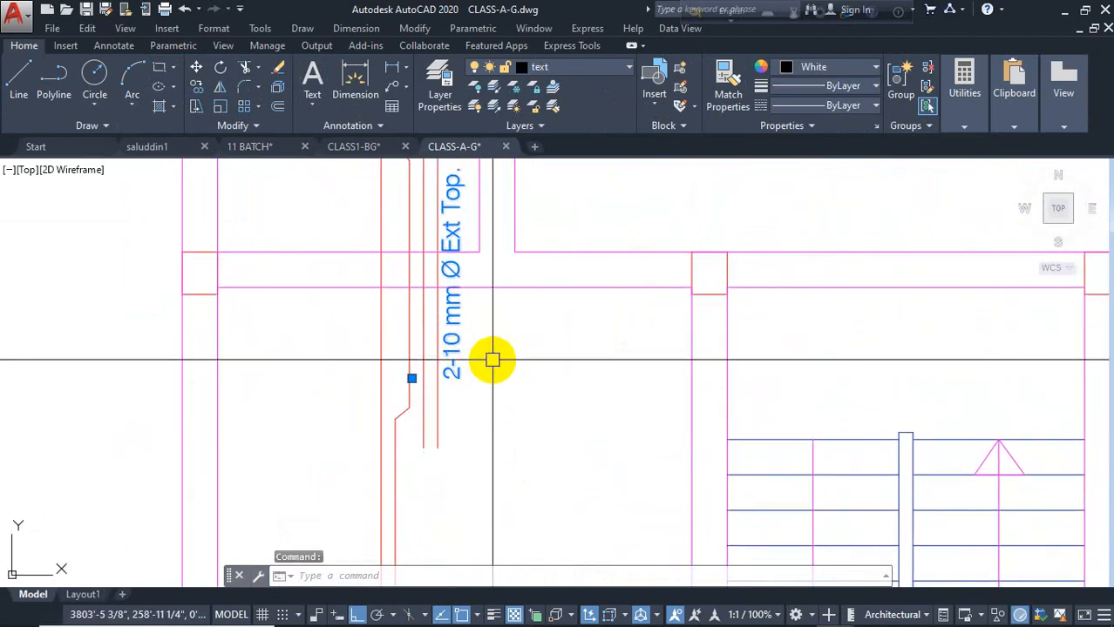
pyautogui.write('o')
pyautogui.press('Return')
pyautogui.scroll(-2, 502, 353)
pyautogui.click(517, 373)
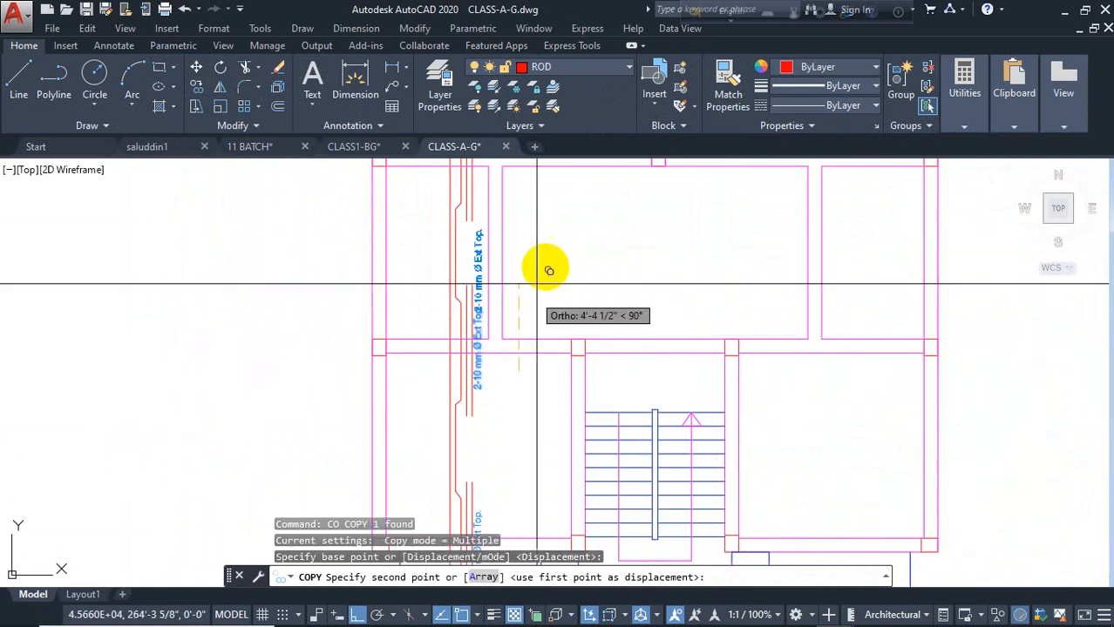
pyautogui.moveTo(545, 263)
pyautogui.mouseDown(button='middle')
pyautogui.moveTo(534, 411)
pyautogui.moveTo(551, 361)
pyautogui.mouseUp(button='middle')
pyautogui.scroll(5, 552, 366)
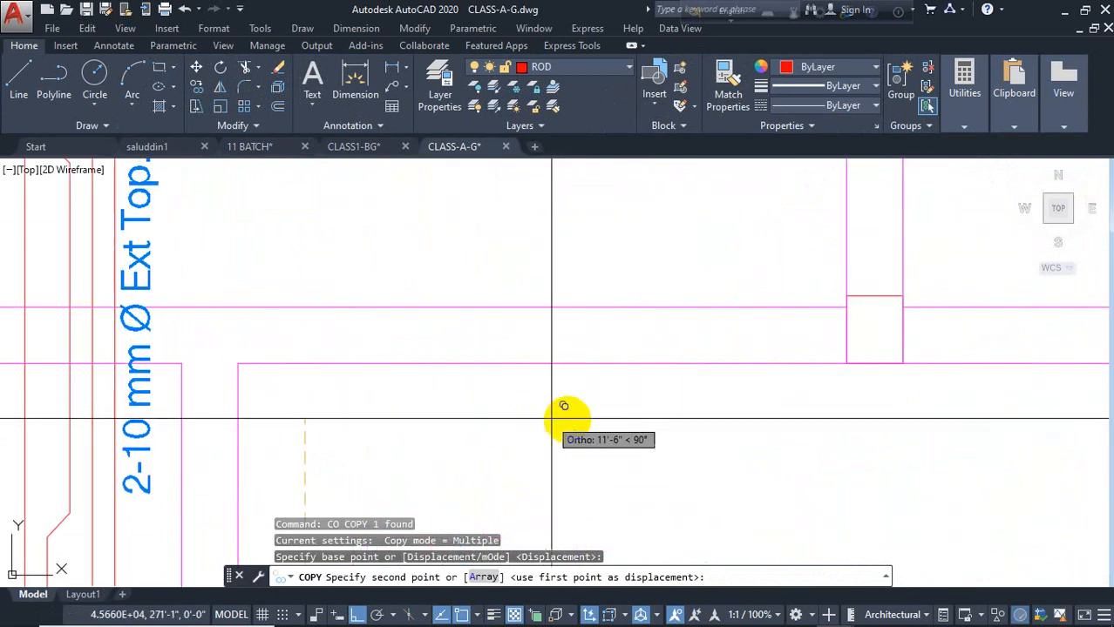
pyautogui.click(581, 417)
pyautogui.press('Escape')
# - Copy the label at the upper intermediate beam straight up beside the extra top bar at the top beam
pyautogui.scroll(-4, 512, 387)
pyautogui.click(362, 304)
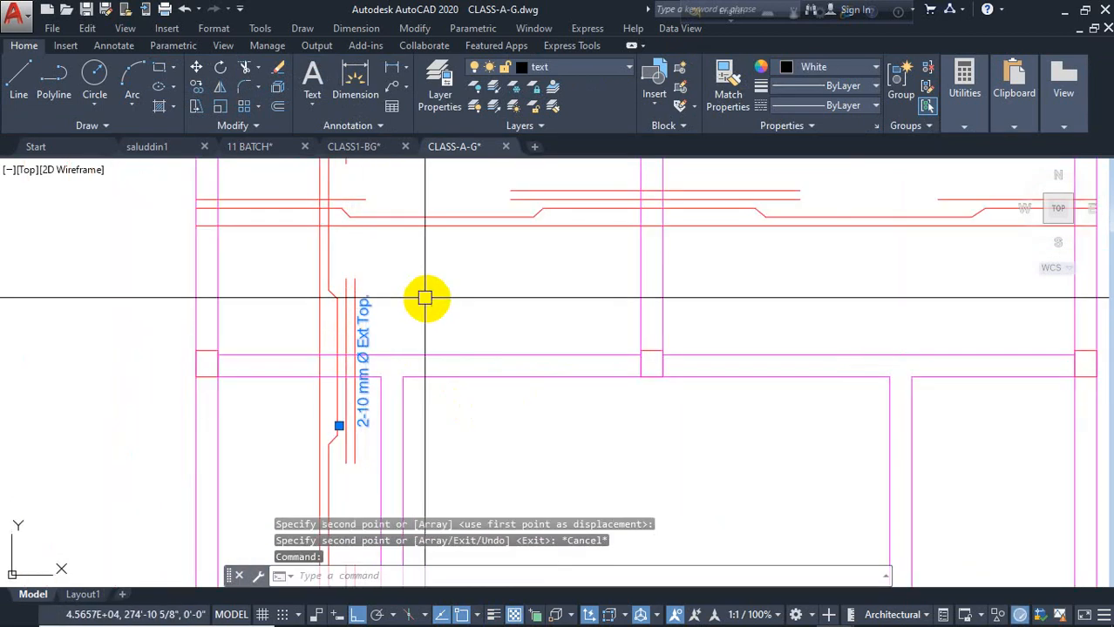
pyautogui.write('co')
pyautogui.press('Return')
pyautogui.click(447, 314)
pyautogui.moveTo(466, 287)
pyautogui.mouseDown(button='middle')
pyautogui.moveTo(465, 327)
pyautogui.moveTo(476, 302)
pyautogui.moveTo(442, 504)
pyautogui.mouseUp(button='middle')
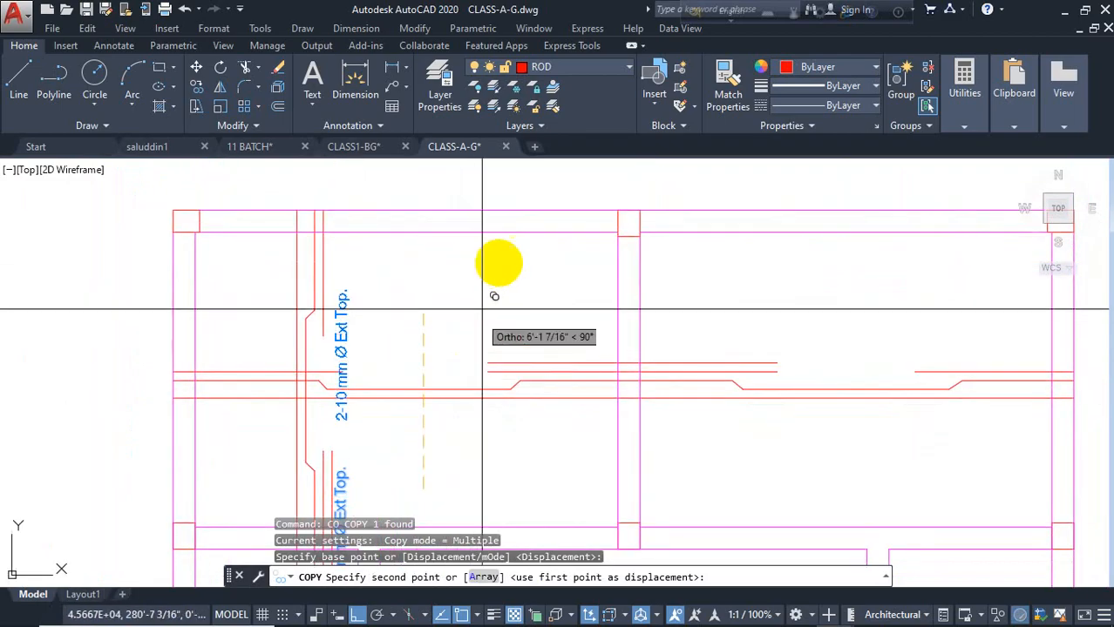
pyautogui.scroll(2, 512, 231)
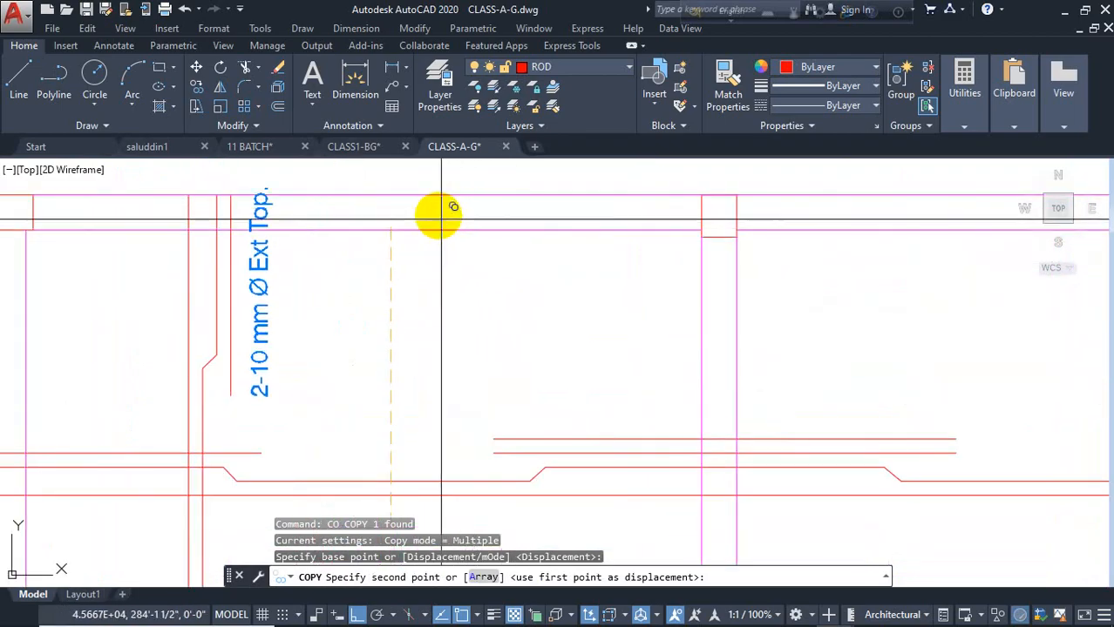
pyautogui.click(437, 216)
pyautogui.press('Escape')
# - Change the label at the top beam's extra bar to "1-10 mm Ø Ext Top."
pyautogui.click(248, 346)
pyautogui.doubleClick(253, 372)
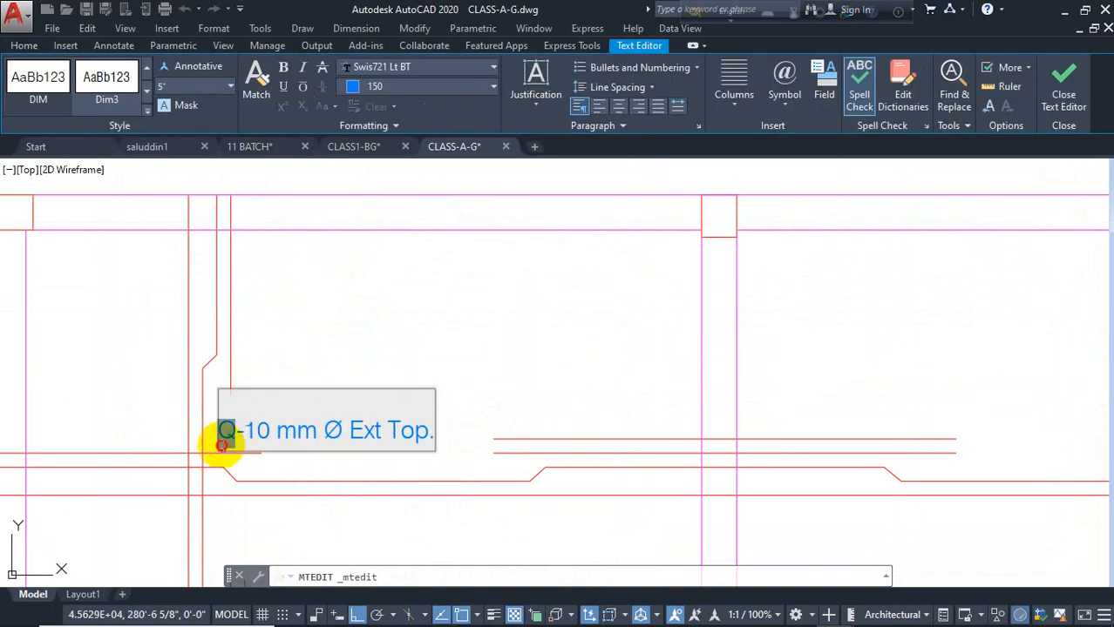
pyautogui.click(294, 349)
# - Copy the vertical "1-10 mm Ø Ext Top." label a short distance to the right in the upper left bay
pyautogui.scroll(-3, 335, 357)
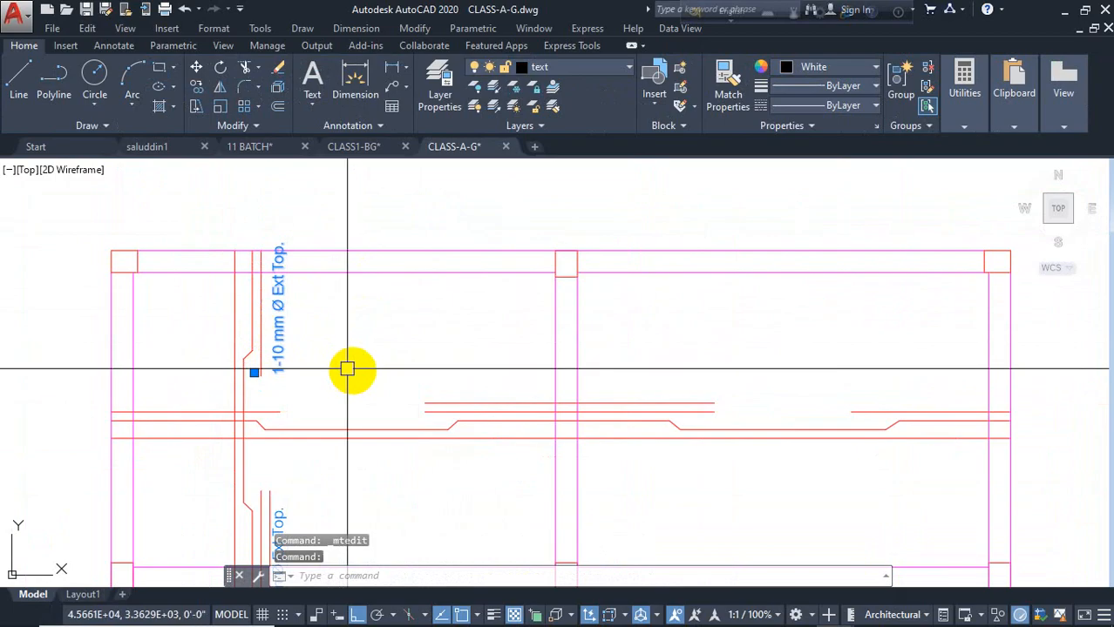
pyautogui.press('Return')
pyautogui.click(353, 351)
pyautogui.click(392, 349)
pyautogui.press('Escape')
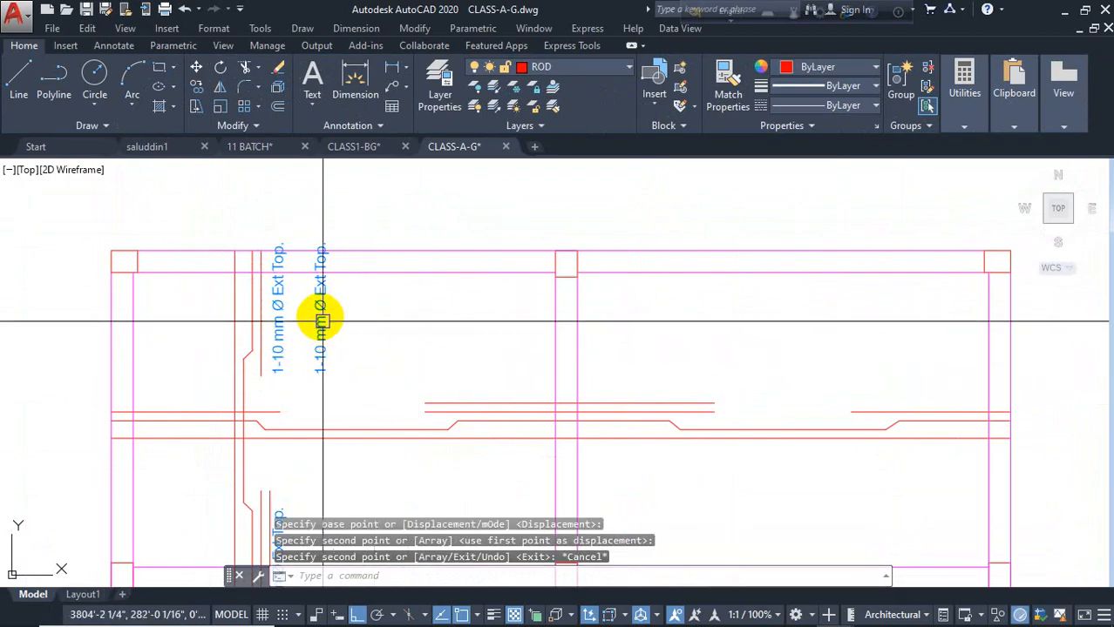
# - Rotate the copied label to horizontal and move it just above the horizontal extra top bar at the left beam
pyautogui.write('RO')
pyautogui.press('Return')
pyautogui.click(373, 342)
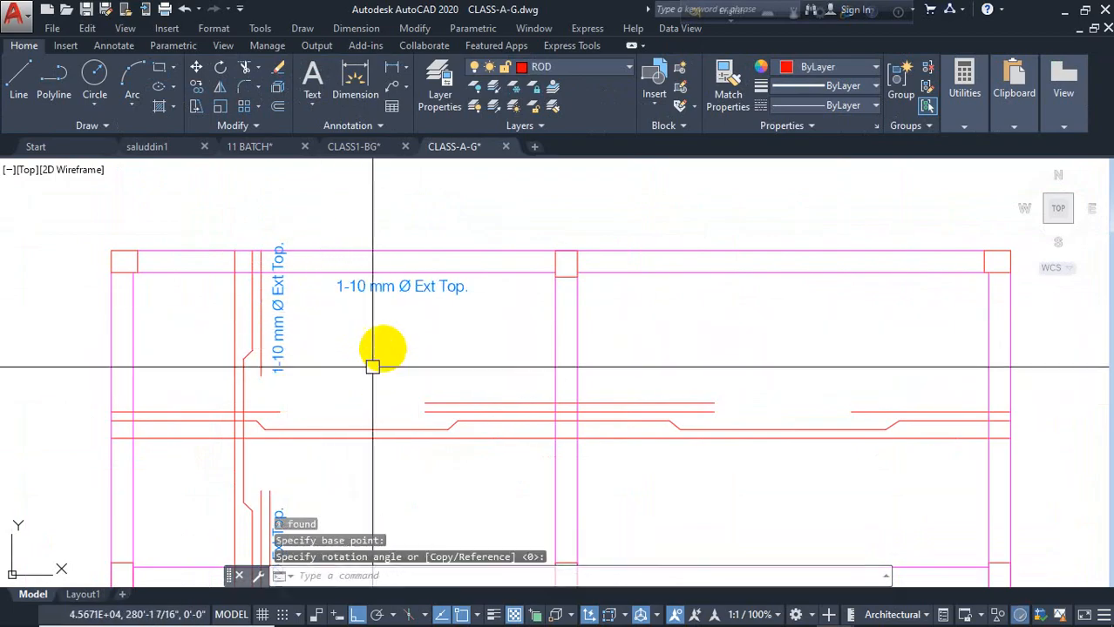
pyautogui.click(373, 361)
pyautogui.moveTo(379, 298); pyautogui.dragTo(212, 402)
# - Copy the horizontal "1-10 mm Ø Ext Top." label to the right onto the extra top bars crossing the central beam
pyautogui.write('c')
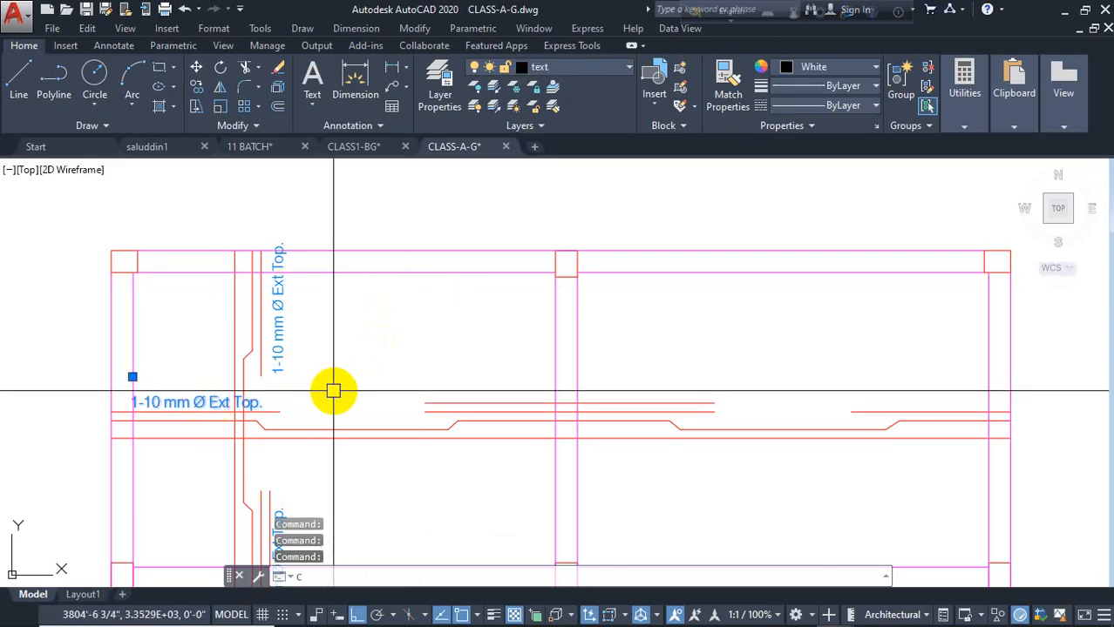
pyautogui.write('o')
pyautogui.press('Return')
pyautogui.click(366, 348)
pyautogui.click(649, 398)
pyautogui.press('Escape')
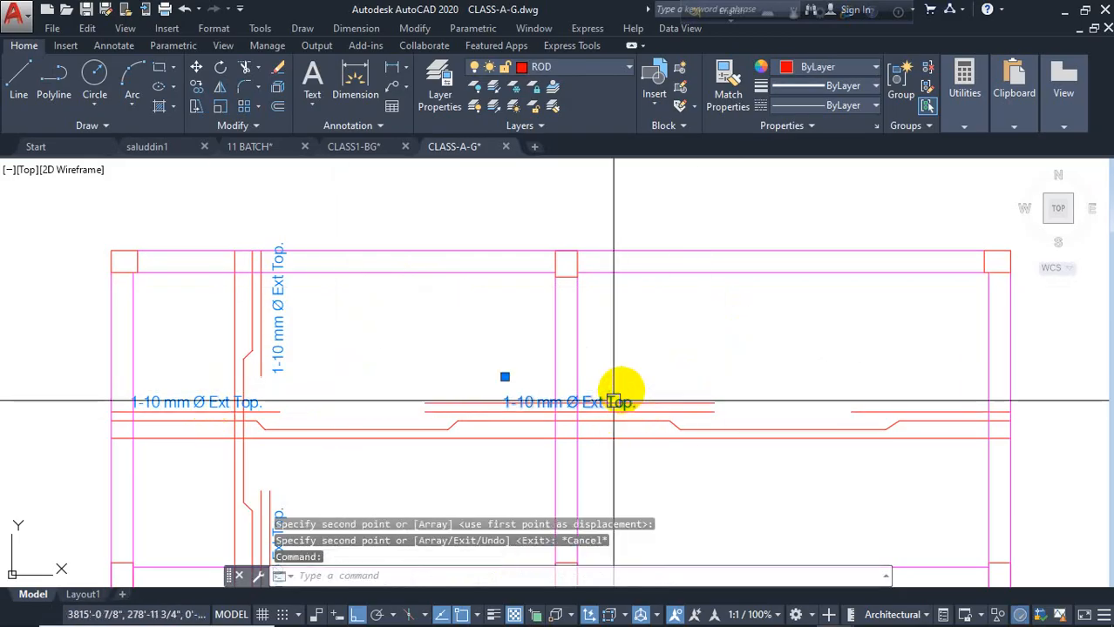
# - Move the central beam's label just above its extra top bars and change it to "2-10 mm Ø Ext Top."
pyautogui.click(614, 402)
pyautogui.moveTo(616, 399); pyautogui.dragTo(625, 390)
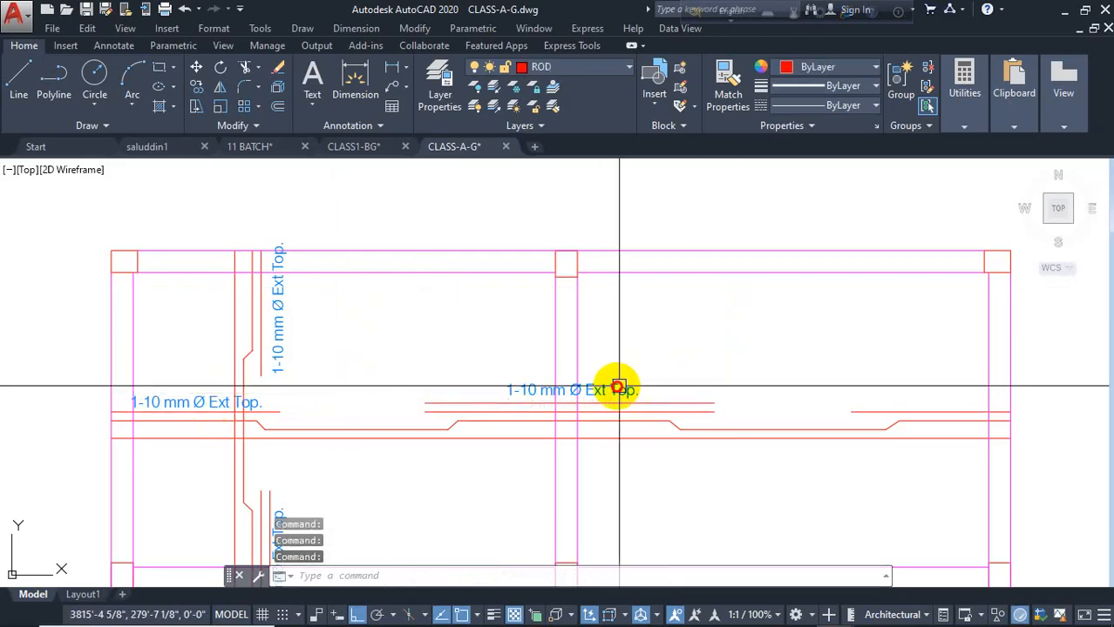
pyautogui.doubleClick(511, 392)
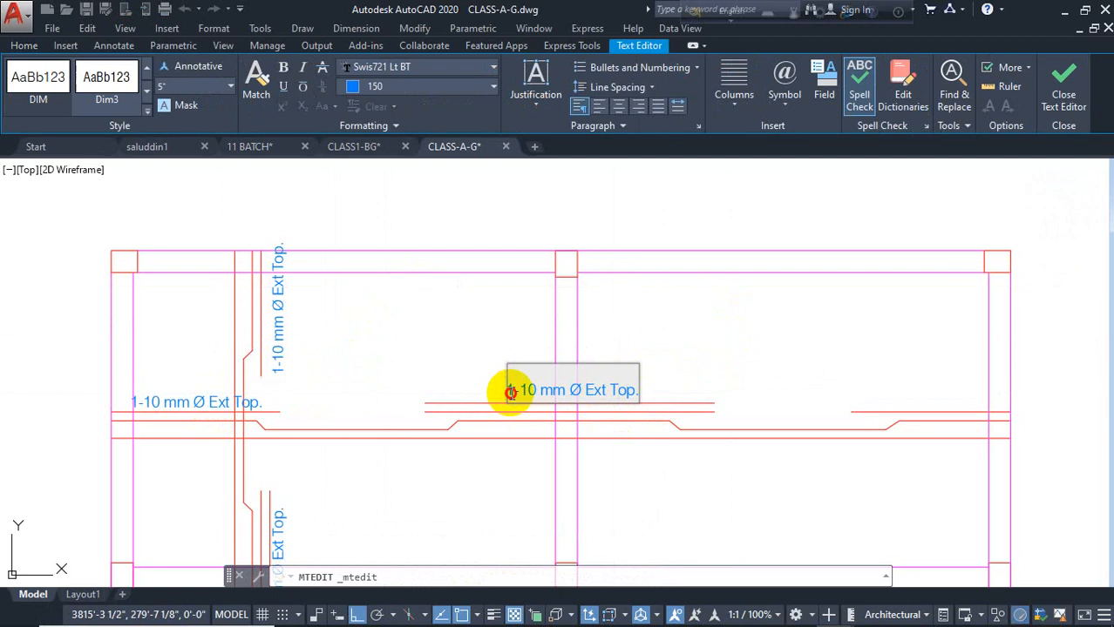
pyautogui.click(620, 338)
# - Copy the central beam's label to above the extra top bar at the far right beam and change it to "1-10 mm Ø Ext Top."
pyautogui.click(604, 386)
pyautogui.write('co')
pyautogui.press('Return')
pyautogui.click(660, 341)
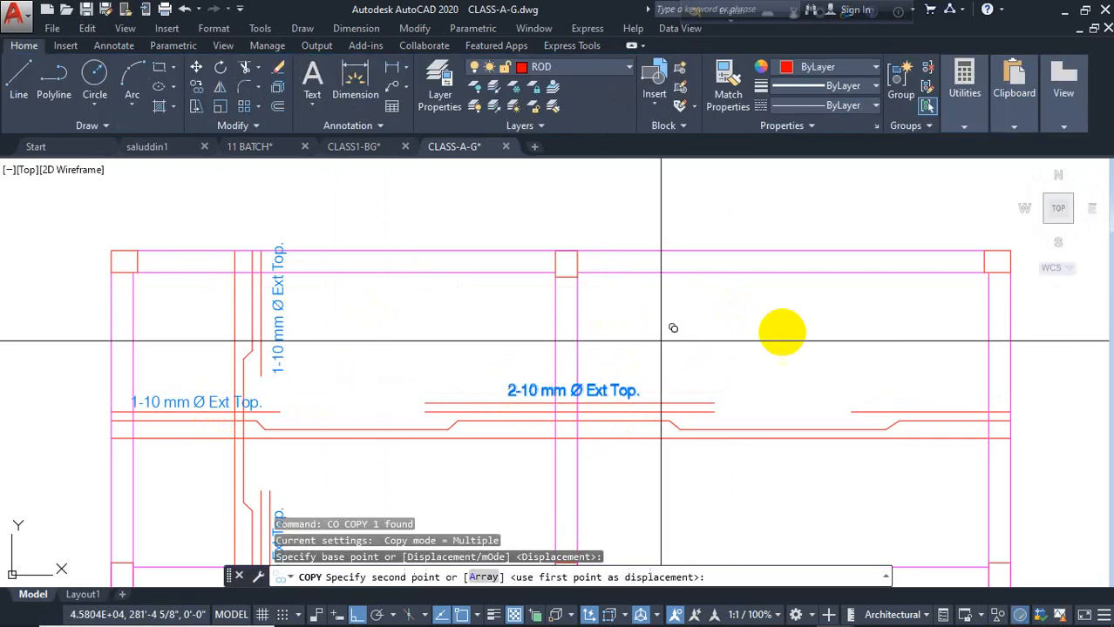
pyautogui.click(929, 395)
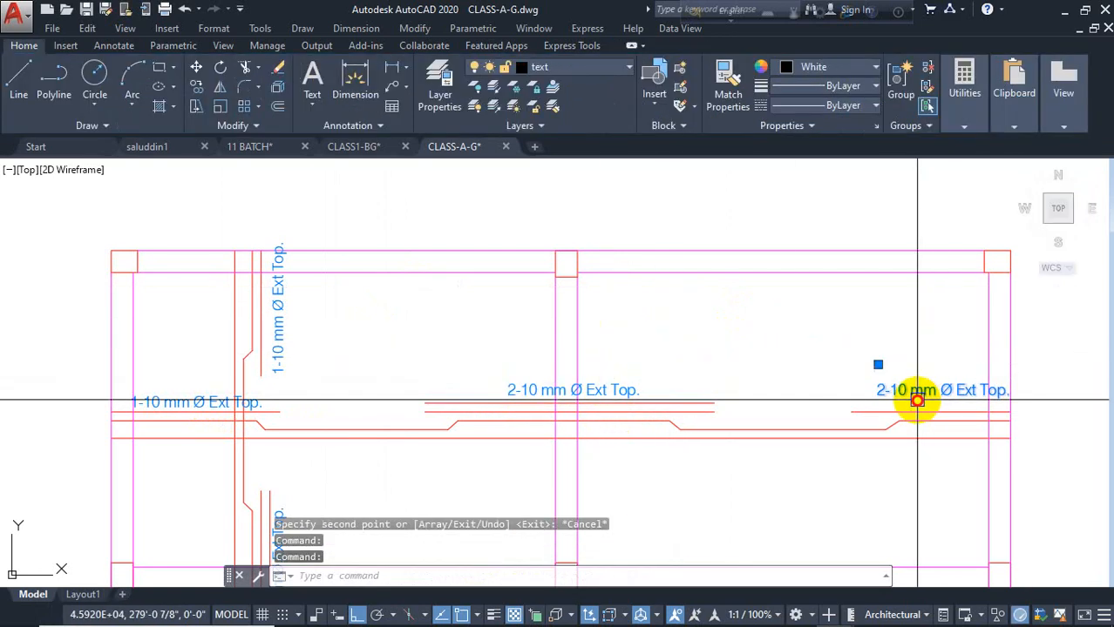
pyautogui.doubleClick(885, 398)
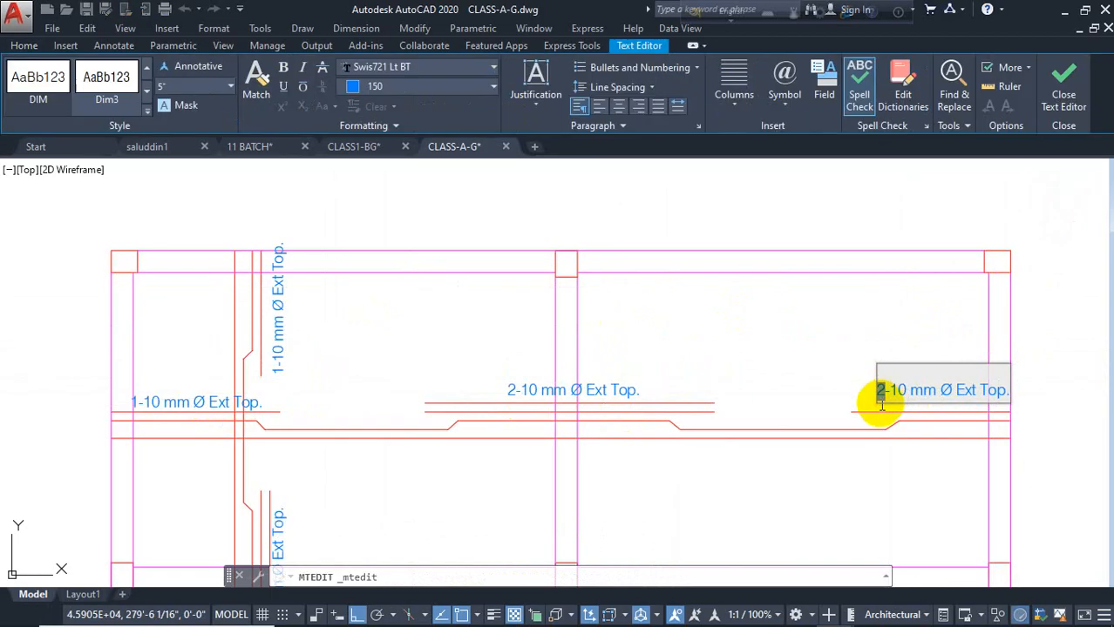
pyautogui.press('Escape')
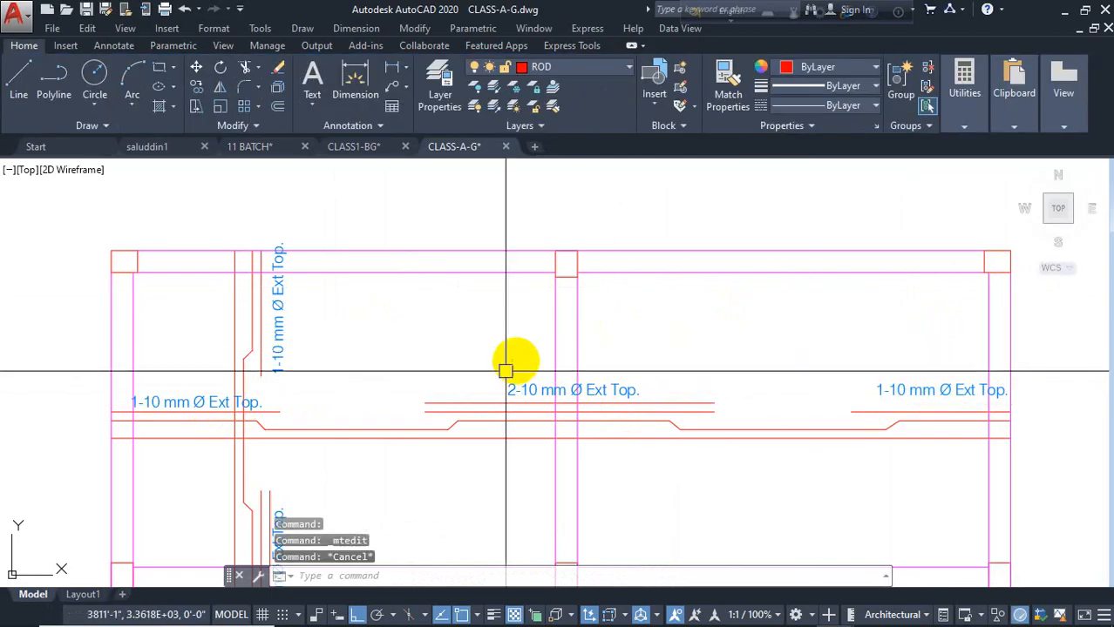
# - Add a vertical dimension through the right bays, from the topmost beam's inner edge down to the bottom beam's inner edge
pyautogui.click(364, 91)
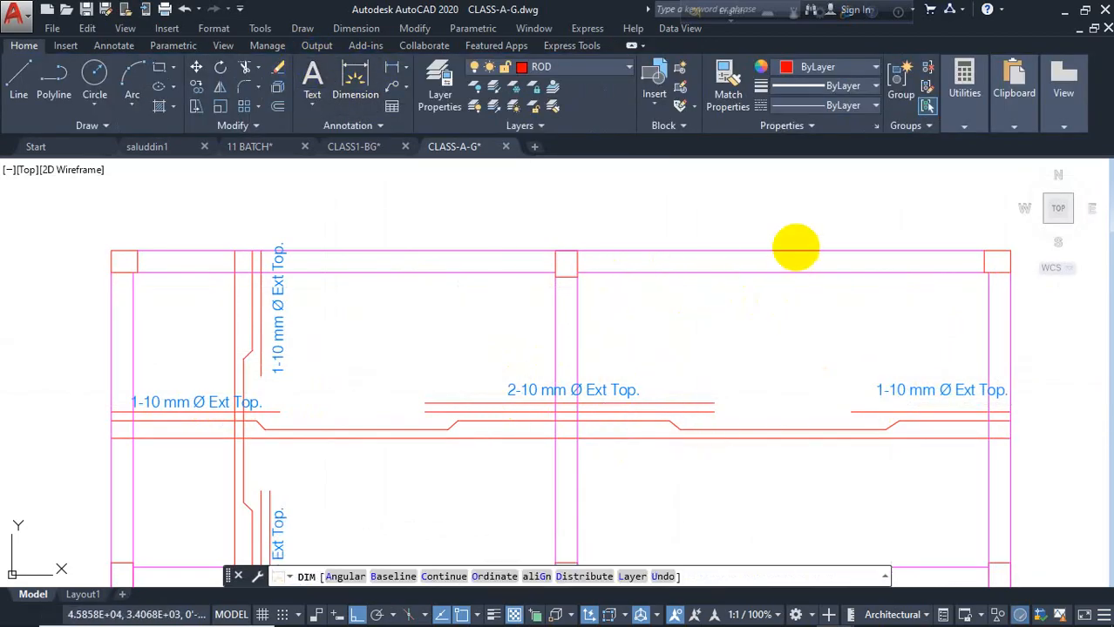
pyautogui.click(784, 267)
pyautogui.scroll(-5, 794, 260)
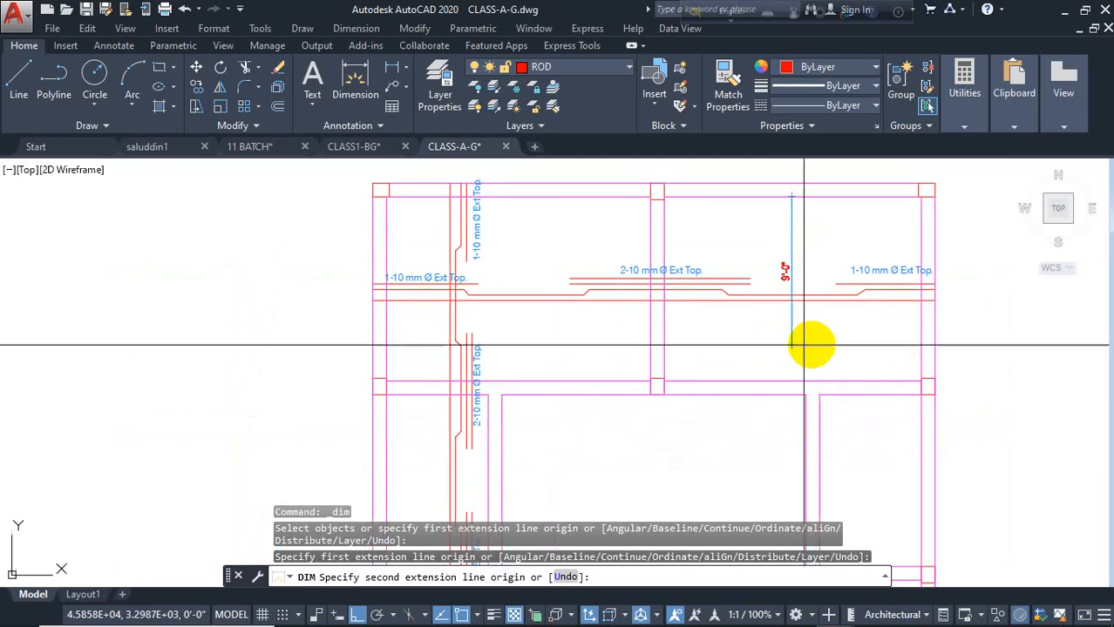
pyautogui.moveTo(764, 388); pyautogui.dragTo(803, 180, button='middle')
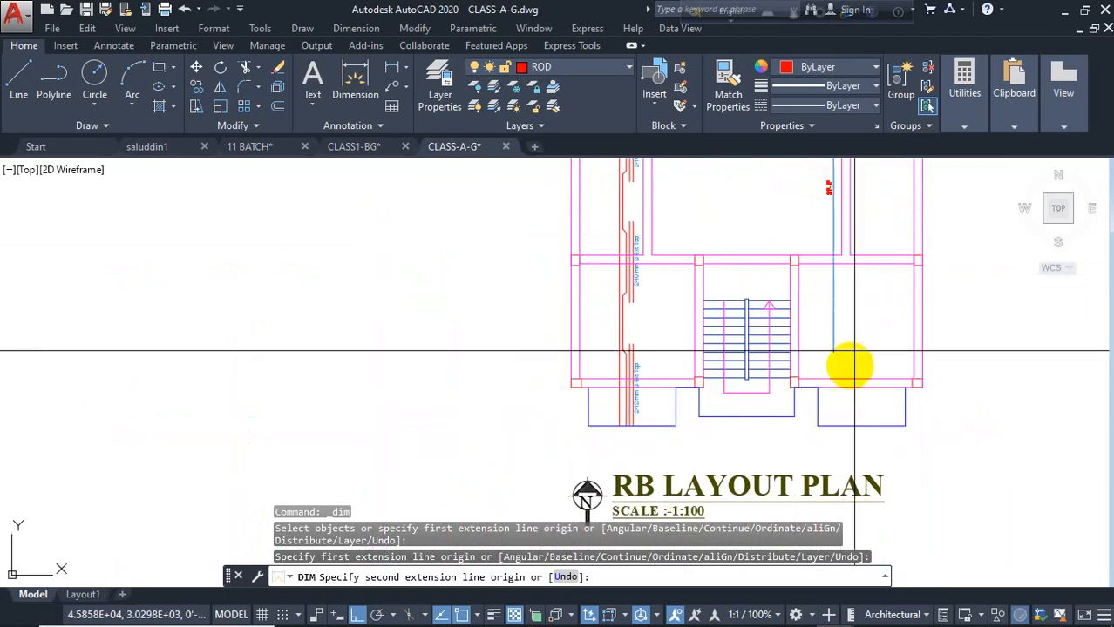
pyautogui.click(834, 381)
pyautogui.click(826, 300)
pyautogui.moveTo(852, 261); pyautogui.dragTo(824, 447, button='middle')
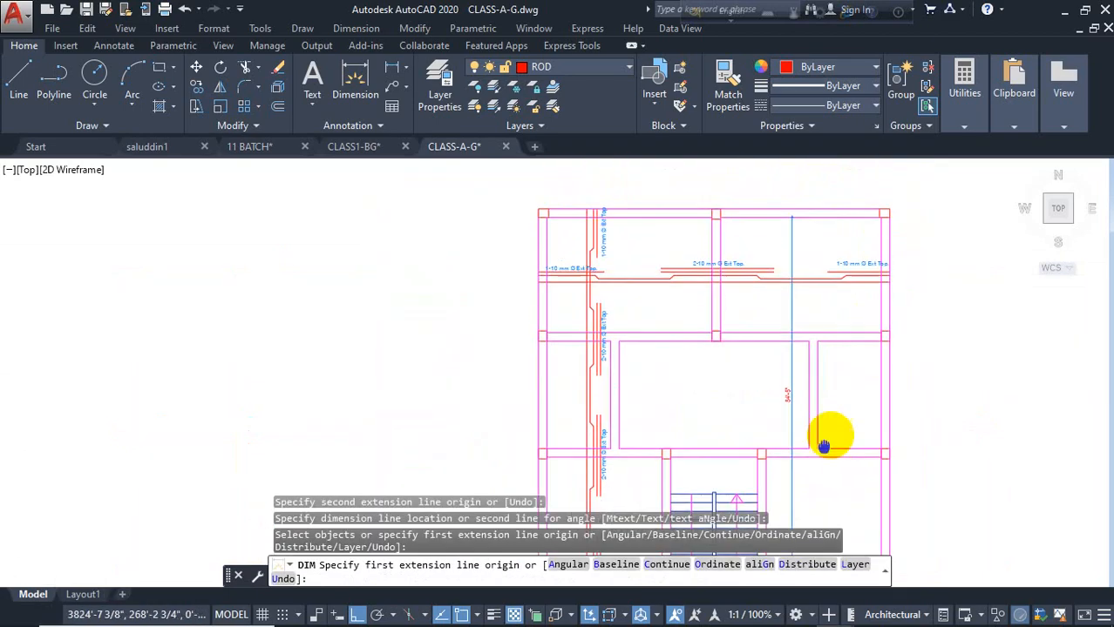
pyautogui.press('Escape')
pyautogui.scroll(4, 797, 411)
pyautogui.doubleClick(786, 376)
pyautogui.scroll(-3, 784, 376)
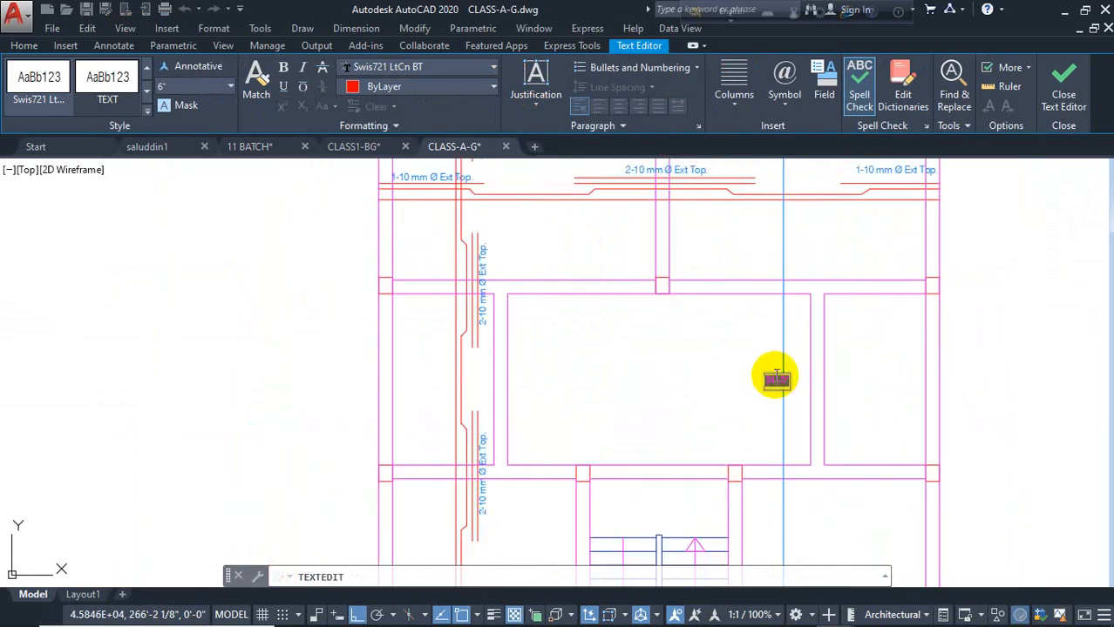
pyautogui.moveTo(775, 377); pyautogui.dragTo(767, 422, button='middle')
pyautogui.scroll(3, 768, 425)
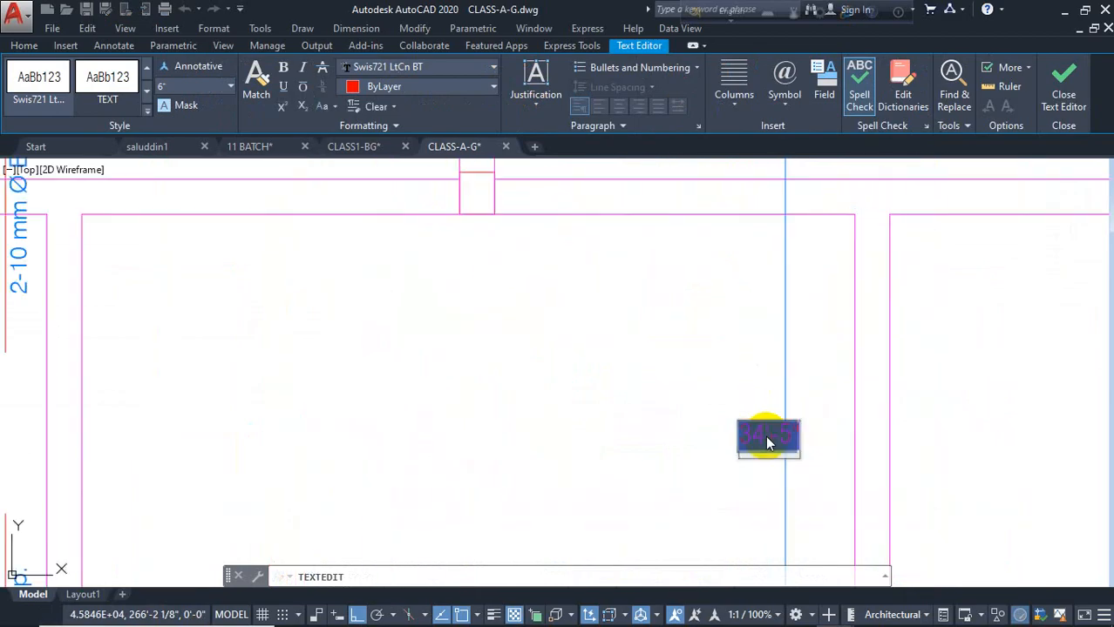
pyautogui.rightClick(766, 434)
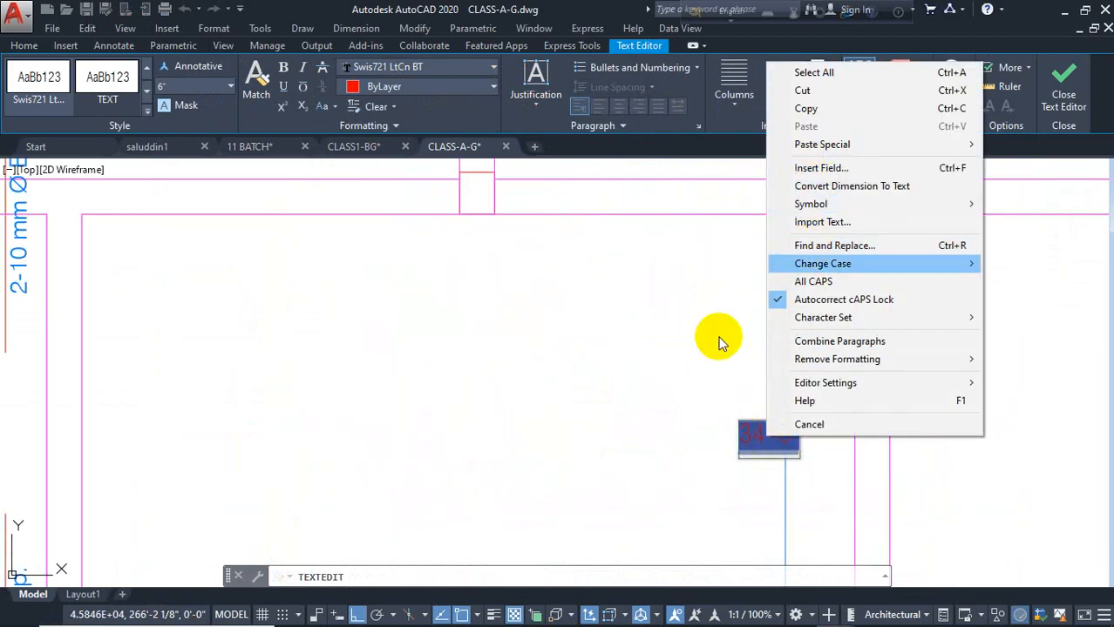
pyautogui.click(642, 428)
pyautogui.scroll(-3, 776, 233)
pyautogui.press('Escape')
# - Copy the text of the "1-10 mm Ø Ext Top." label at the far right beam
pyautogui.scroll(3, 799, 220)
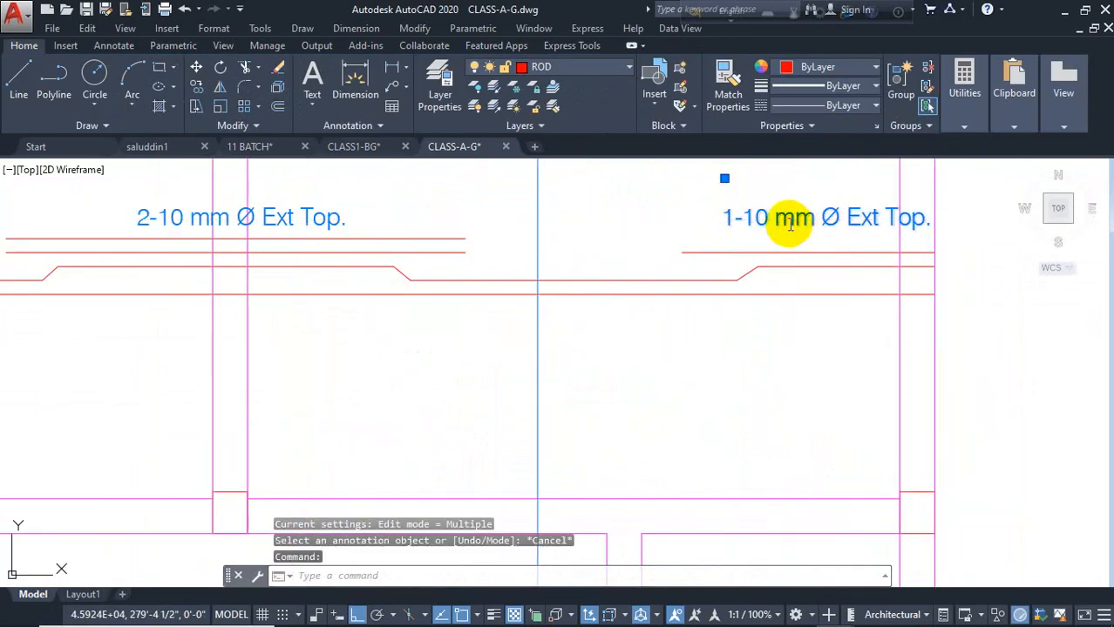
pyautogui.doubleClick(786, 223)
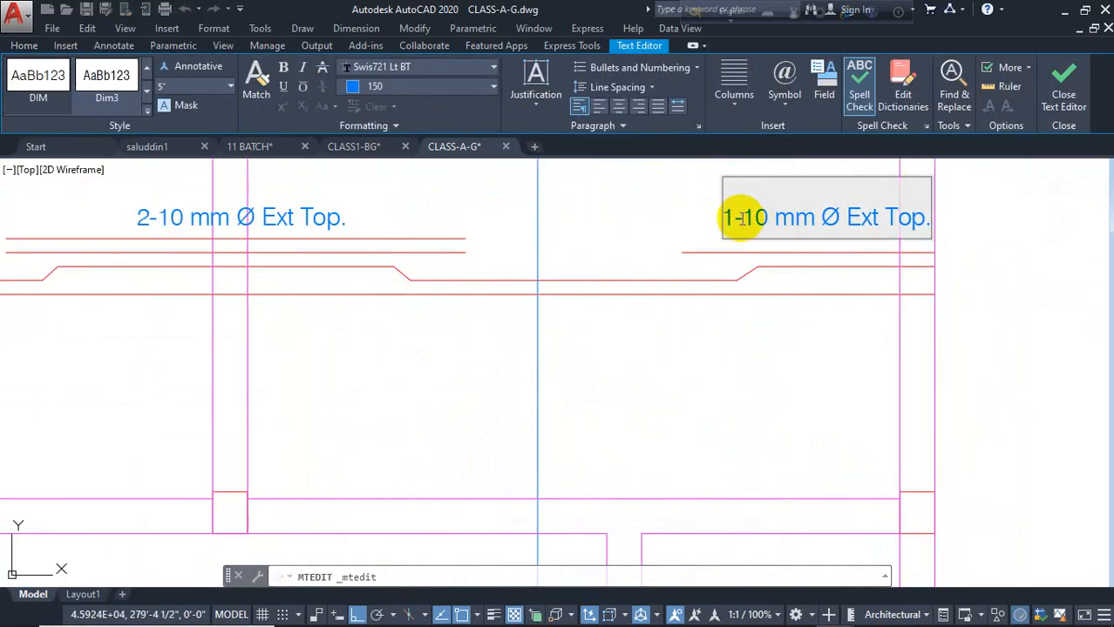
pyautogui.rightClick(911, 234)
pyautogui.click(926, 218)
pyautogui.click(815, 319)
# - Replace the long vertical dimension's text with the copied "1-10 mm Ø Ext Top." text
pyautogui.scroll(-4, 678, 283)
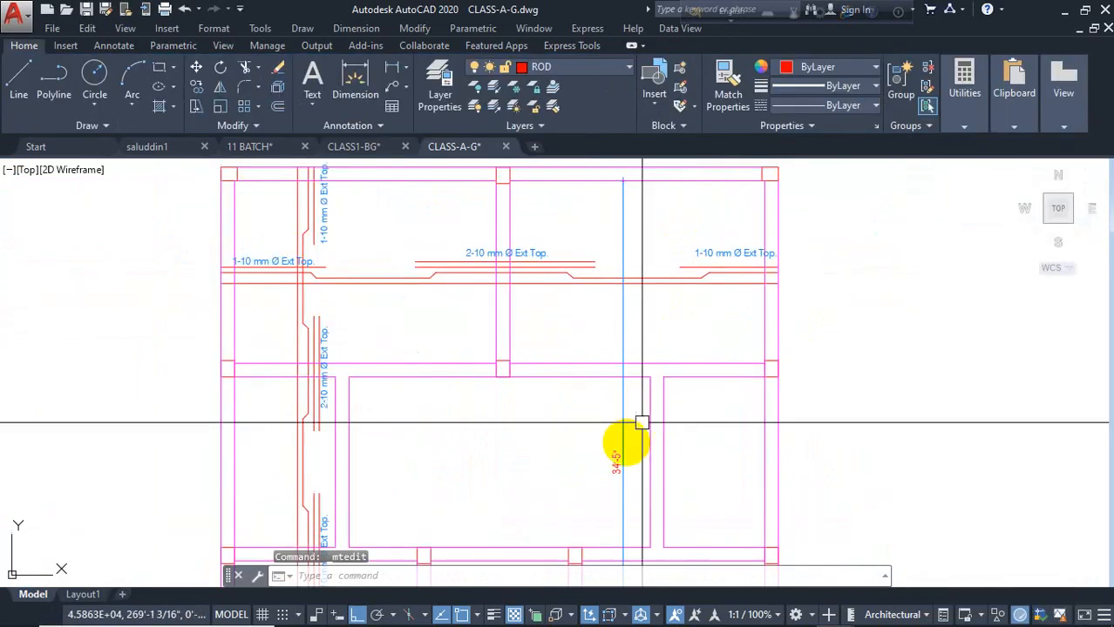
pyautogui.moveTo(618, 469); pyautogui.dragTo(658, 412, button='middle')
pyautogui.scroll(2, 649, 420)
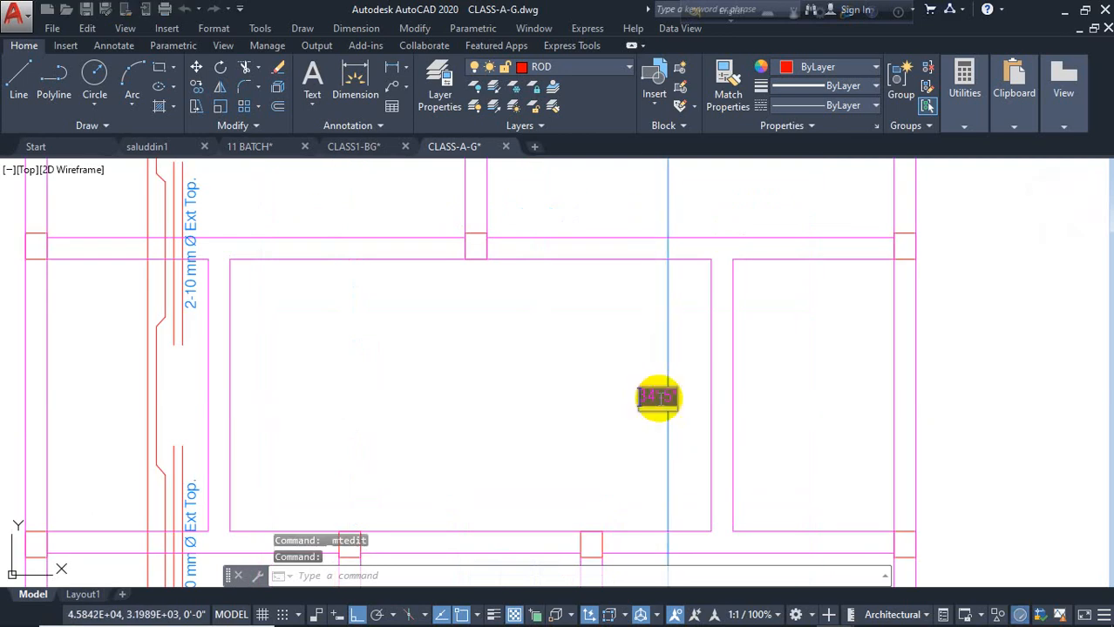
pyautogui.doubleClick(658, 397)
pyautogui.rightClick(658, 397)
pyautogui.click(701, 88)
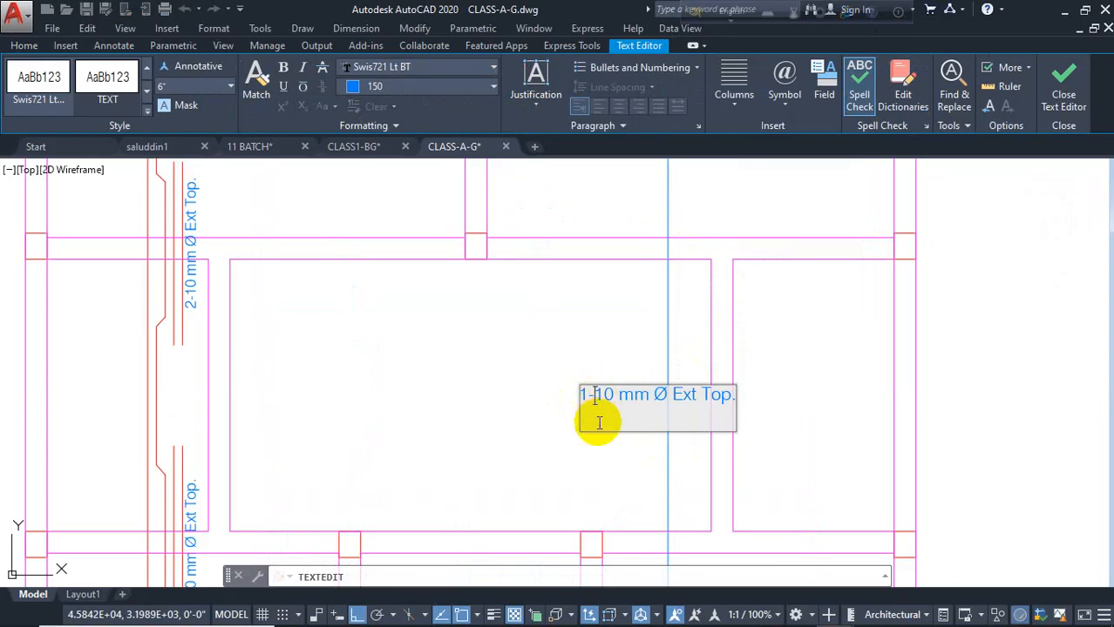
# - Change the vertical dimension's text to "10 mm Ø 5"C/C", removing the bar count and the "Ext Top." wording
pyautogui.scroll(-5, 620, 356)
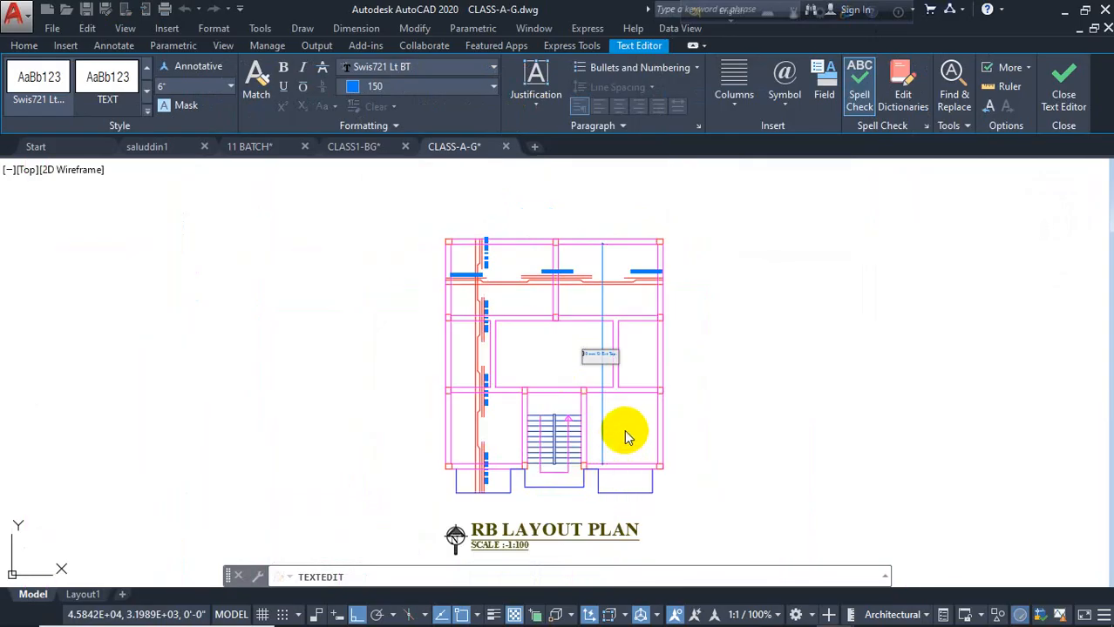
pyautogui.scroll(6, 610, 357)
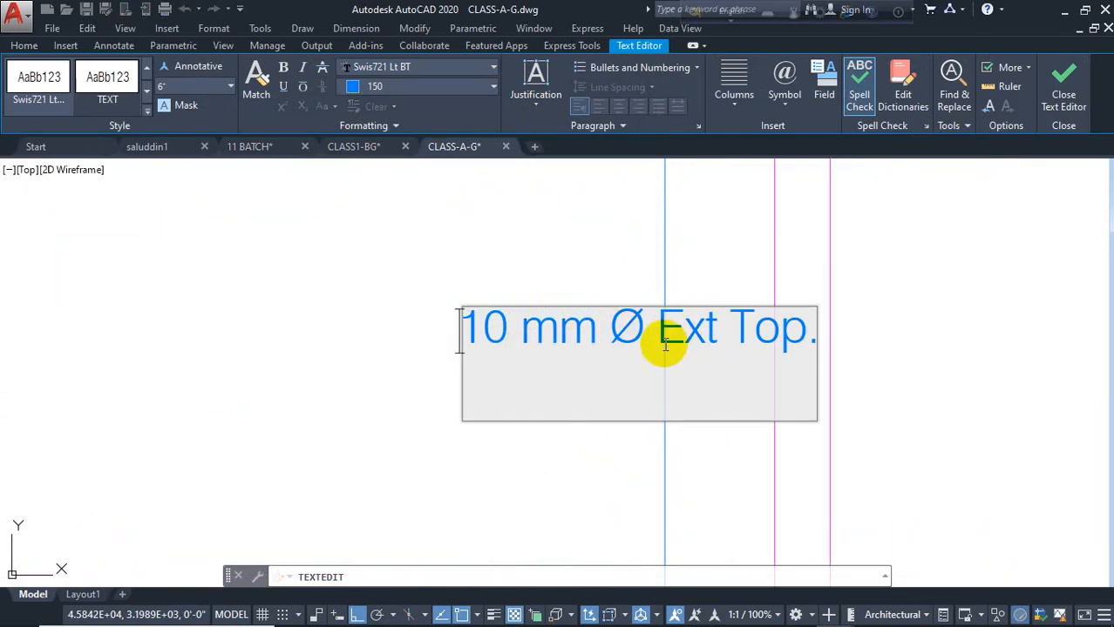
pyautogui.moveTo(658, 351); pyautogui.dragTo(811, 354)
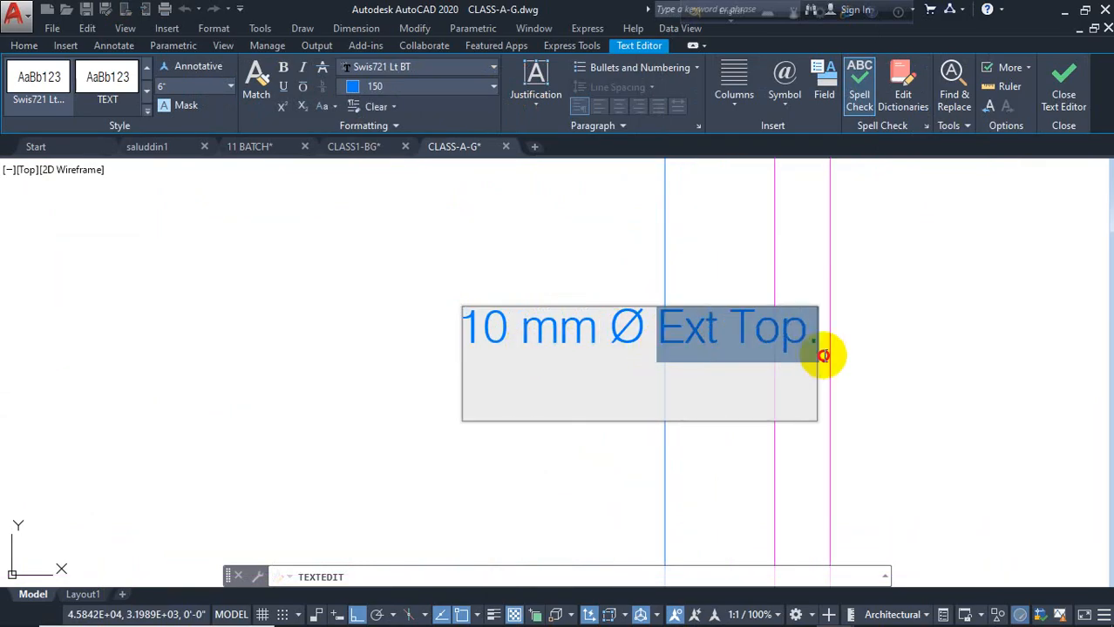
pyautogui.write('5')
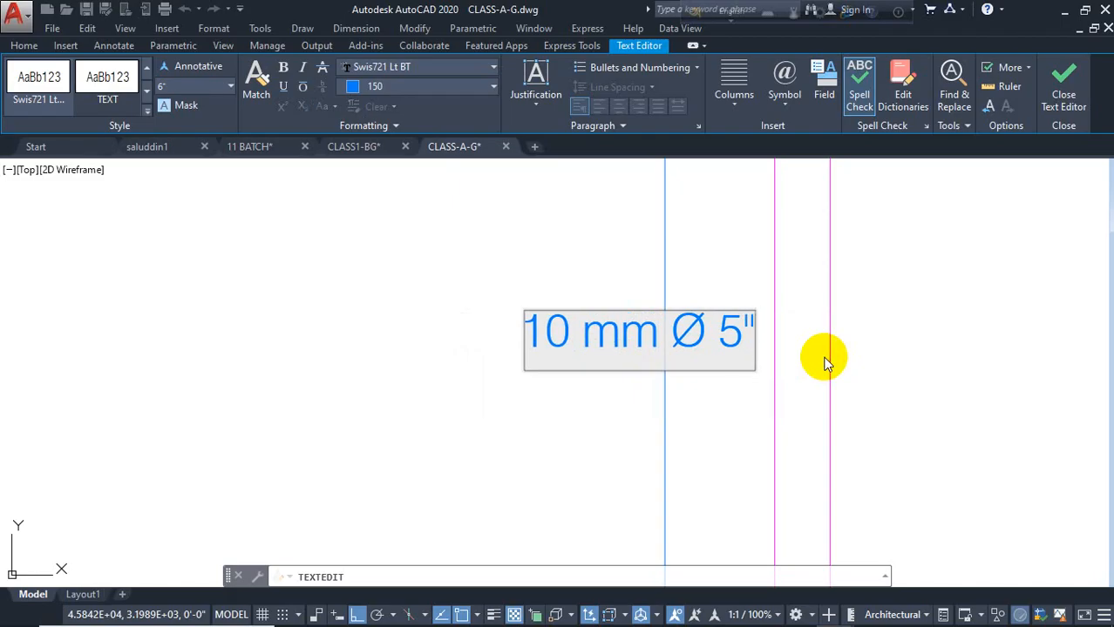
pyautogui.write('"C')
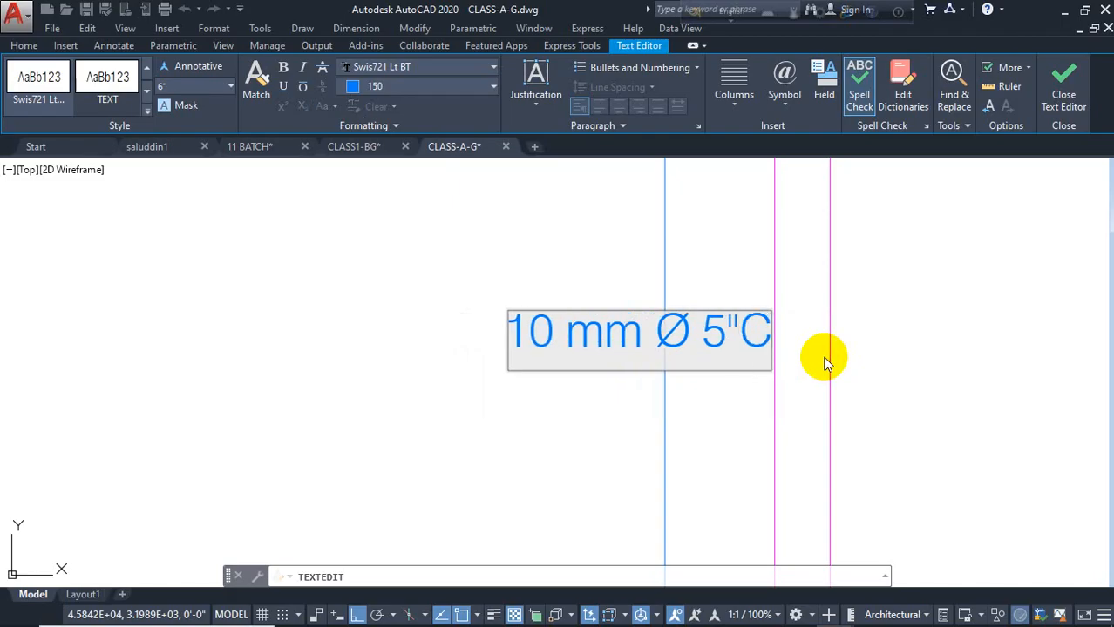
pyautogui.write('/C')
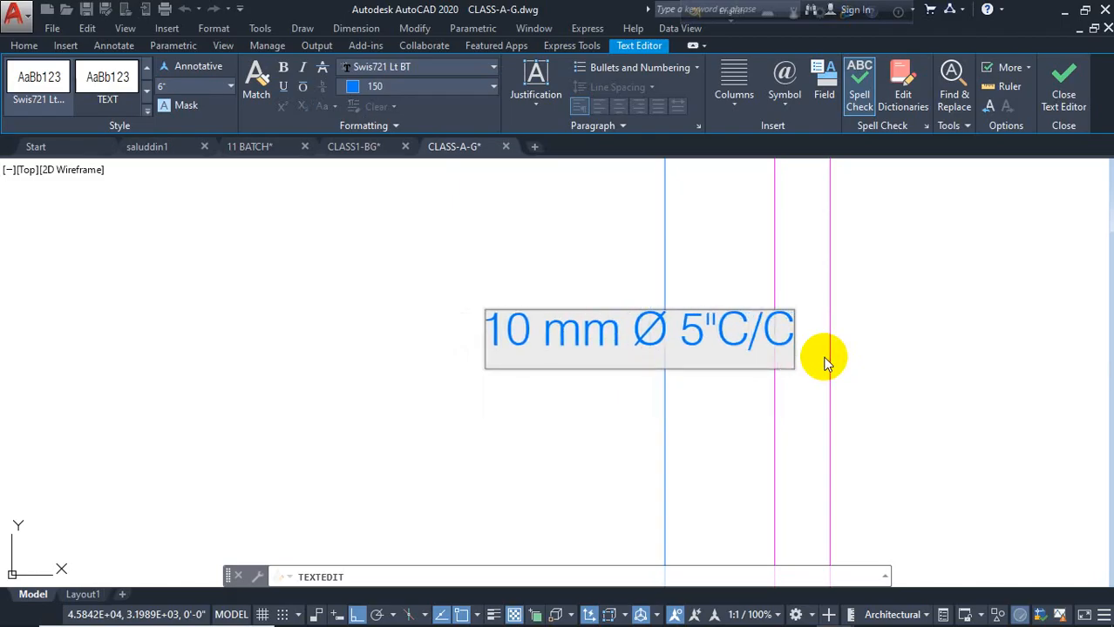
# - Add "A.KBAR" to the end of the vertical dimension's text and finish editing
pyautogui.write(' ALT')
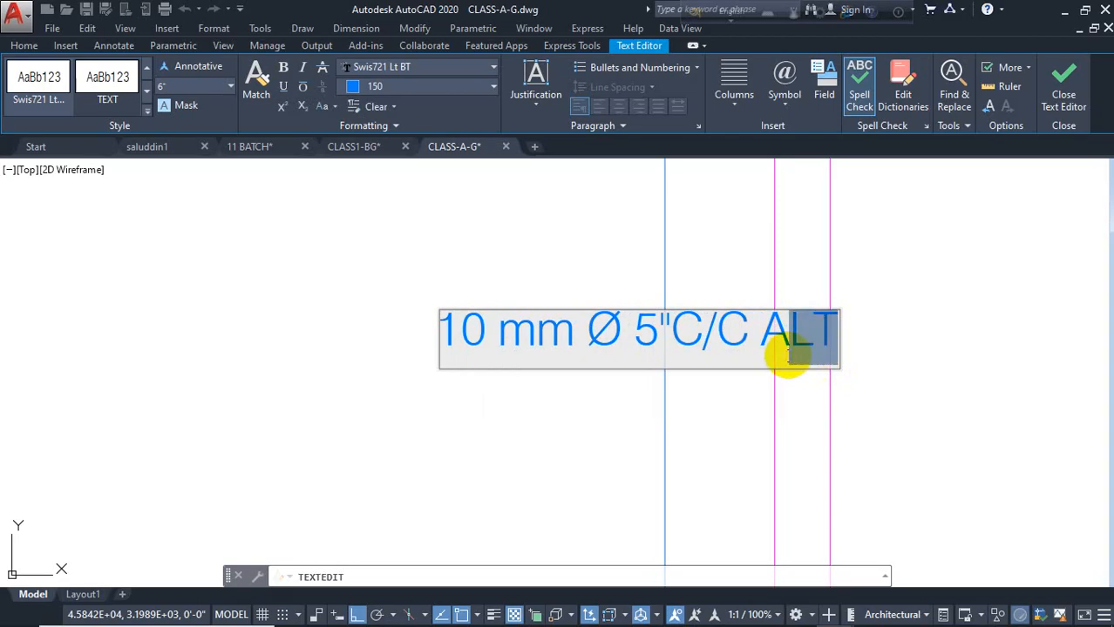
pyautogui.write('.')
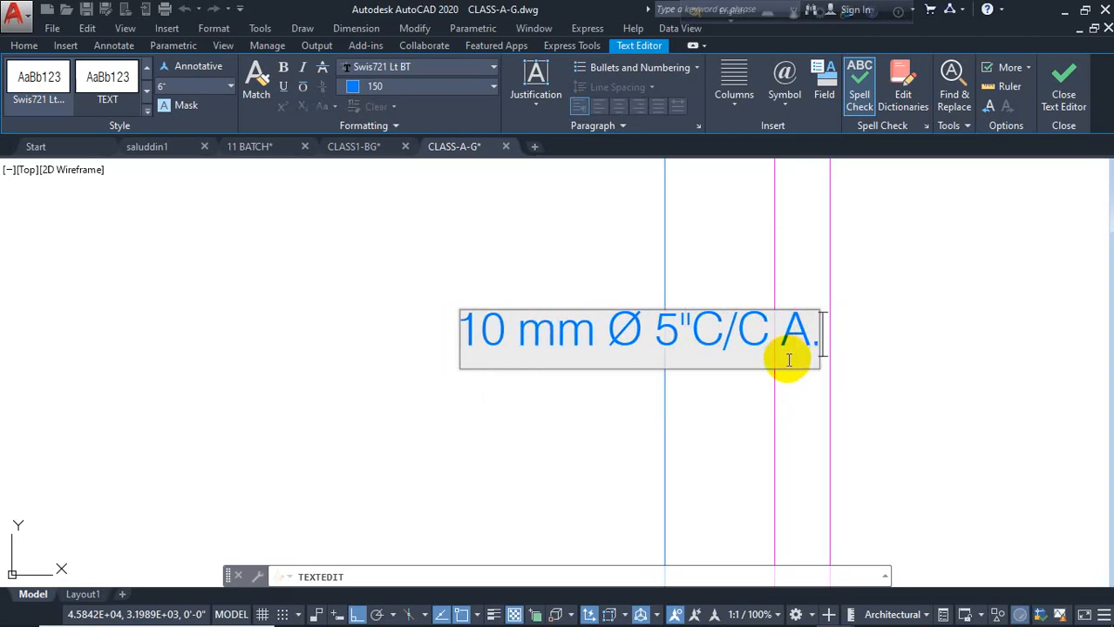
pyautogui.write('KBAR')
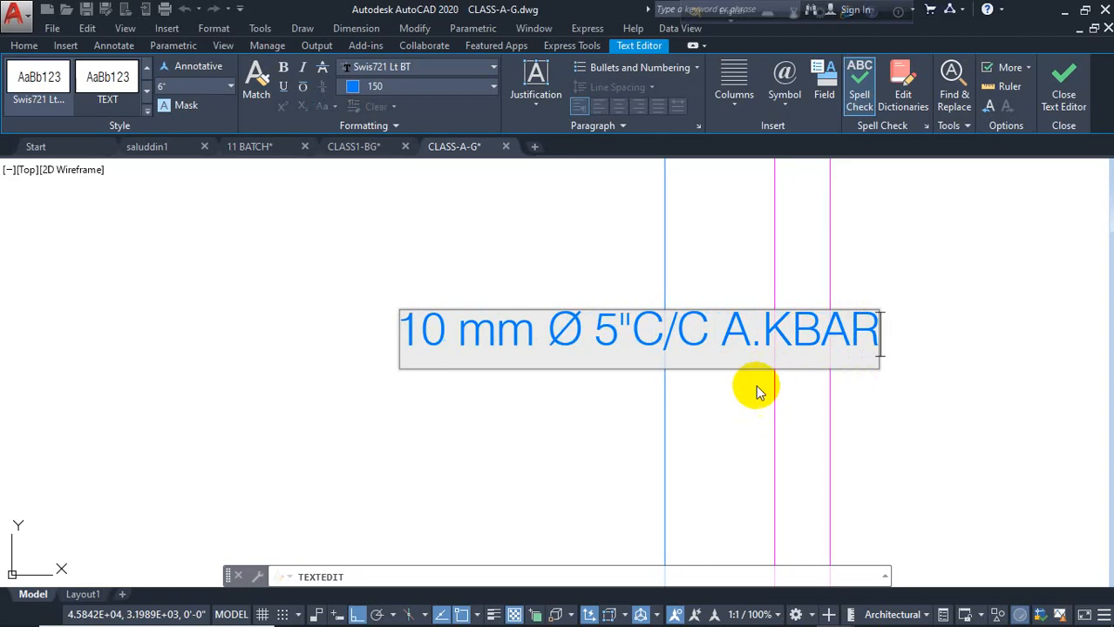
pyautogui.click(756, 392)
pyautogui.scroll(-6, 454, 281)
pyautogui.press('Escape')
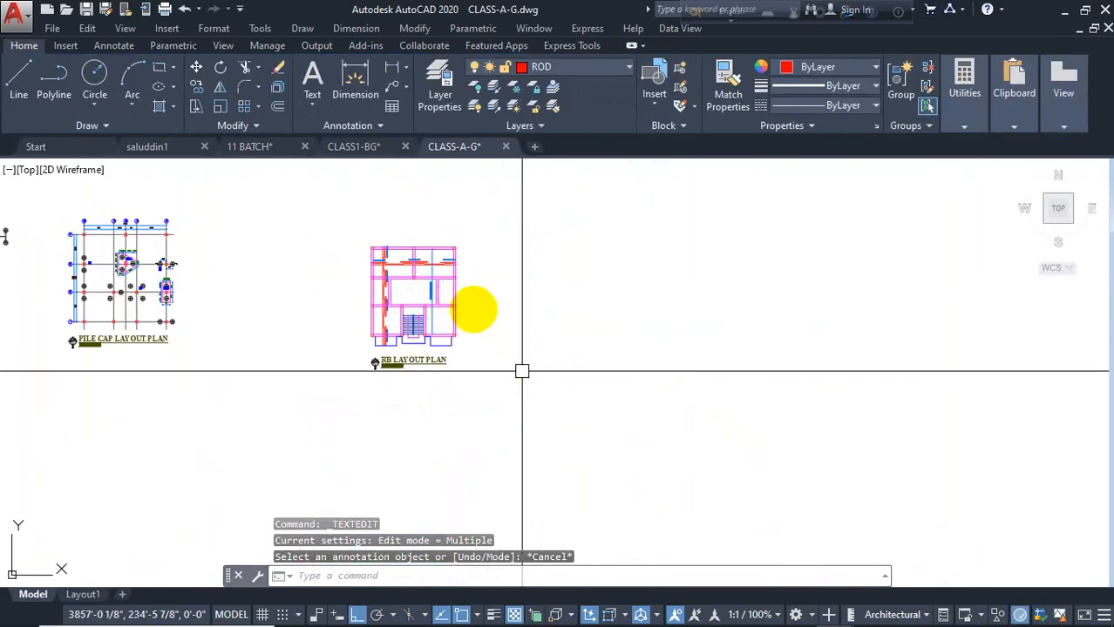
# - Copy the words "Alt Ckd" from item A of the general note beside the slab layout plan
pyautogui.scroll(-6, 460, 333)
pyautogui.scroll(14, 643, 244)
pyautogui.moveTo(734, 270); pyautogui.dragTo(504, 387, button='middle')
pyautogui.doubleClick(463, 306)
pyautogui.scroll(-3, 625, 381)
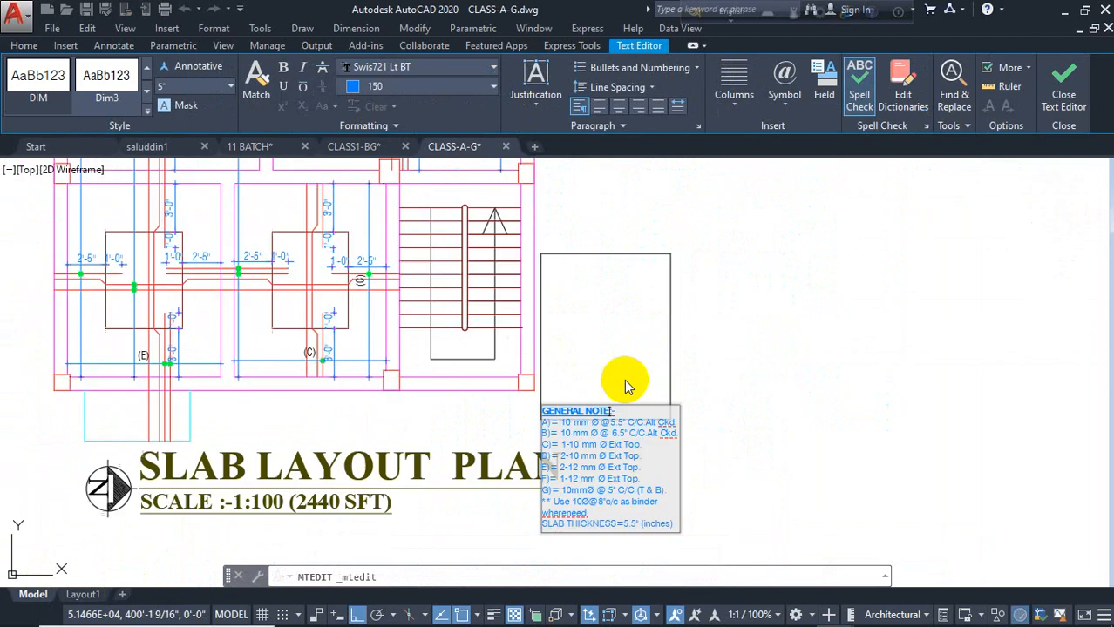
pyautogui.scroll(5, 628, 422)
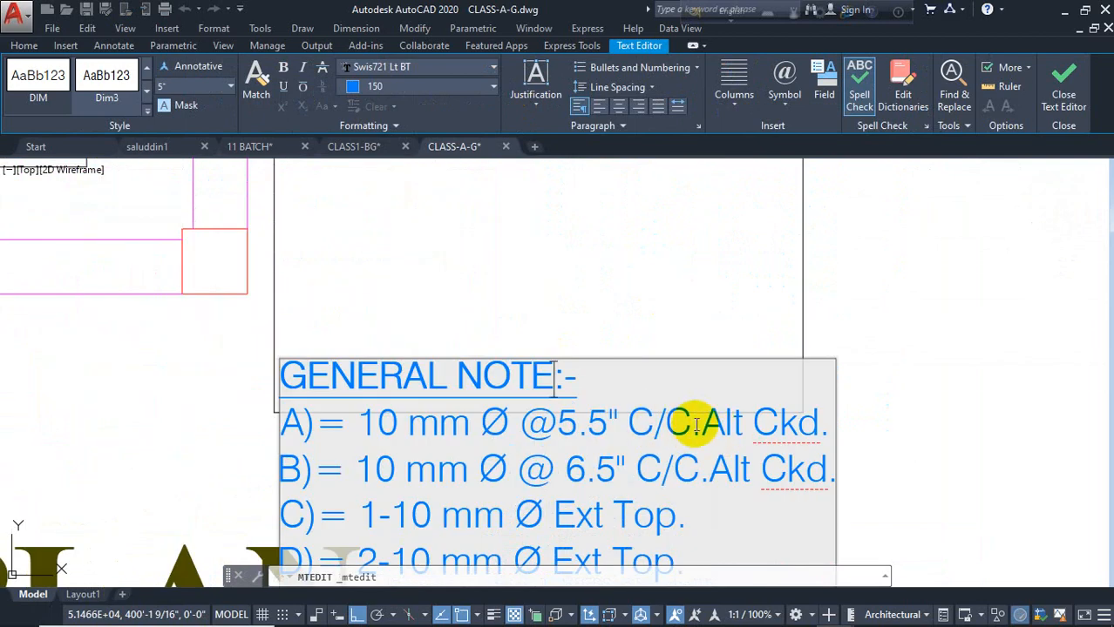
pyautogui.rightClick(802, 436)
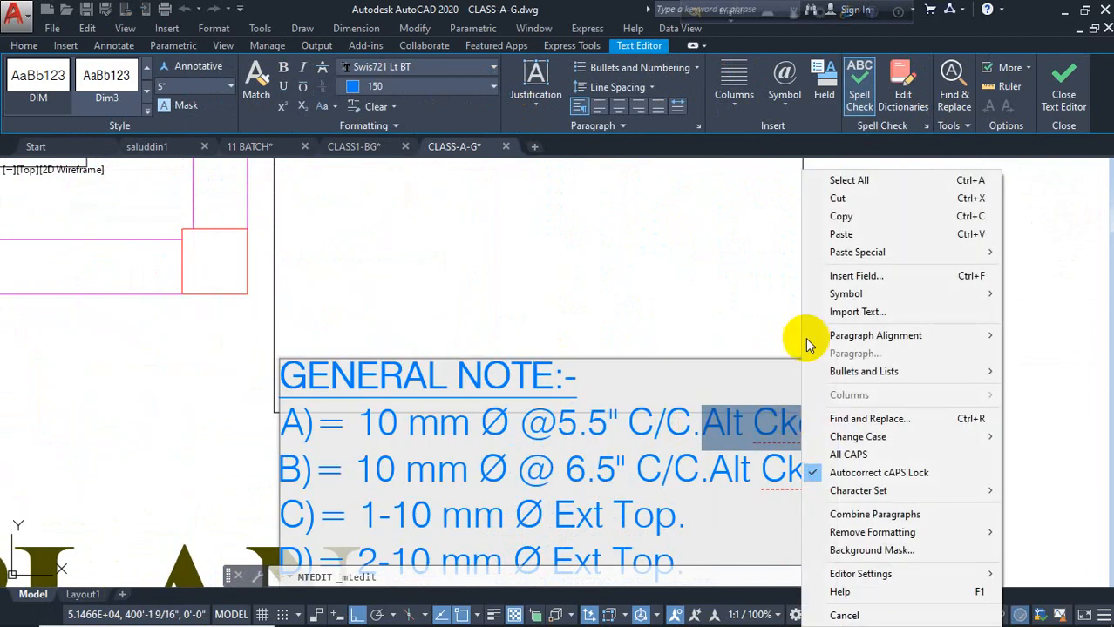
pyautogui.click(838, 216)
pyautogui.press('Escape')
# - In the RB layout plan's vertical dimension text, replace the ending after "C/C" with the copied "Alt Ckd"
pyautogui.scroll(-12, 789, 331)
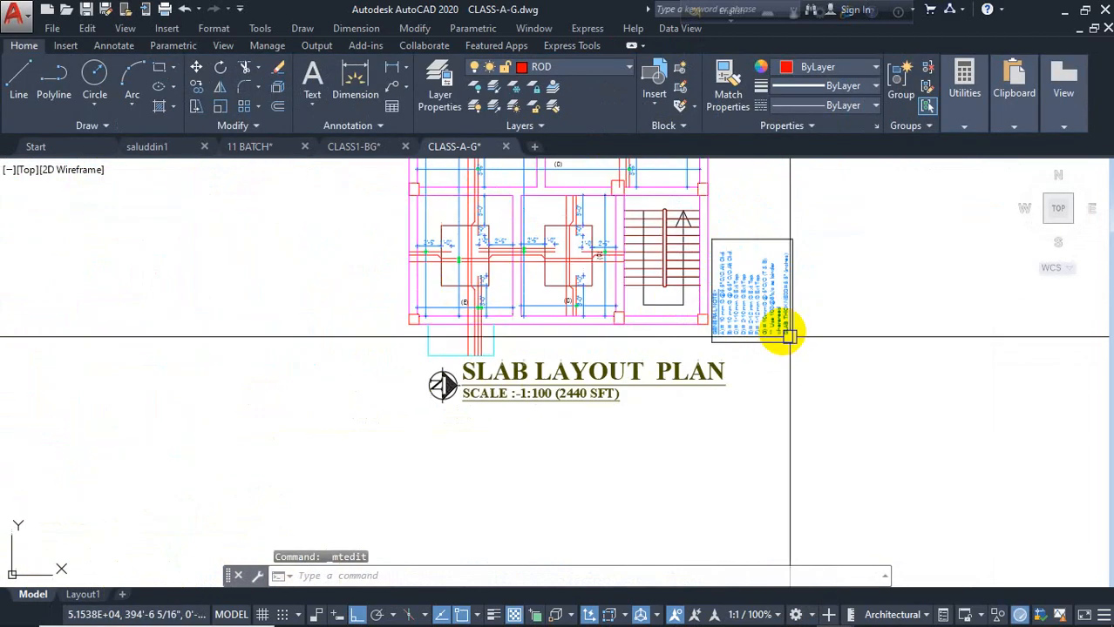
pyautogui.scroll(5, 534, 336)
pyautogui.scroll(-6, 597, 255)
pyautogui.scroll(5, 277, 440)
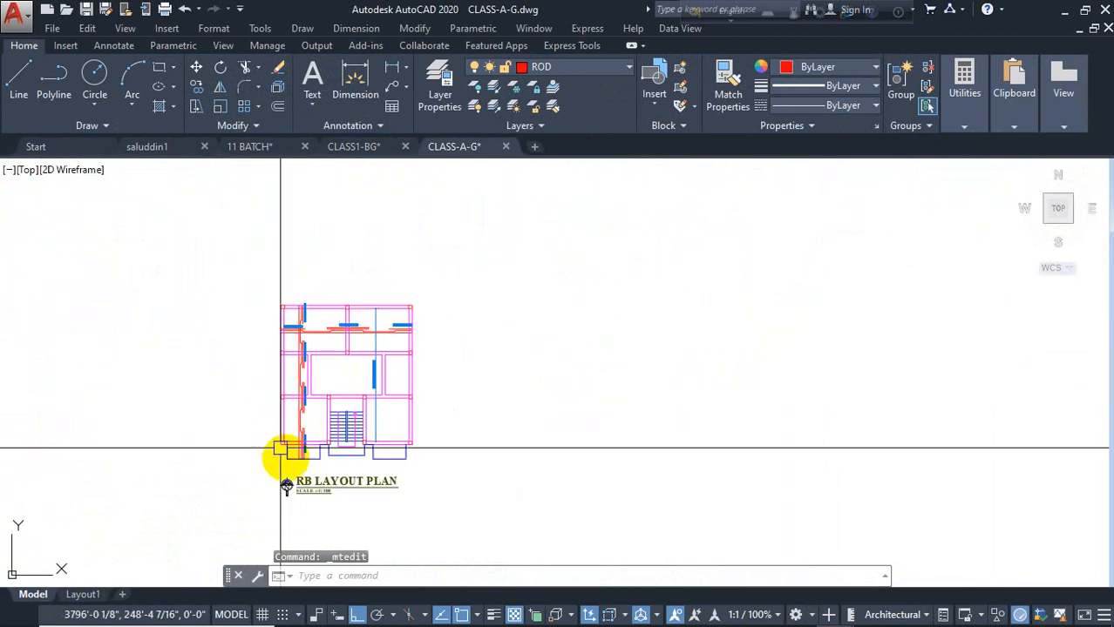
pyautogui.scroll(4, 415, 450)
pyautogui.scroll(2, 610, 369)
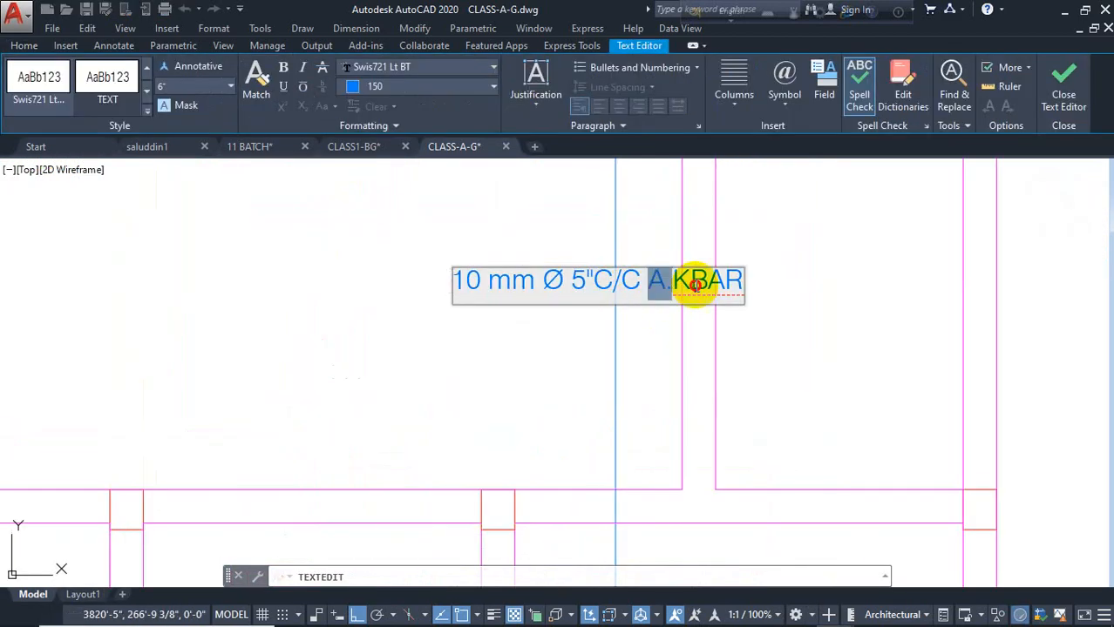
pyautogui.rightClick(736, 285)
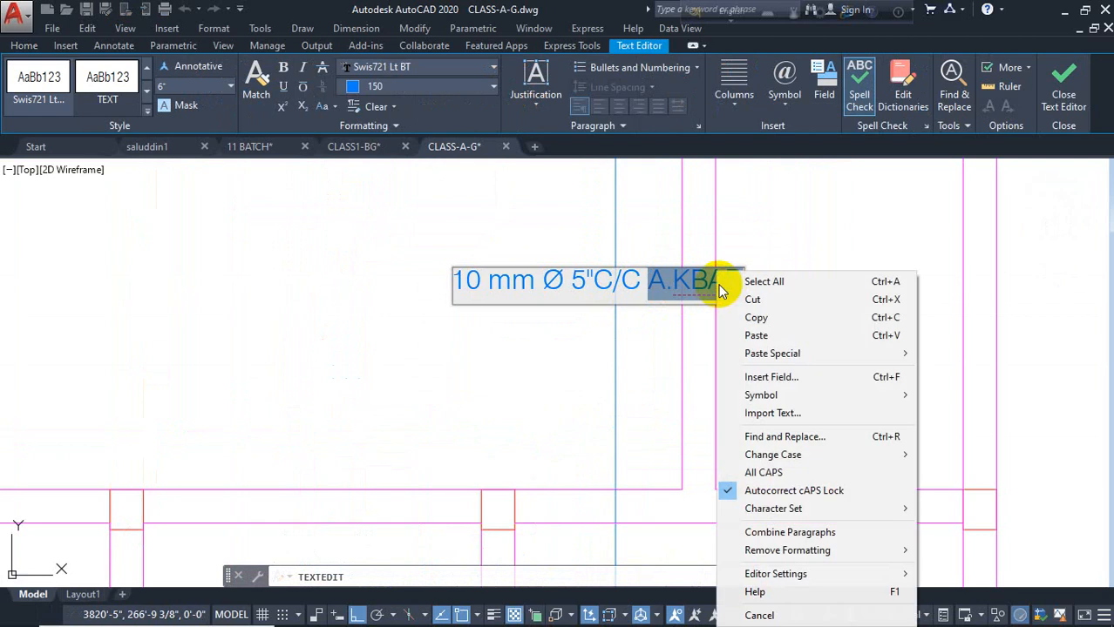
pyautogui.click(754, 333)
pyautogui.click(775, 305)
pyautogui.press('Escape')
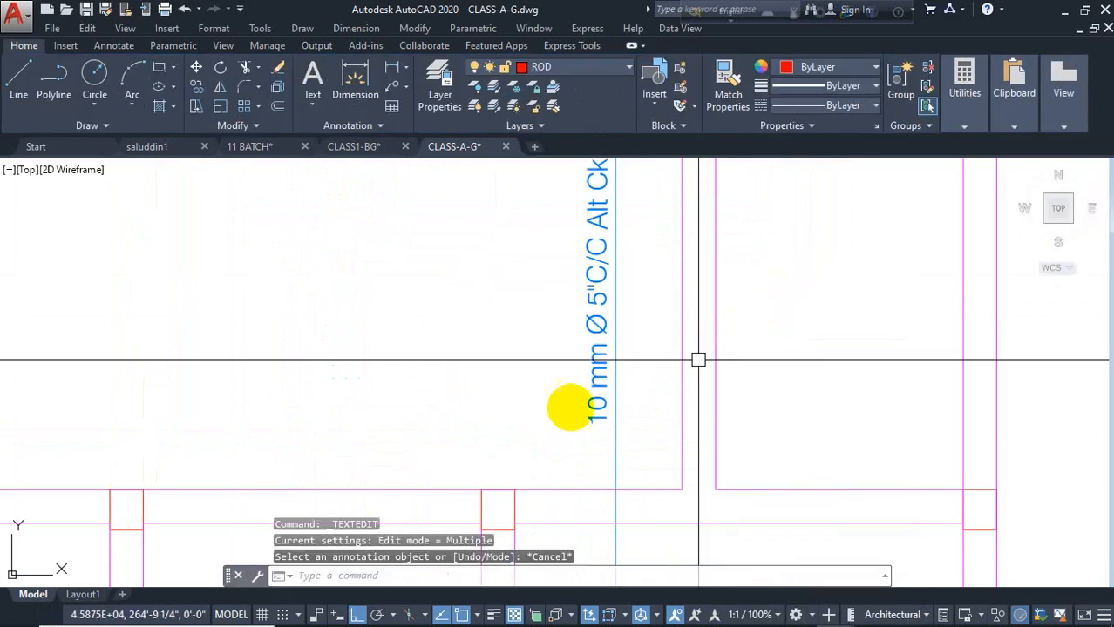
# - Draw a circle of about 1 1/2" radius where the vertical dimension line crosses the horizontal cranked bar
pyautogui.scroll(-4, 558, 349)
pyautogui.moveTo(542, 293); pyautogui.dragTo(568, 484, button='middle')
pyautogui.scroll(6, 574, 329)
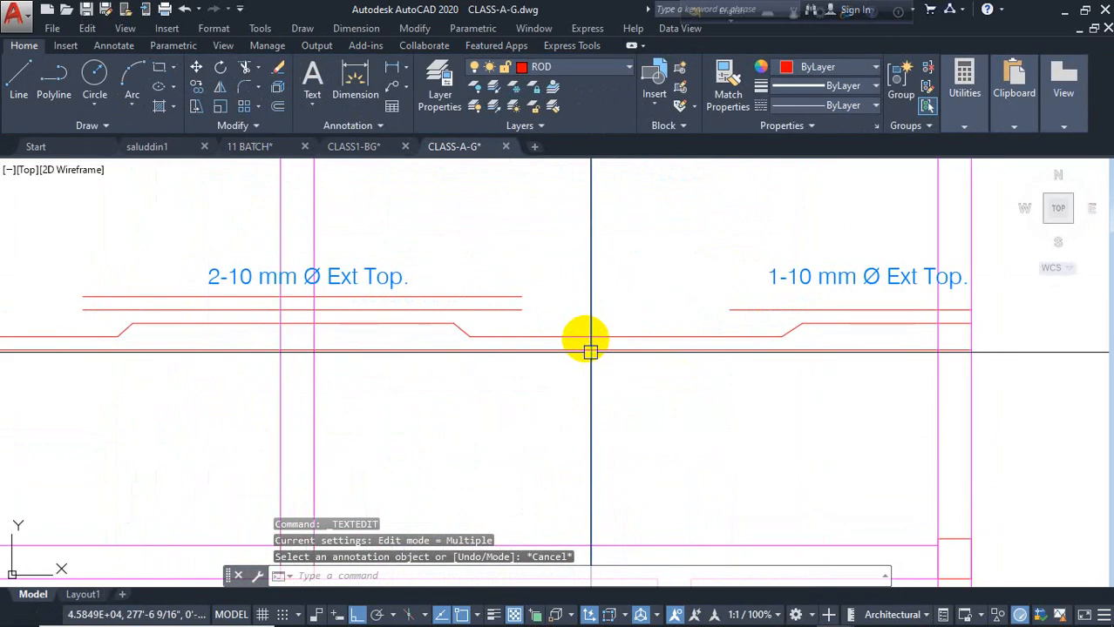
pyautogui.scroll(3, 540, 335)
pyautogui.write('c')
pyautogui.press('Return')
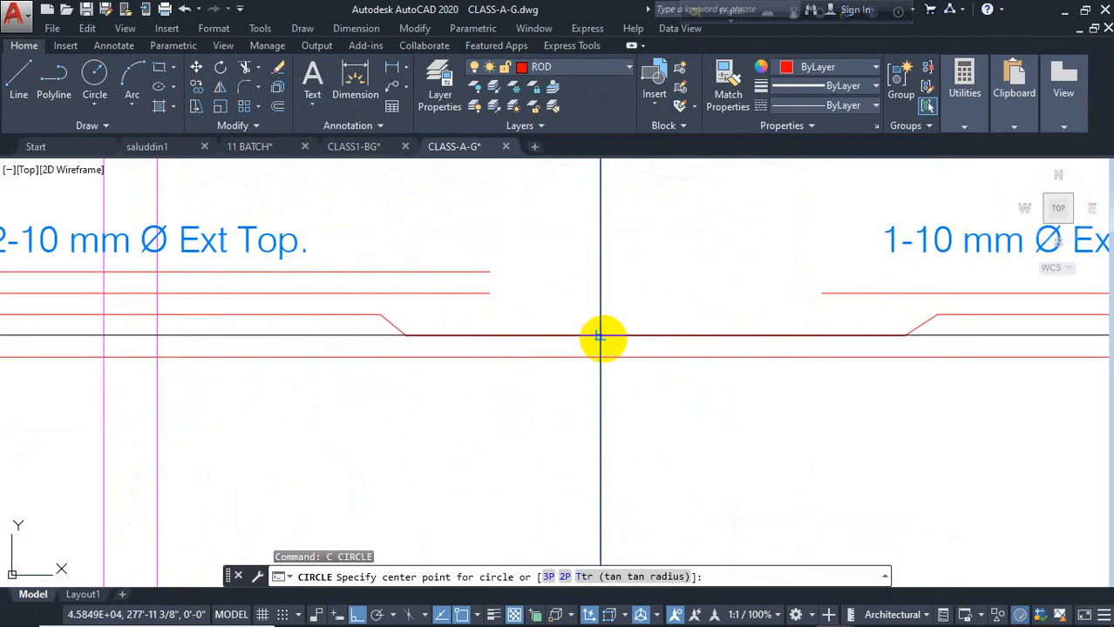
pyautogui.click(600, 335)
pyautogui.scroll(3, 614, 331)
pyautogui.scroll(3, 612, 335)
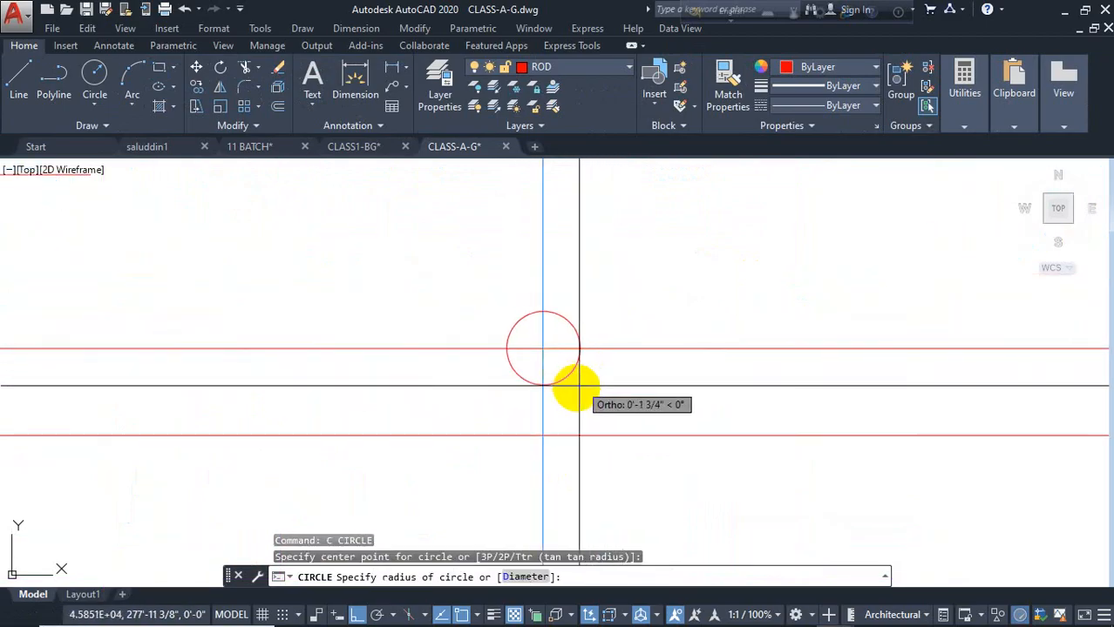
pyautogui.click(576, 381)
# - Copy the circle down to where the vertical dimension line crosses the straight horizontal bar
pyautogui.click(573, 364)
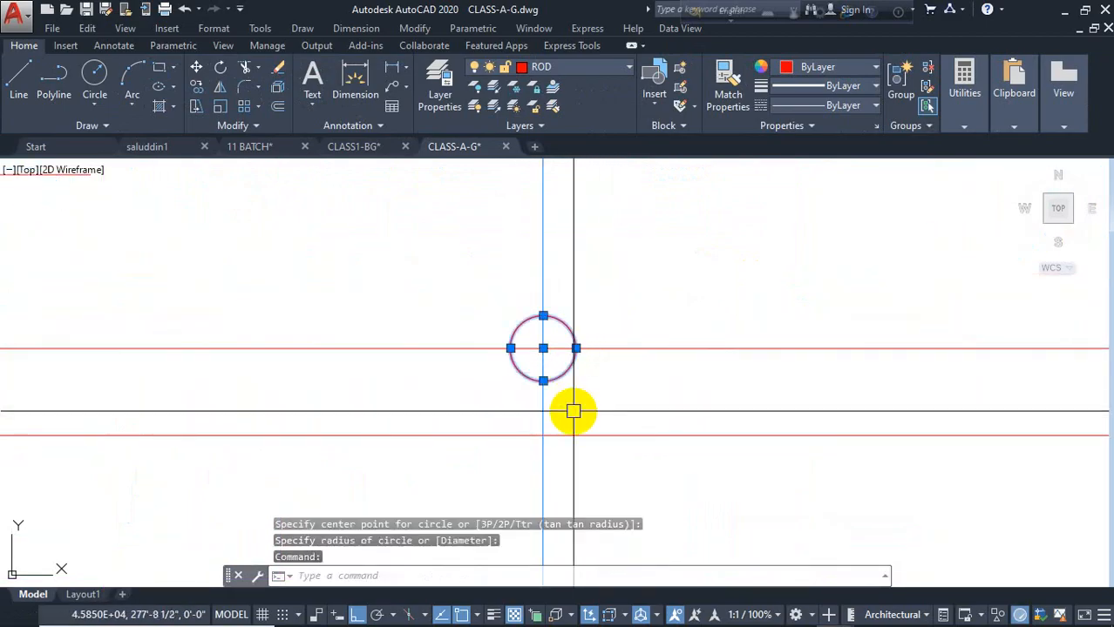
pyautogui.write('co')
pyautogui.press('Return')
pyautogui.click(542, 349)
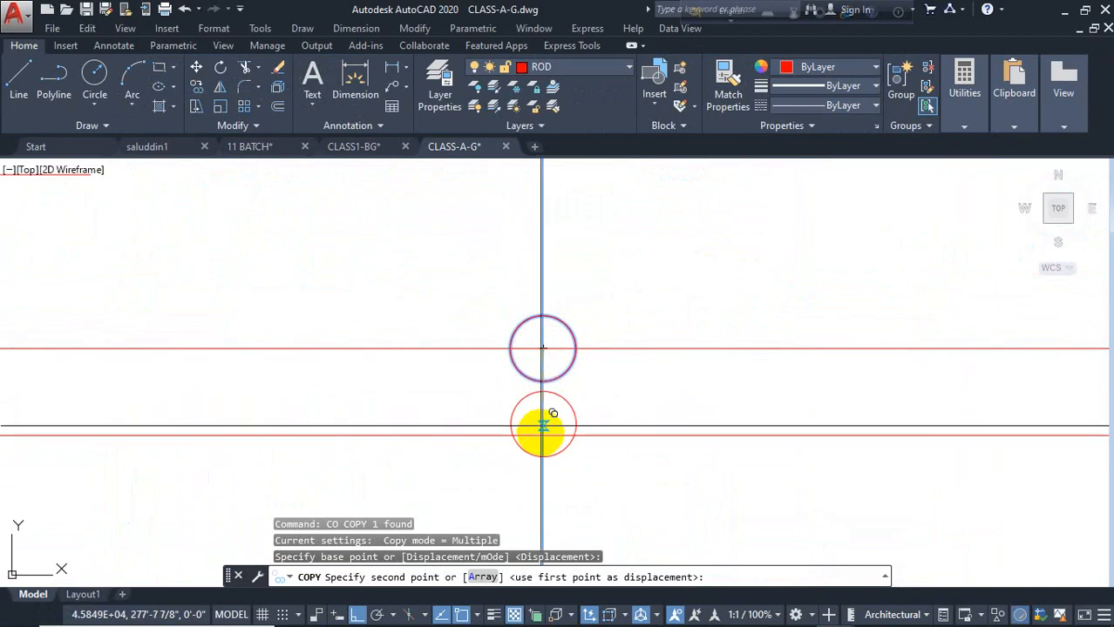
pyautogui.click(542, 428)
pyautogui.press('Escape')
pyautogui.scroll(-4, 580, 383)
pyautogui.scroll(-5, 532, 331)
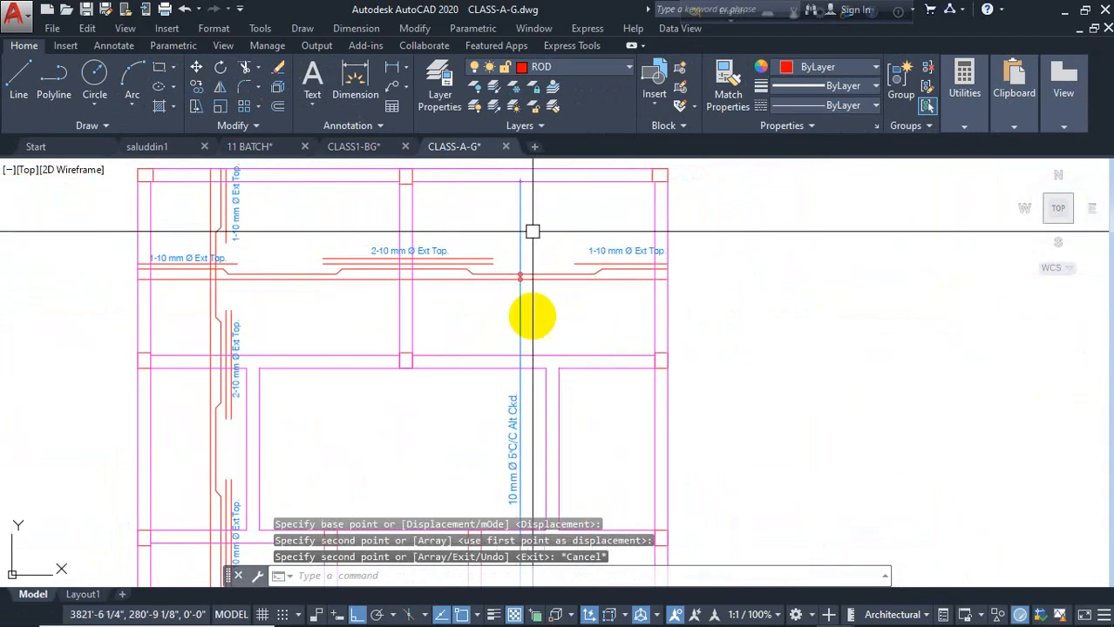
pyautogui.scroll(-2, 571, 353)
# - Add a horizontal dimension across the middle slab panels, between the inner faces of the two outer beams
pyautogui.scroll(5, 571, 366)
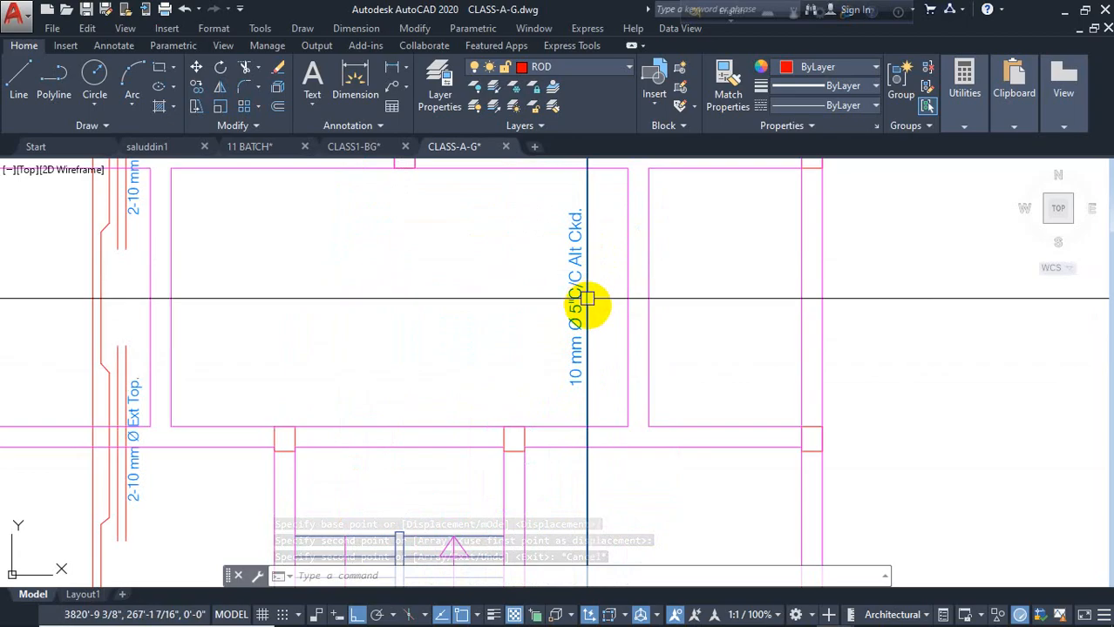
pyautogui.scroll(-2, 579, 304)
pyautogui.click(344, 78)
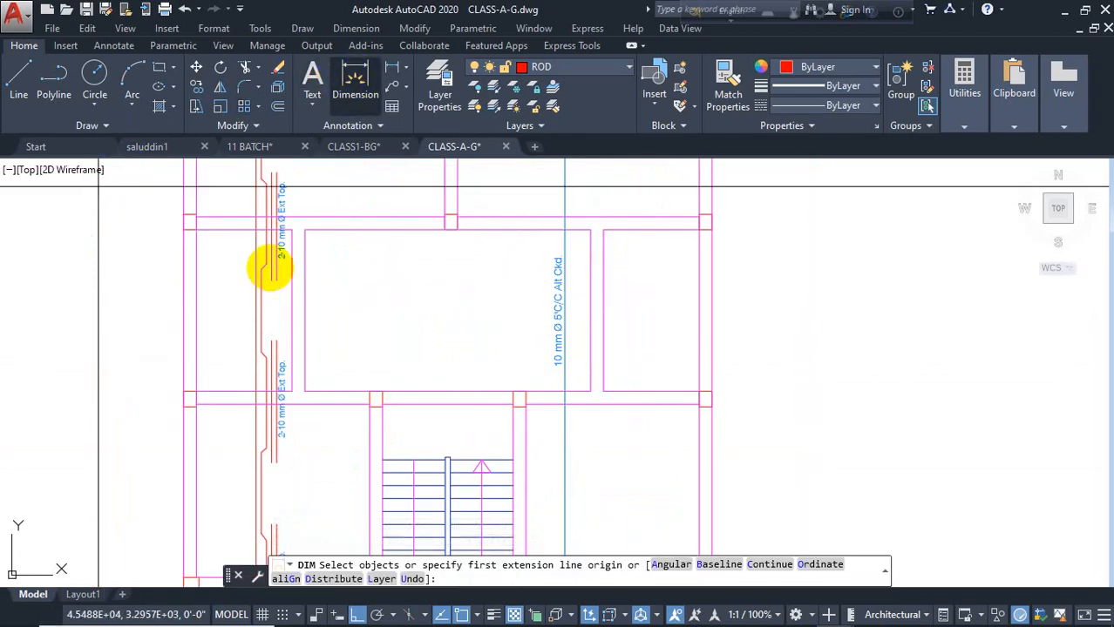
pyautogui.click(197, 310)
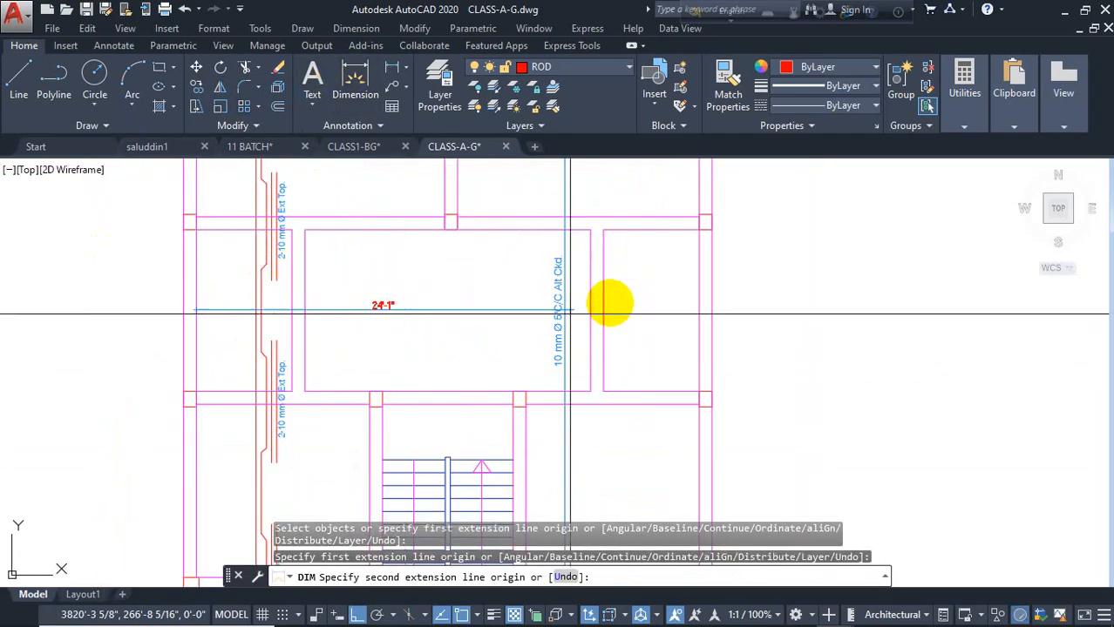
pyautogui.click(688, 311)
pyautogui.click(685, 312)
pyautogui.press('Escape')
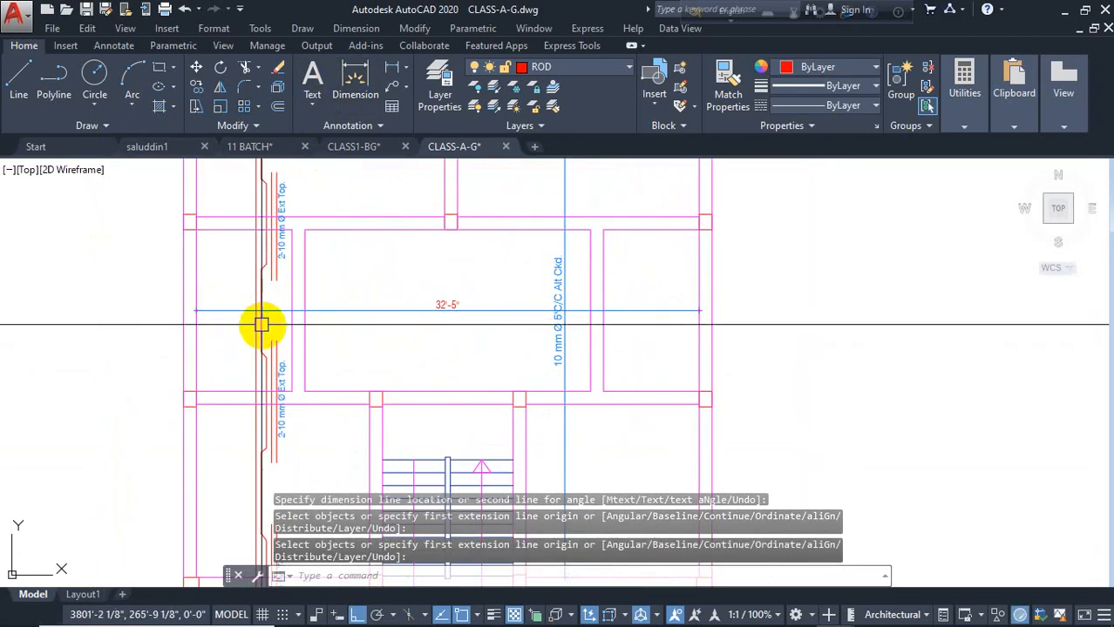
# - Change the bar spacing in the vertical dimension's text to 5.5"
pyautogui.scroll(3, 447, 311)
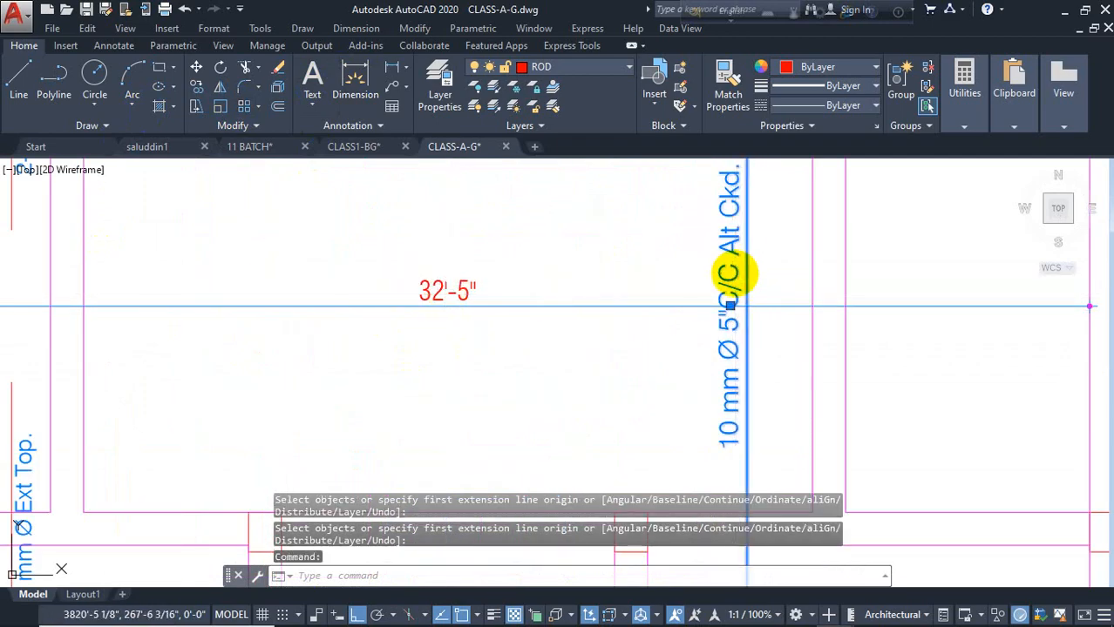
pyautogui.doubleClick(723, 319)
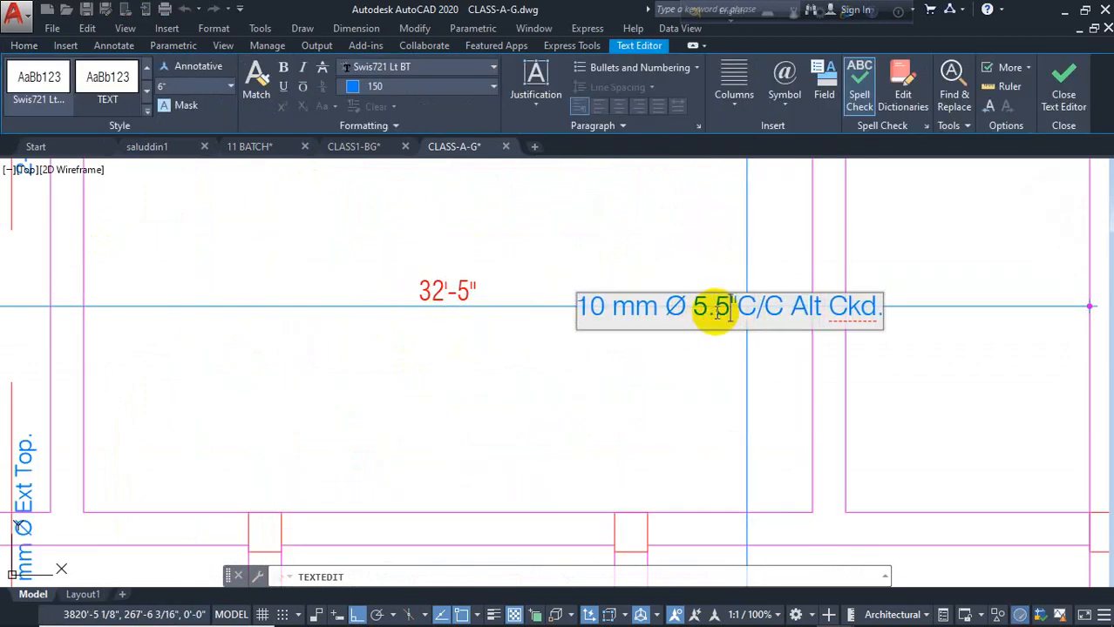
pyautogui.click(724, 378)
# - Copy the full bar description, "10 mm Ø 5.5""C/C Alt Ckd.", from the vertical dimension's text
pyautogui.click(448, 290)
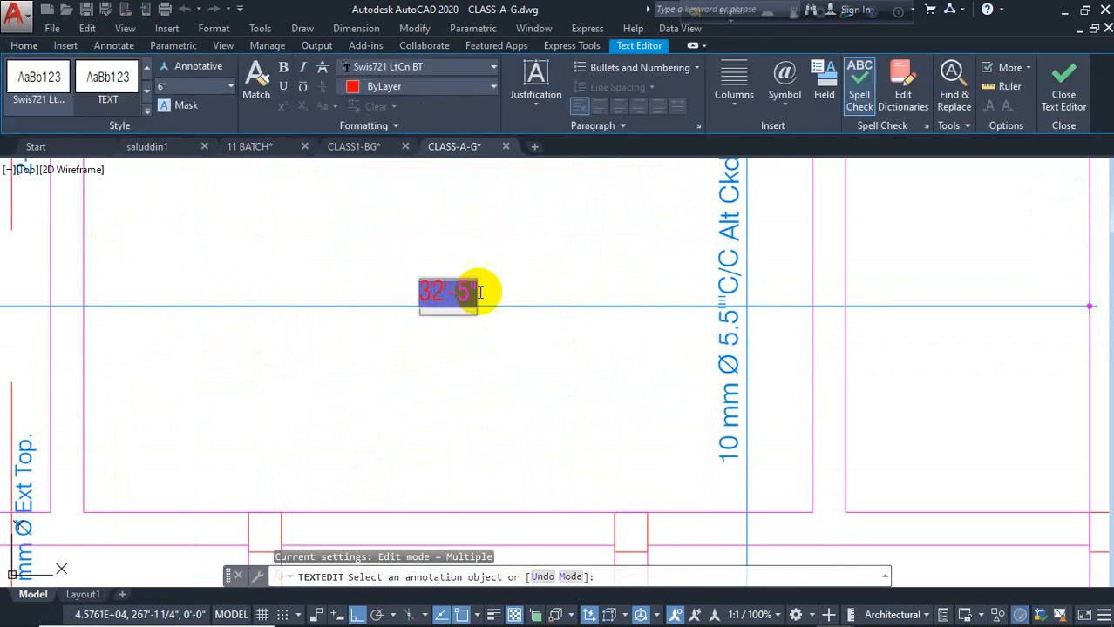
pyautogui.click(687, 321)
pyautogui.click(727, 362)
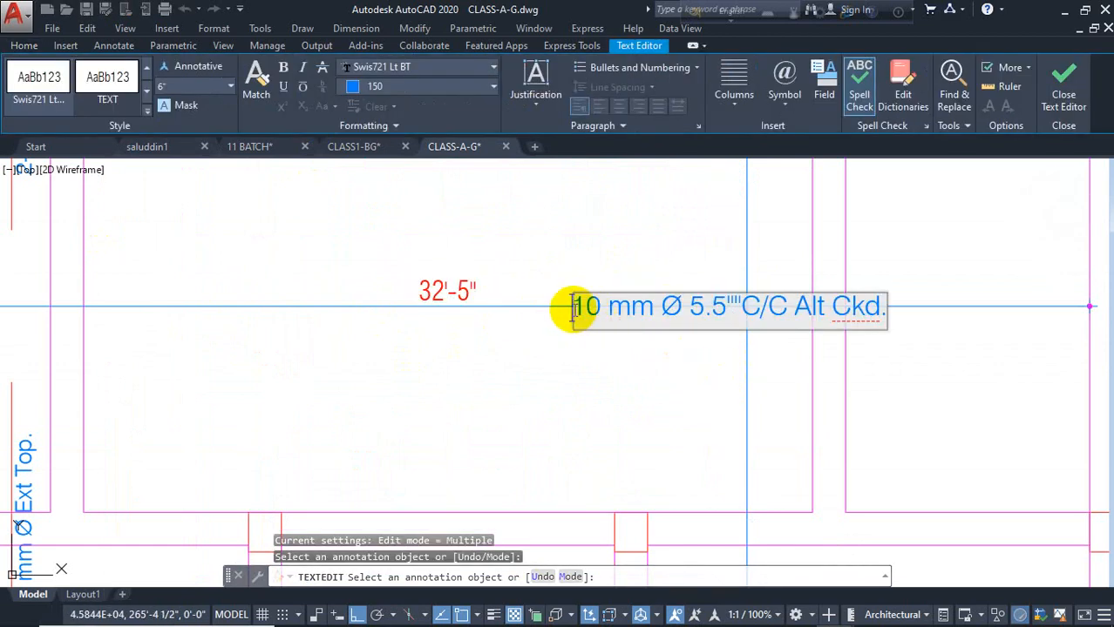
pyautogui.moveTo(780, 311); pyautogui.dragTo(870, 311)
pyautogui.rightClick(841, 314)
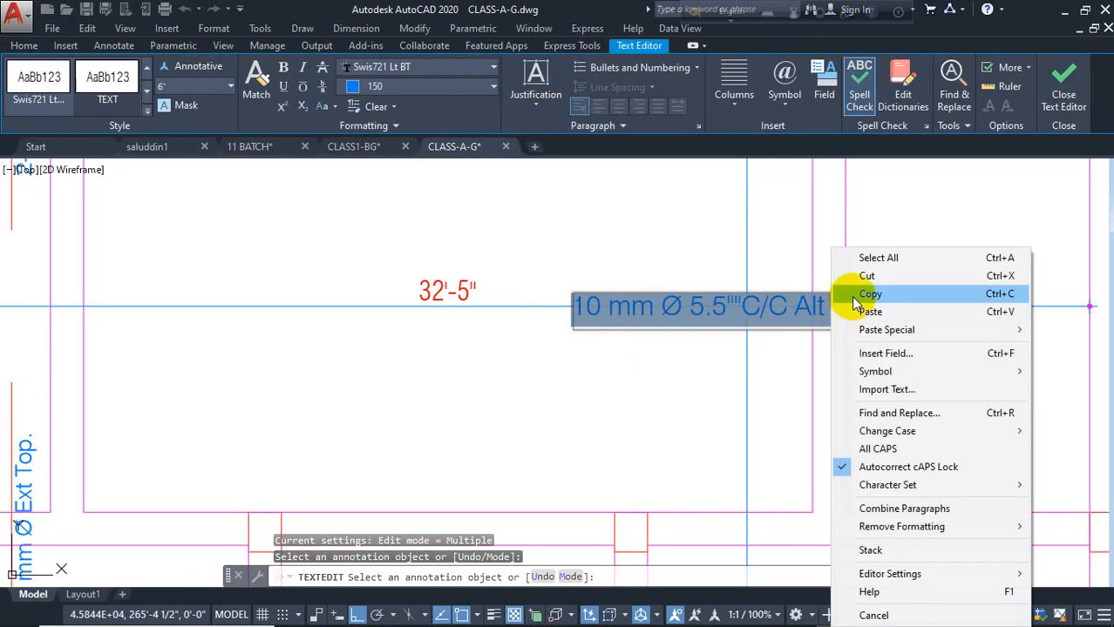
pyautogui.click(859, 297)
pyautogui.click(522, 361)
# - Replace the horizontal dimension's text with the copied "10 mm Ø 5.5""C/C Alt Ckd." and finish editing
pyautogui.scroll(-3, 523, 353)
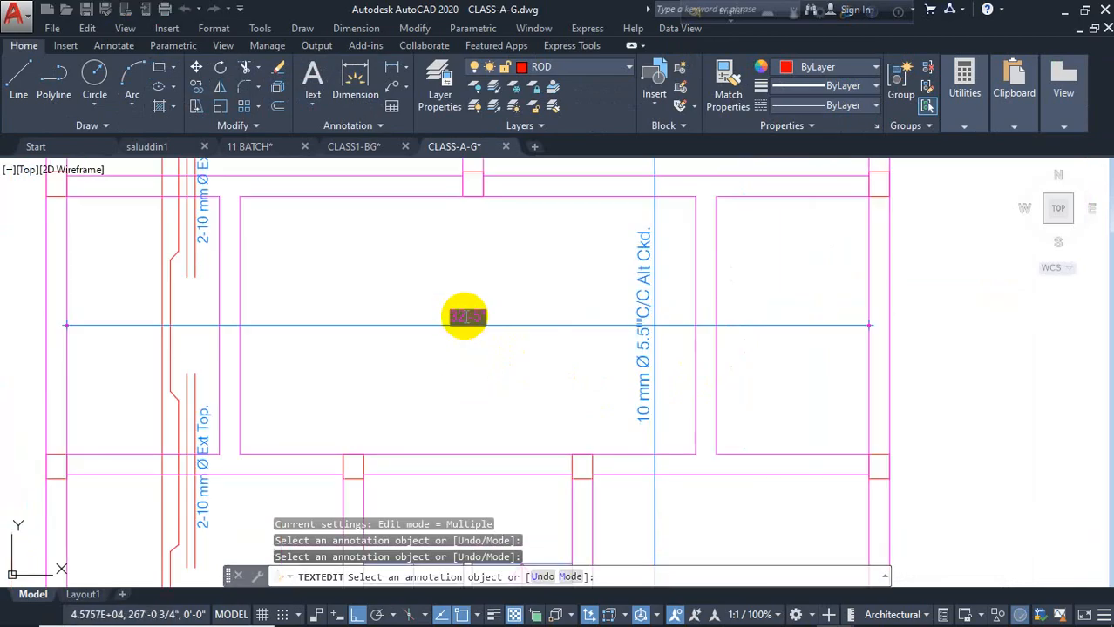
pyautogui.click(465, 317)
pyautogui.rightClick(466, 316)
pyautogui.click(476, 319)
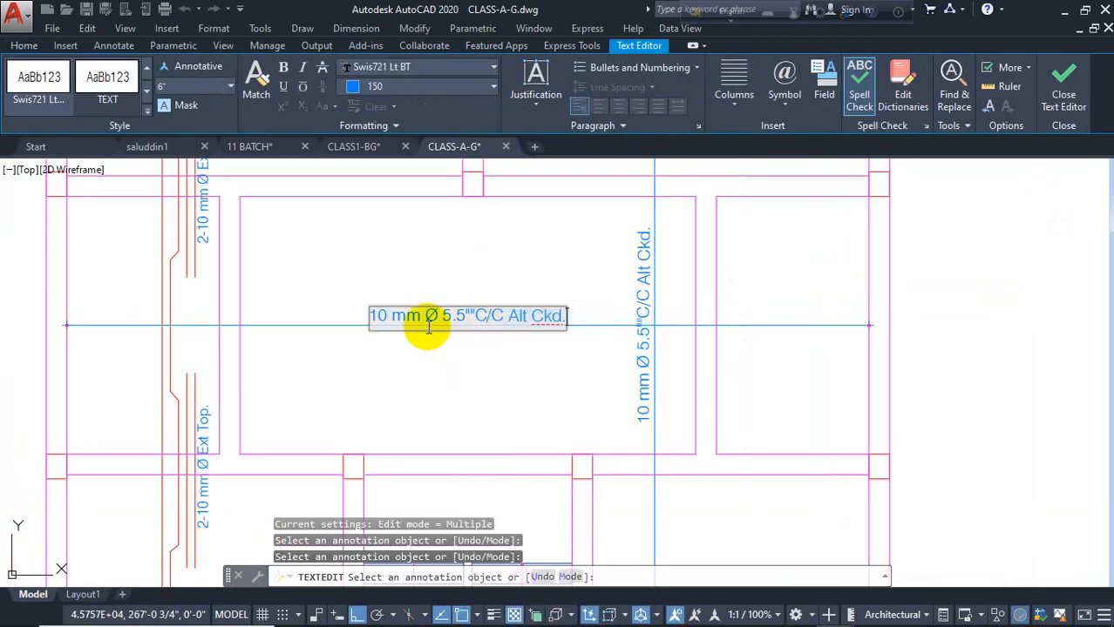
pyautogui.click(405, 407)
pyautogui.press('Escape')
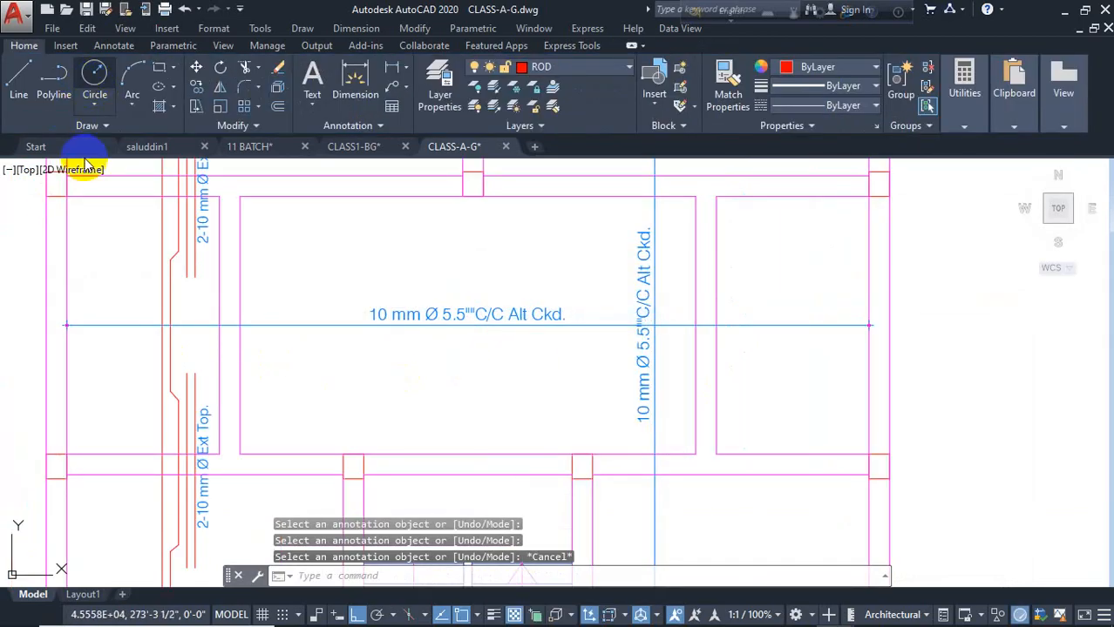
# - Draw circles of about 1 1/2" radius where the horizontal dimension line crosses the straight and cranked vertical bars
pyautogui.scroll(4, 131, 297)
pyautogui.click(94, 76)
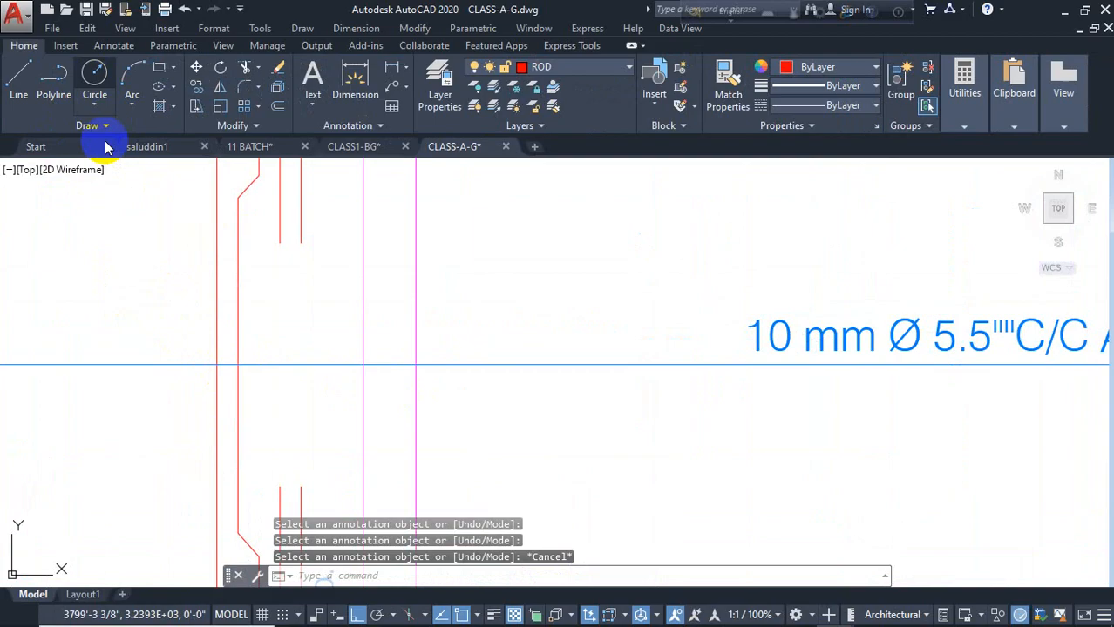
pyautogui.click(216, 364)
pyautogui.scroll(4, 218, 366)
pyautogui.press('Return')
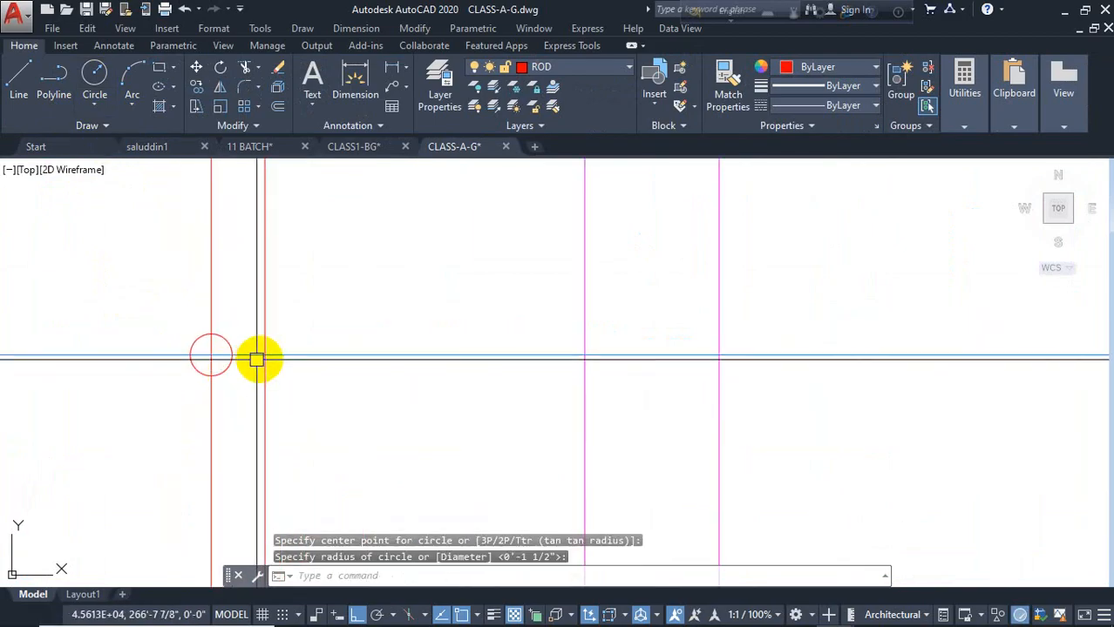
pyautogui.press('Return')
pyautogui.click(265, 356)
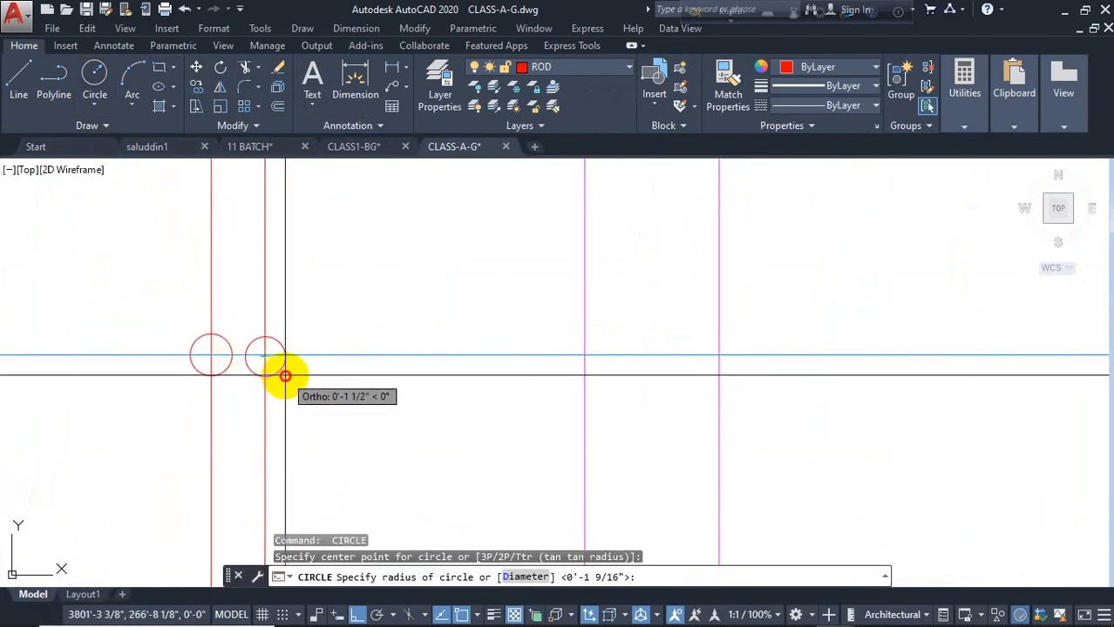
pyautogui.press('Return')
# - Look over the bars, extra top labels and spacing dimensions across the whole RB layout plan
pyautogui.scroll(-6, 361, 305)
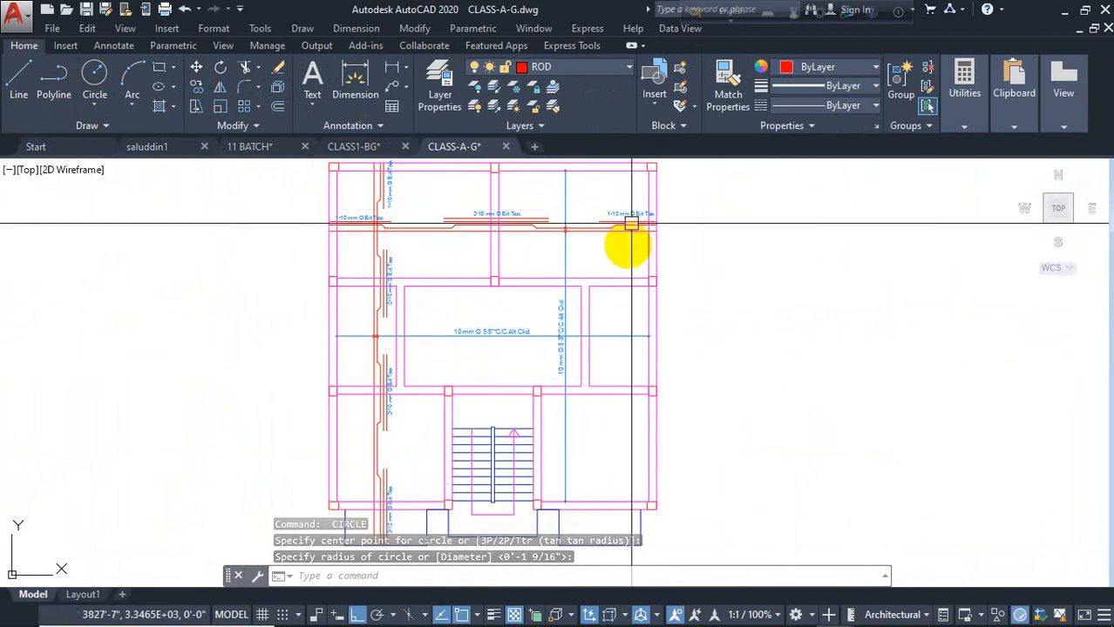
pyautogui.moveTo(605, 369); pyautogui.dragTo(612, 320, button='middle')
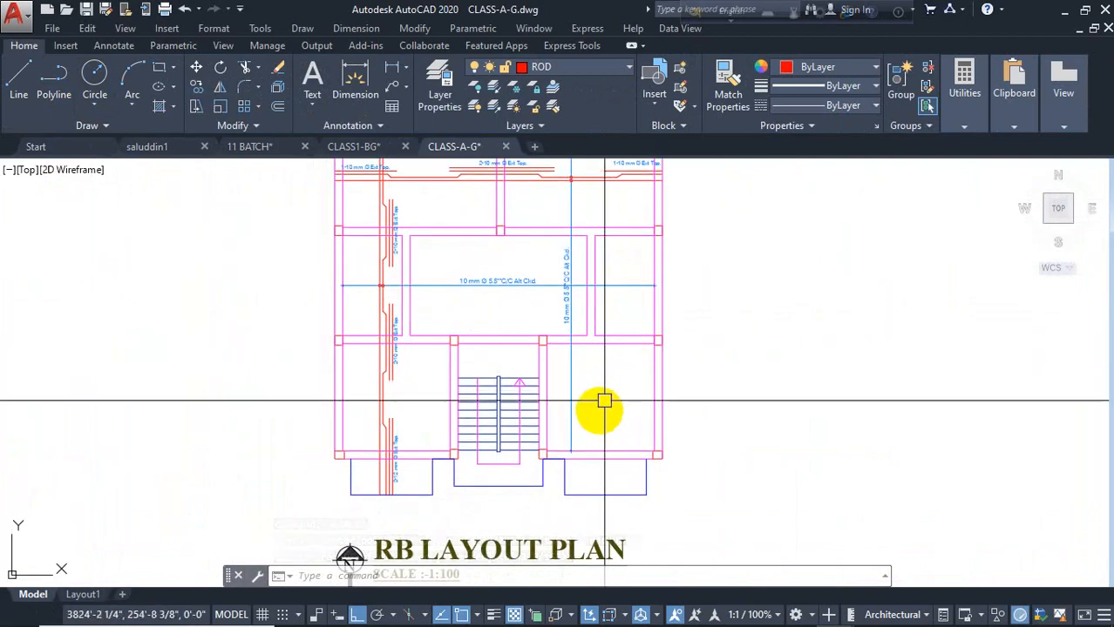
pyautogui.scroll(4, 351, 460)
pyautogui.scroll(-2, 385, 489)
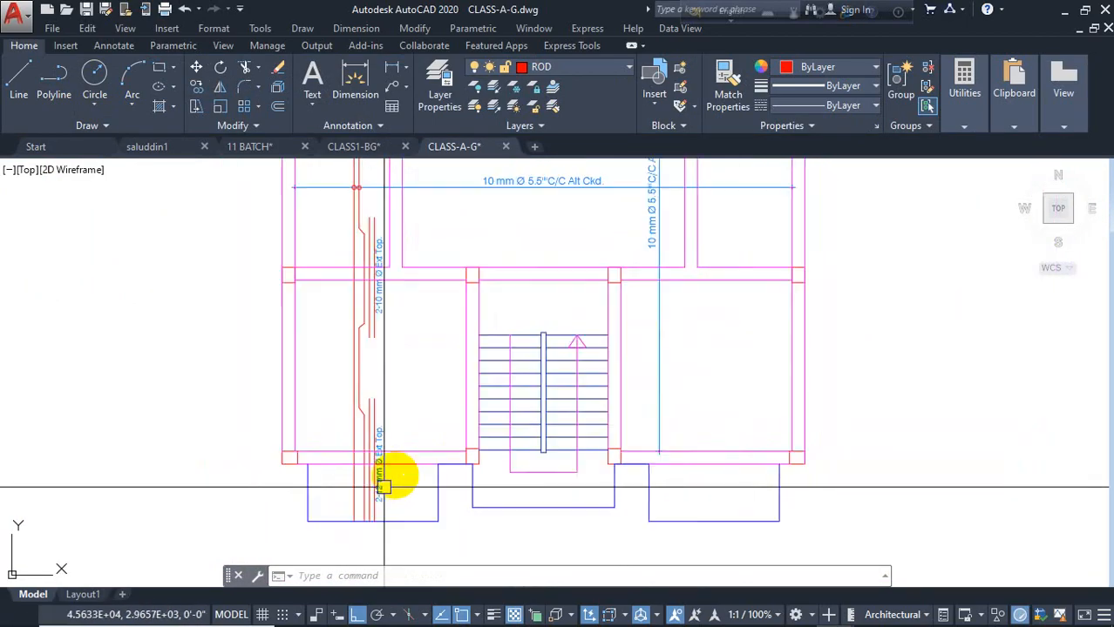
pyautogui.scroll(-2, 385, 489)
pyautogui.scroll(-3, 592, 350)
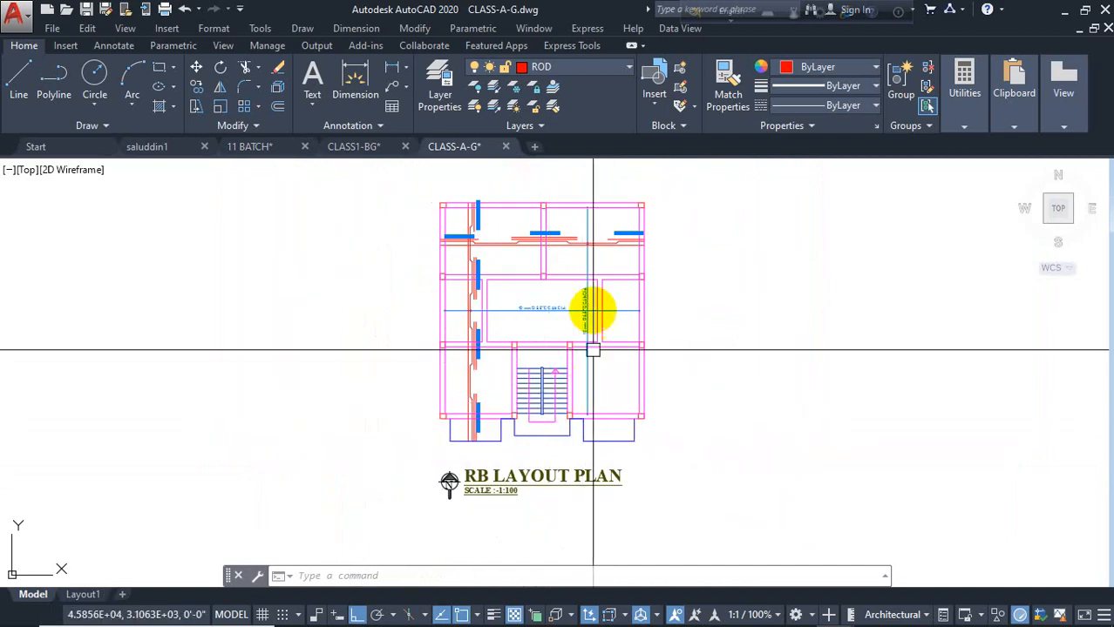
pyautogui.scroll(2, 542, 271)
pyautogui.press('Escape')
pyautogui.press('Escape')
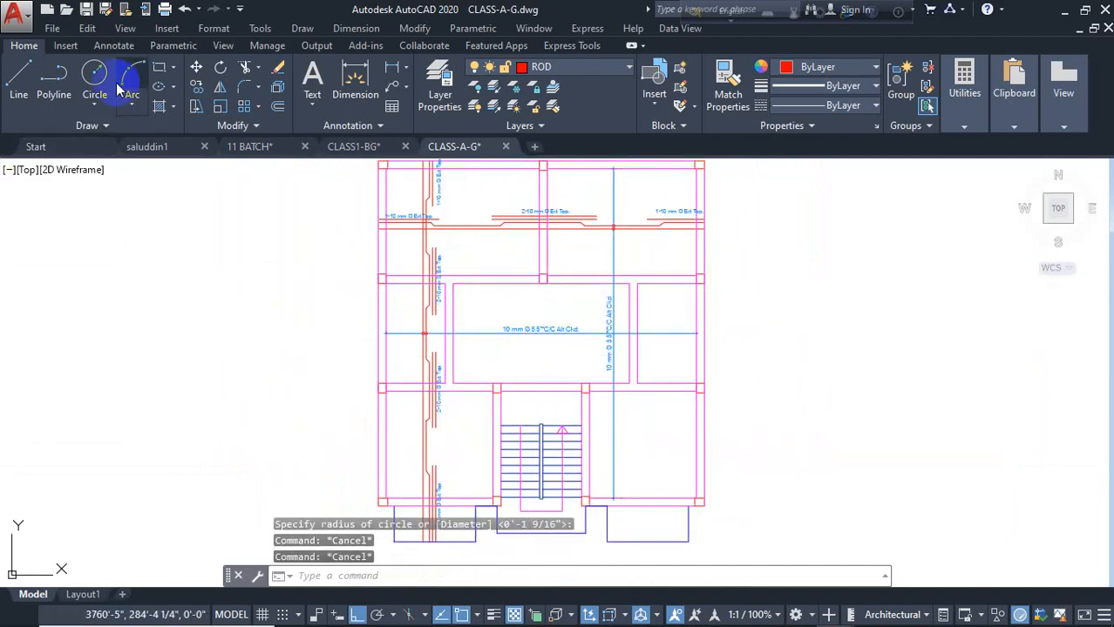
pyautogui.scroll(2, 564, 302)
pyautogui.scroll(2, 564, 303)
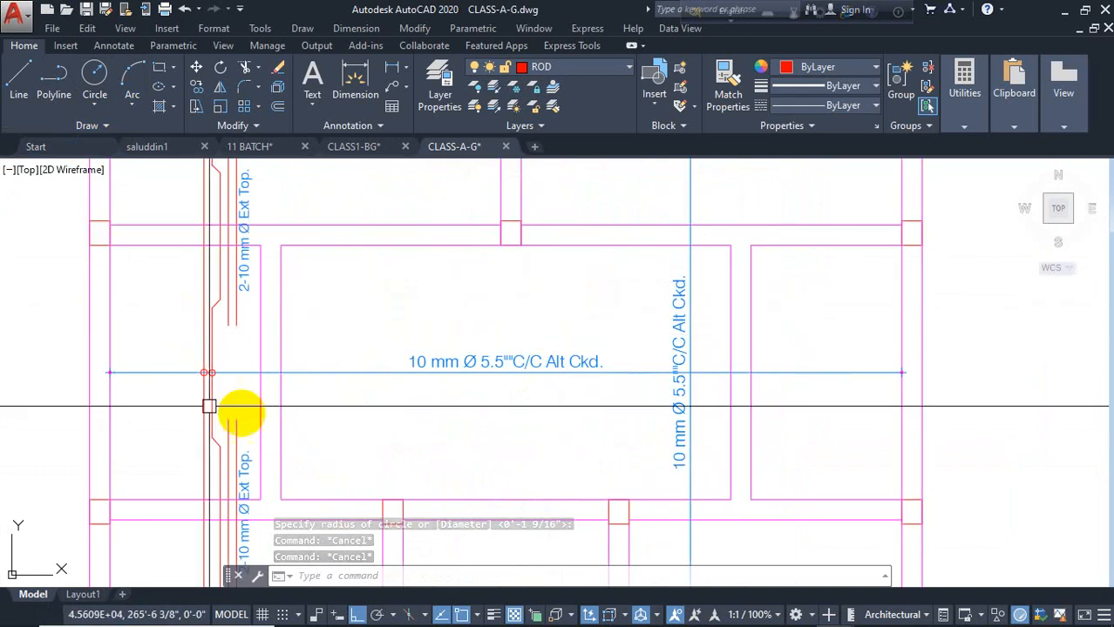
pyautogui.scroll(-2, 227, 401)
# - Copy the "2-10 mm Ø Ext Top." label from the upper bars into the middle panel, above the horizontal dimension
pyautogui.click(469, 173)
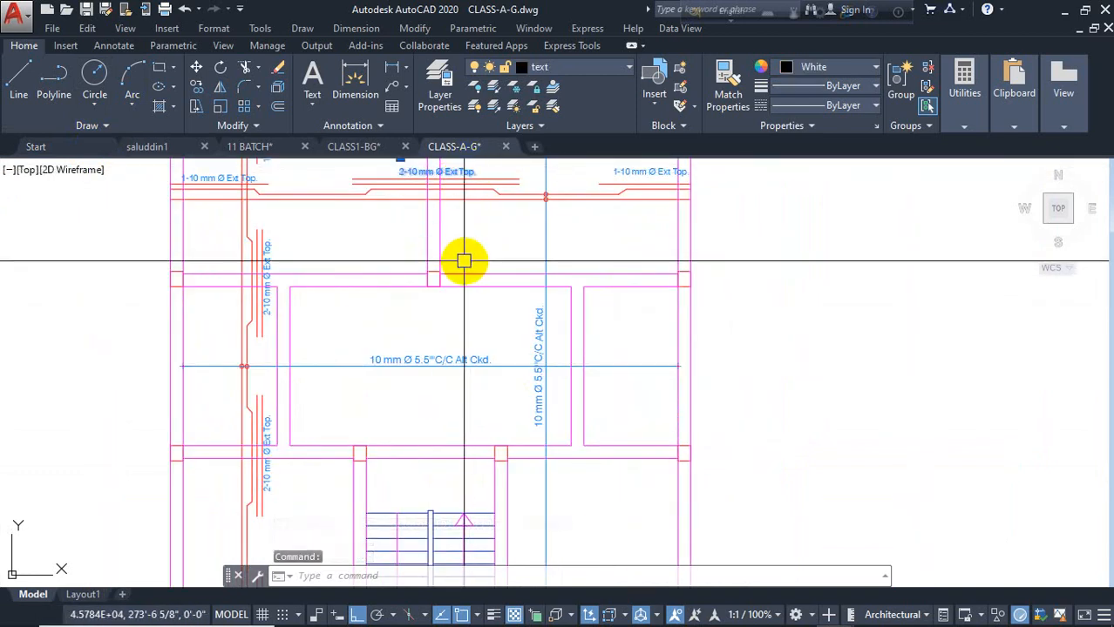
pyautogui.write('co')
pyautogui.press('Return')
pyautogui.click(477, 220)
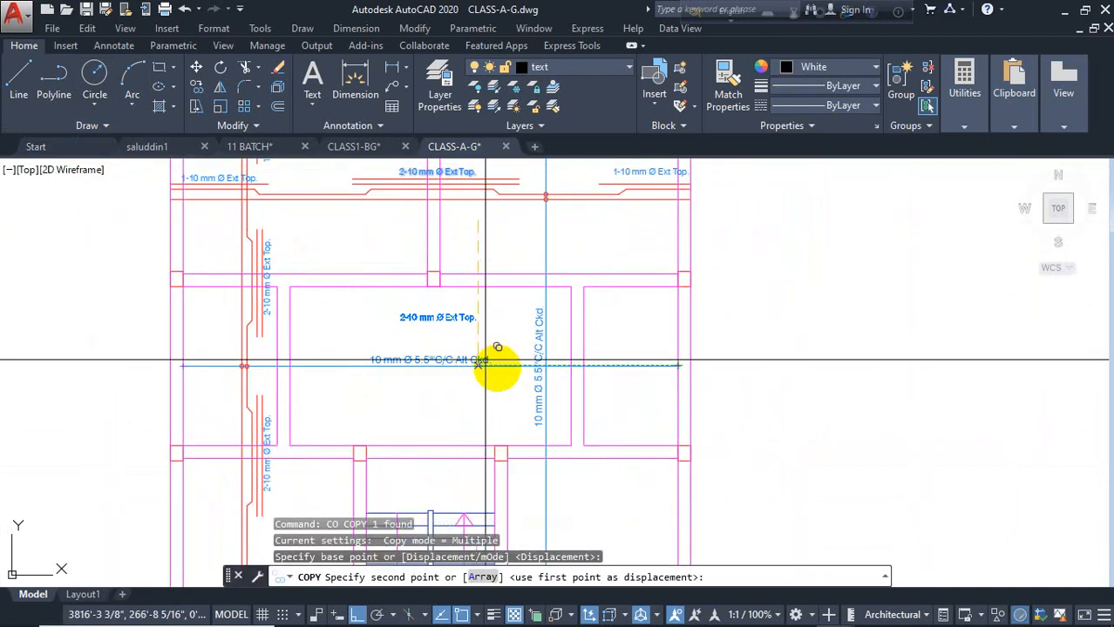
pyautogui.click(510, 384)
pyautogui.press('Escape')
# - Change the copied label in the middle panel to "5" SLAB THEKNESS"
pyautogui.scroll(4, 460, 342)
pyautogui.doubleClick(471, 324)
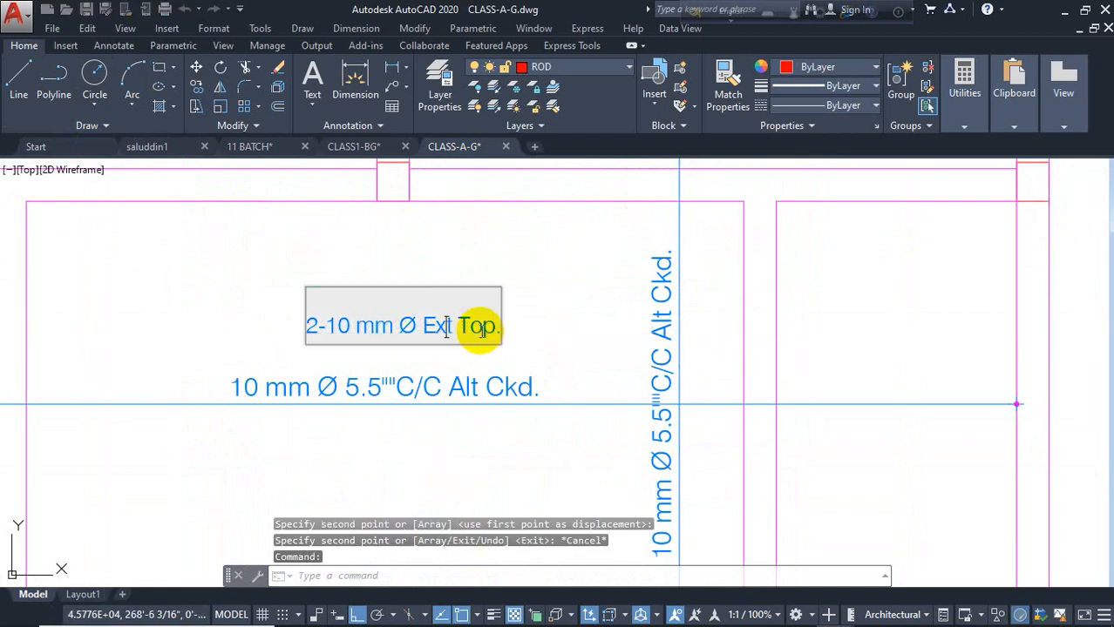
pyautogui.moveTo(311, 327); pyautogui.dragTo(571, 357)
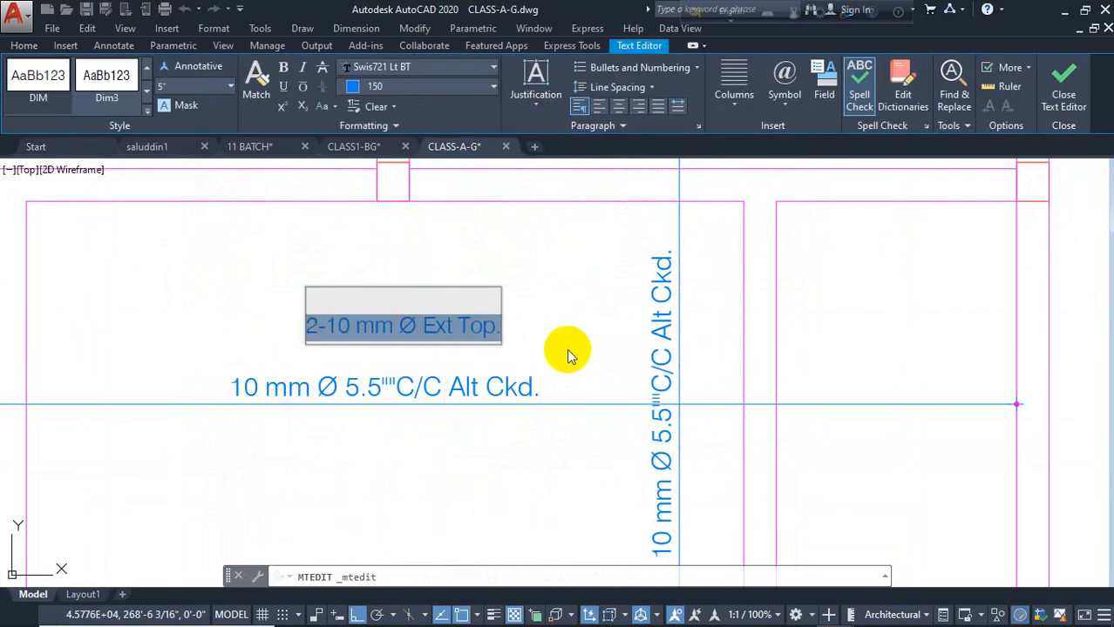
pyautogui.write('5" SLAB THEKNESS')
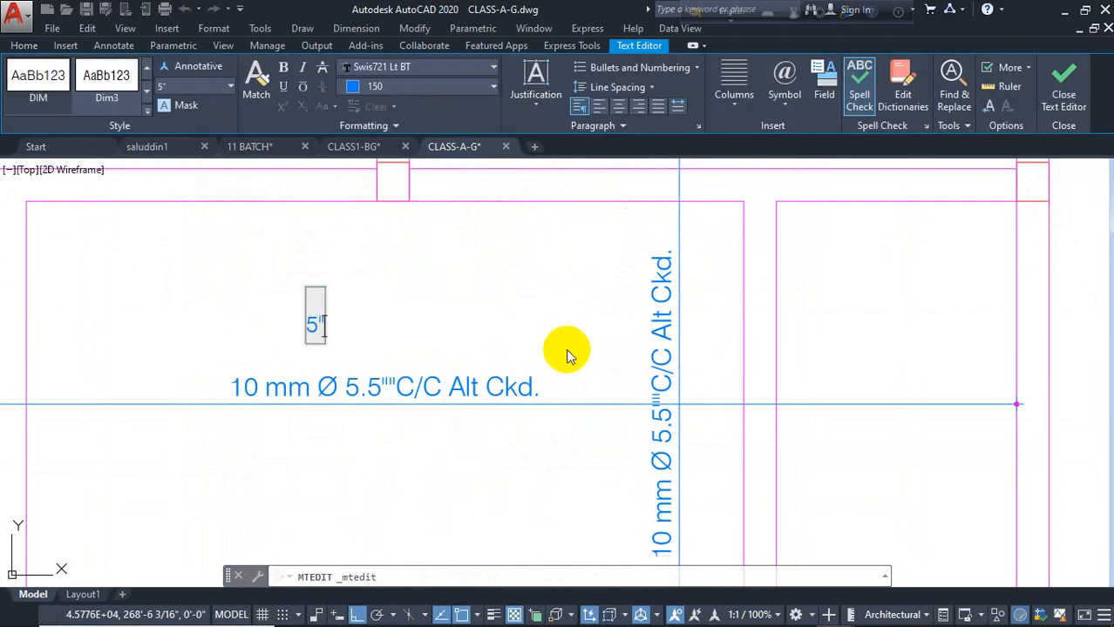
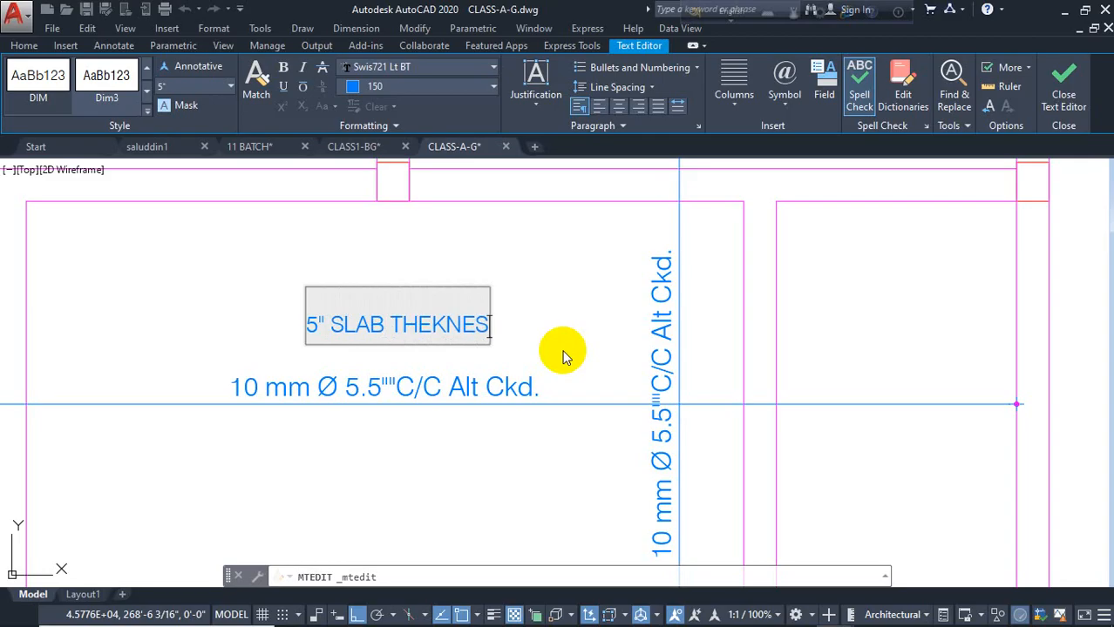
pyautogui.click(602, 312)
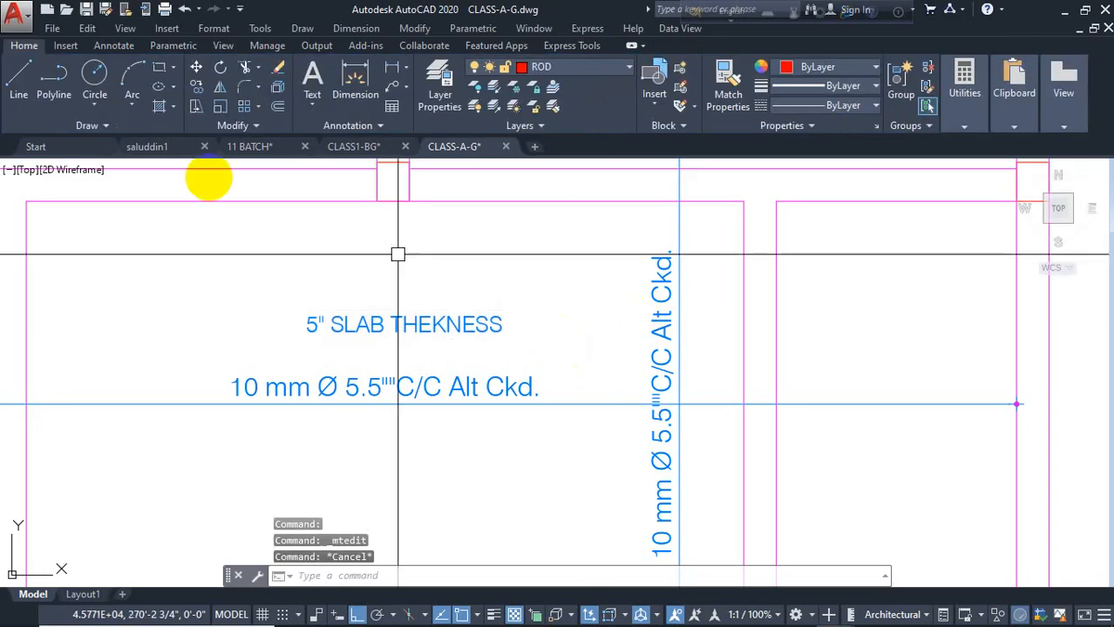
# - Frame the "5" SLAB THEKNESS" label with a rectangle and move the label and frame slightly up in the middle panel
pyautogui.click(157, 69)
pyautogui.click(292, 302)
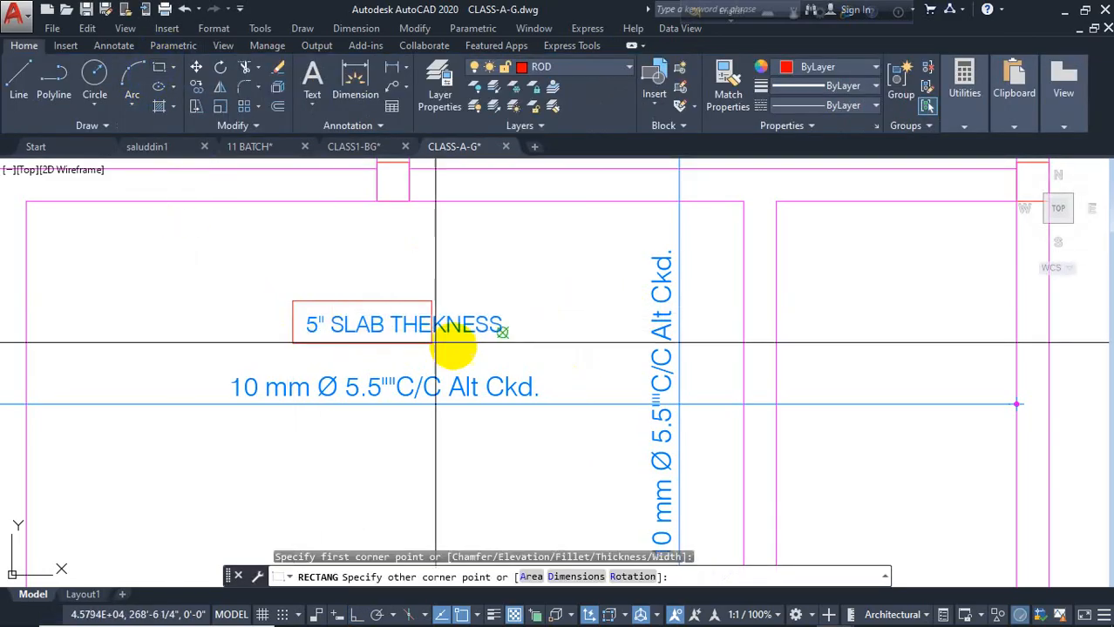
pyautogui.click(509, 347)
pyautogui.click(513, 273)
pyautogui.click(464, 336)
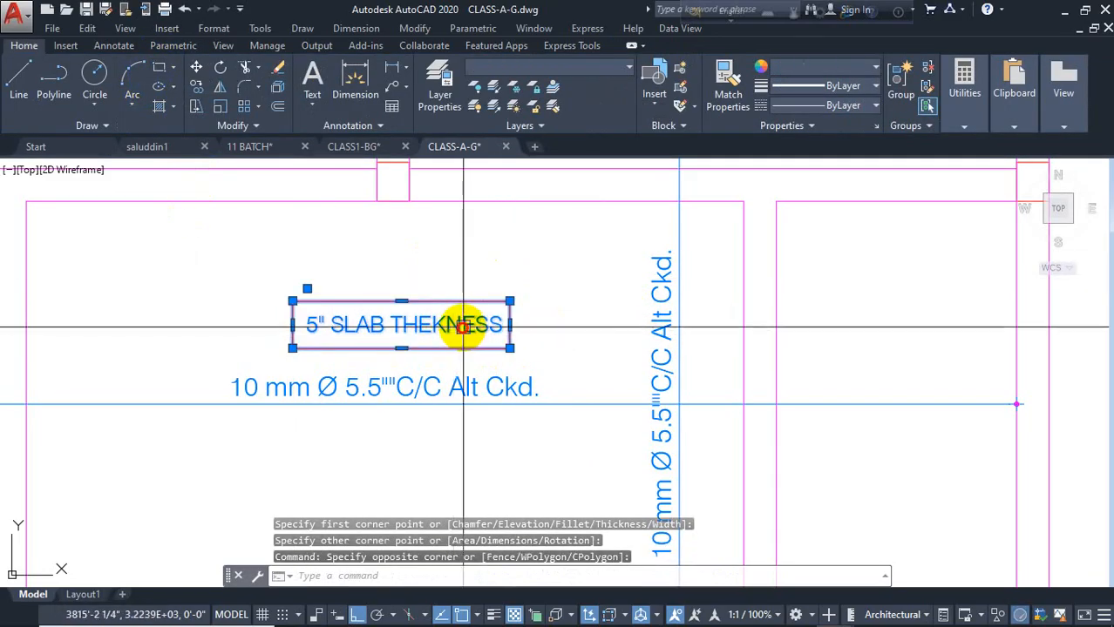
pyautogui.moveTo(461, 310); pyautogui.dragTo(469, 280)
# - Change the title beneath the reinforcement plan to "SLAB LAYOUT PLAN"
pyautogui.scroll(-6, 492, 274)
pyautogui.moveTo(513, 399); pyautogui.dragTo(557, 343, button='middle')
pyautogui.click(437, 513)
pyautogui.doubleClick(431, 511)
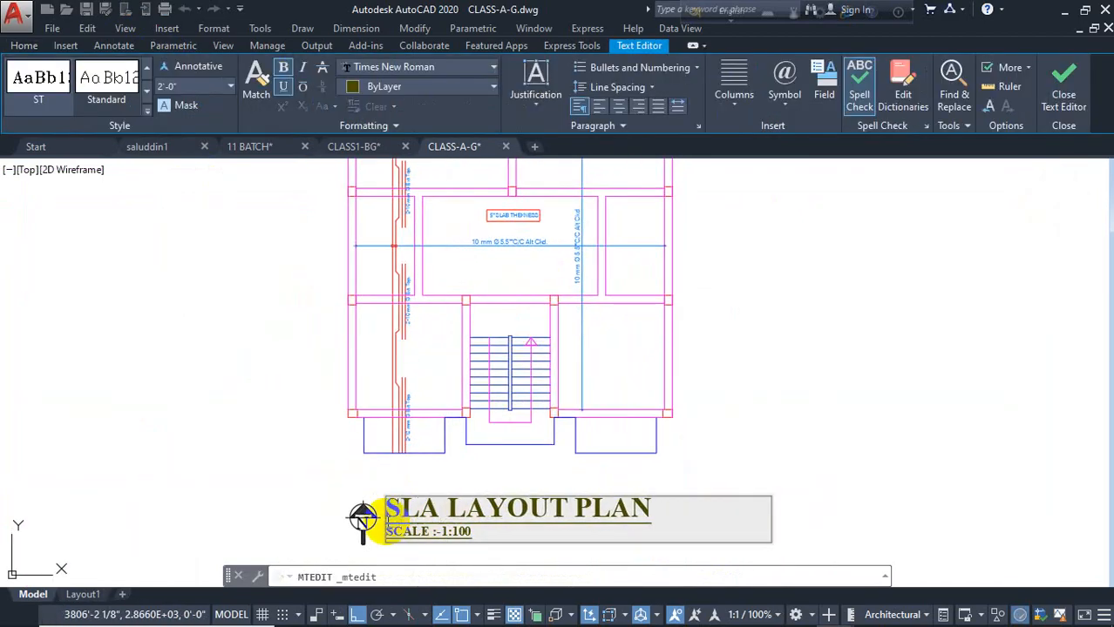
pyautogui.click(472, 464)
pyautogui.scroll(-2, 522, 484)
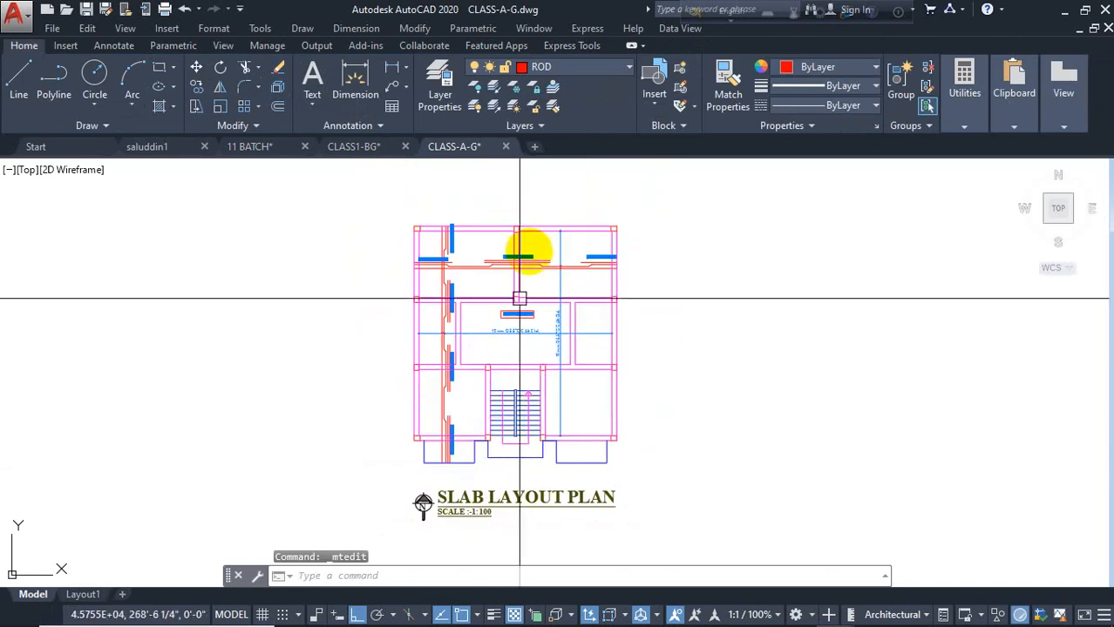
# - Examine the vertical and horizontal bar spacing dimensions and the extra top labels across the slab plan
pyautogui.scroll(2, 505, 311)
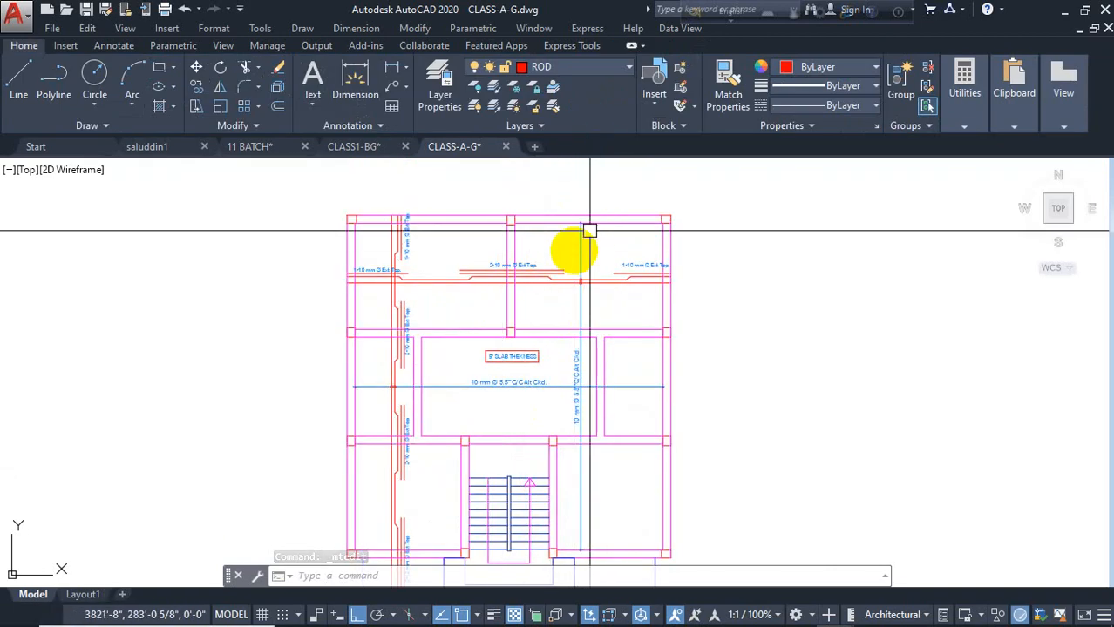
pyautogui.scroll(3, 588, 292)
pyautogui.scroll(-2, 614, 281)
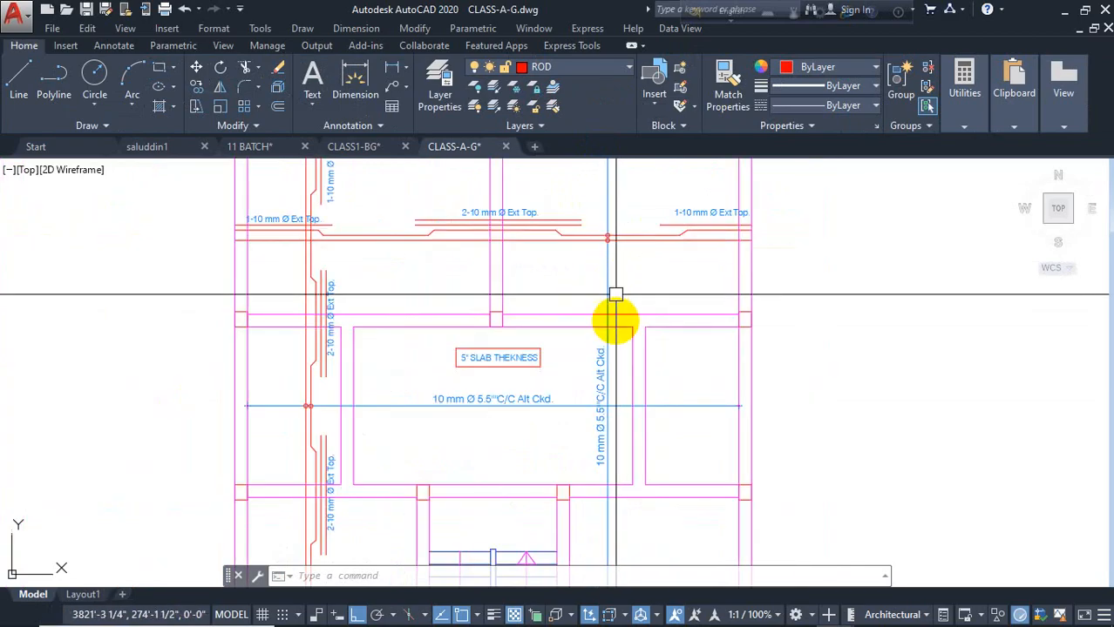
pyautogui.click(609, 288)
pyautogui.scroll(-3, 648, 270)
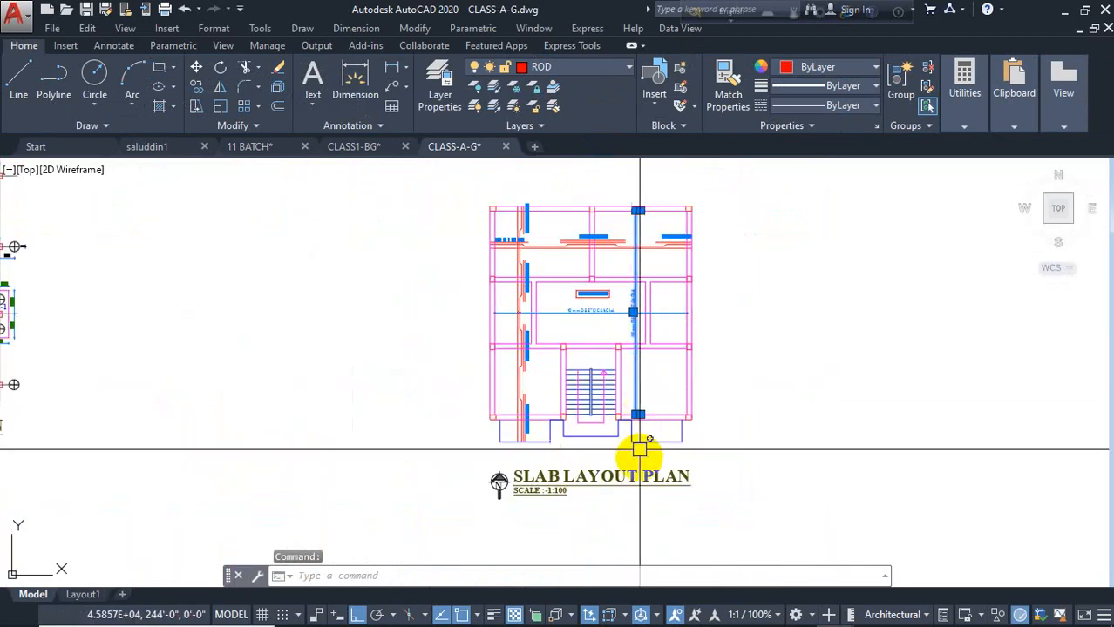
pyautogui.scroll(3, 608, 335)
pyautogui.click(592, 275)
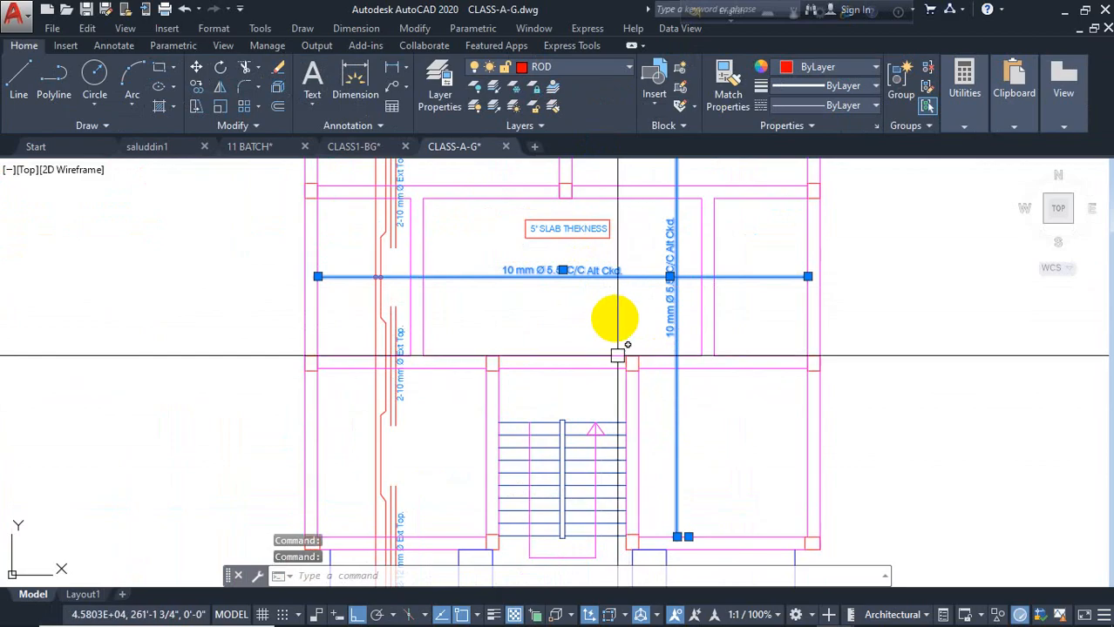
pyautogui.moveTo(614, 318); pyautogui.dragTo(637, 365, button='middle')
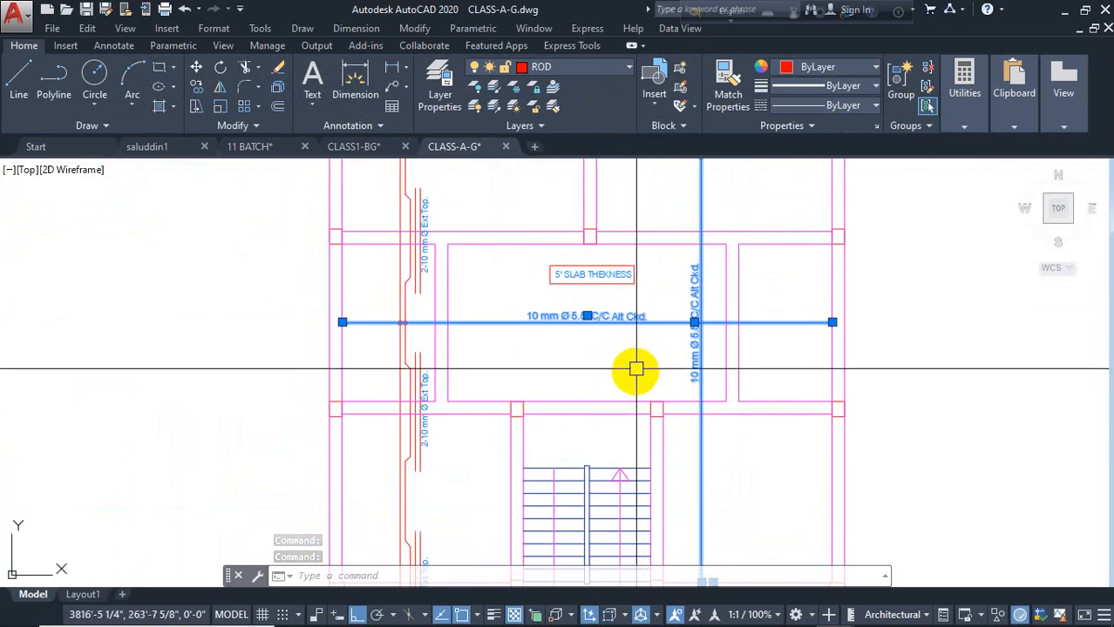
pyautogui.moveTo(639, 292); pyautogui.dragTo(627, 381, button='middle')
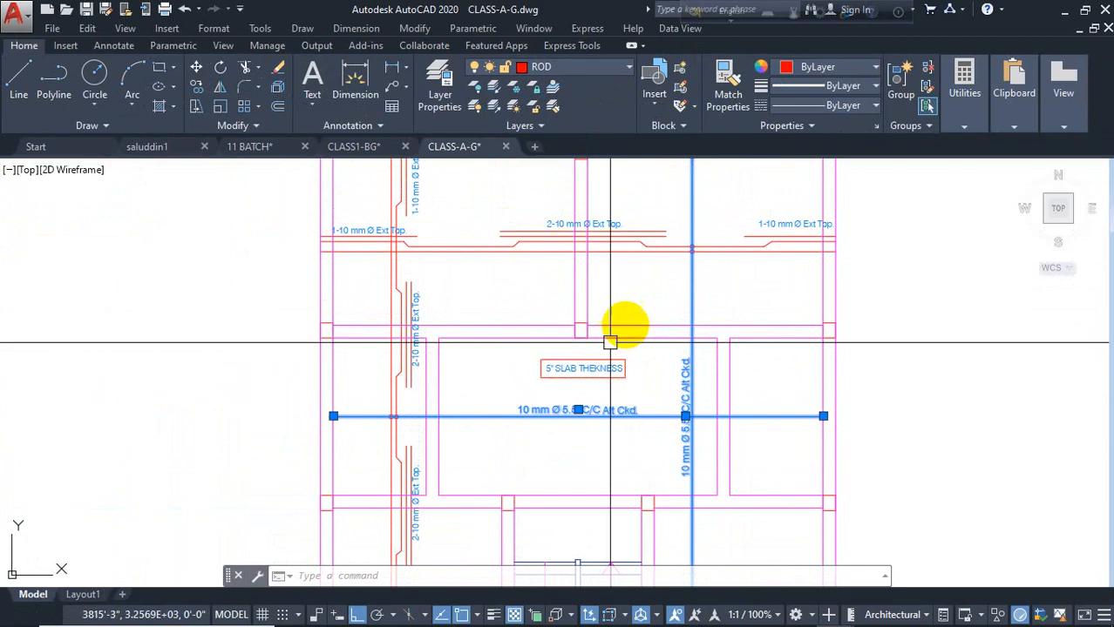
pyautogui.press('Escape')
pyautogui.press('Escape')
# - Save the drawing with the whole slab layout plan in view
pyautogui.scroll(-2, 508, 421)
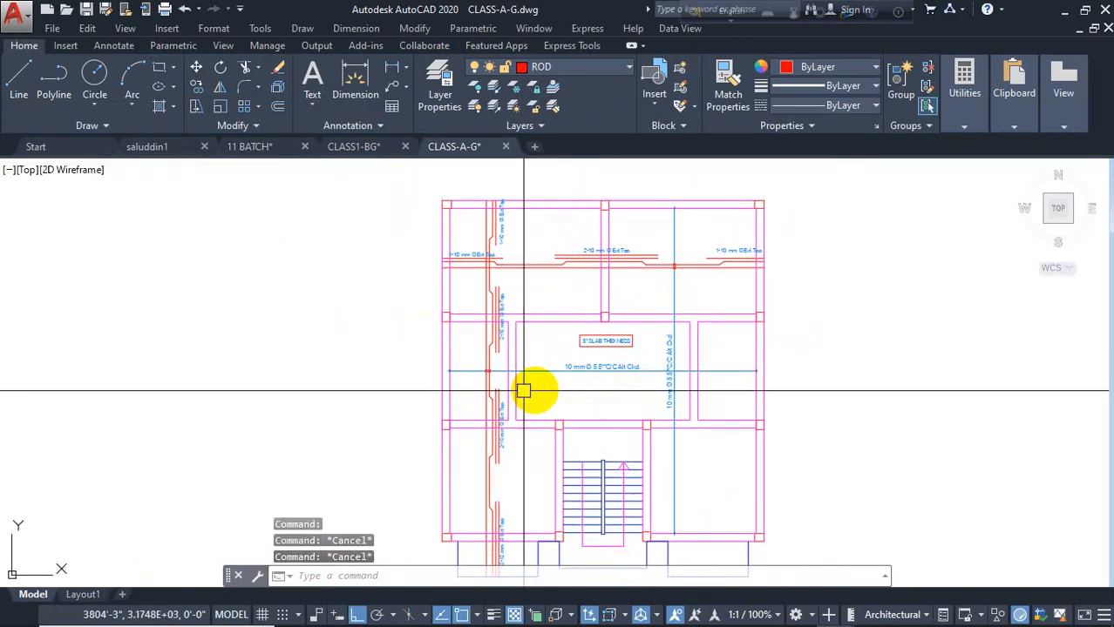
pyautogui.scroll(-1, 427, 326)
pyautogui.moveTo(438, 412); pyautogui.dragTo(432, 360, button='middle')
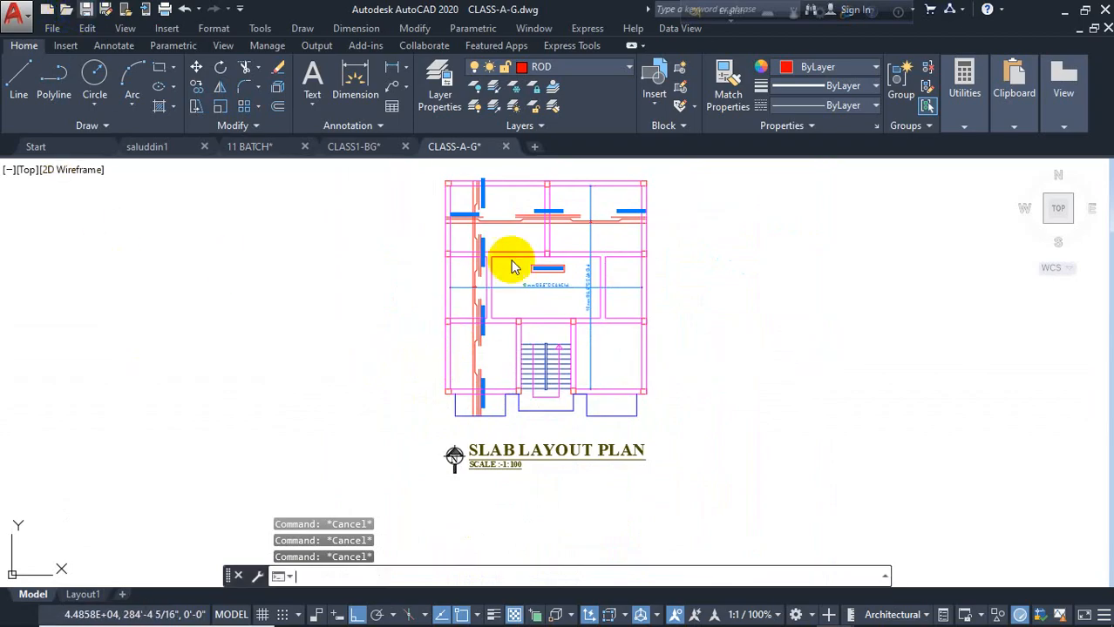
pyautogui.hotkey('ctrl', 's')
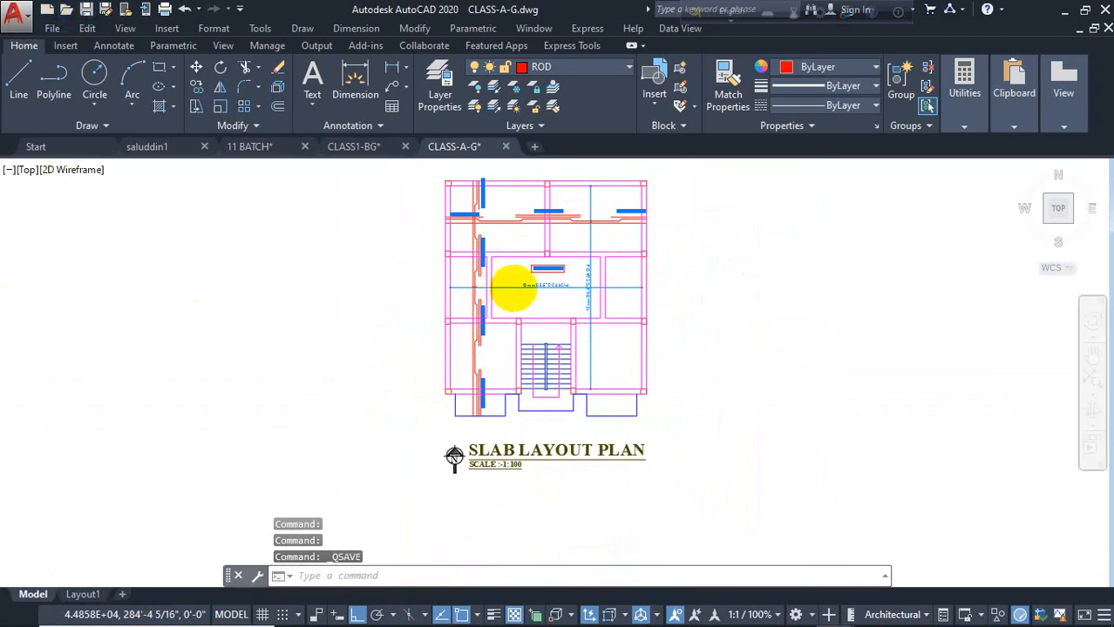
# - Examine the reference slab layout plan (2440 SFT), including its bars, extra top lengths, letter marks and general note
pyautogui.scroll(1, 507, 284)
pyautogui.scroll(-3, 499, 335)
pyautogui.moveTo(612, 338); pyautogui.dragTo(184, 353, button='middle')
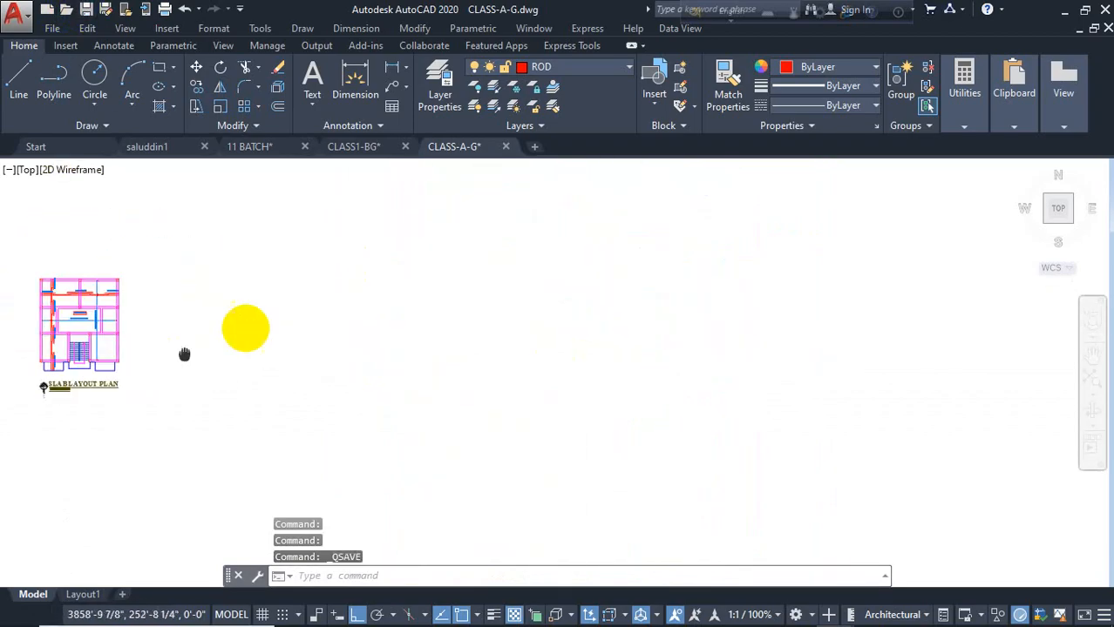
pyautogui.scroll(-4, 319, 305)
pyautogui.moveTo(524, 325); pyautogui.dragTo(413, 467, button='middle')
pyautogui.scroll(4, 526, 271)
pyautogui.scroll(3, 527, 368)
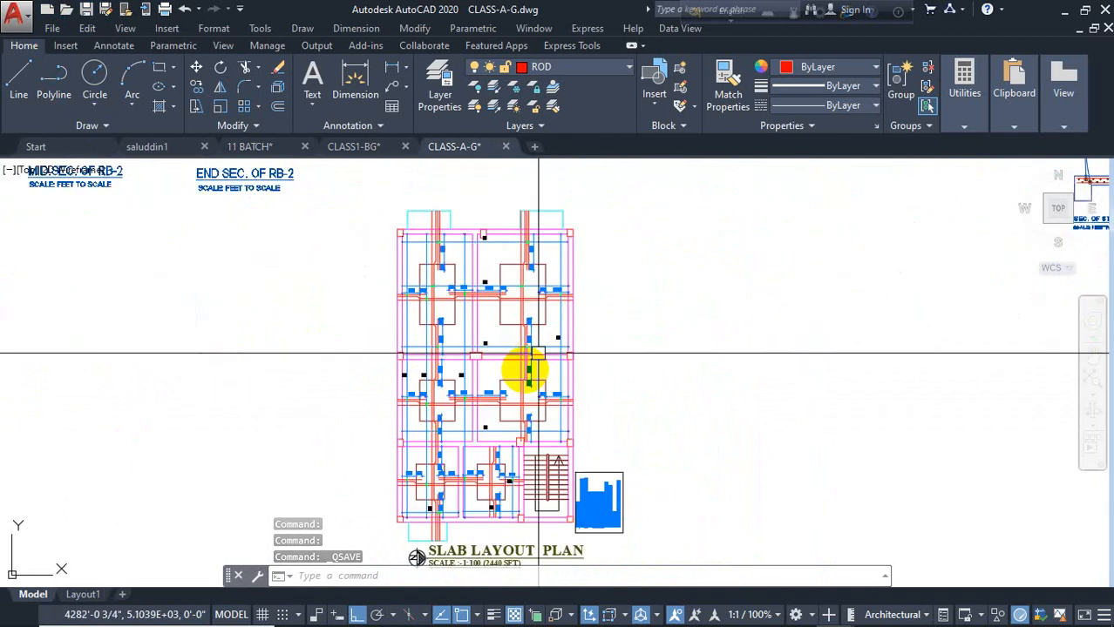
pyautogui.scroll(2, 467, 298)
pyautogui.scroll(2, 447, 272)
pyautogui.moveTo(447, 272)
pyautogui.mouseDown(button='middle')
pyautogui.moveTo(481, 363)
pyautogui.moveTo(480, 408)
pyautogui.mouseUp(button='middle')
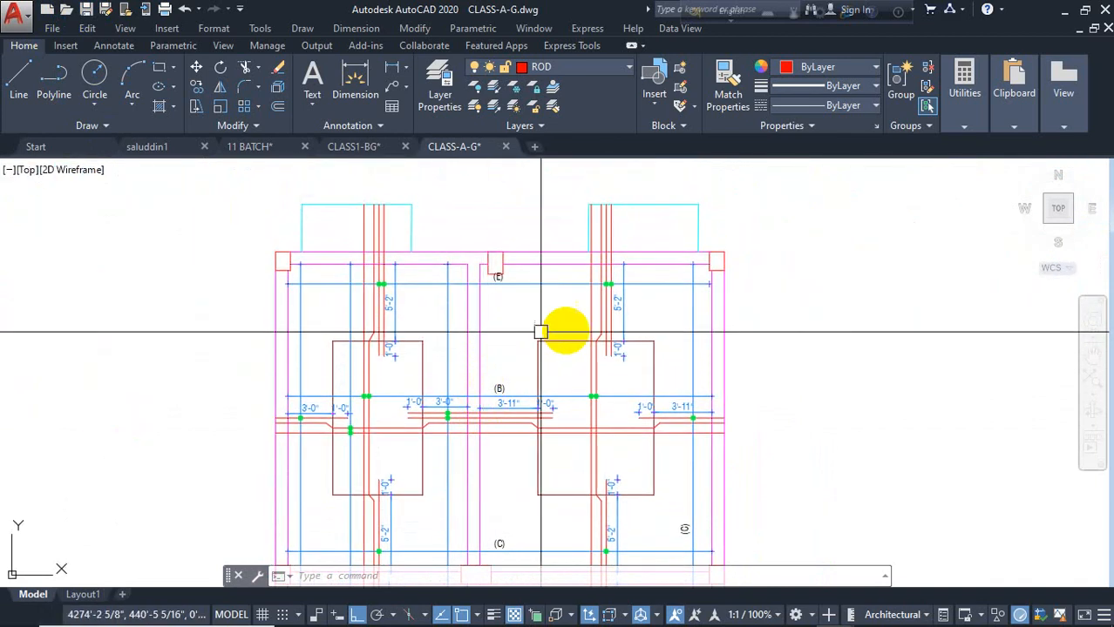
pyautogui.scroll(2, 524, 361)
pyautogui.scroll(-2, 497, 318)
pyautogui.moveTo(498, 319); pyautogui.dragTo(584, 286, button='middle')
pyautogui.moveTo(555, 415)
pyautogui.mouseDown(button='middle')
pyautogui.moveTo(574, 274)
pyautogui.moveTo(580, 315)
pyautogui.mouseUp(button='middle')
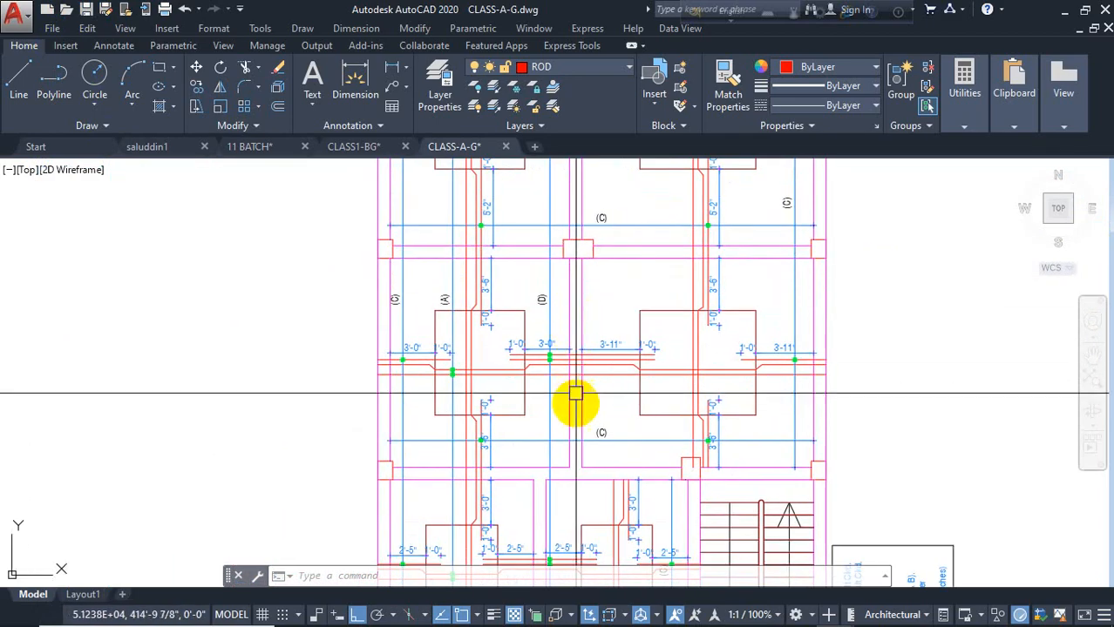
pyautogui.moveTo(575, 395); pyautogui.dragTo(571, 292, button='middle')
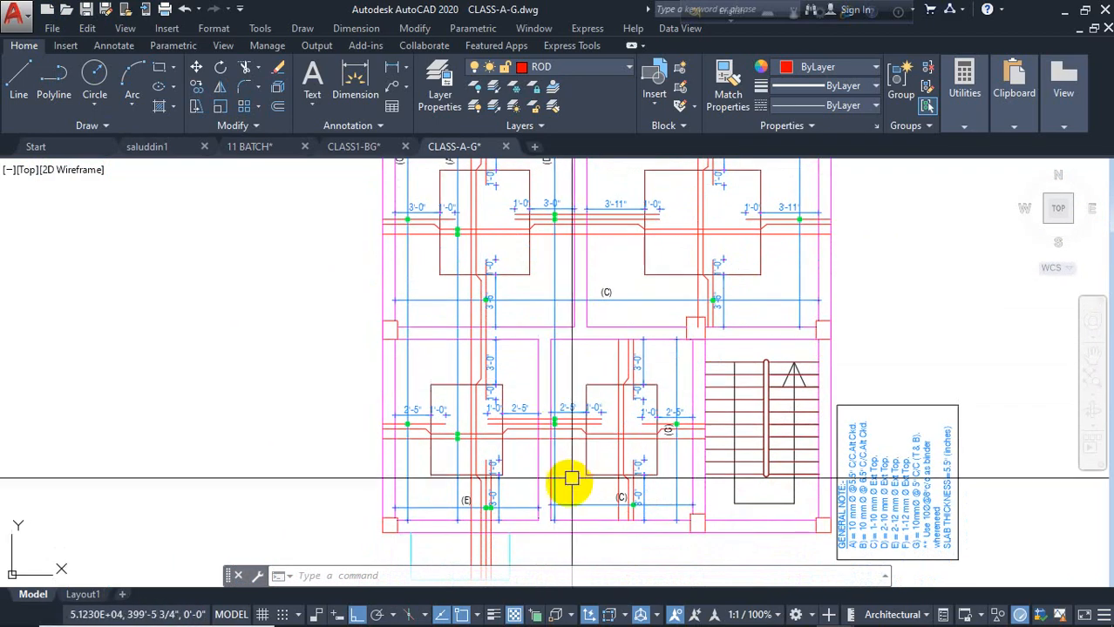
pyautogui.moveTo(627, 452); pyautogui.dragTo(659, 378, button='middle')
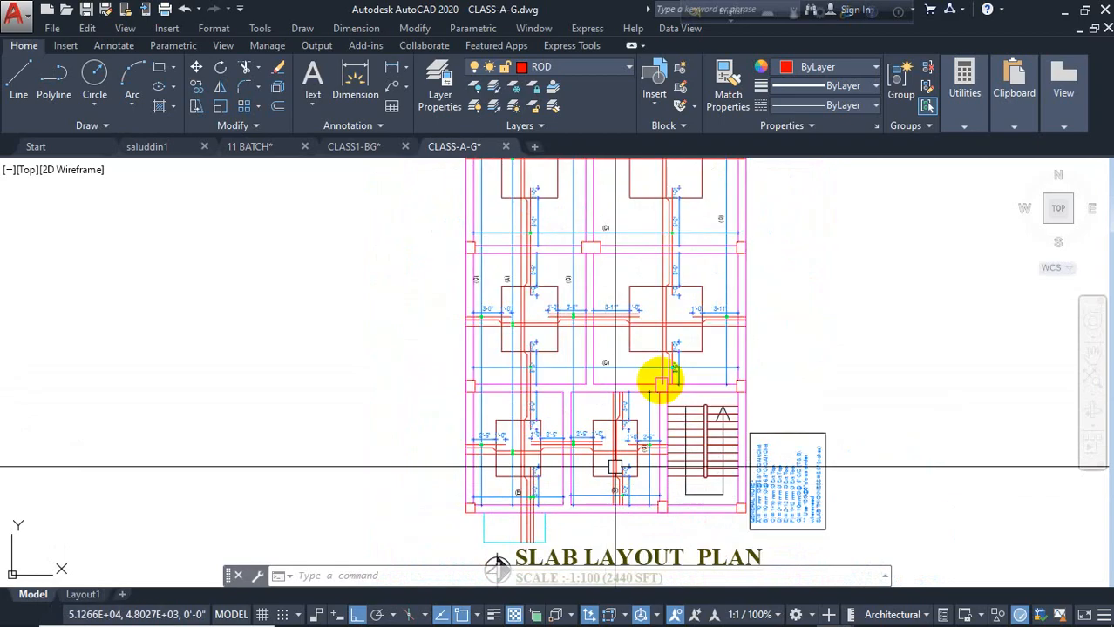
# - Return to the new slab layout plan and move its title, scale text and north symbol up closer beneath the plan
pyautogui.scroll(-2, 736, 428)
pyautogui.scroll(-4, 740, 276)
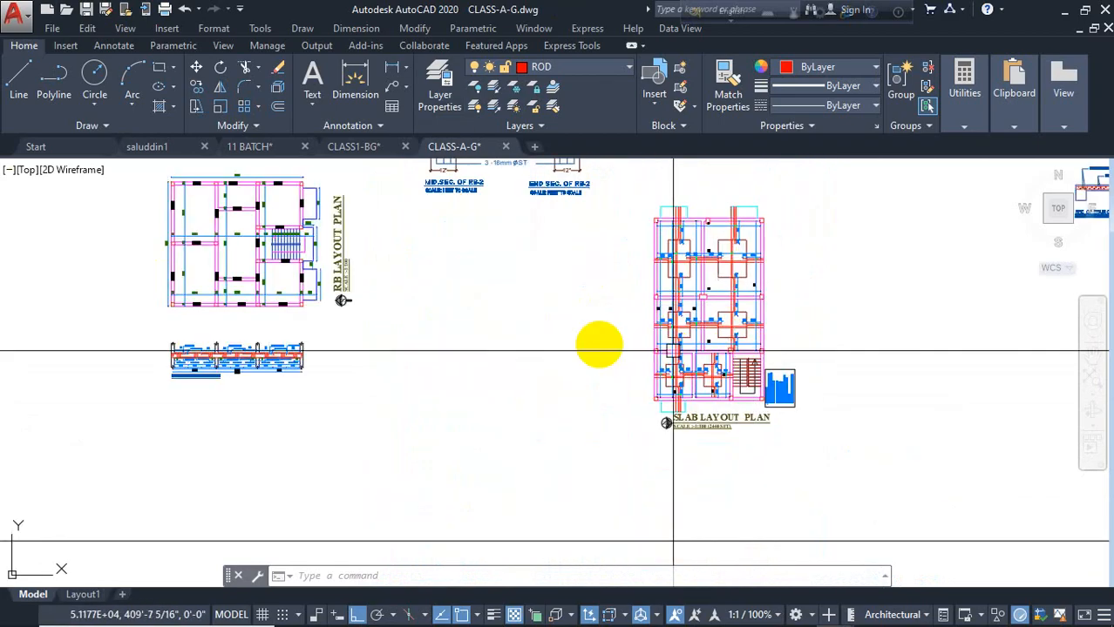
pyautogui.moveTo(437, 329); pyautogui.dragTo(748, 408, button='middle')
pyautogui.scroll(-4, 755, 362)
pyautogui.moveTo(415, 387); pyautogui.dragTo(881, 268, button='middle')
pyautogui.scroll(7, 708, 490)
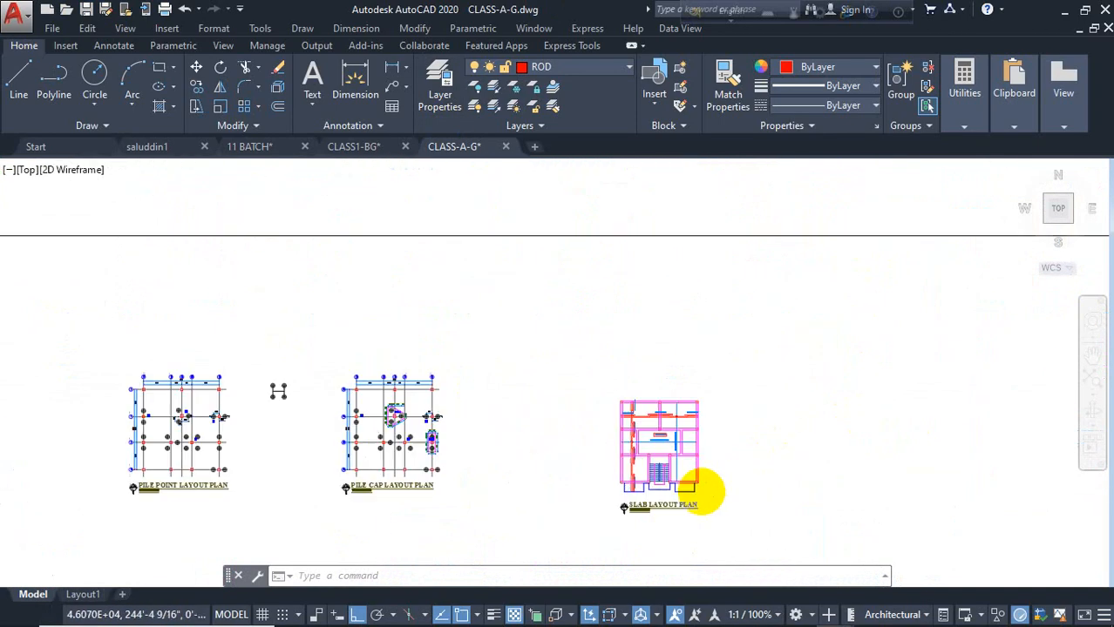
pyautogui.moveTo(642, 454); pyautogui.dragTo(736, 508, button='middle')
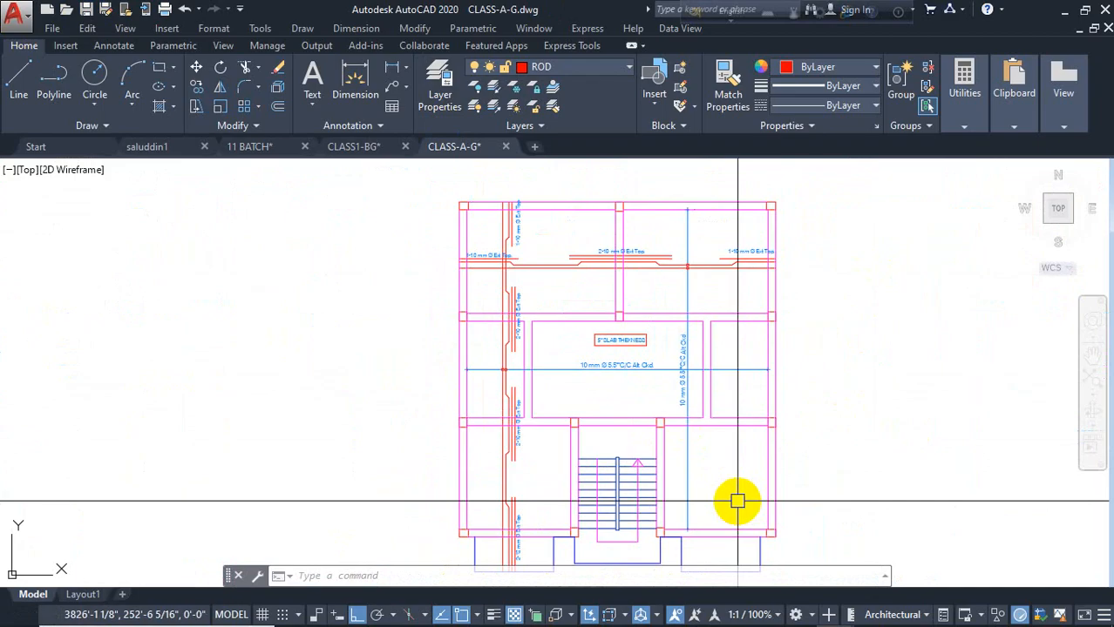
pyautogui.scroll(-3, 641, 397)
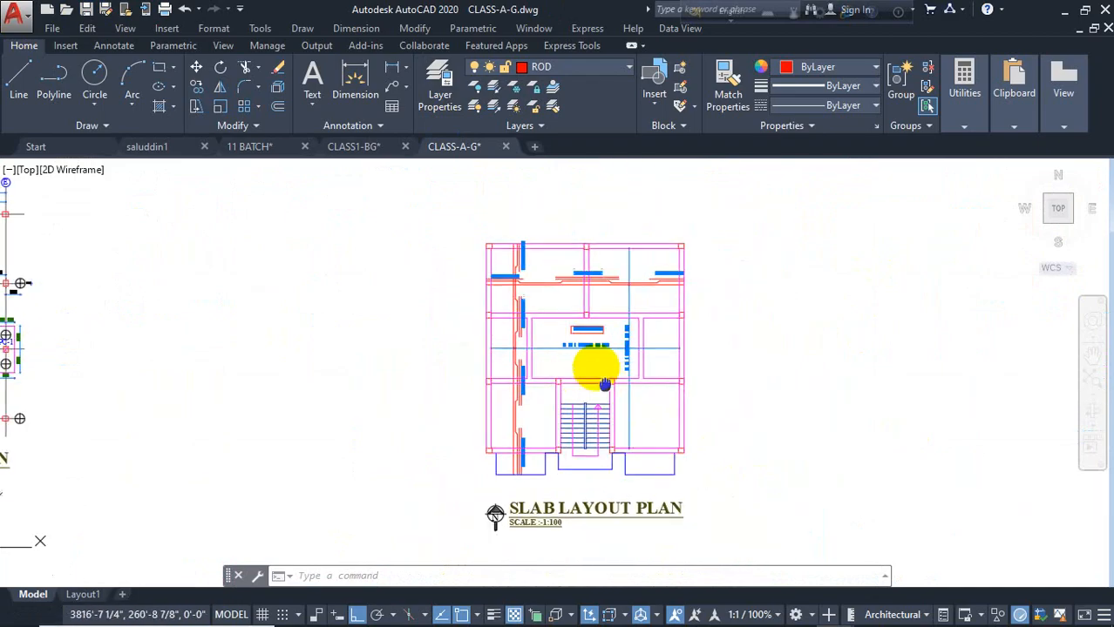
pyautogui.click(534, 469)
pyautogui.click(433, 533)
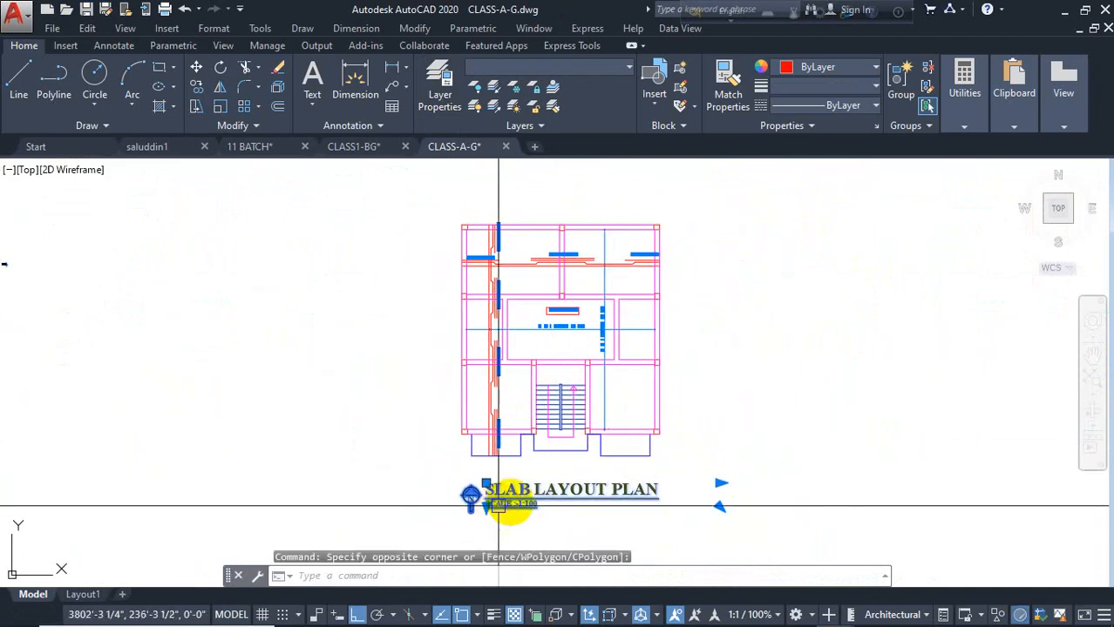
pyautogui.click(515, 499)
pyautogui.moveTo(515, 501); pyautogui.dragTo(518, 487)
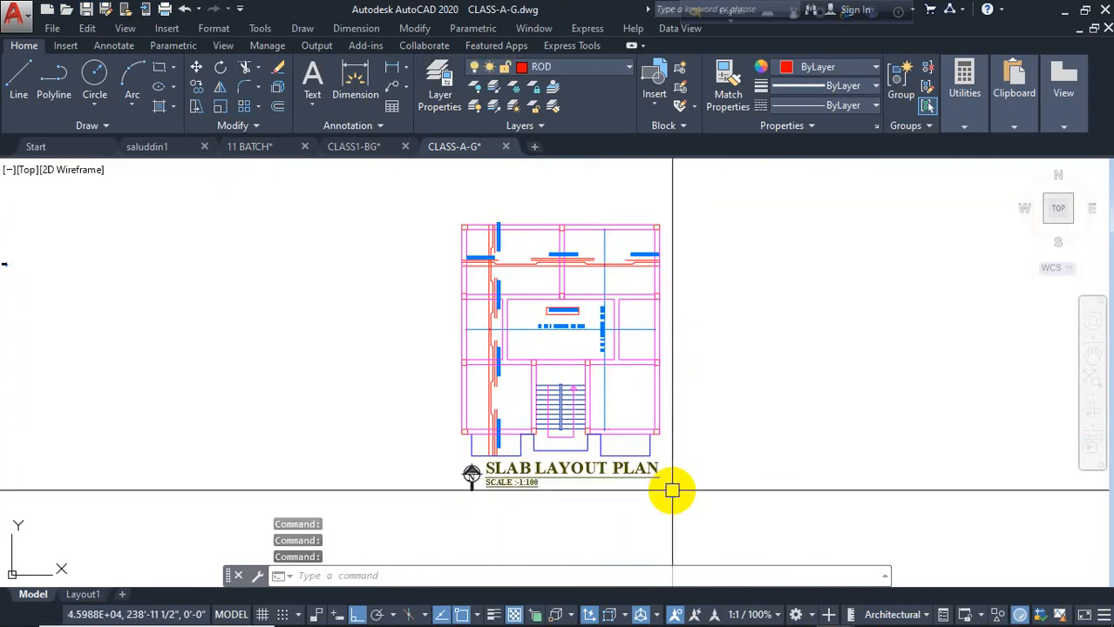
# - Save the drawing with the repositioned slab plan title
pyautogui.scroll(2, 672, 491)
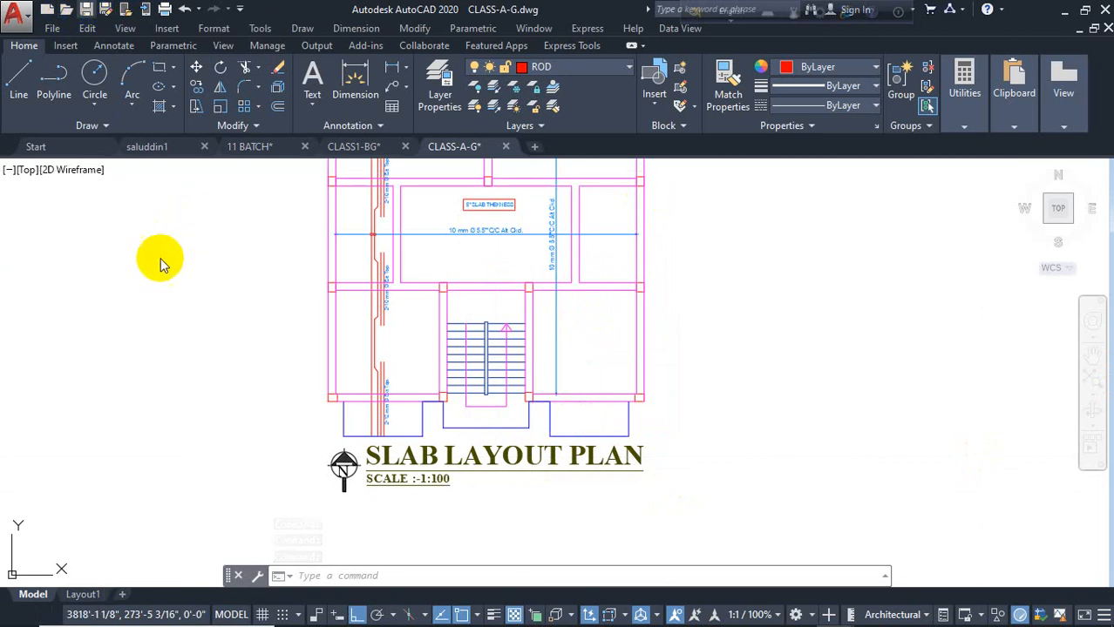
pyautogui.moveTo(471, 274)
pyautogui.mouseDown(button='middle')
pyautogui.moveTo(475, 314)
pyautogui.moveTo(492, 331)
pyautogui.mouseUp(button='middle')
pyautogui.scroll(-2, 498, 319)
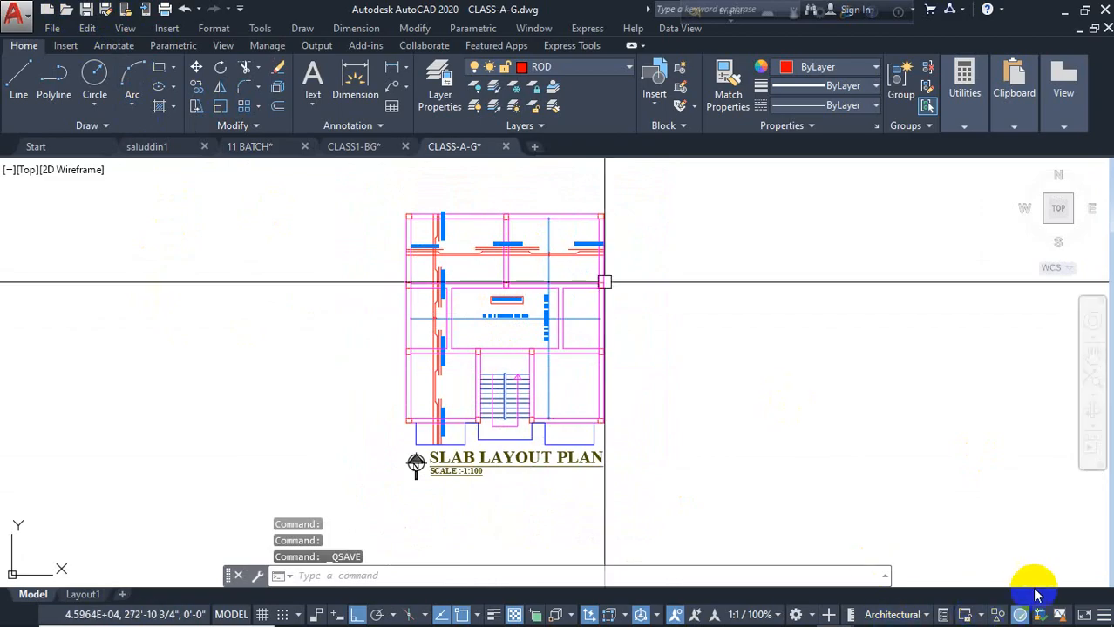
pyautogui.moveTo(920, 605)
pyautogui.click(951, 612)
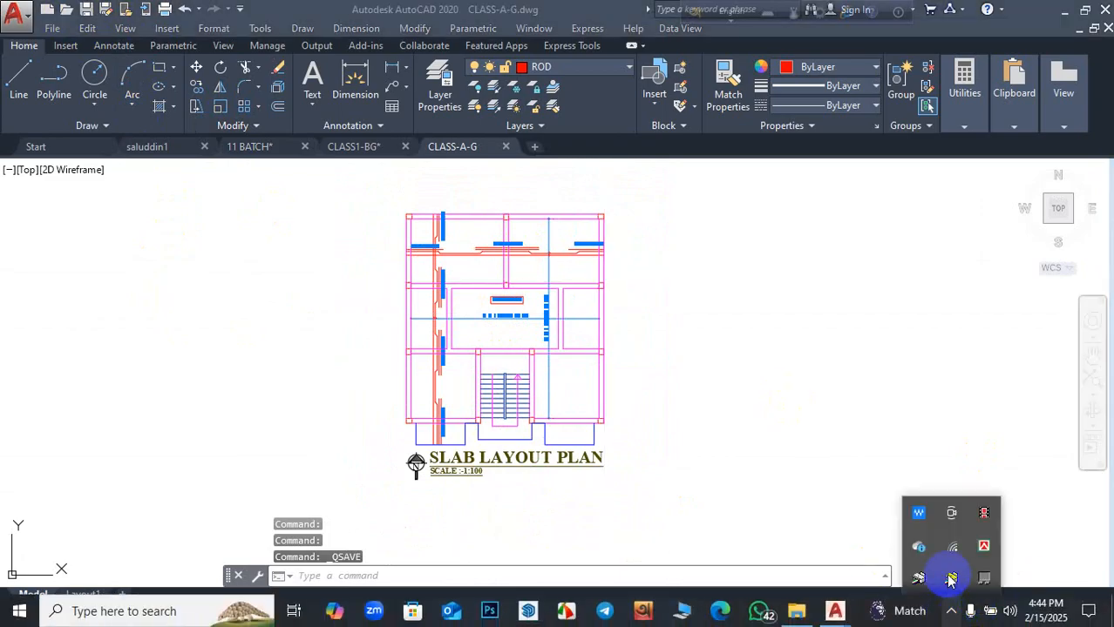